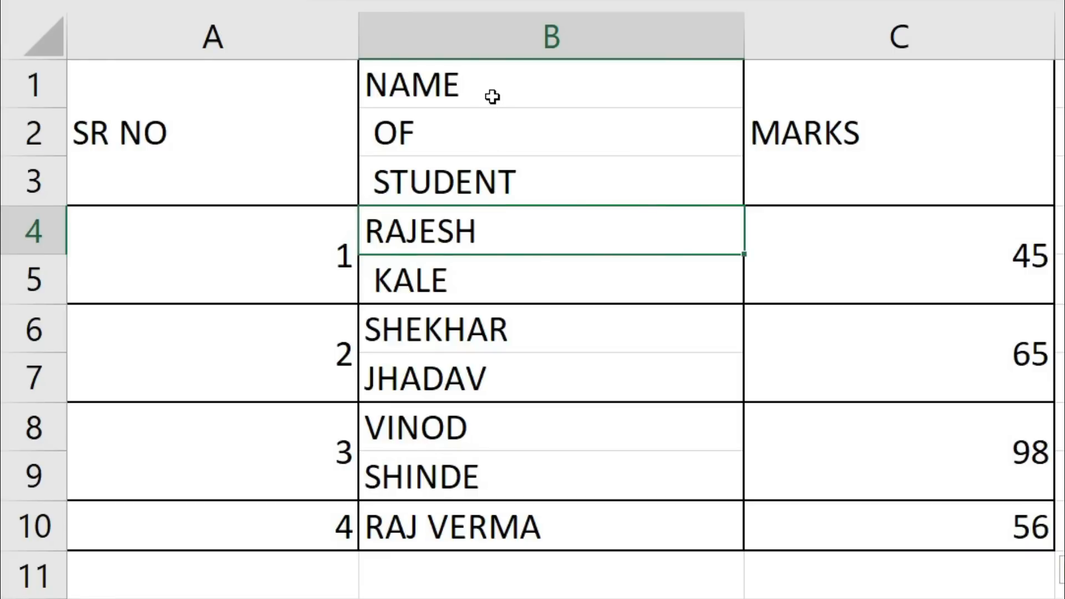
left_click(490, 133)
left_click(487, 191)
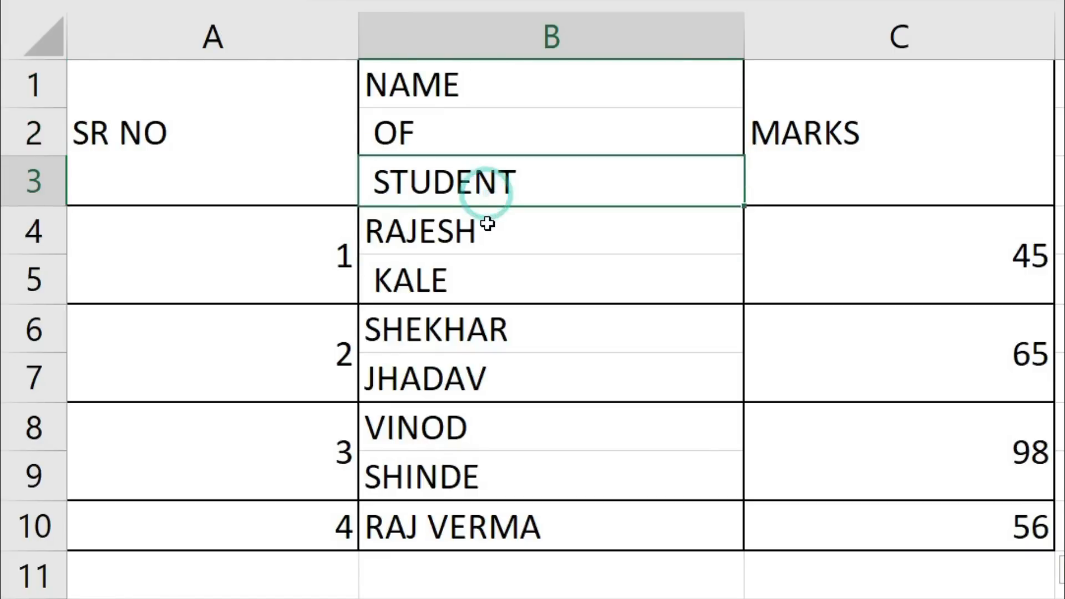
left_click(486, 273)
left_click_drag(488, 230, 487, 278)
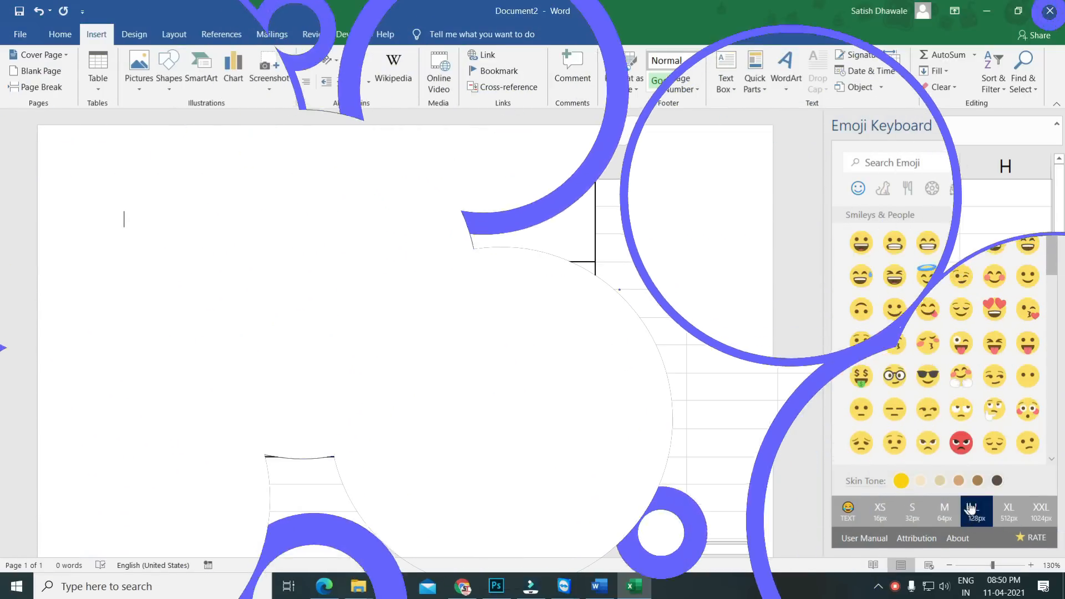
Insert four L-size (128px) emojis into the document: winking tongue-out, nerd with glasses, winking tongue-out again, and tears of joy.
left_click(962, 344)
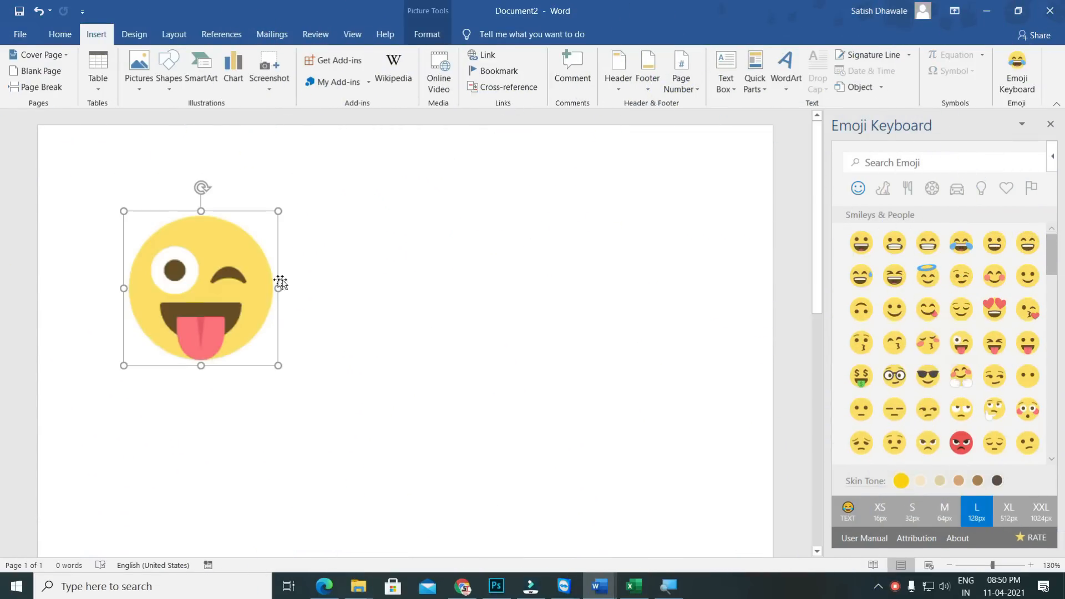
left_click(894, 376)
left_click(961, 344)
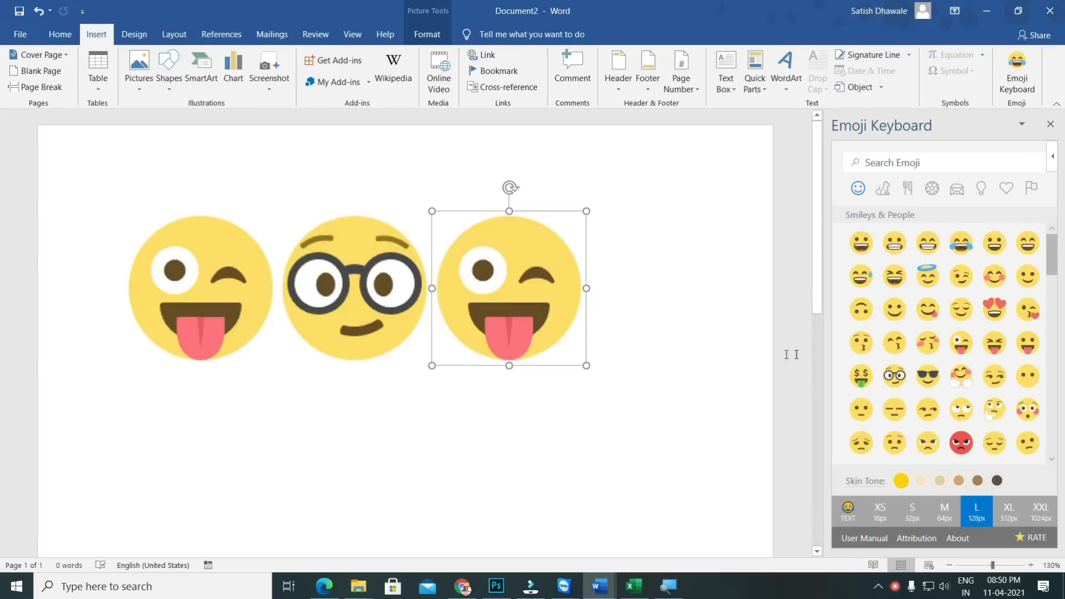
left_click(645, 346)
left_click(961, 243)
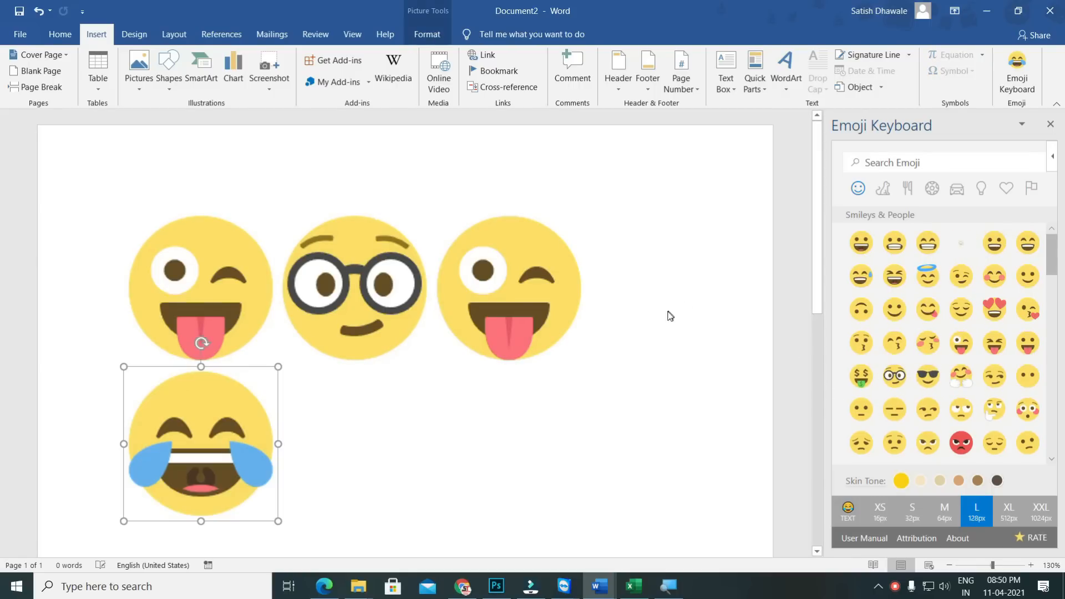
left_click(675, 381)
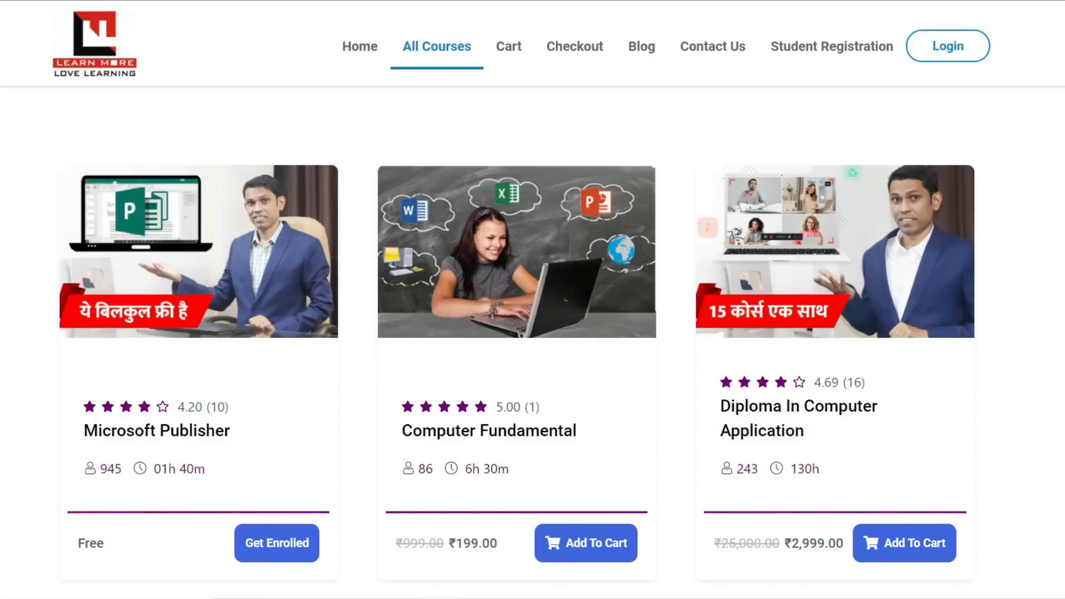
Browse the course offerings and their prices on the All Courses page.
scroll(532, 300, "down", 3)
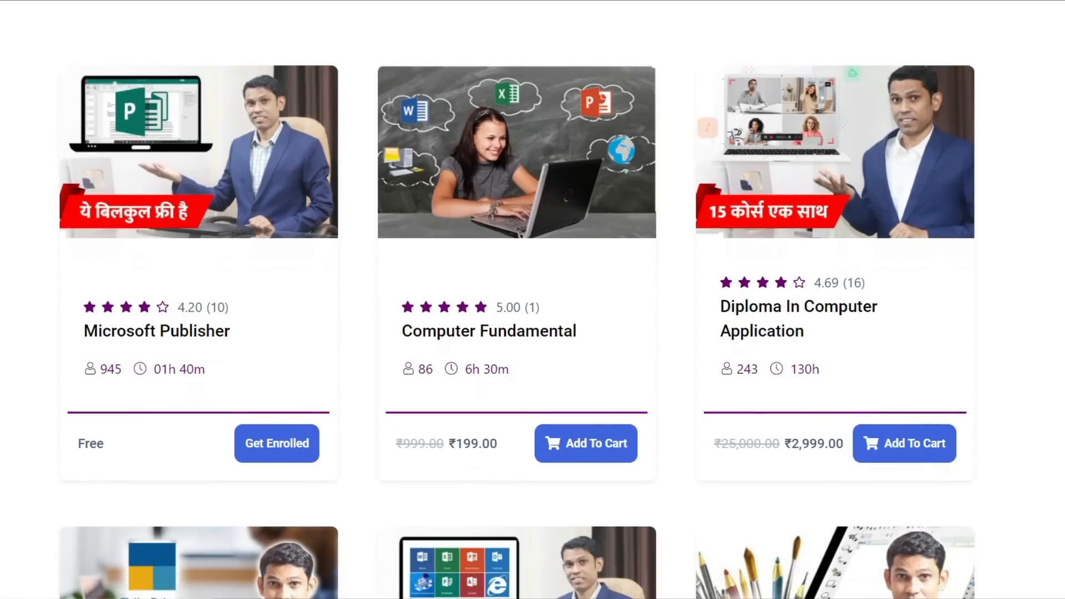
scroll(532, 299, "down", 4)
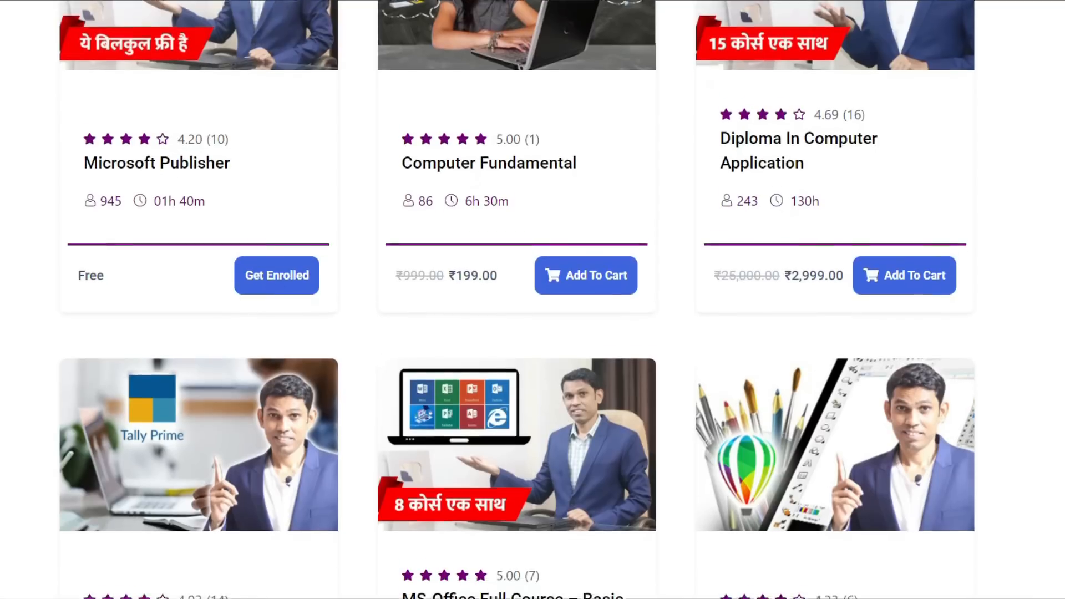
scroll(532, 300, "down", 4)
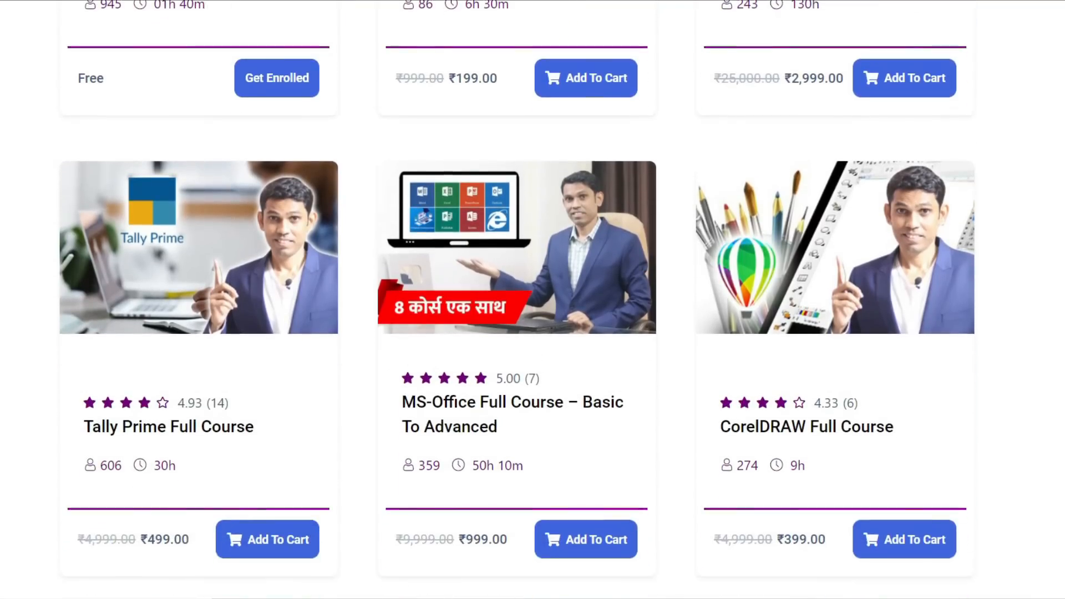
scroll(533, 300, "down", 4)
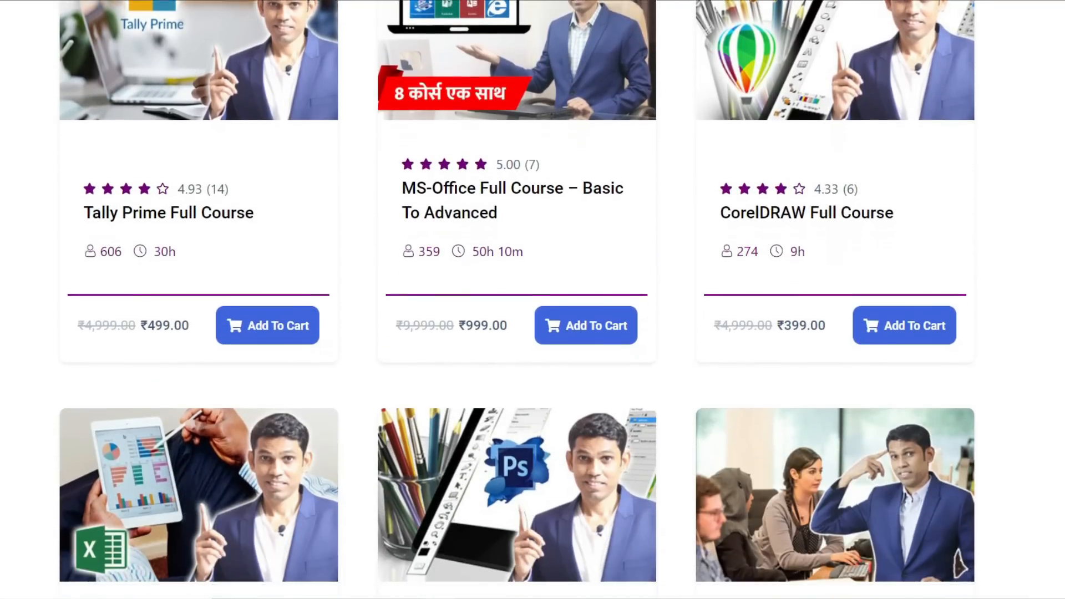
scroll(533, 300, "down", 5)
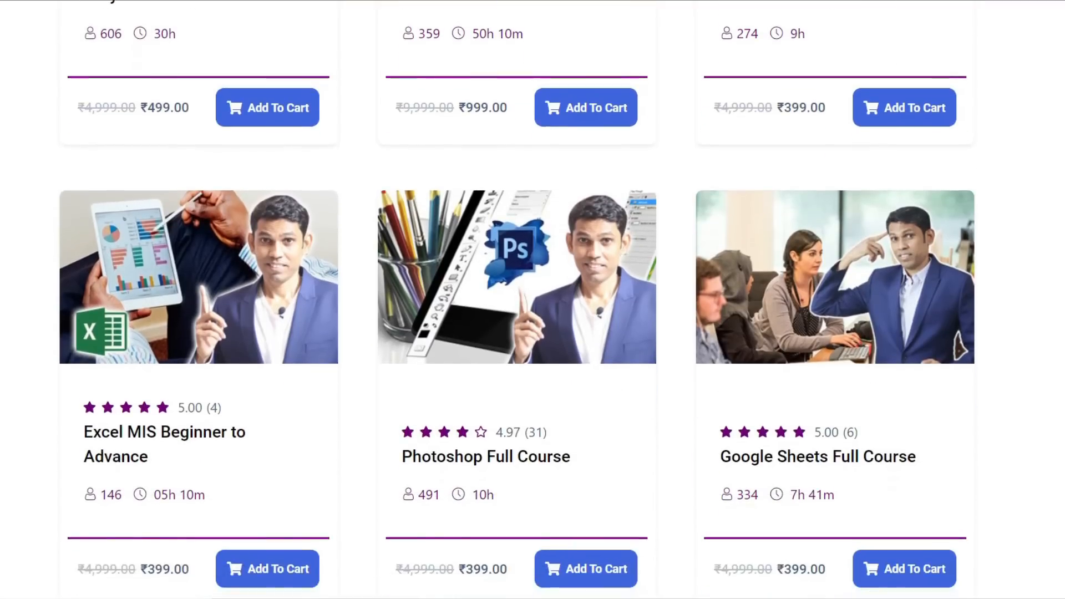
scroll(533, 300, "down", 5)
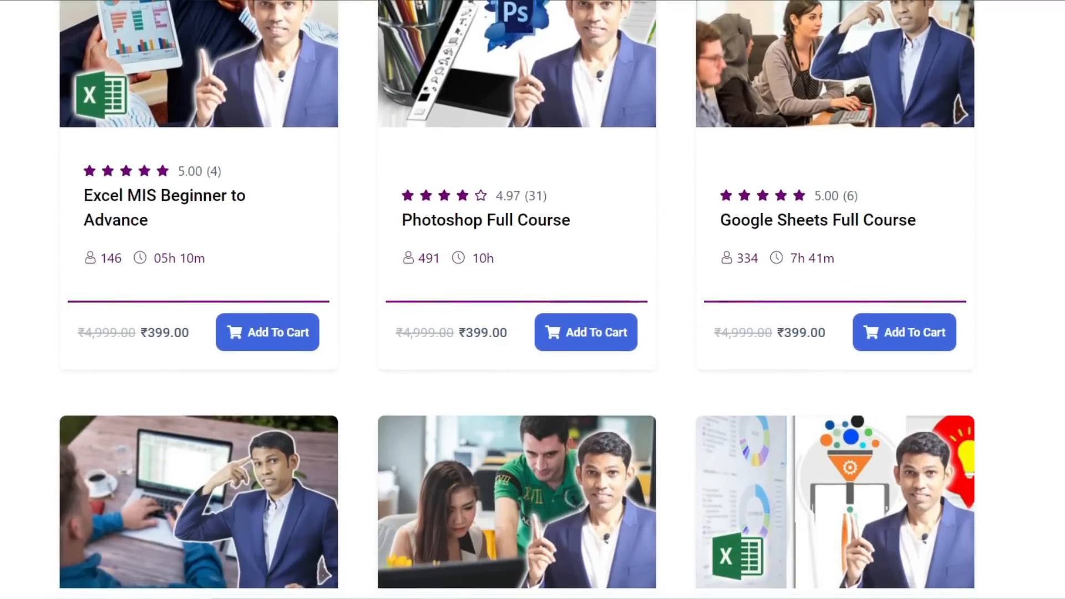
scroll(533, 300, "down", 5)
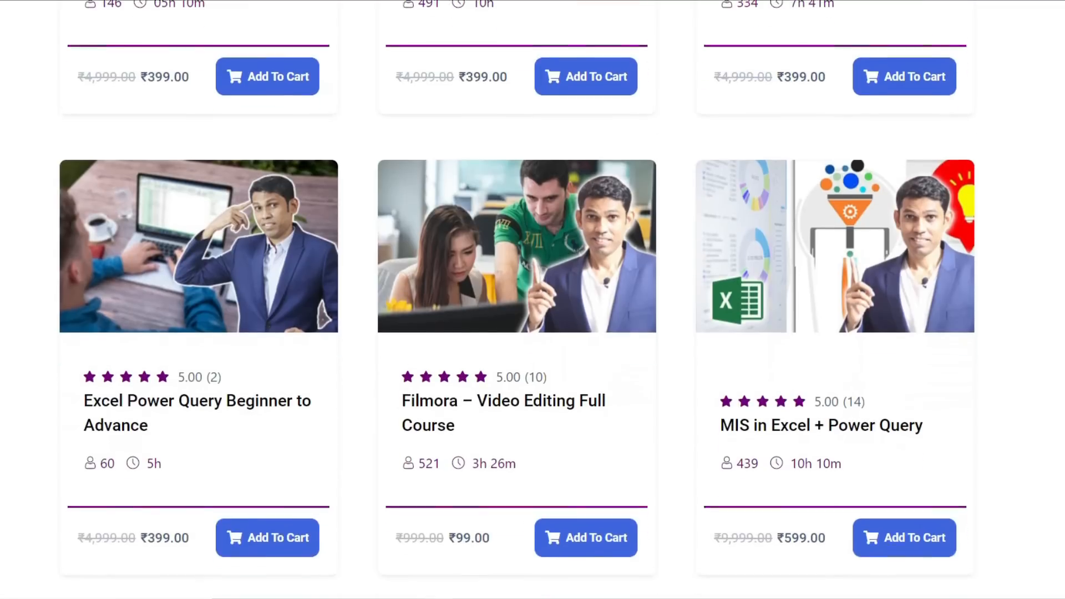
scroll(532, 300, "down", 5)
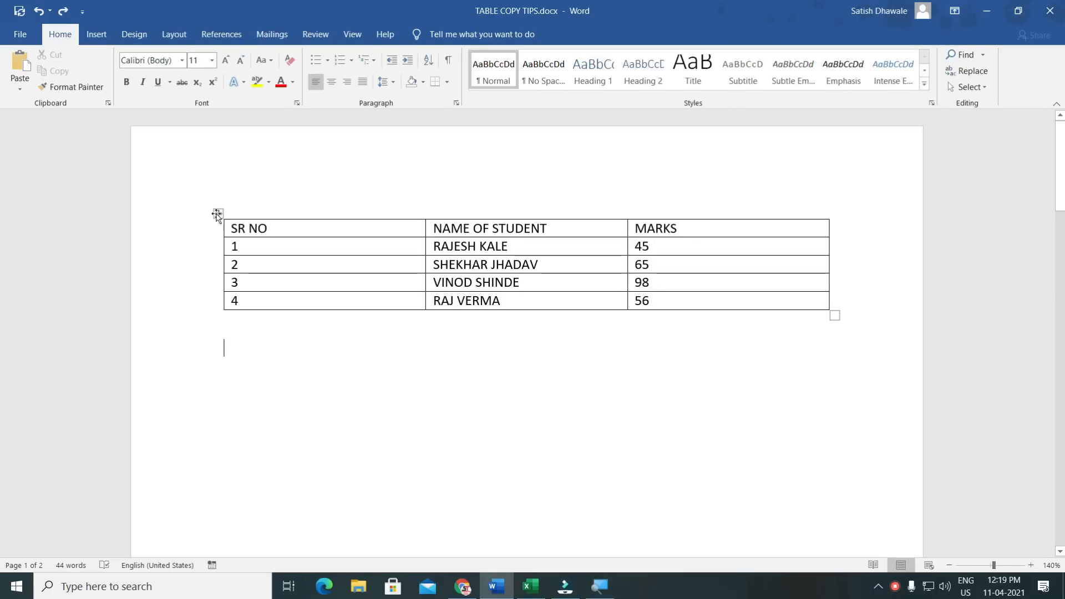
Copy the single-line student marks table from the first page of the Word document into Excel, starting at cell A1.
left_click(218, 214)
key("ctrl+c")
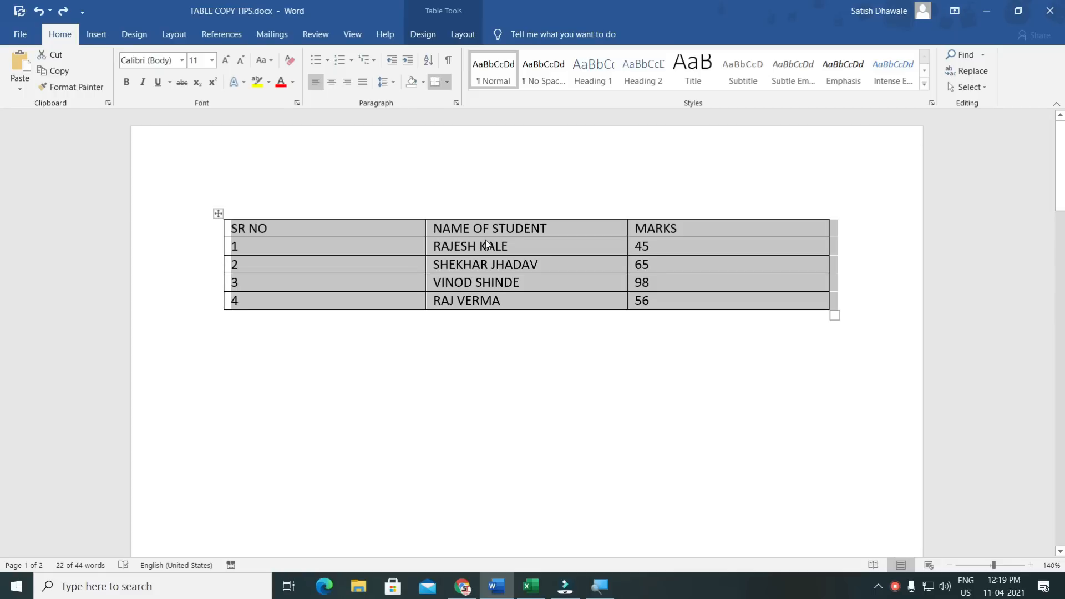
key("alt+Tab")
key("alt+Tab")
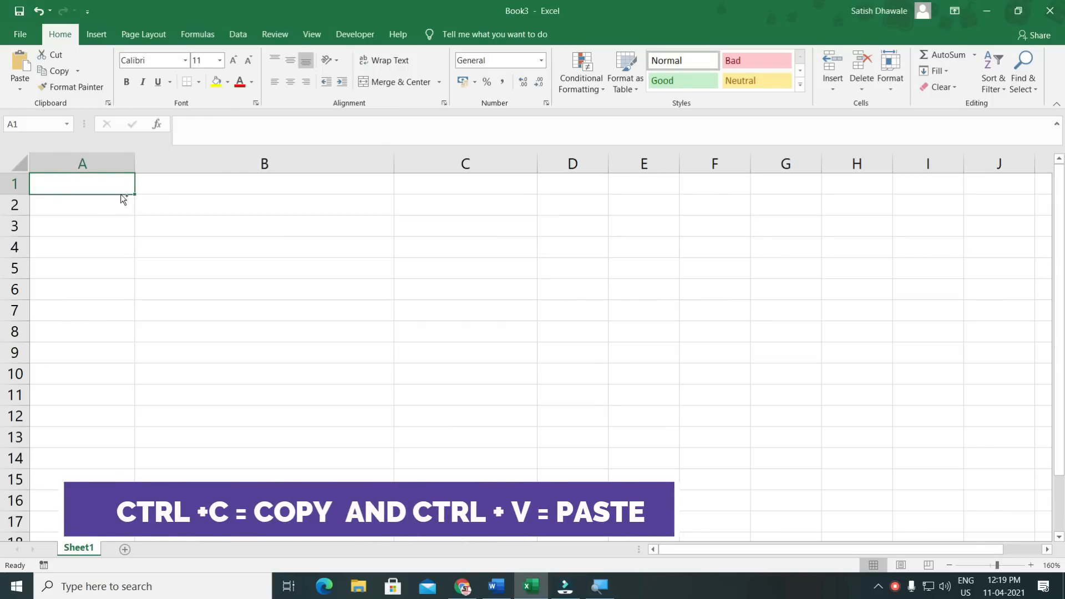
key("ctrl+v")
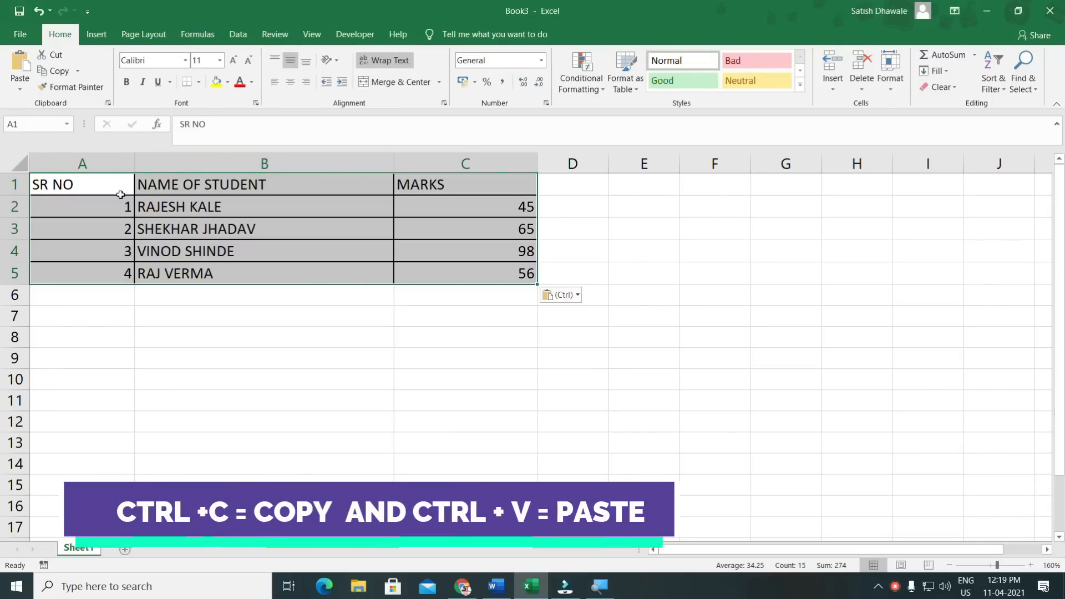
left_click(228, 300)
left_click(114, 316)
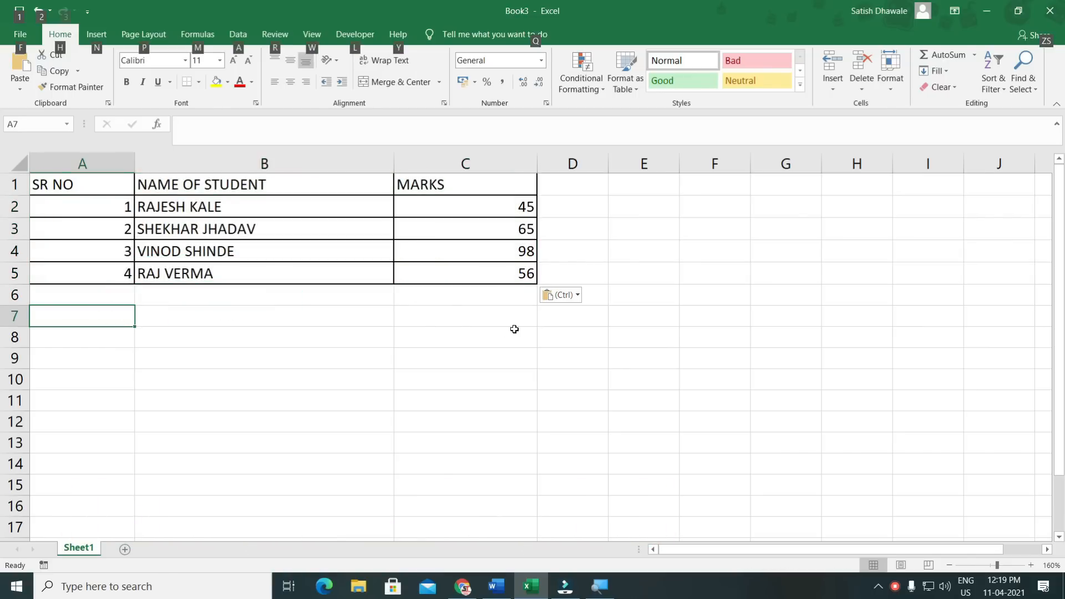
Copy the student table with multi-line cells from page 2 of the Word document into the Excel sheet at cell A9.
key("alt+Tab")
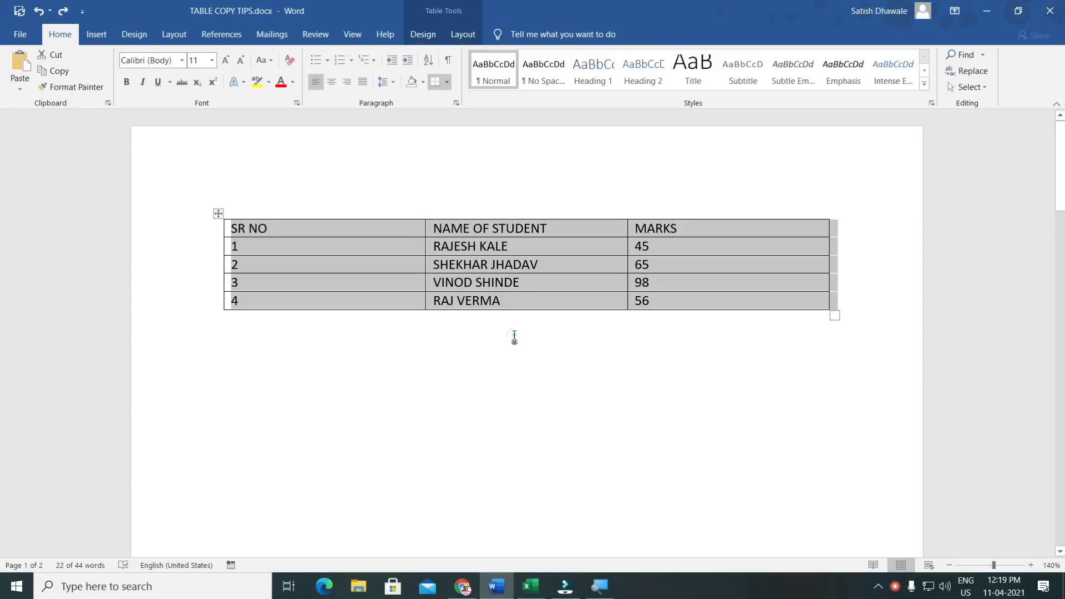
left_click(515, 337)
scroll(519, 344, "down", 12)
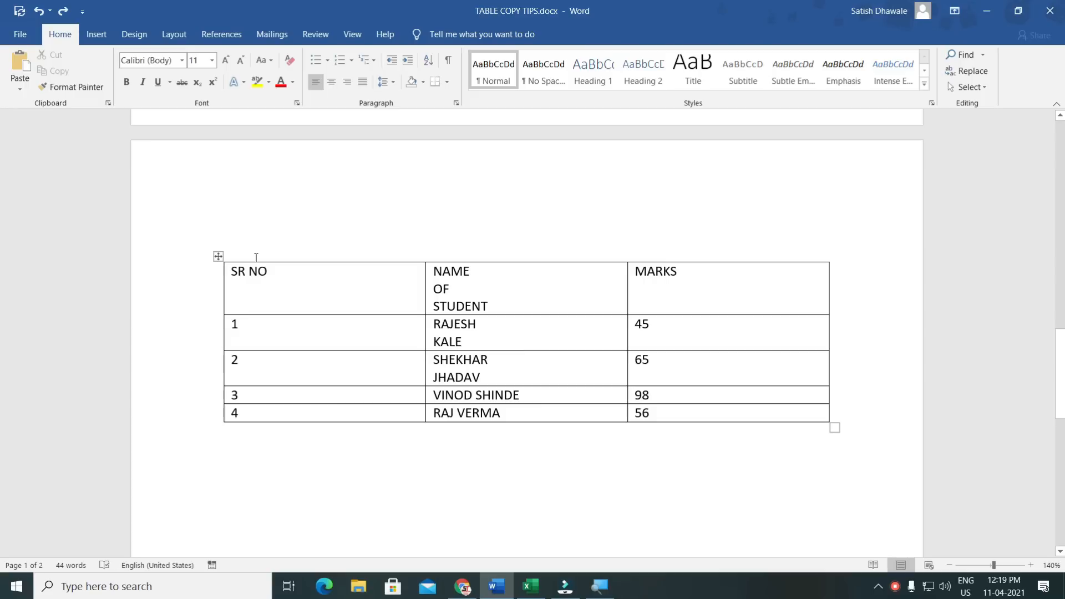
left_click(218, 256)
key("ctrl+c")
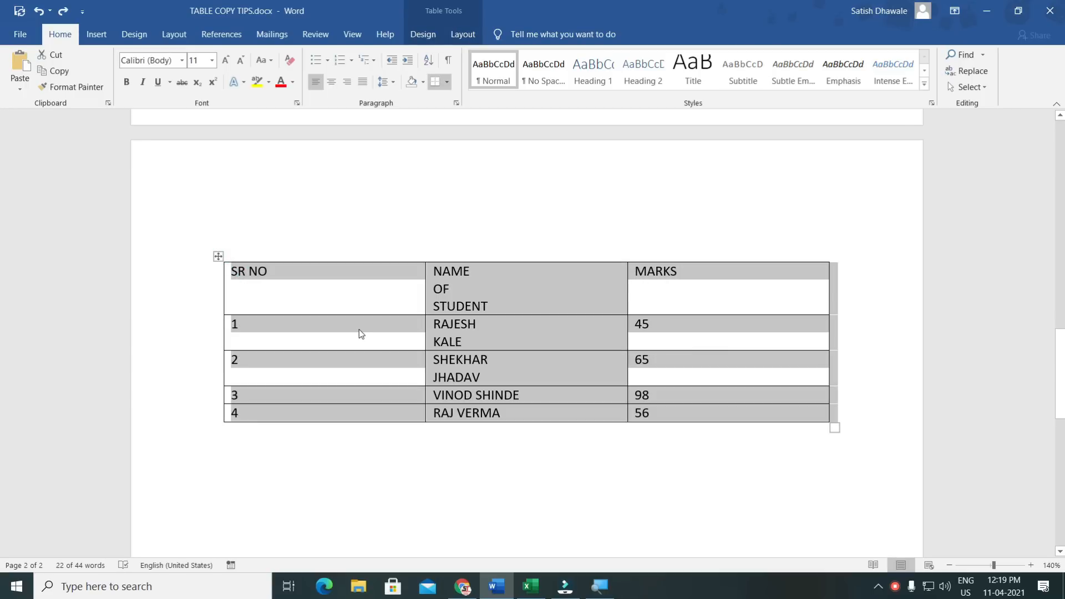
key("alt+Tab")
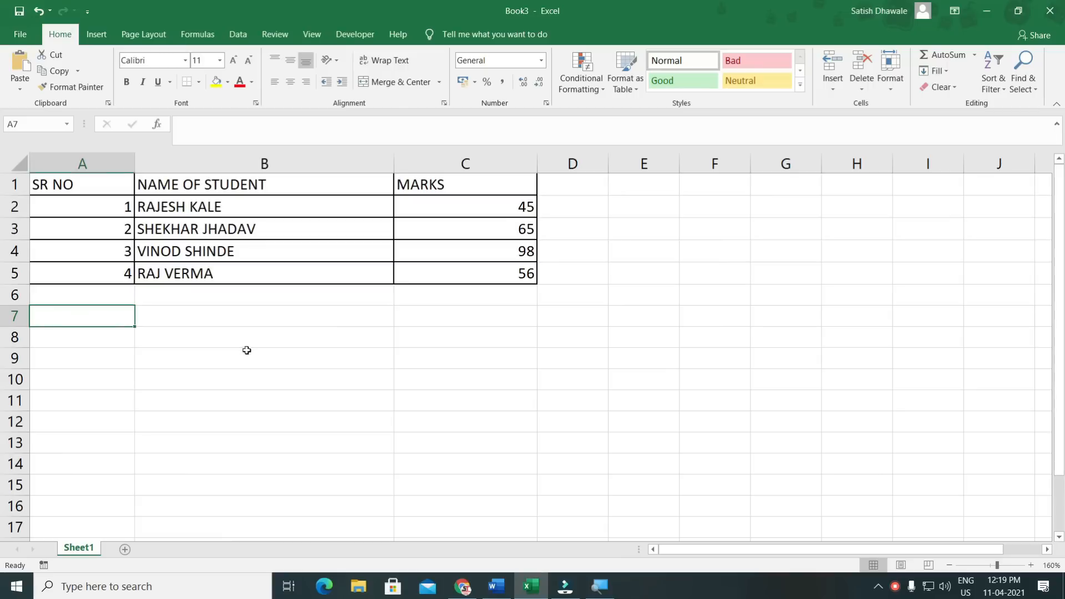
left_click(107, 358)
key("ctrl+v")
scroll(190, 346, "down", 1)
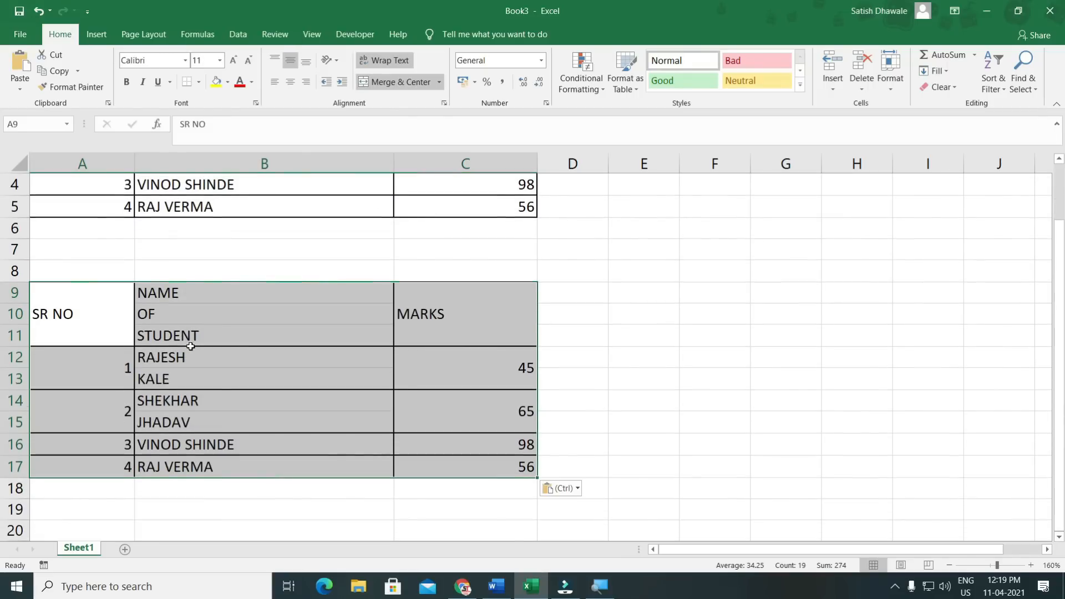
Examine how the header and student names in column B of the second pasted table are distributed across rows 9 to 16.
left_click_drag(207, 293, 205, 325)
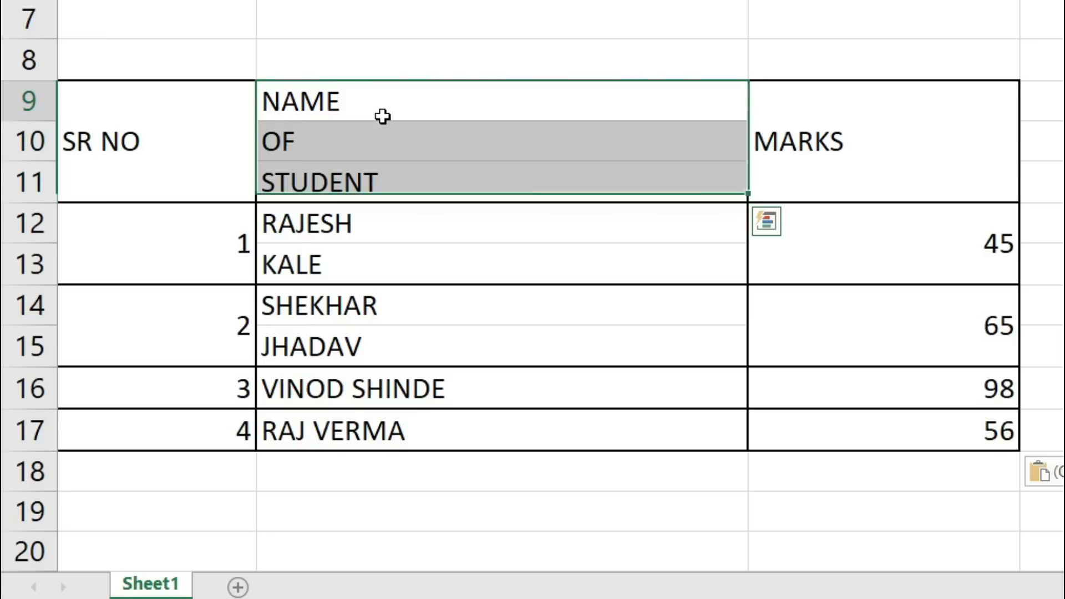
left_click(198, 316)
left_click(198, 329)
left_click(387, 105)
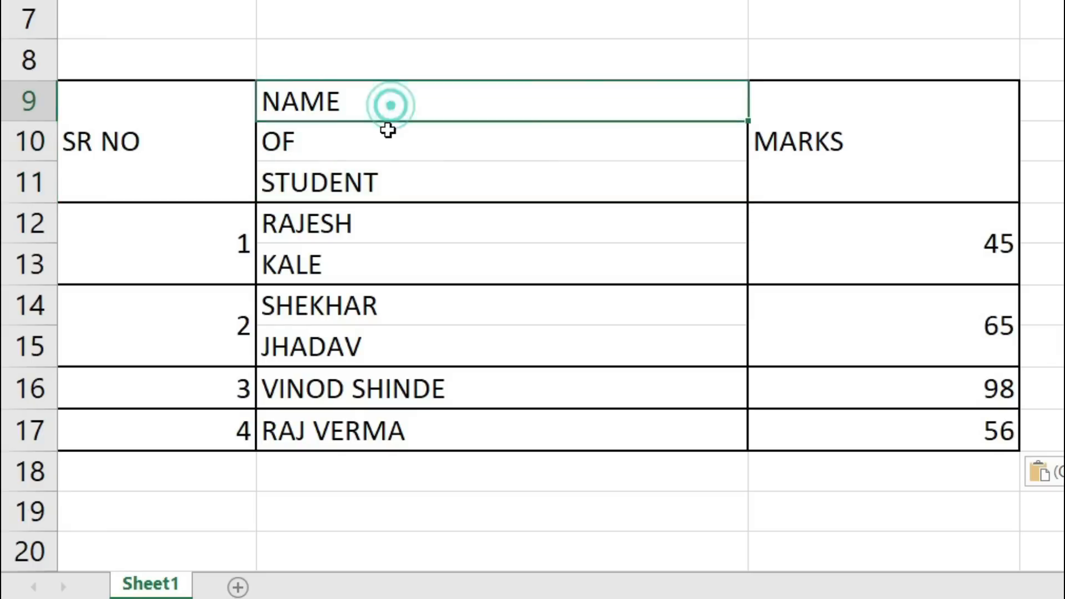
left_click(387, 132)
left_click(387, 179)
left_click_drag(402, 109, 419, 172)
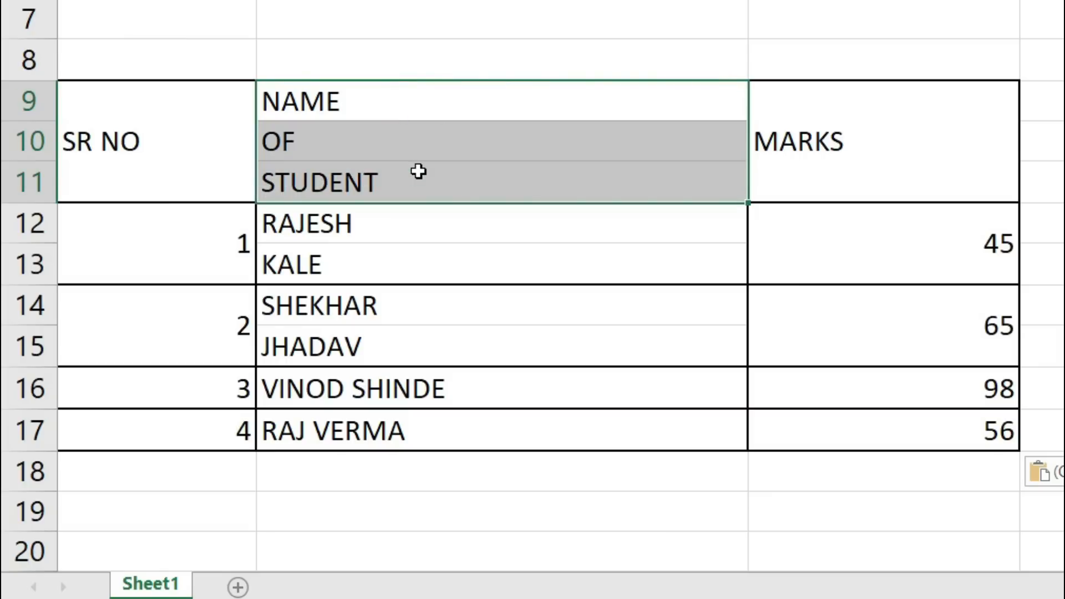
left_click_drag(424, 227, 438, 275)
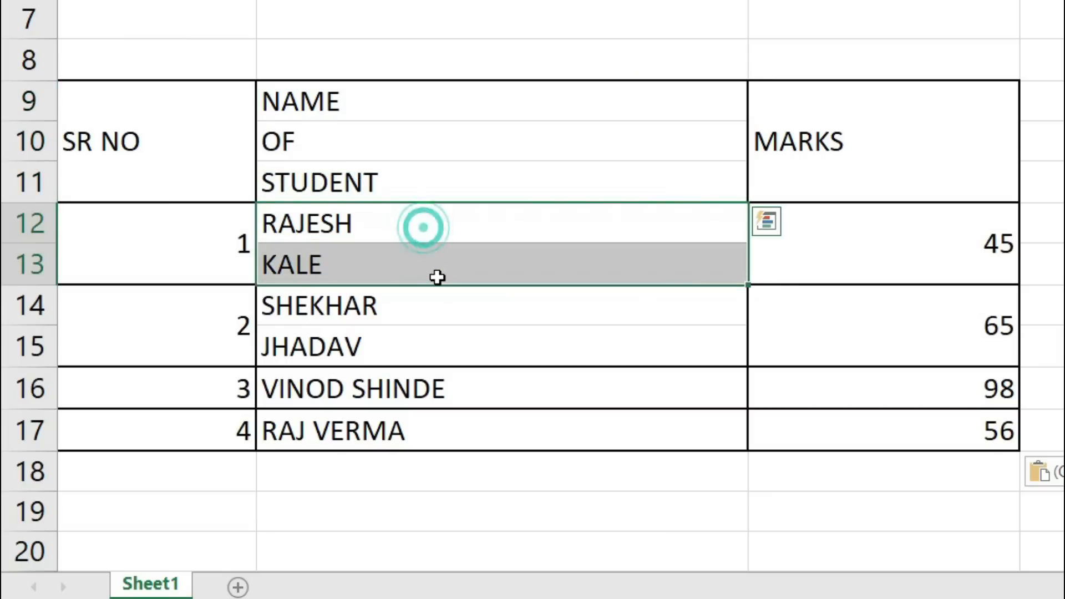
left_click_drag(436, 321, 445, 386)
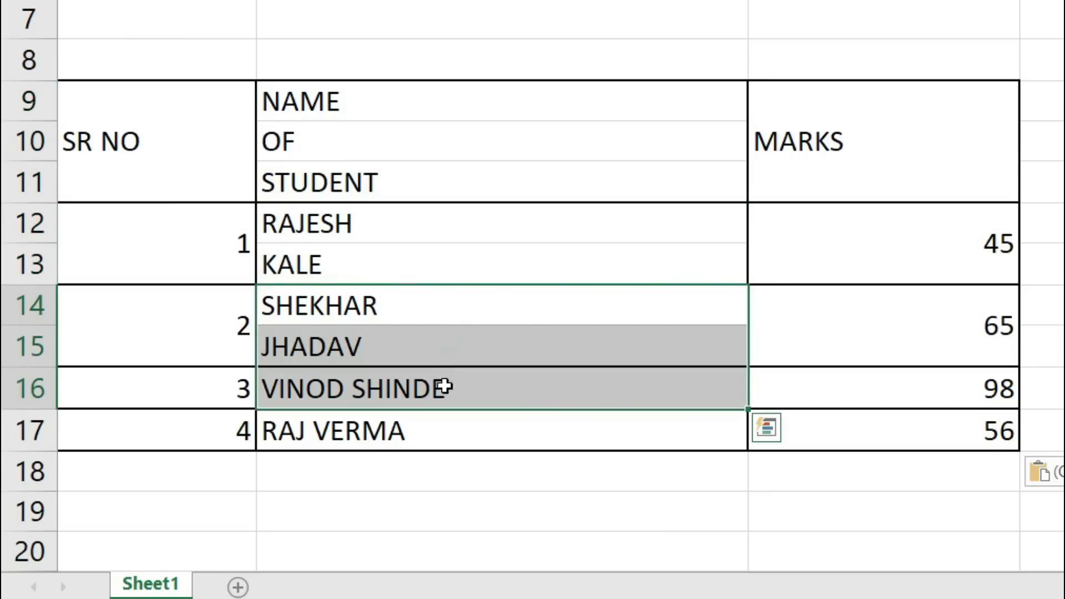
left_click(446, 393)
Switch back to Word and open Find and Replace for the selected multi-line table on page 2.
key("alt")
key("alt+Tab")
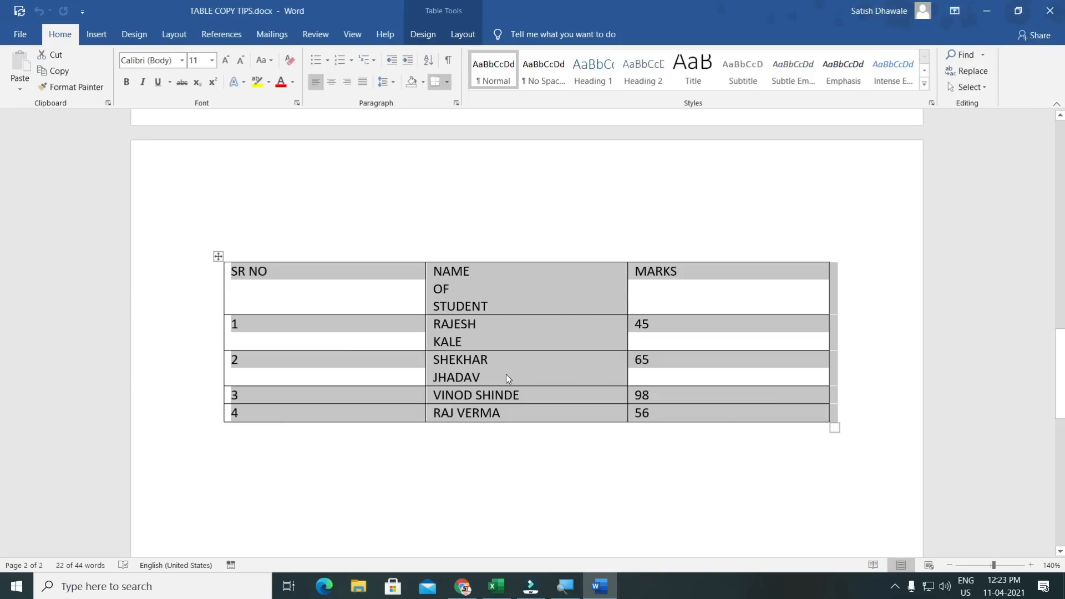
key("ctrl+F2")
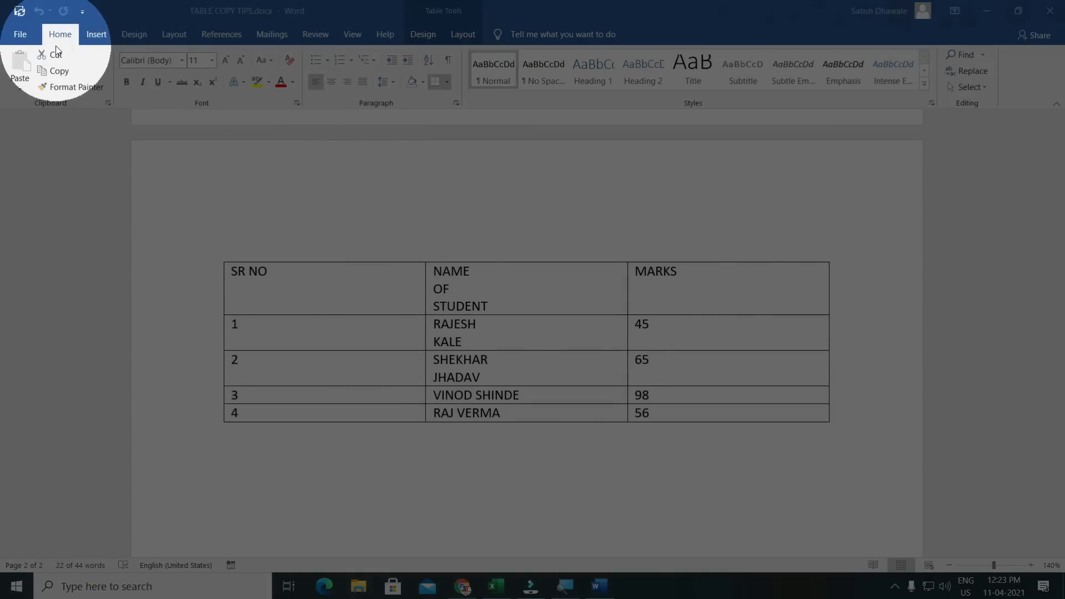
key("Escape")
left_click(973, 71)
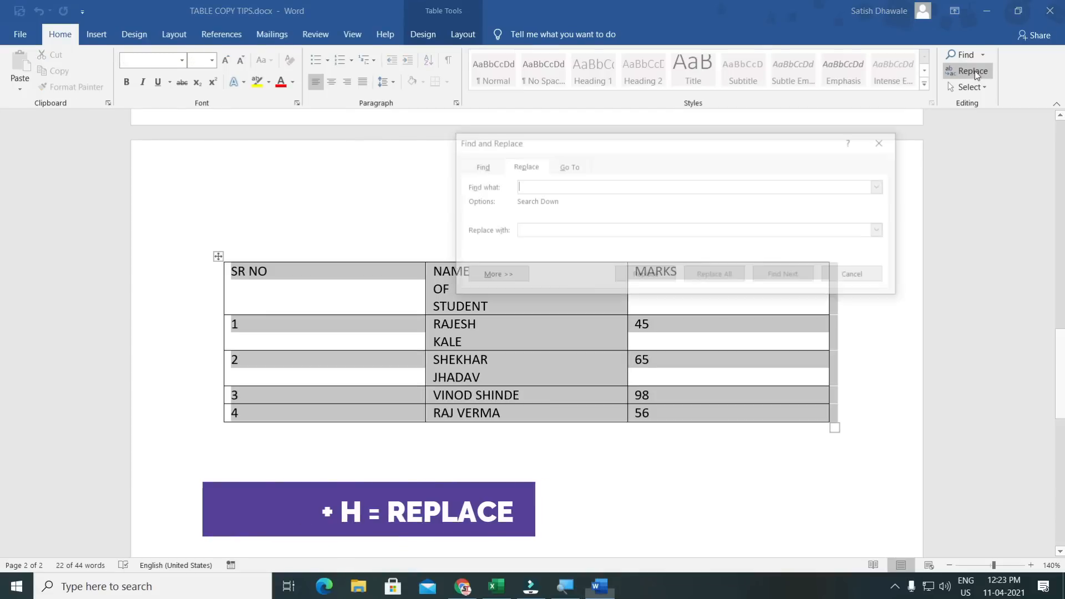
left_click_drag(655, 145, 609, 260)
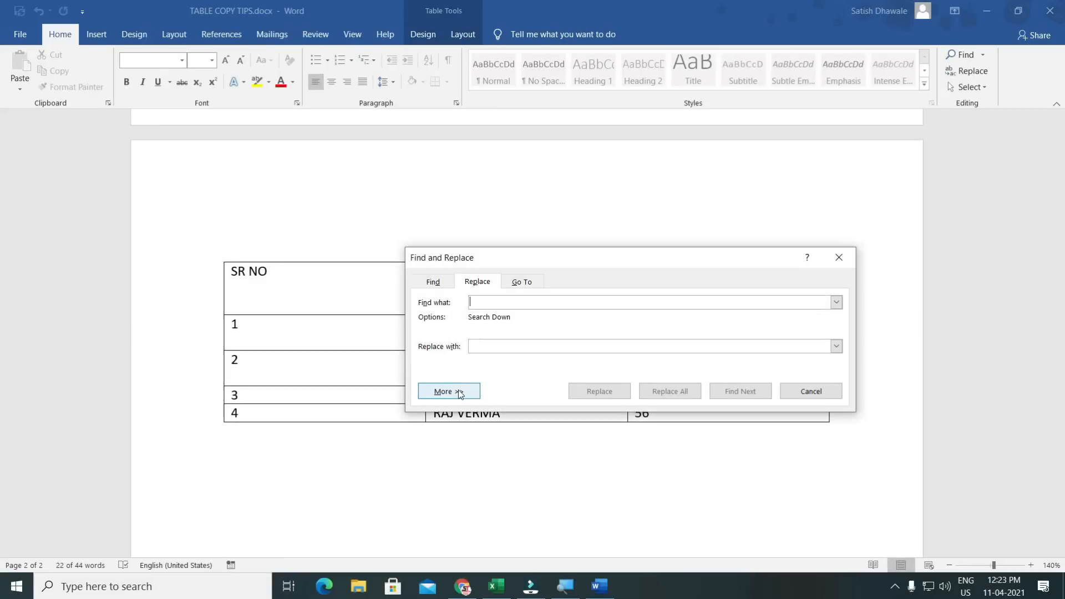
Expand the search options and set the search term to the special Paragraph Mark character (^p).
left_click(458, 392)
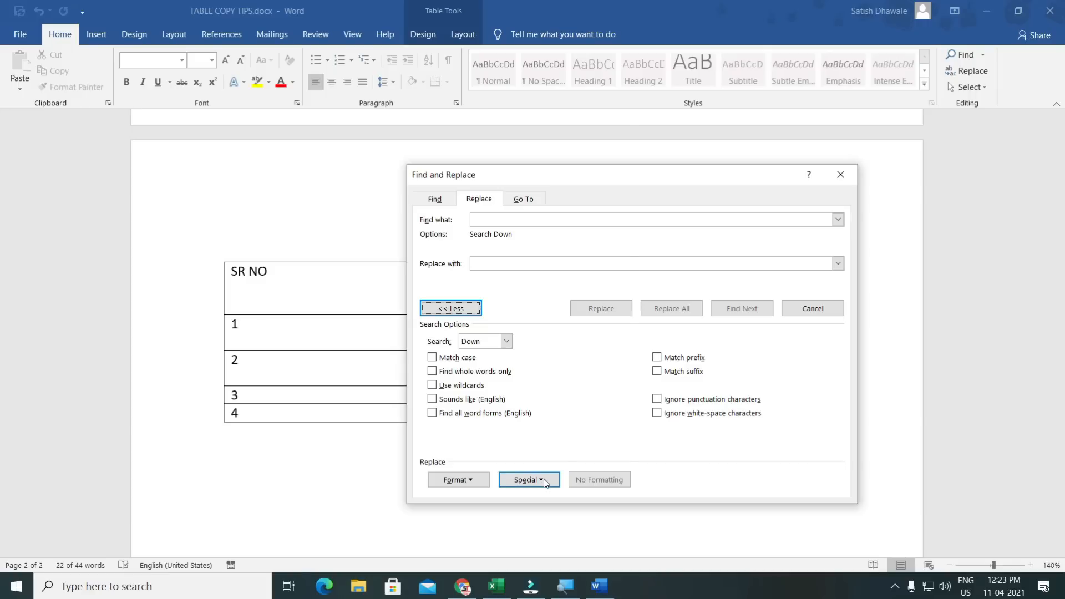
left_click(543, 481)
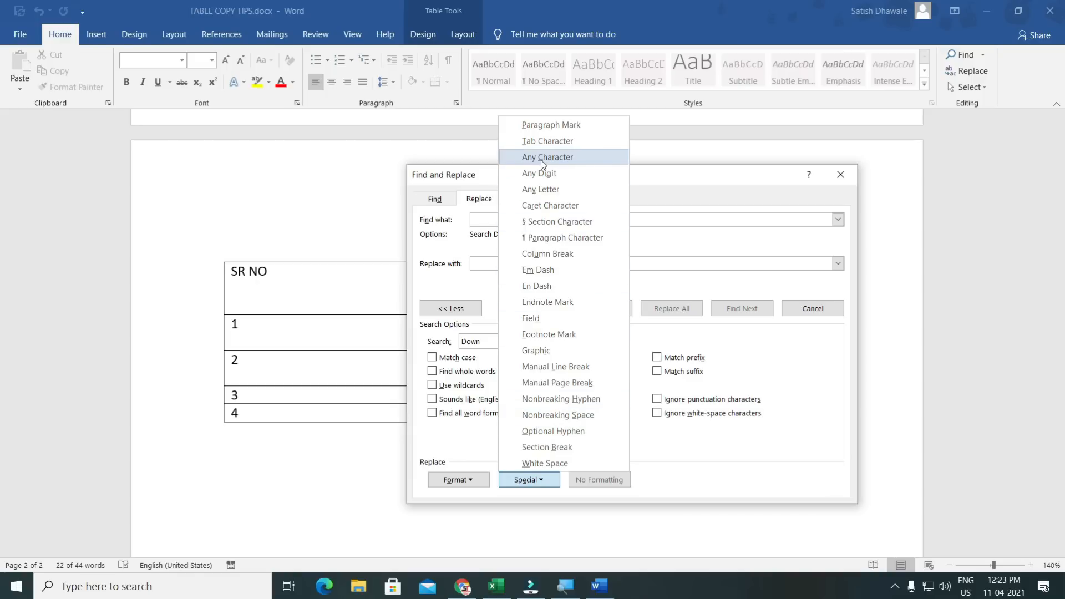
left_click(559, 125)
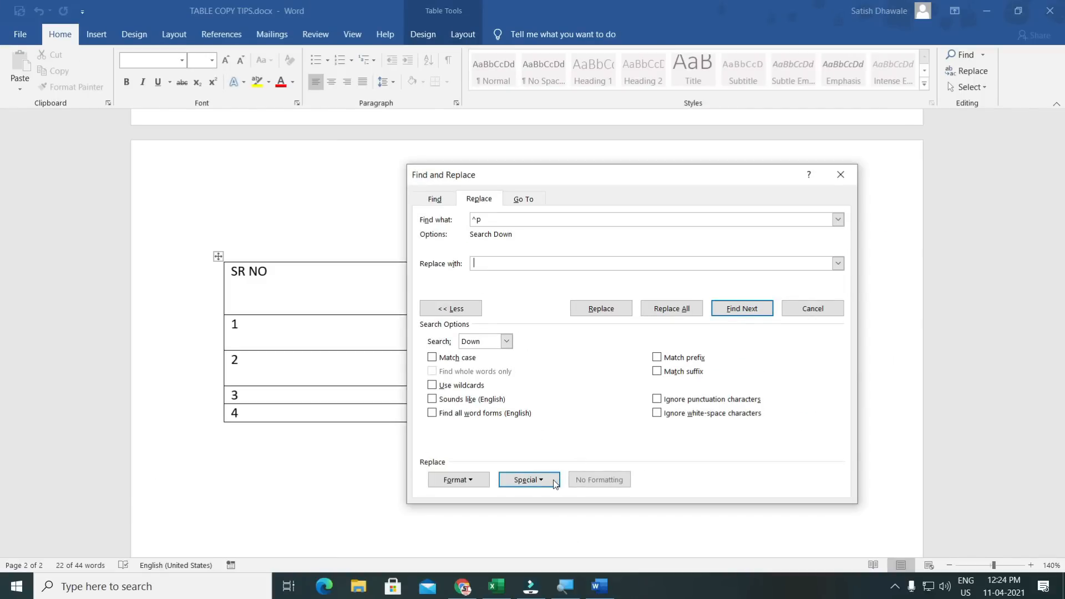
Replace all paragraph marks in the selected table with nothing, leaving the rest of the document unsearched, and close Find and Replace.
left_click_drag(488, 219, 466, 223)
left_click(487, 263)
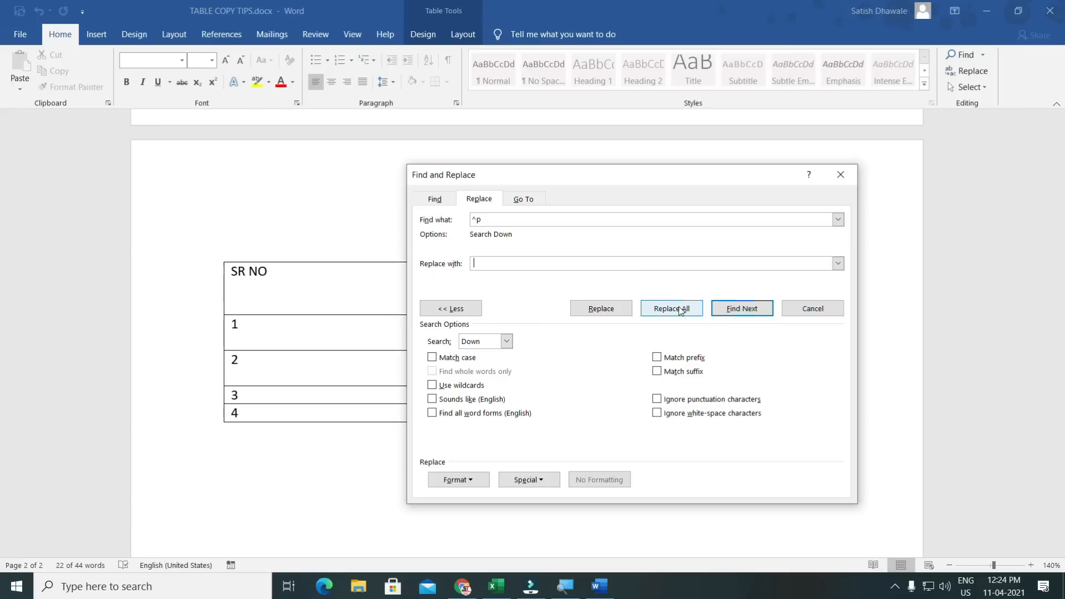
left_click(682, 309)
left_click_drag(639, 177, 804, 160)
left_click(841, 298)
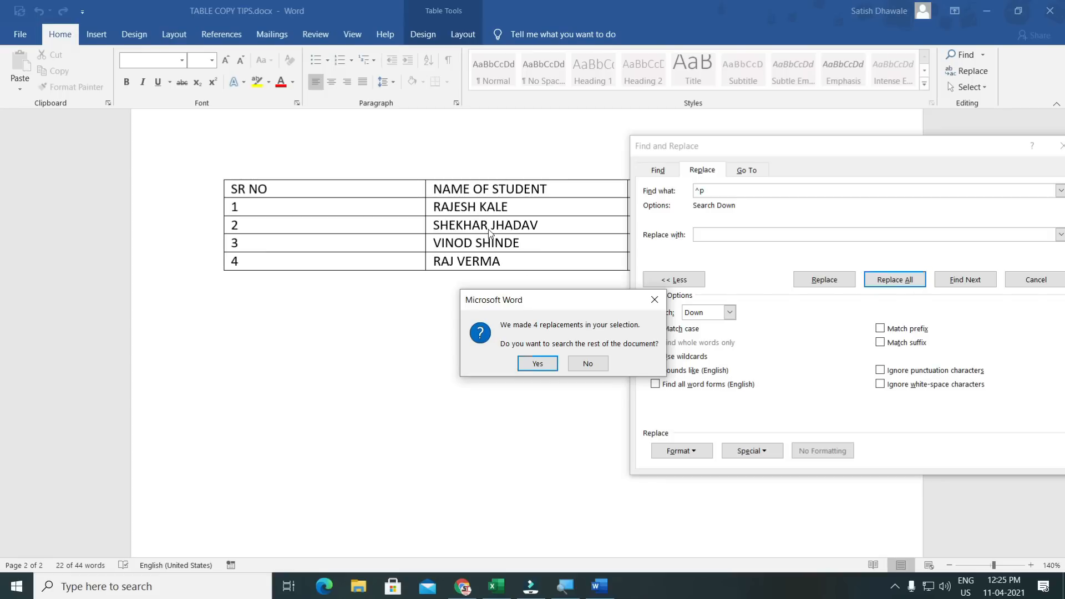
left_click(587, 366)
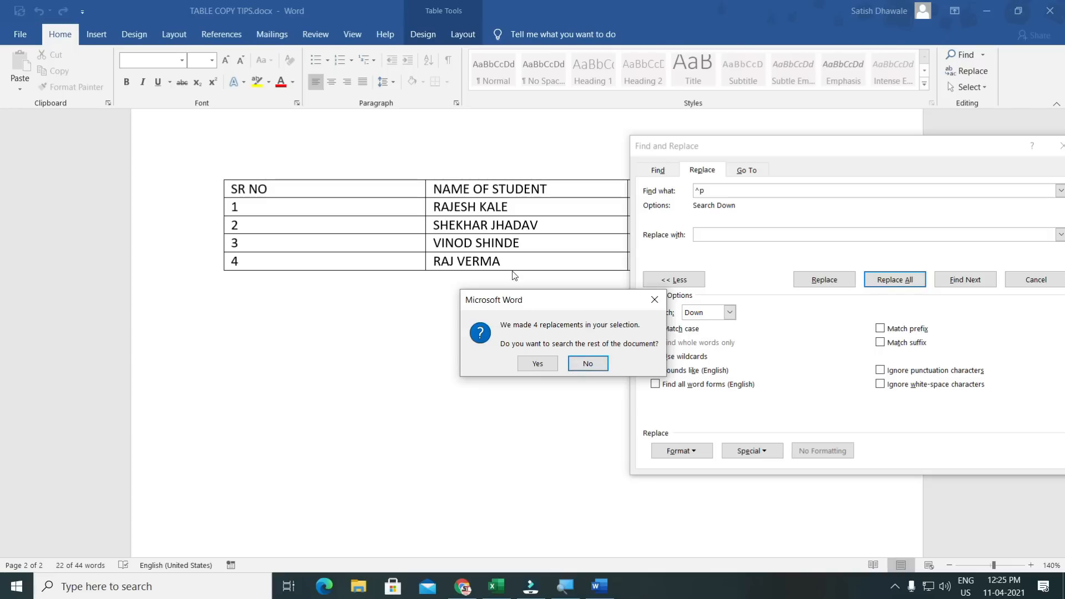
left_click(588, 364)
scroll(476, 285, "up", 3)
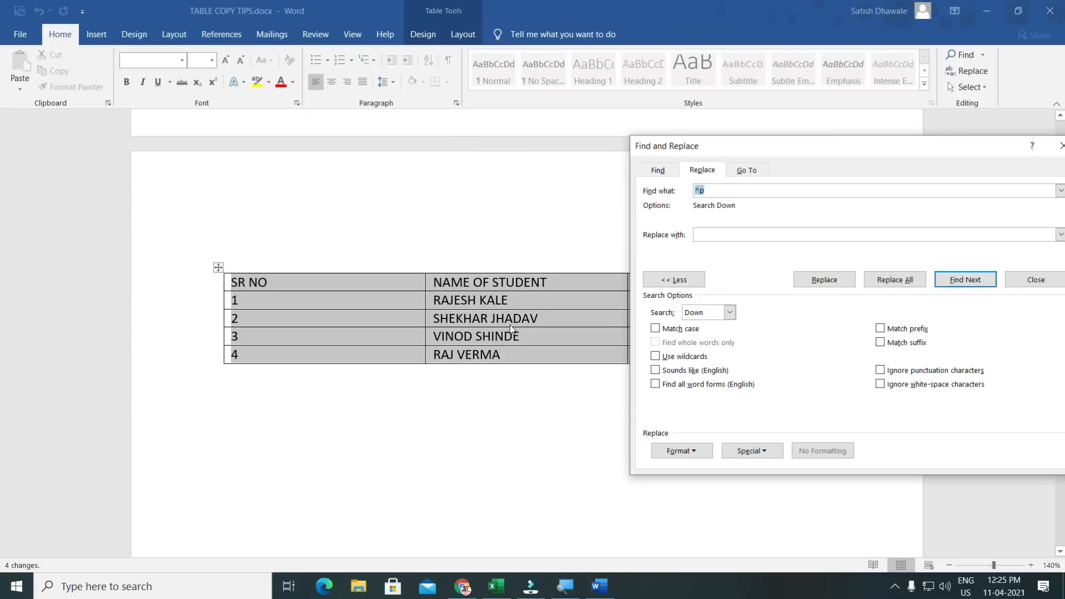
left_click_drag(960, 149, 606, 276)
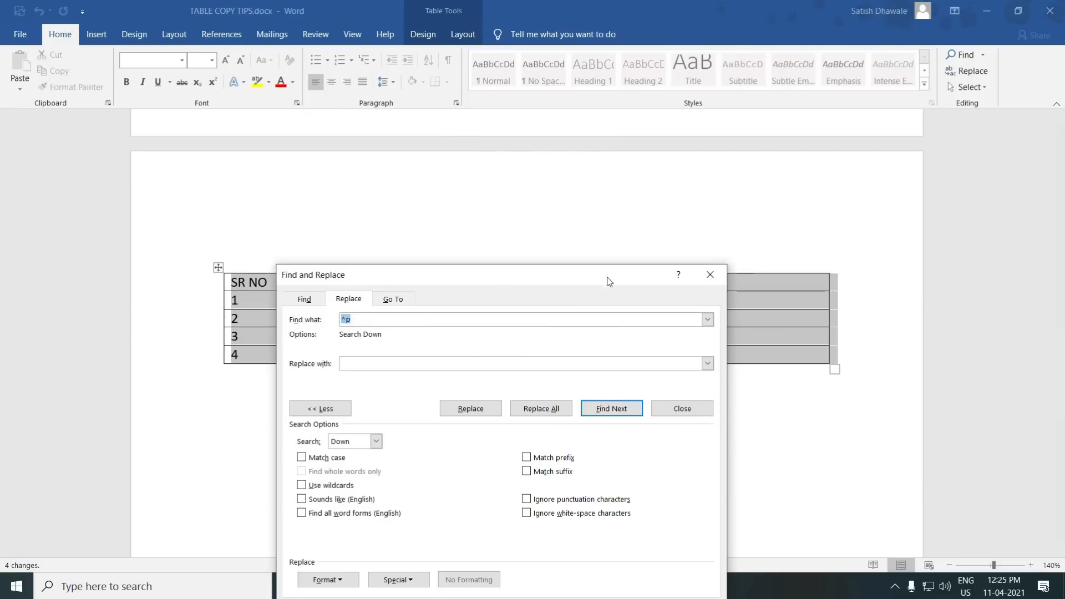
left_click(715, 278)
Copy the cleaned student table from Word and paste it into the Excel sheet at cell A21.
key("ctrl+c")
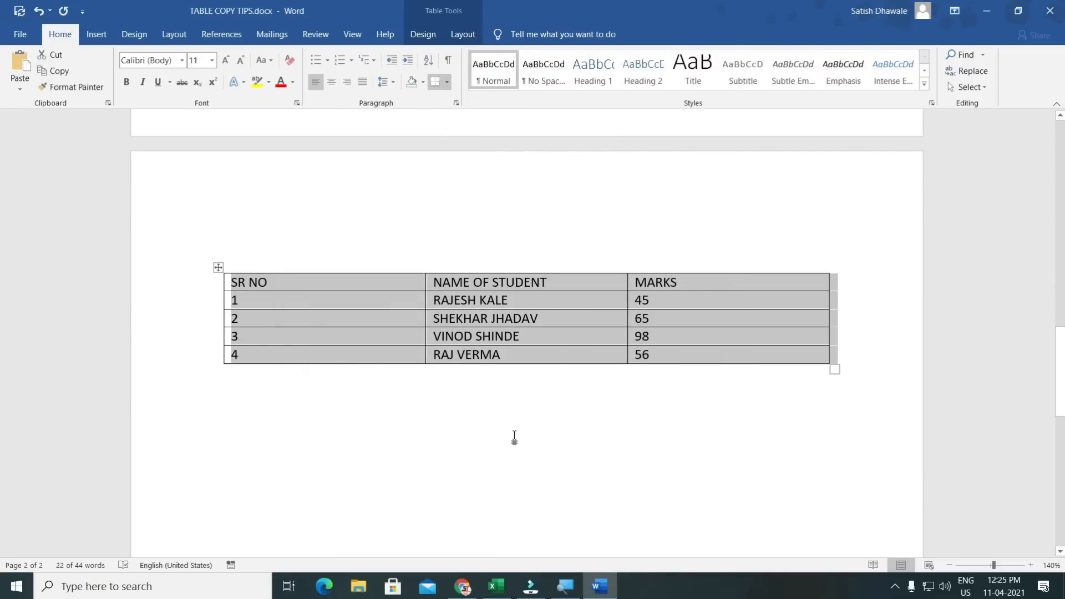
left_click(503, 586)
scroll(154, 499, "down", 3)
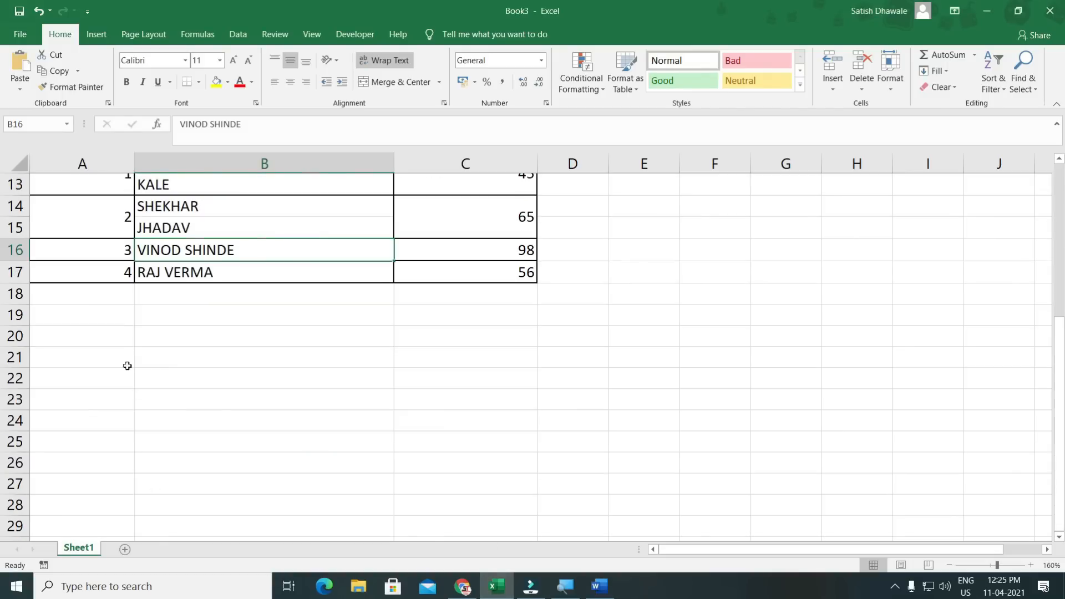
left_click(119, 348)
key("ctrl+v")
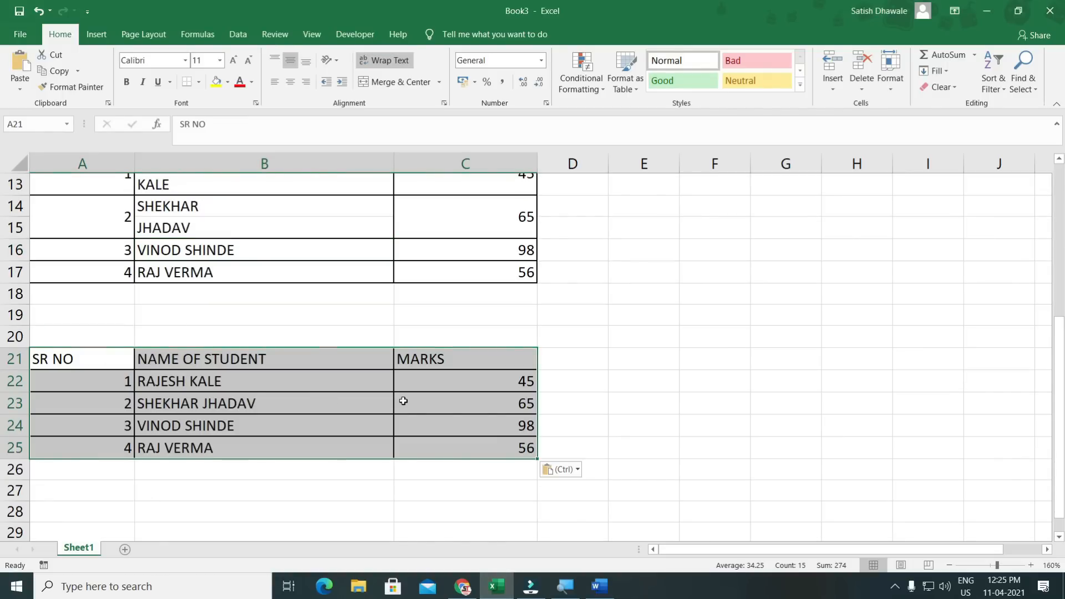
Switch to Word, enter "Hello" in the blank document, and add sample text after it in the Kruti Dev 010 font.
key("alt+Tab")
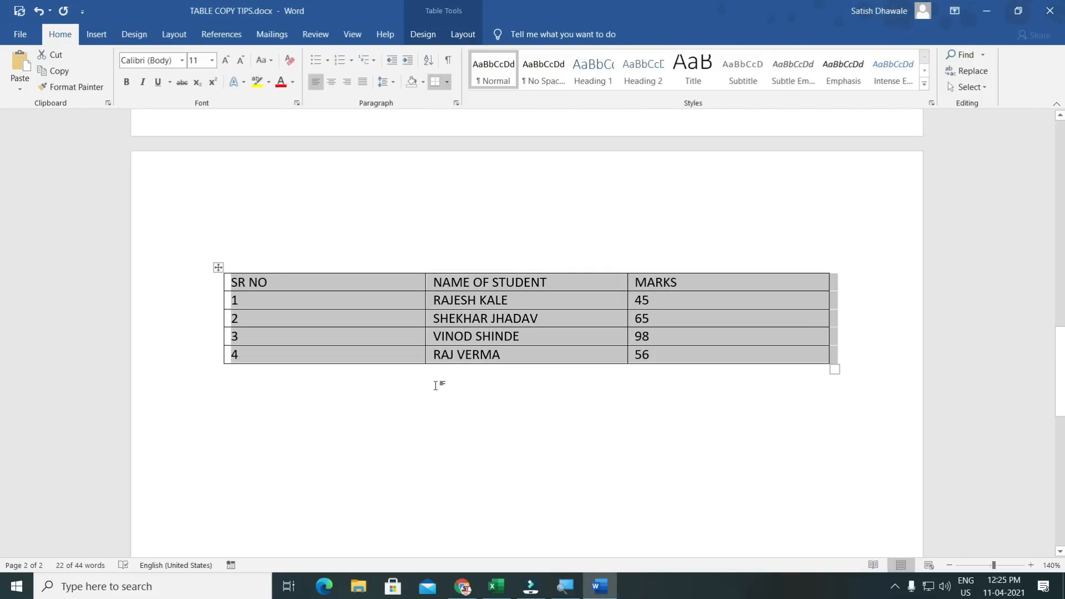
left_click(495, 315)
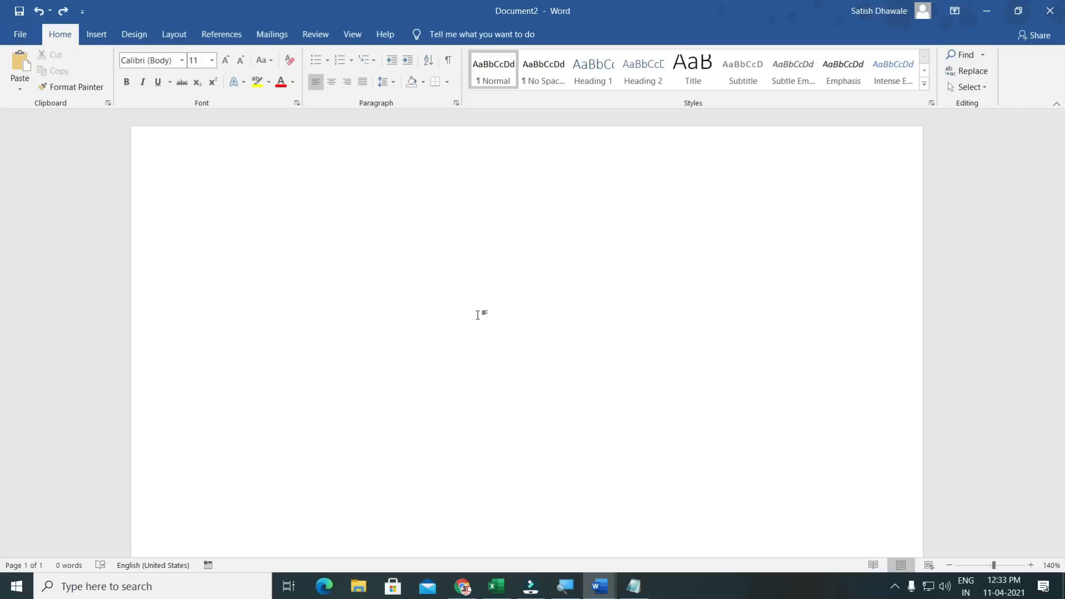
type("hello")
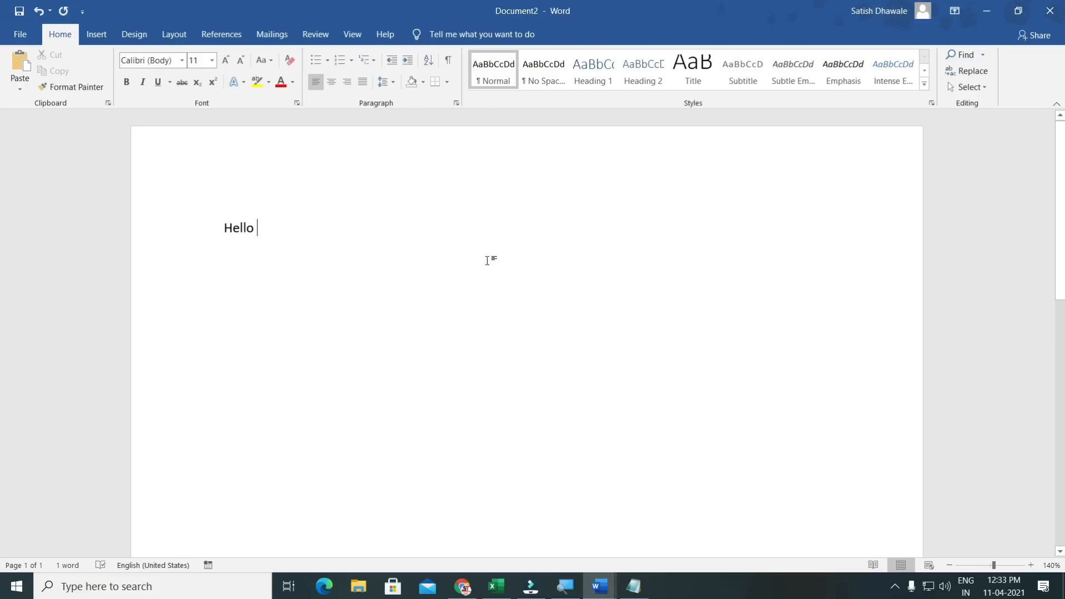
left_click(181, 60)
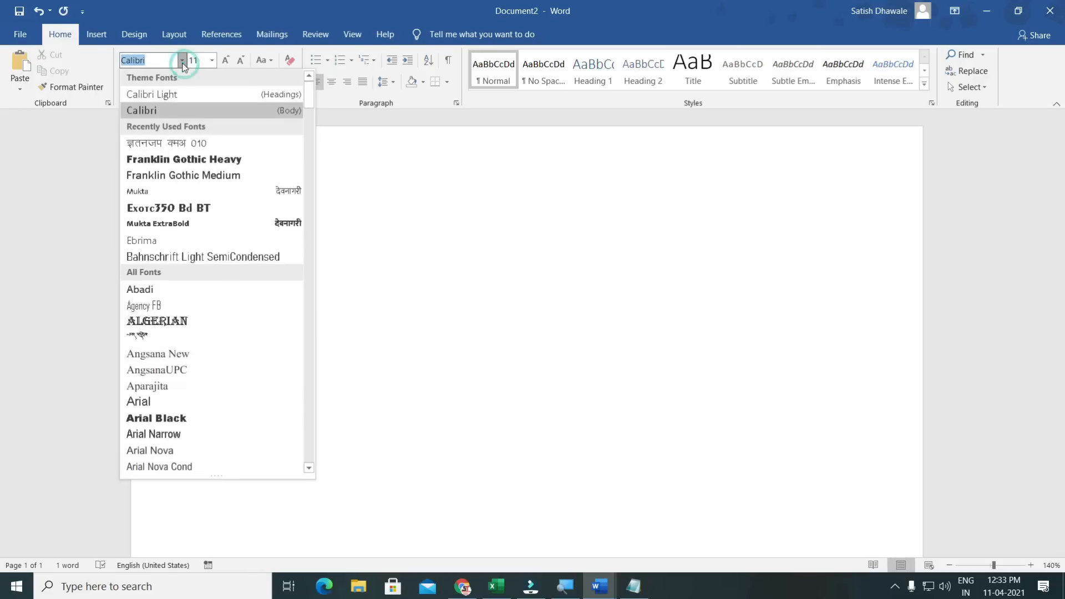
left_click(174, 144)
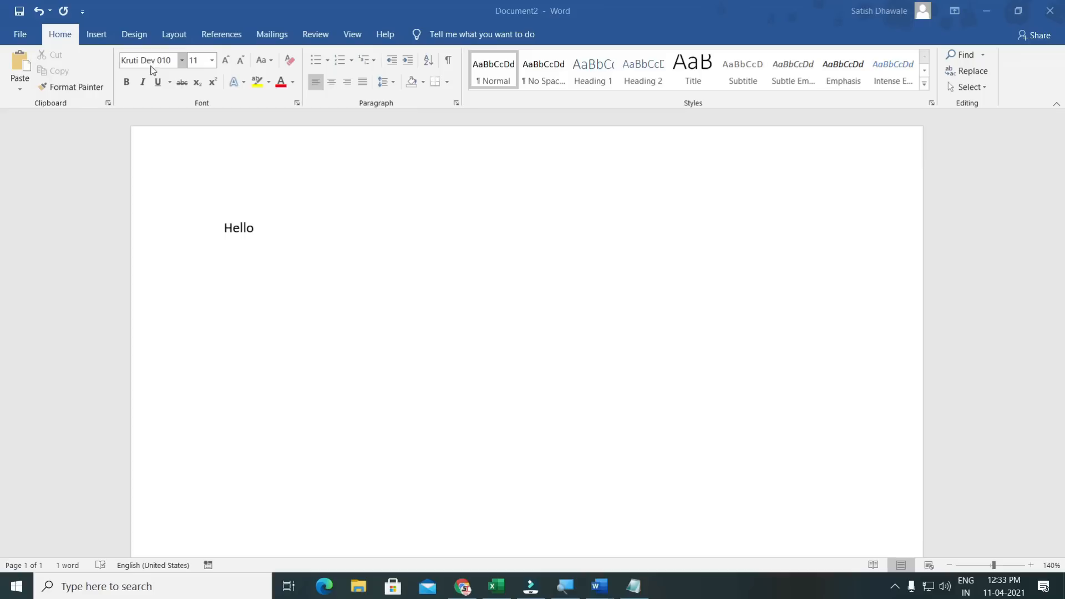
type("jflkjsdf dsjfljsdk")
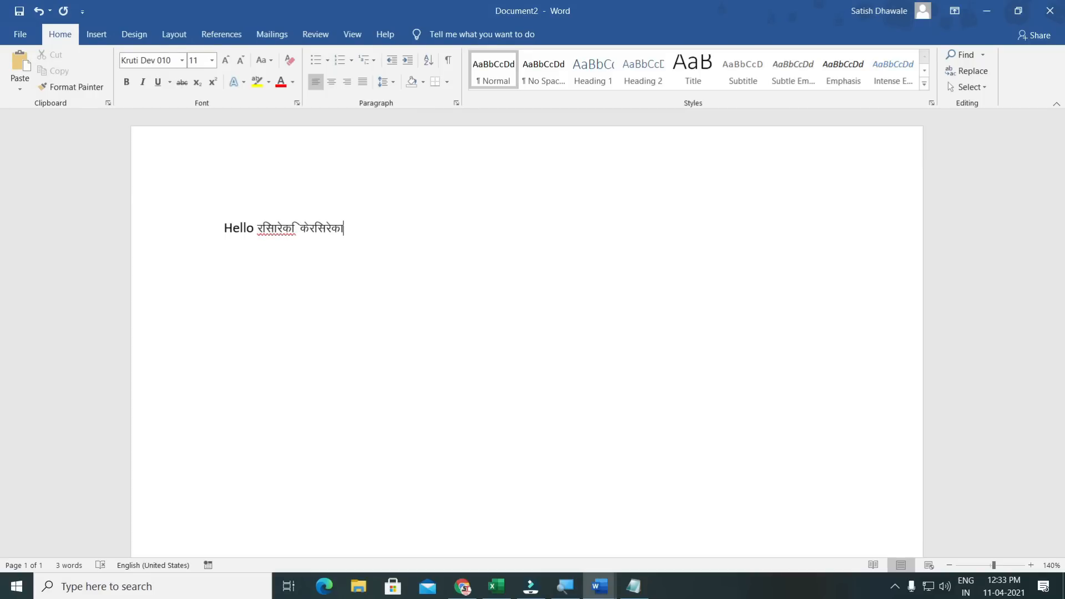
Set the font back to Calibri and add the text "dfsdfsd" at the end of the line.
left_click(182, 61)
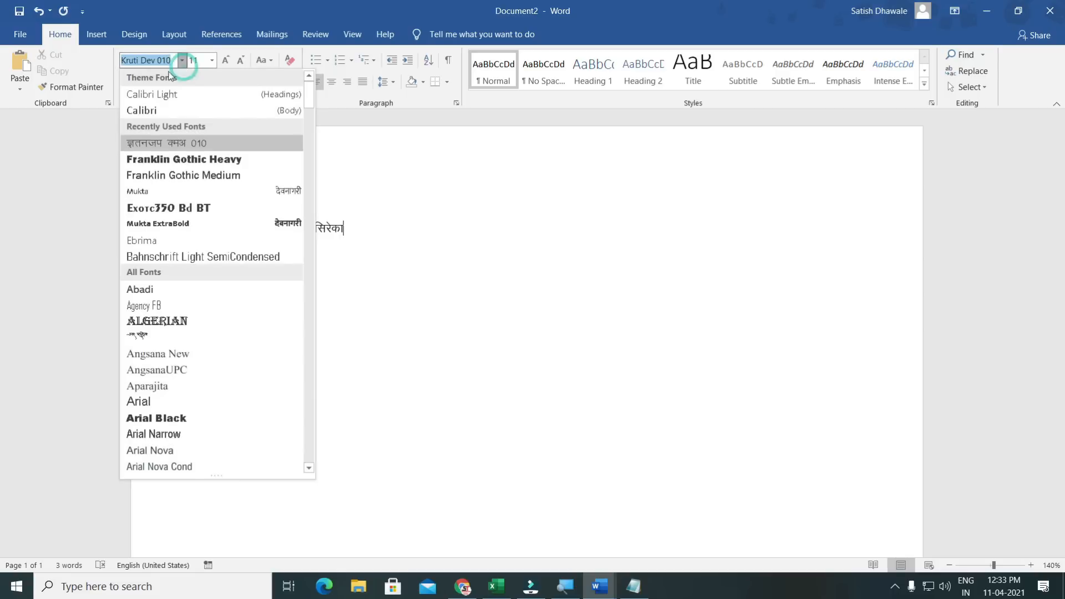
left_click(161, 111)
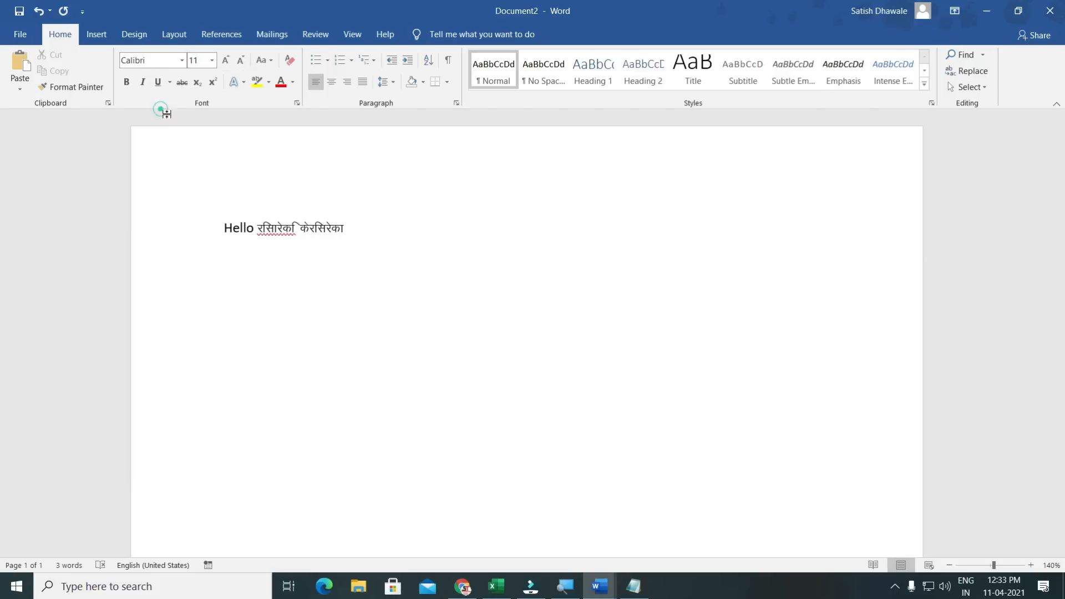
type("dfsdfsd")
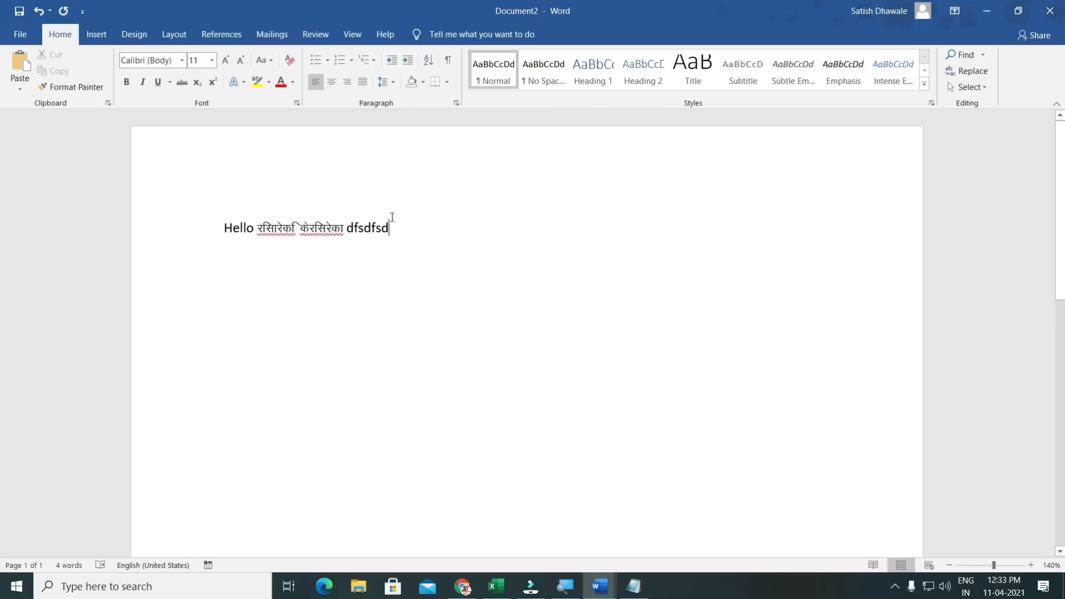
Open the keyboard shortcut customization in the Word options and show the Fonts category.
right_click(241, 37)
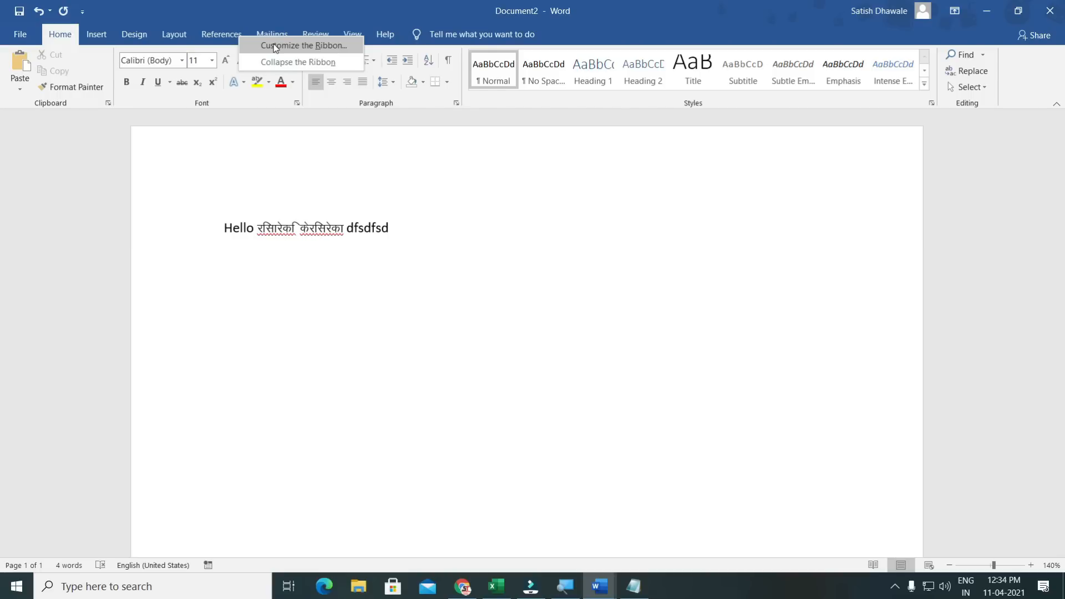
left_click(276, 47)
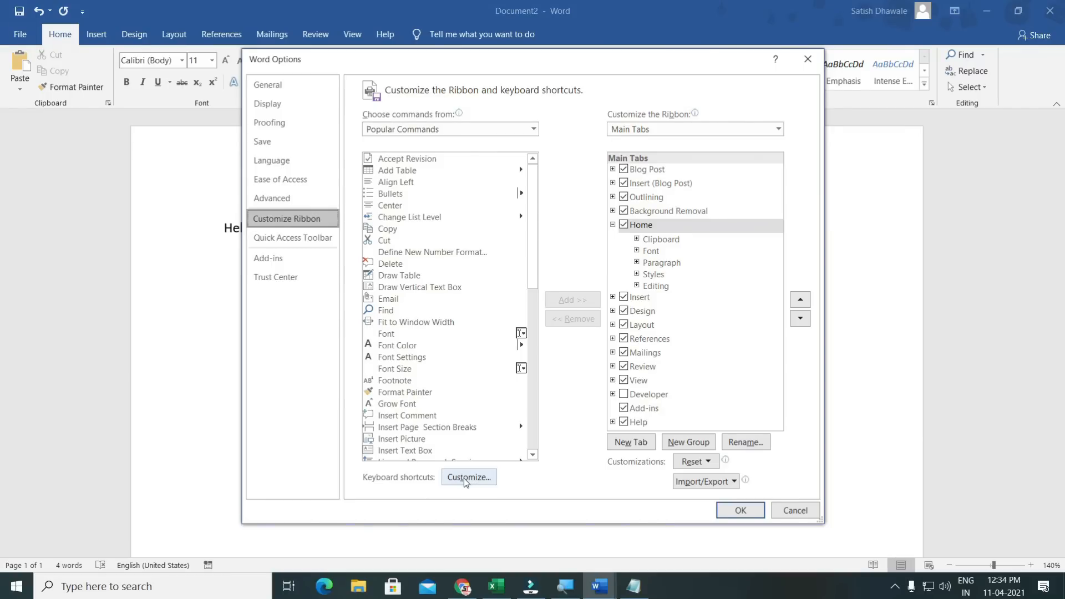
left_click(465, 479)
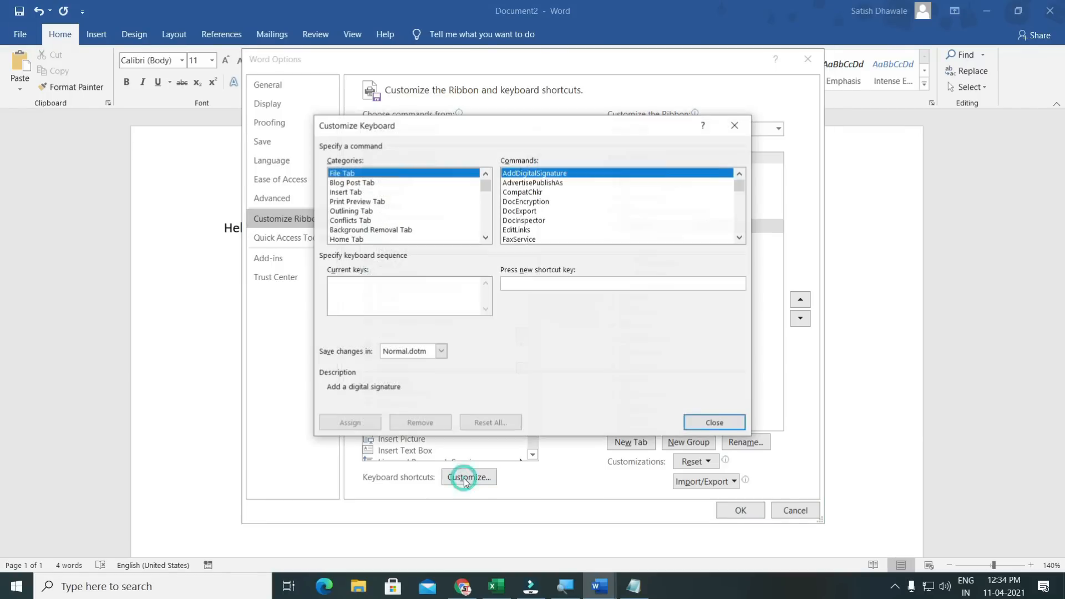
scroll(409, 218, "down", 2)
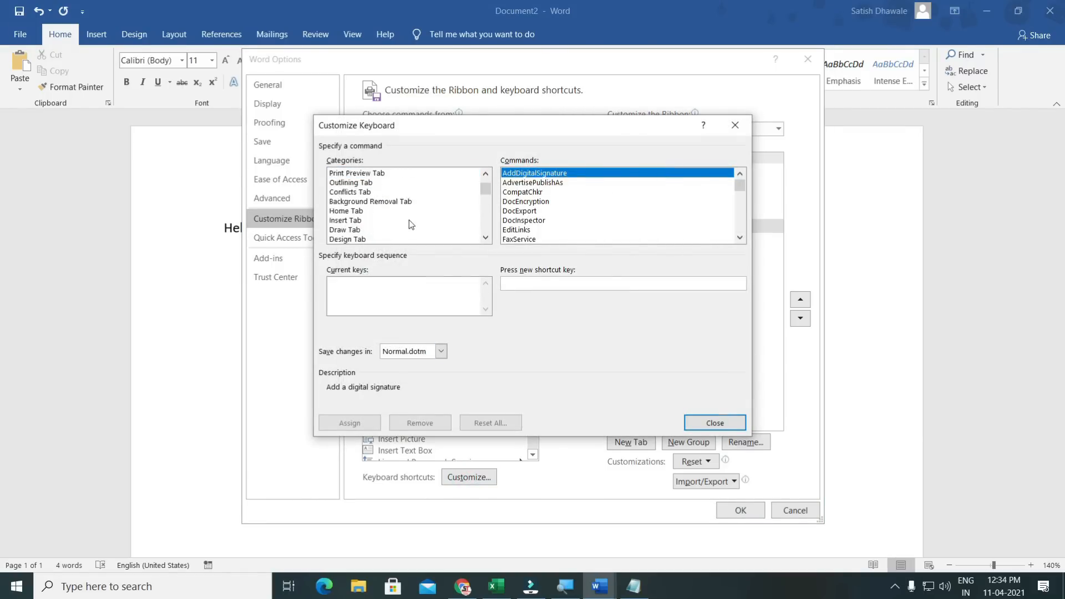
left_click(397, 222)
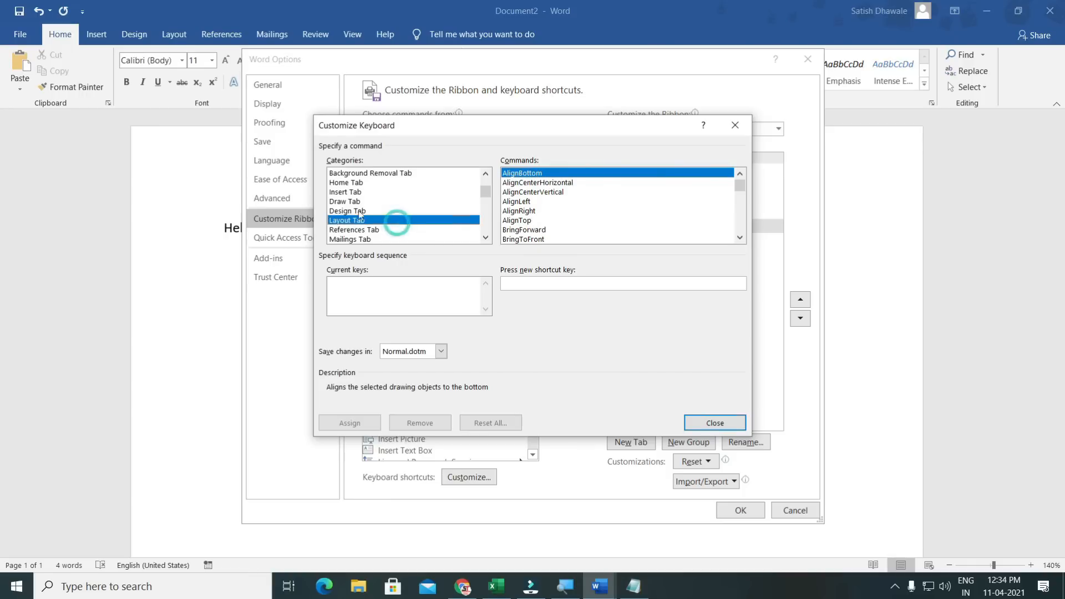
scroll(377, 233, "down", 8)
left_click(364, 239)
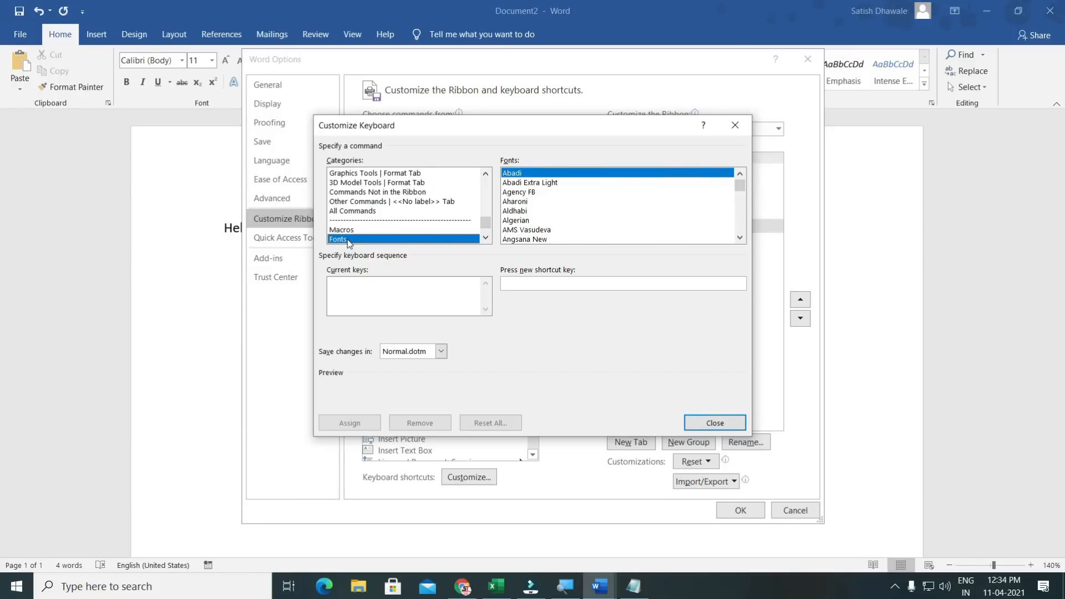
Assign the keyboard shortcut Ctrl+Q to the Calibri font.
left_click(522, 212)
scroll(523, 215, "down", 1)
key("c")
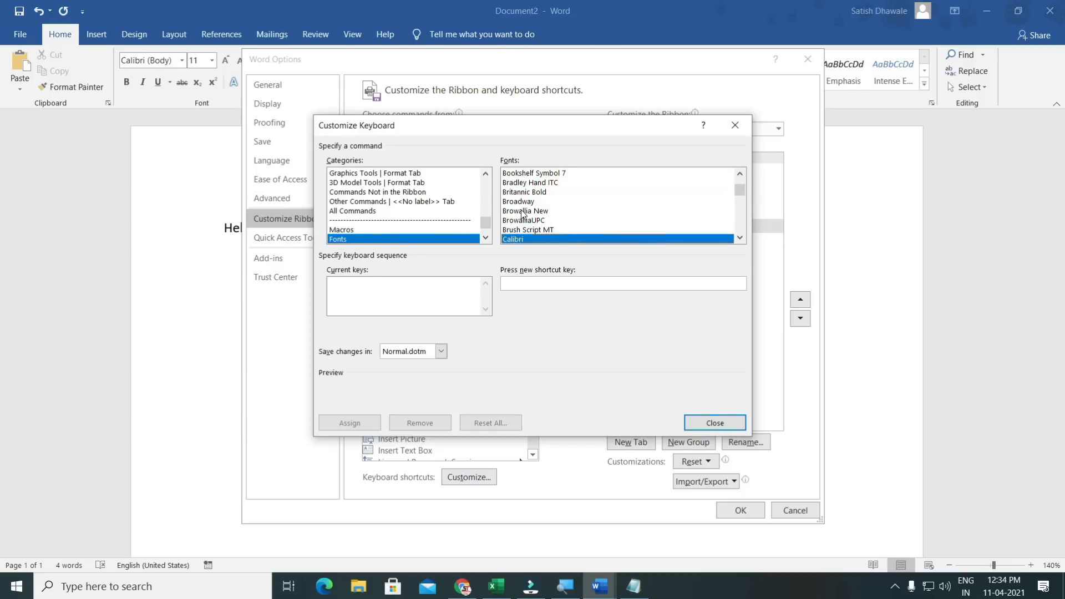
left_click(522, 284)
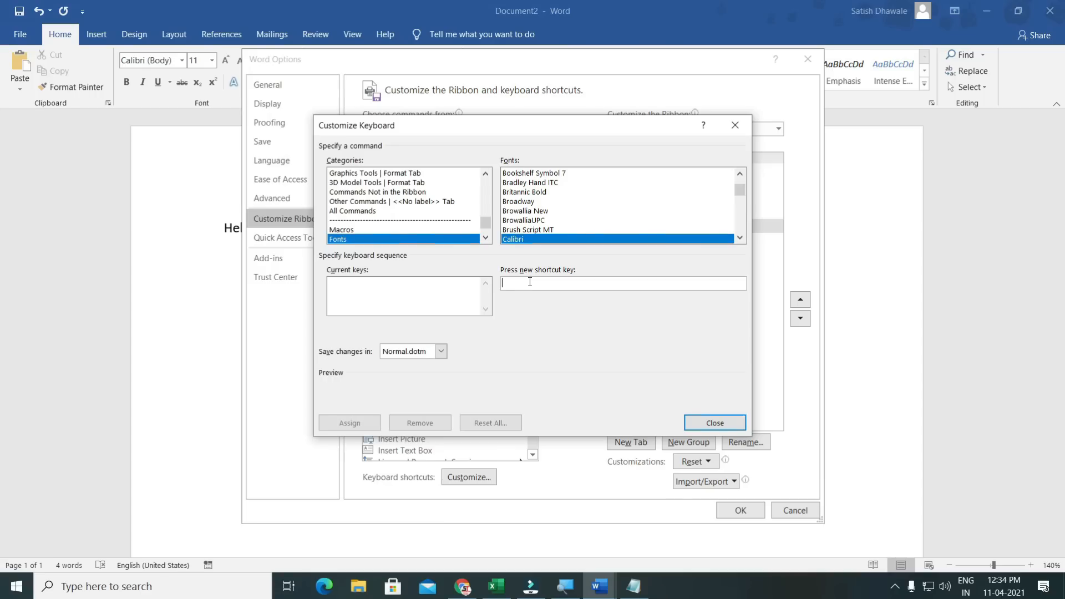
key("ctrl+q")
left_click(364, 422)
Assign the keyboard shortcut Alt+Q to the Kruti Dev 010 font and close the customization and options dialogs.
left_click(552, 229)
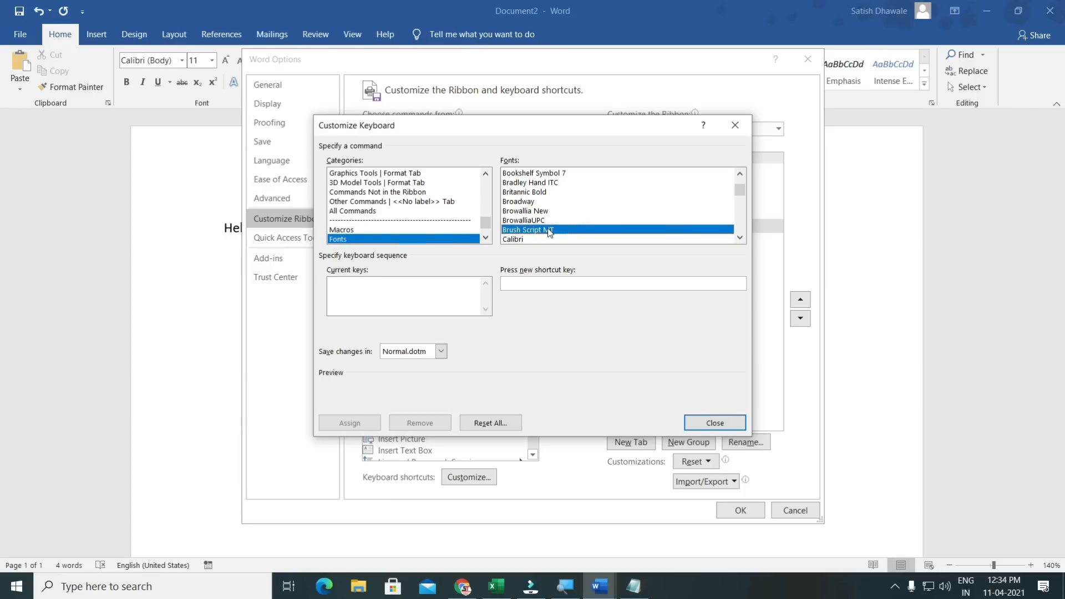
type("kr")
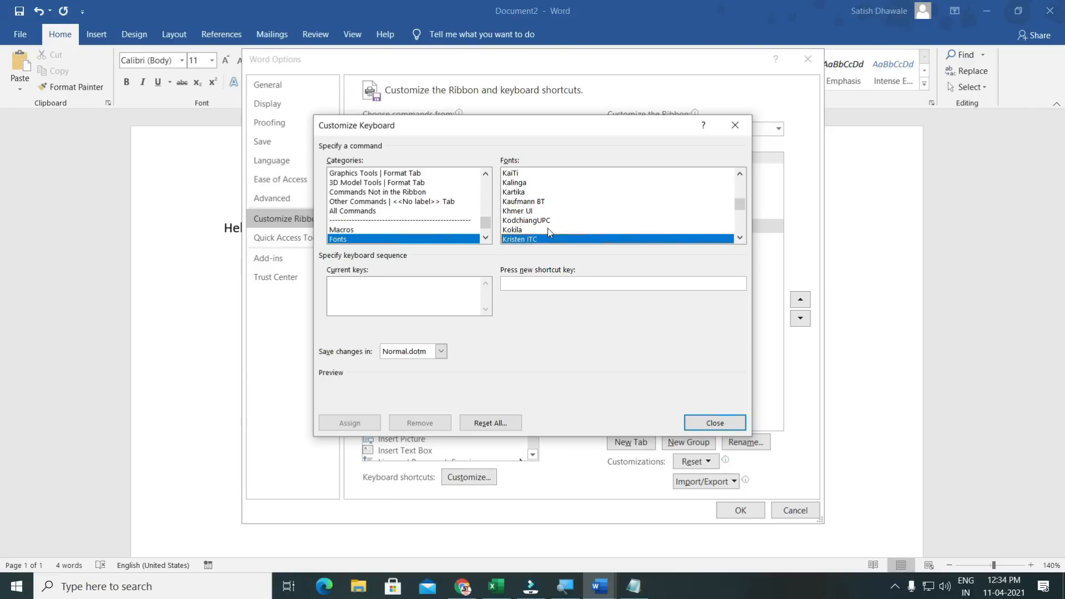
scroll(548, 228, "down", 1)
left_click(528, 222)
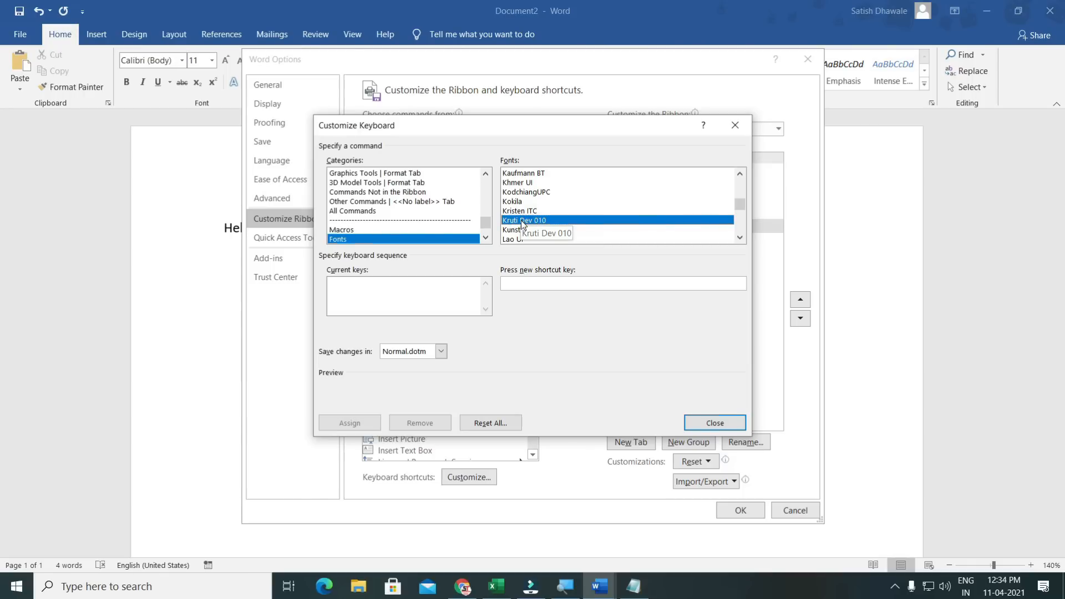
left_click(522, 282)
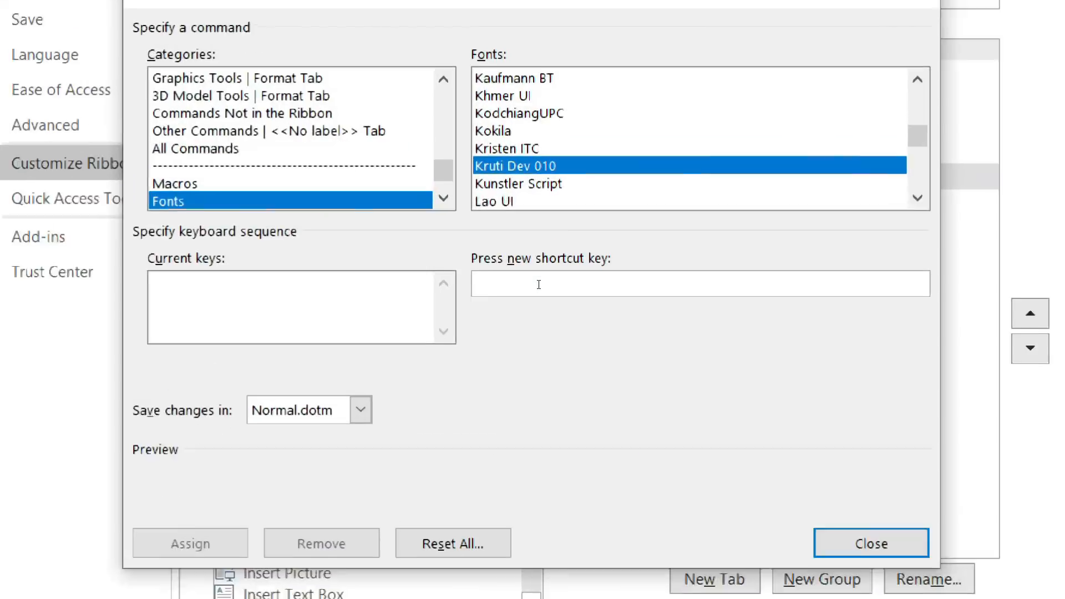
key("alt+q")
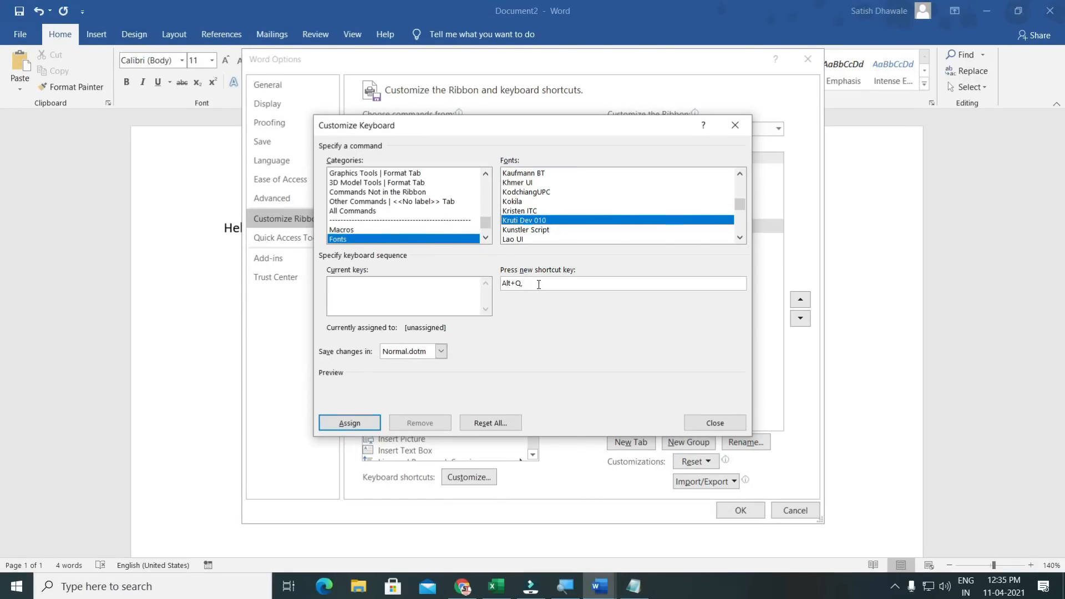
left_click(351, 422)
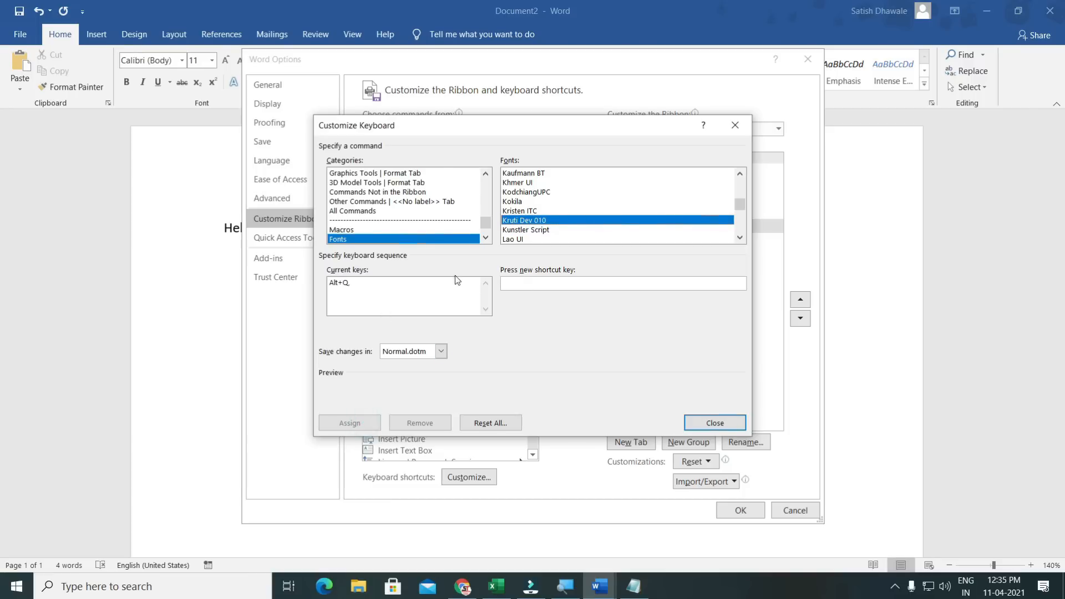
left_click(715, 423)
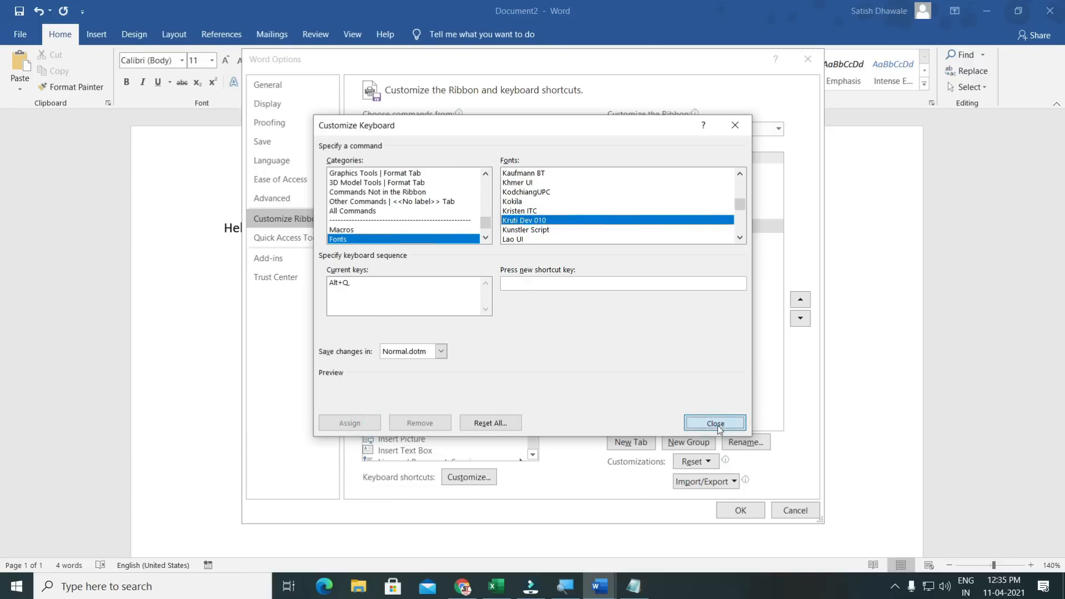
left_click(752, 511)
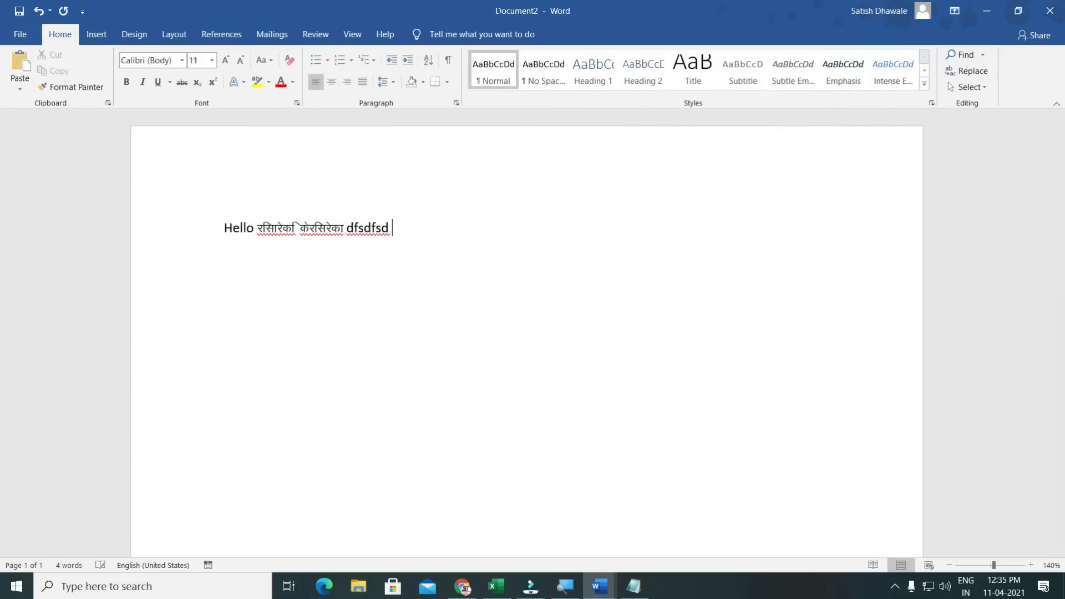
Add "dflkdfsd" in Calibri, then use the assigned shortcut to change to Kruti Dev 010 and add more sample text.
type("dflkdfsd")
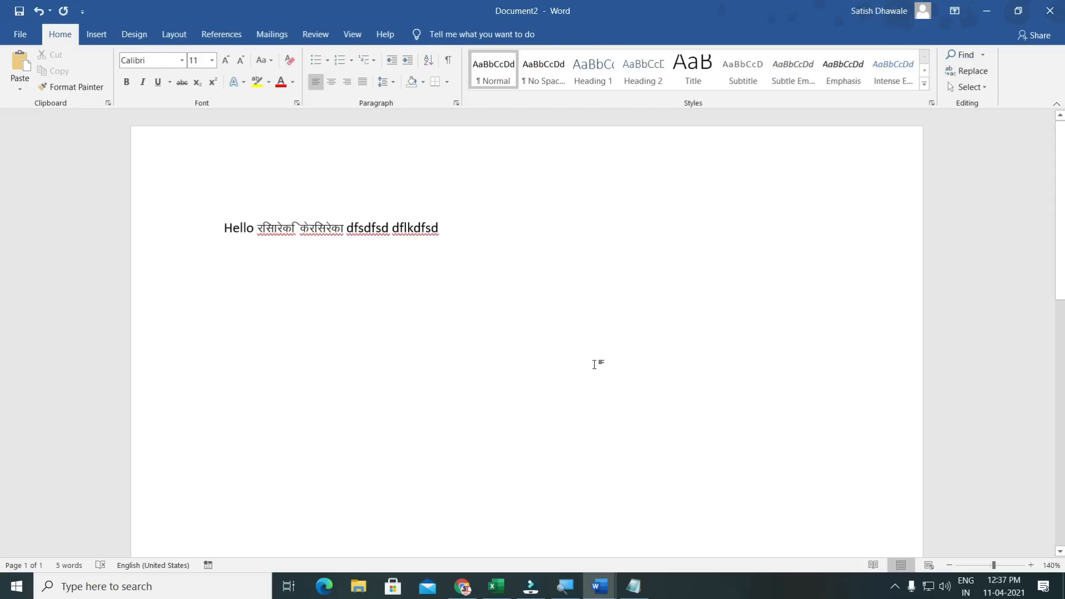
key("alt+k")
type("fdgdfgdfgdkfgdfgdfgdk")
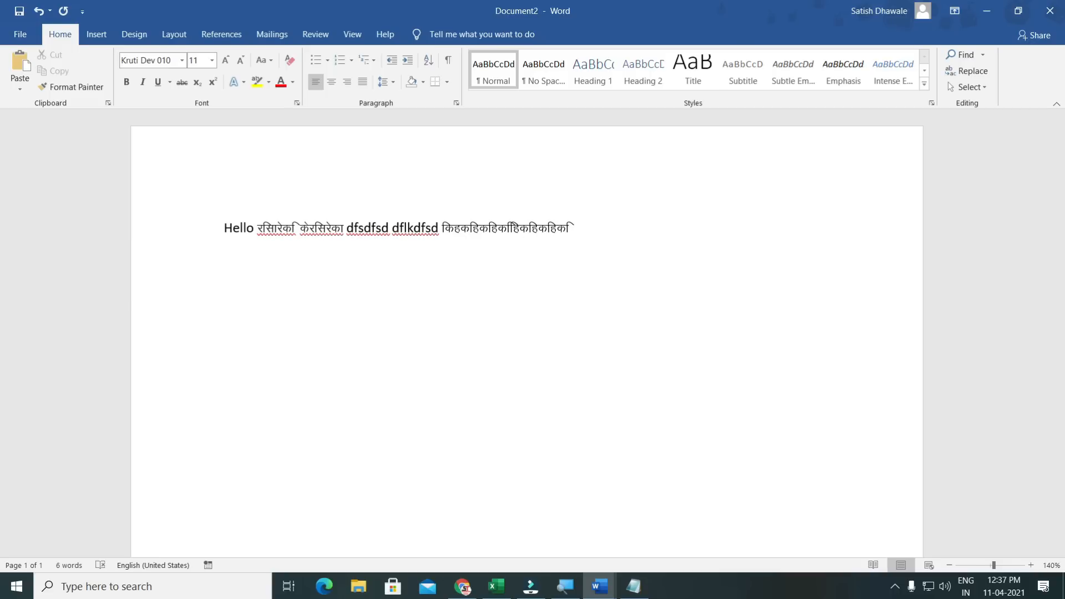
Add "gfdgfdgdfg" in Calibri and "fgfdgdfgdf" in Kruti Dev 010, changing fonts with the assigned shortcuts.
key("alt+c")
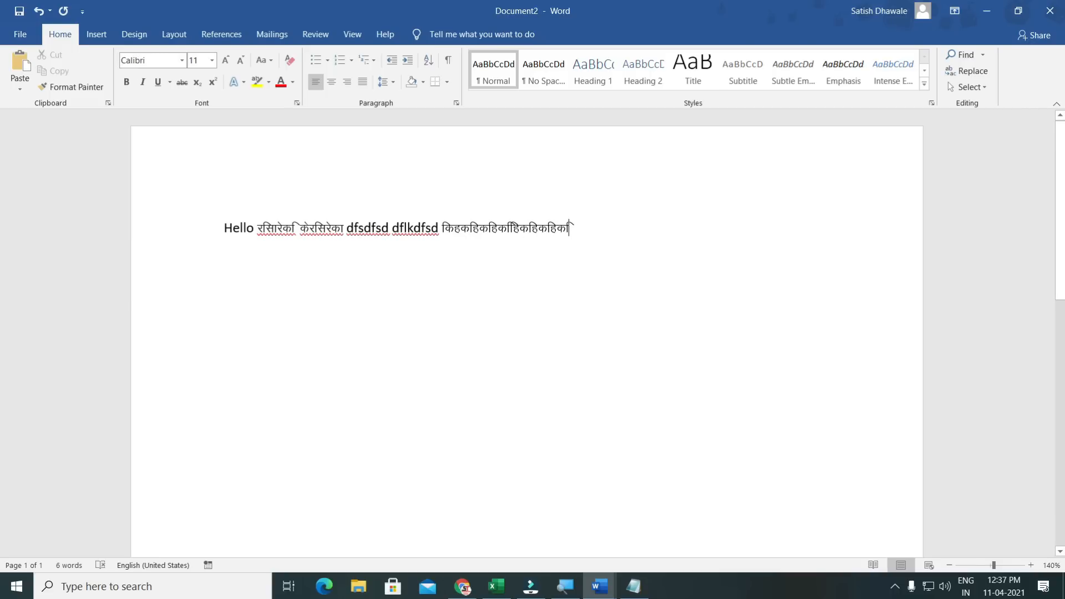
type("gfdgfdgdfg")
key("alt+k")
type("fgfdgdfgdf")
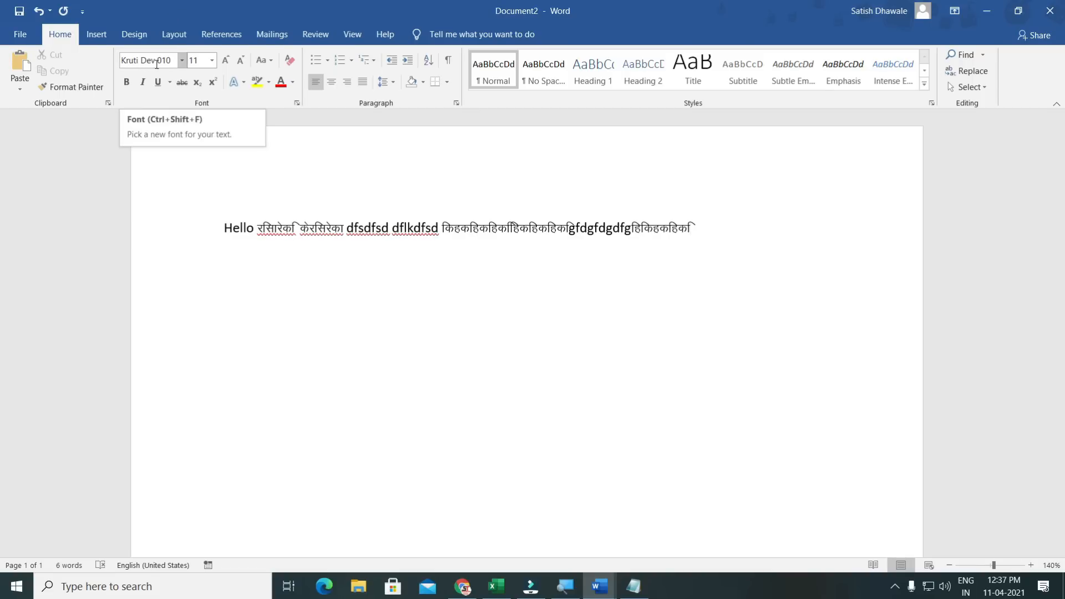
Reopen the keyboard shortcut customization from the ribbon customization options and show the Fonts category.
right_click(220, 32)
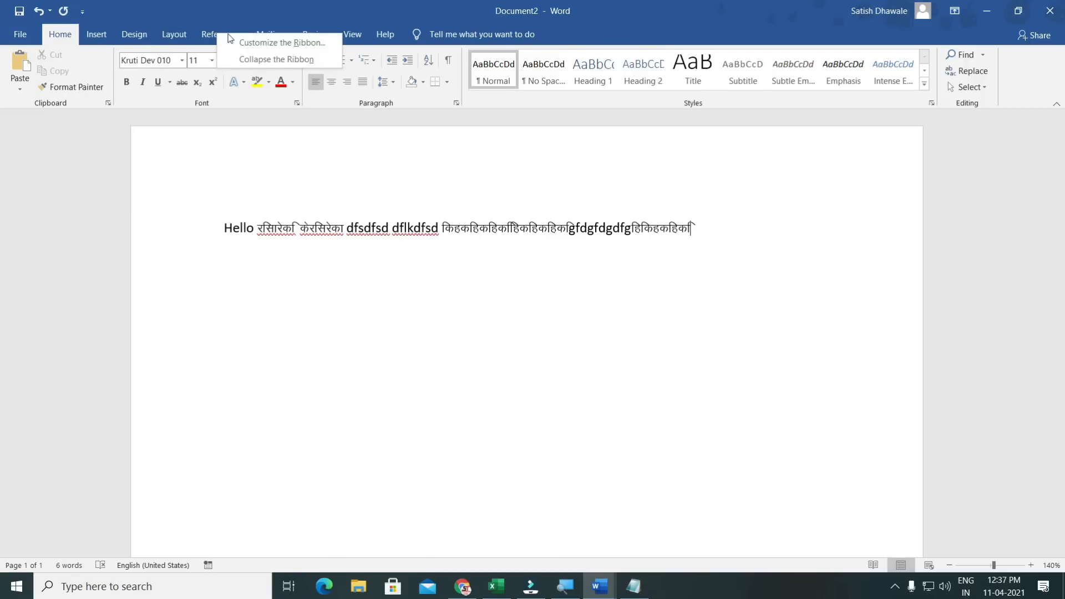
left_click(261, 42)
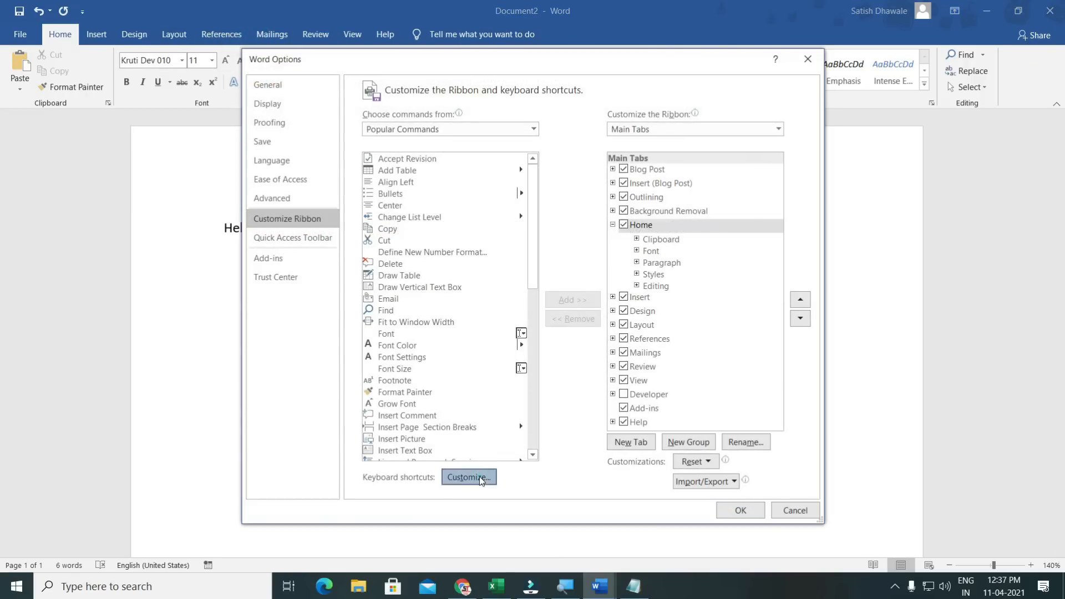
left_click(481, 478)
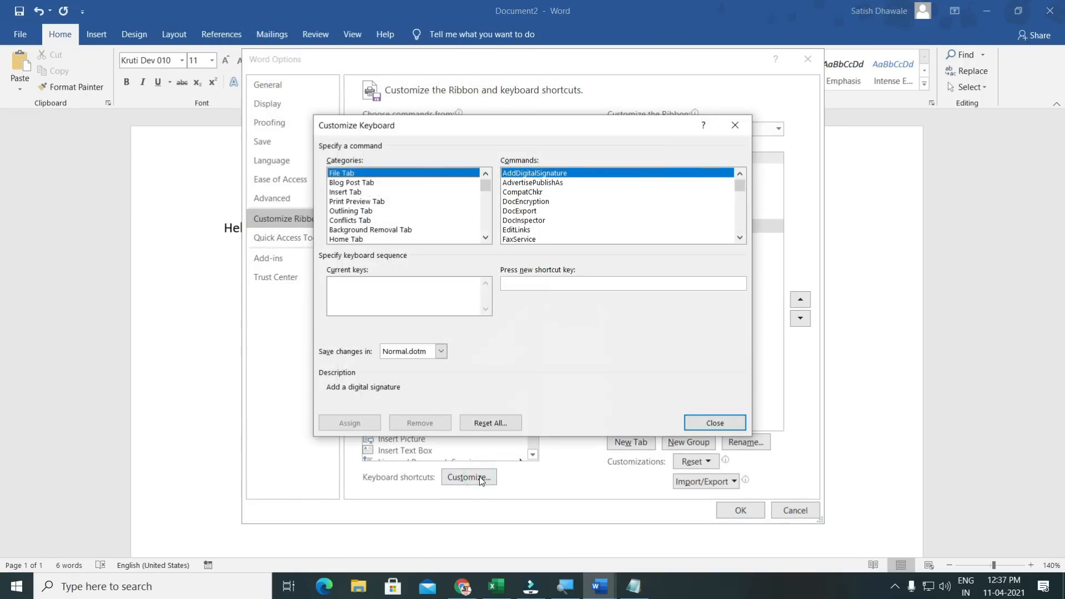
left_click(378, 237)
scroll(377, 237, "down", 10)
scroll(378, 235, "down", 2)
left_click(377, 239)
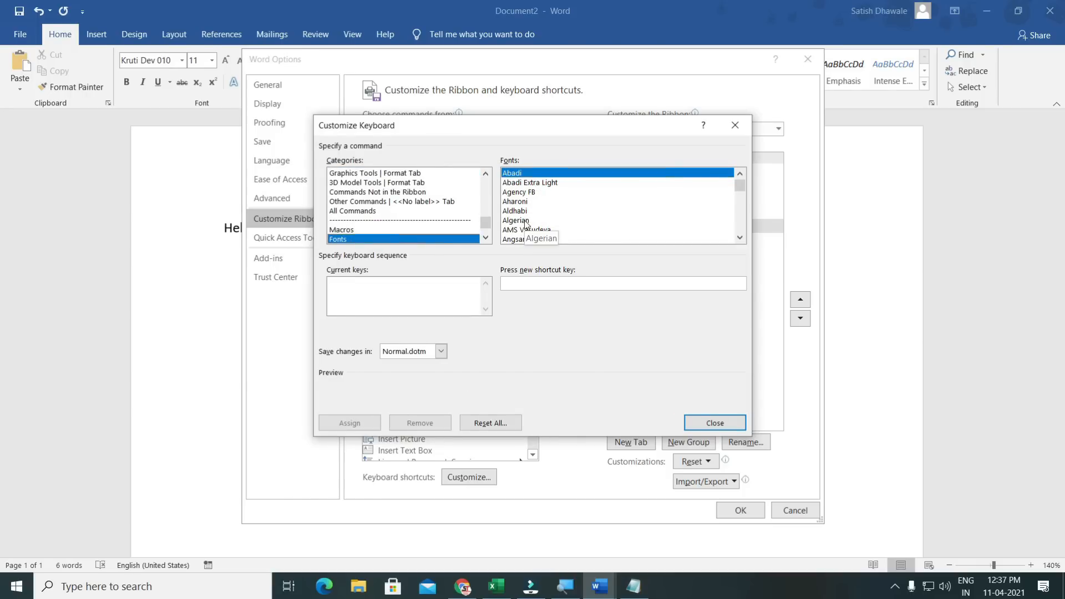
Check the shortcut currently assigned to the Kruti Dev 010 font and close the customization and options dialogs.
left_click(526, 220)
type("j")
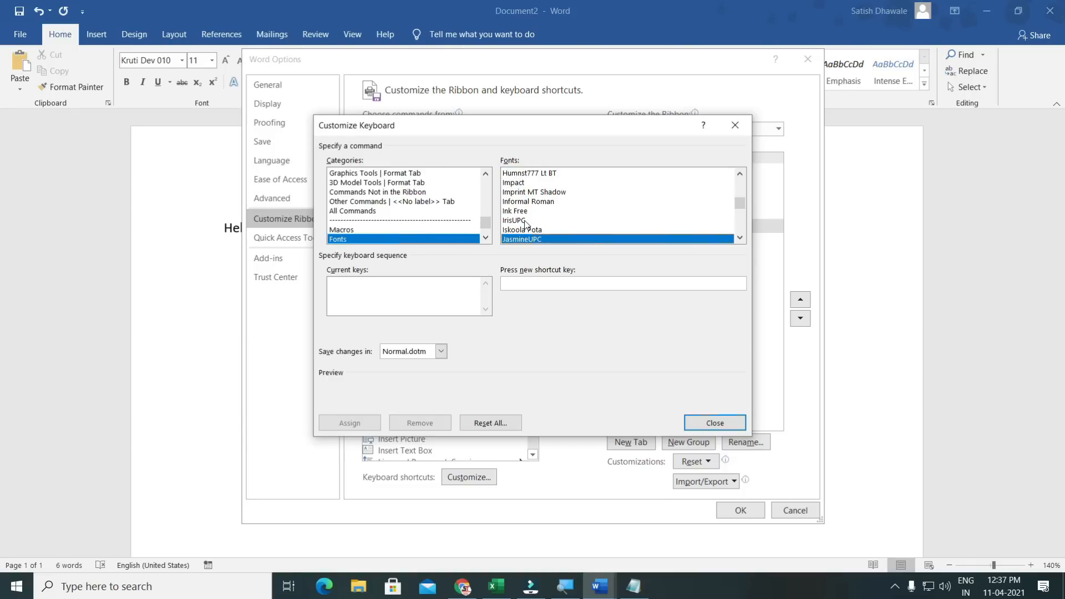
type("kr")
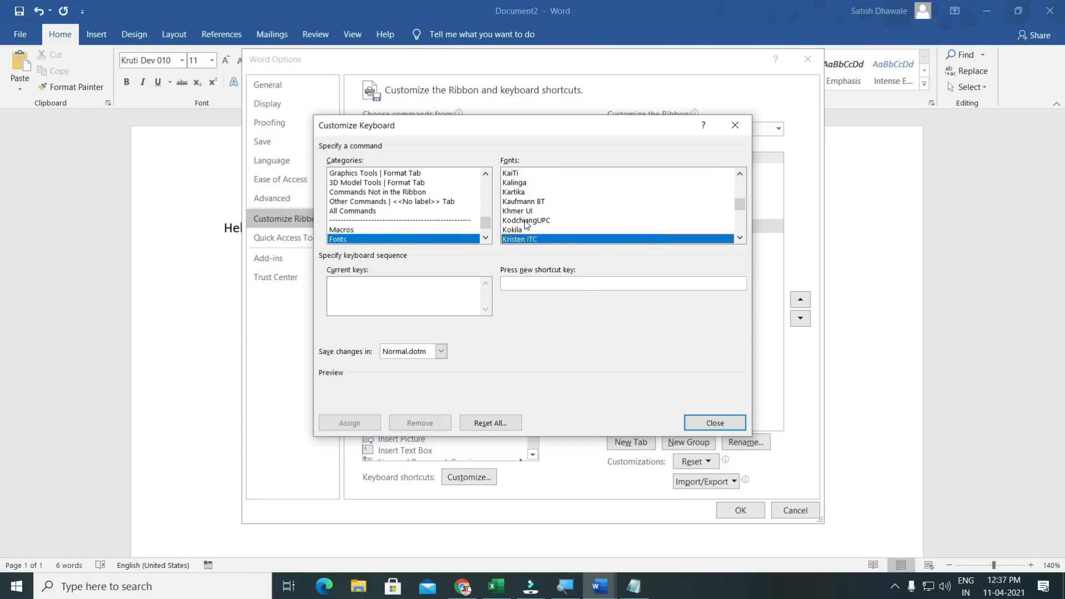
scroll(526, 222, "down", 1)
left_click(528, 220)
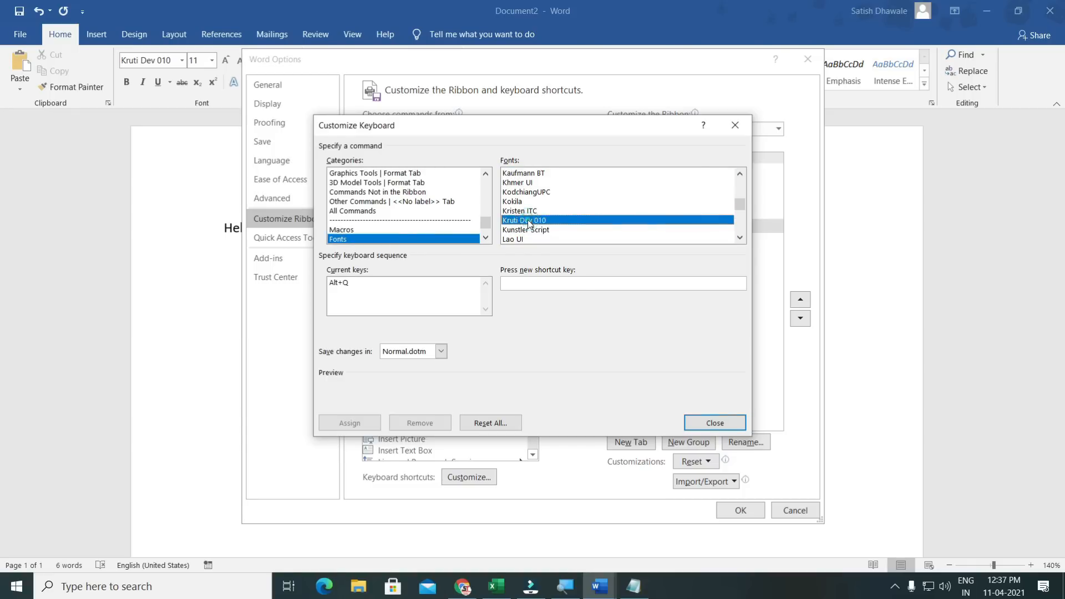
left_click(355, 283)
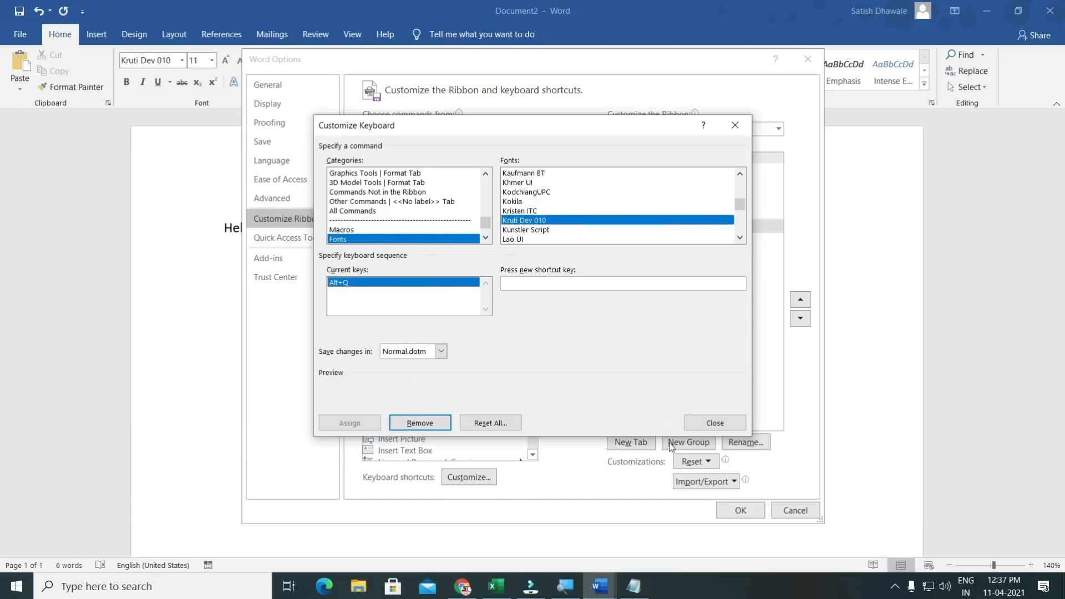
left_click(709, 425)
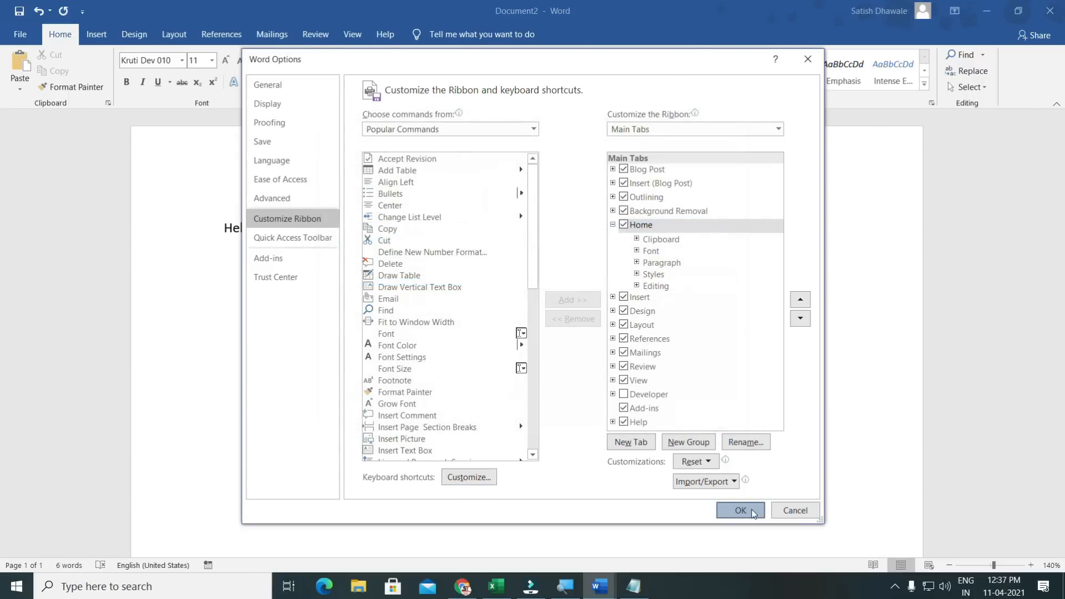
left_click(741, 511)
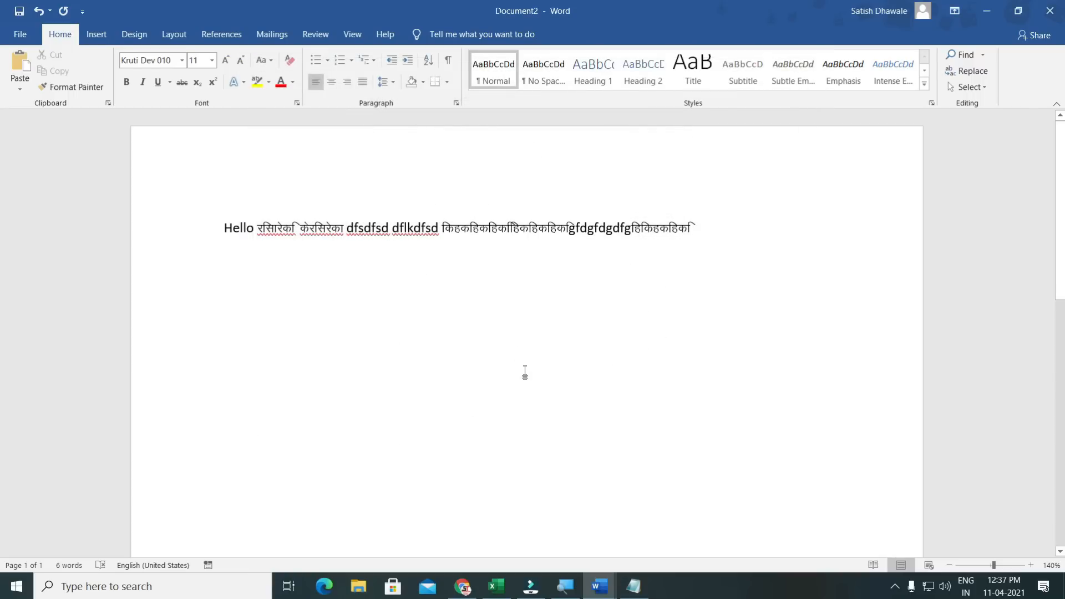
Add sample text in Kruti Dev 010 below the first line, then reset the font to the default Calibri and add "fdgdfgdfgd".
key("Return")
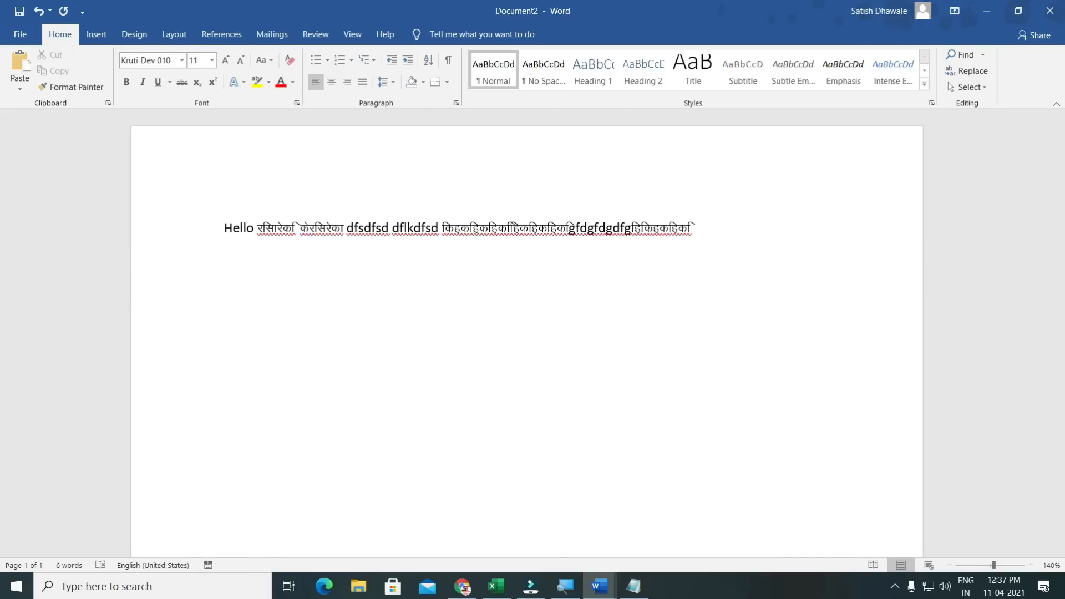
type("dsjflkjdsjfsdlk")
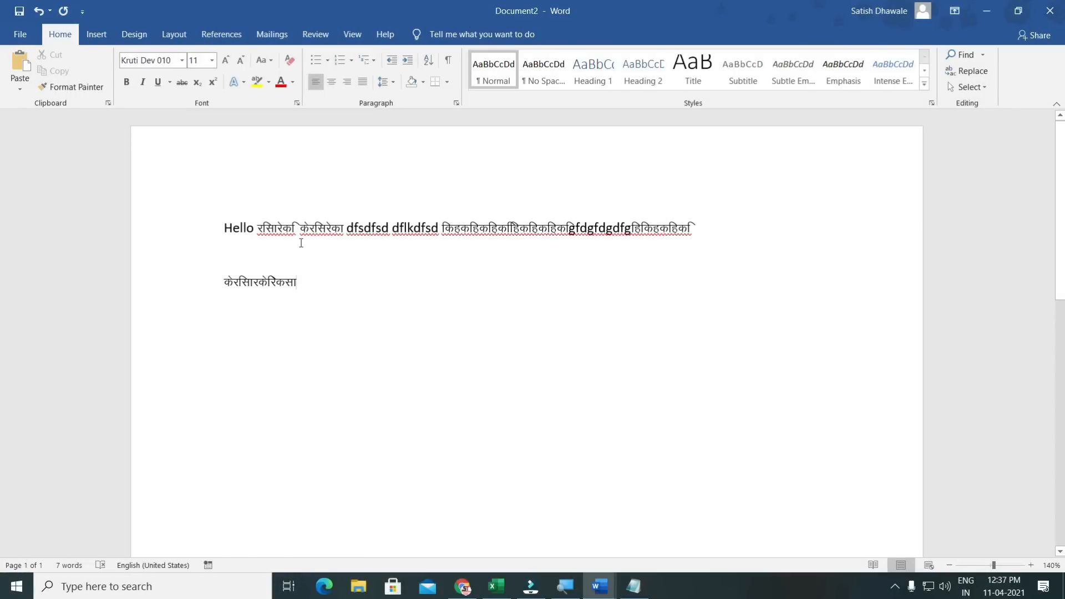
key("ctrl+space")
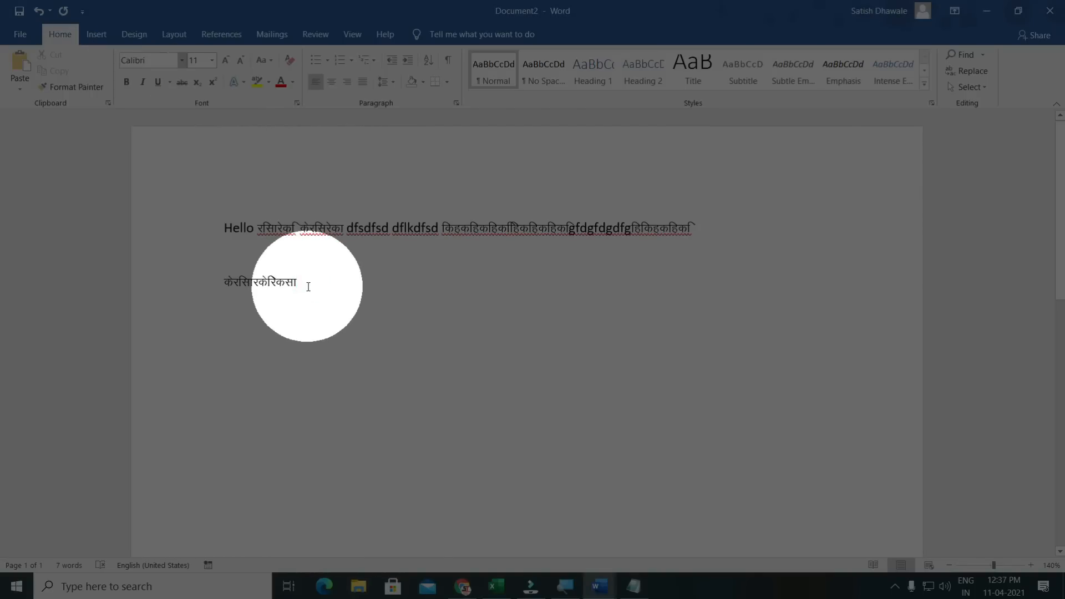
type("fdgdfgdfgd")
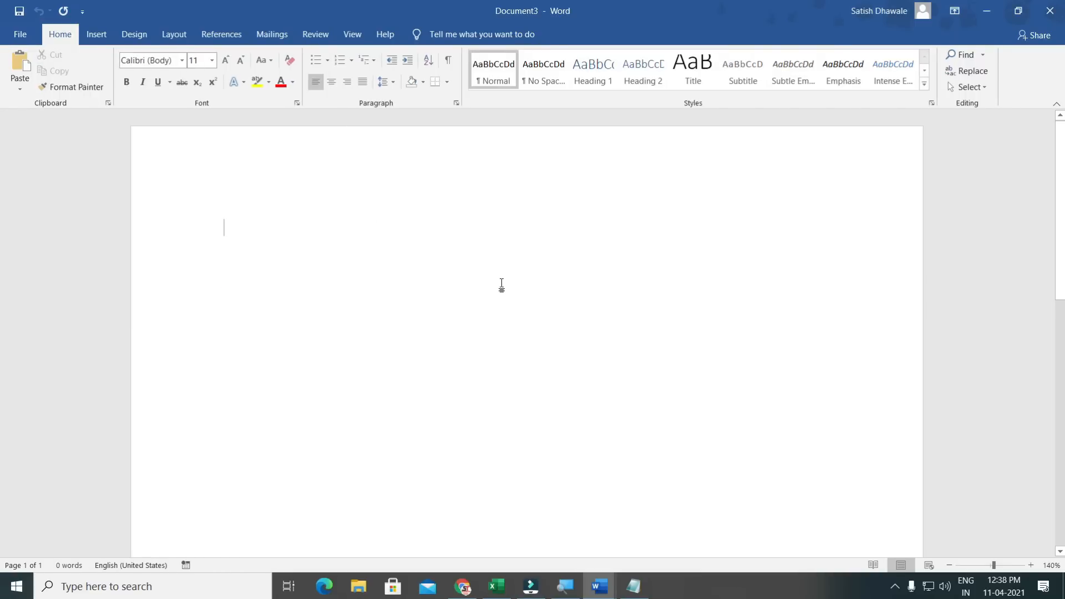
Write two lines in the blank document, a first name followed by "IS GOOD GIRL" and the same name followed by "IS MAD GIRL".
scroll(501, 285, "up", 2)
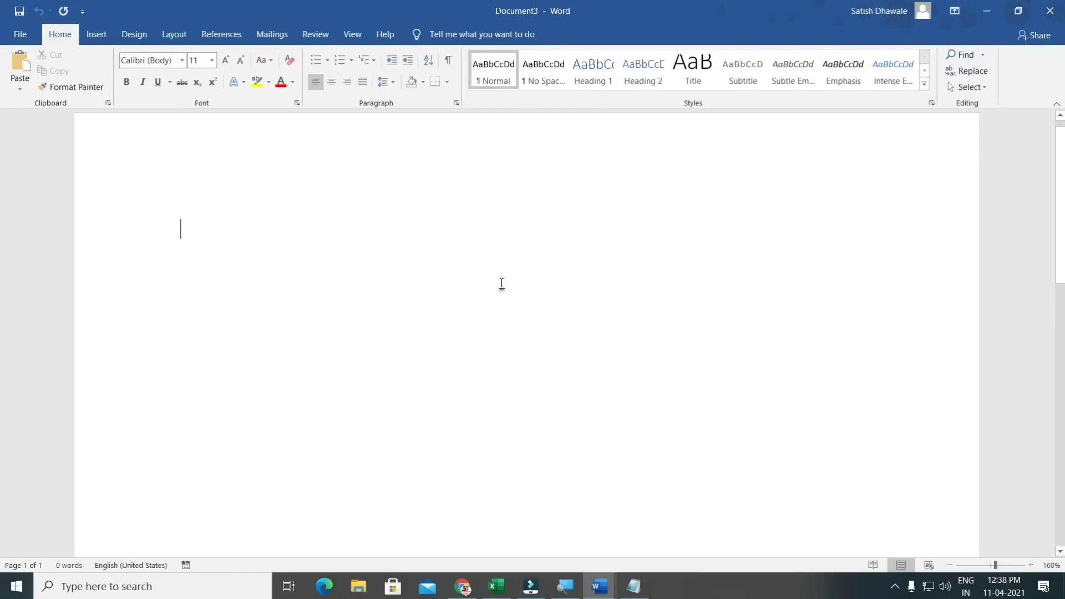
type("AJAY IS GOOD GIRL")
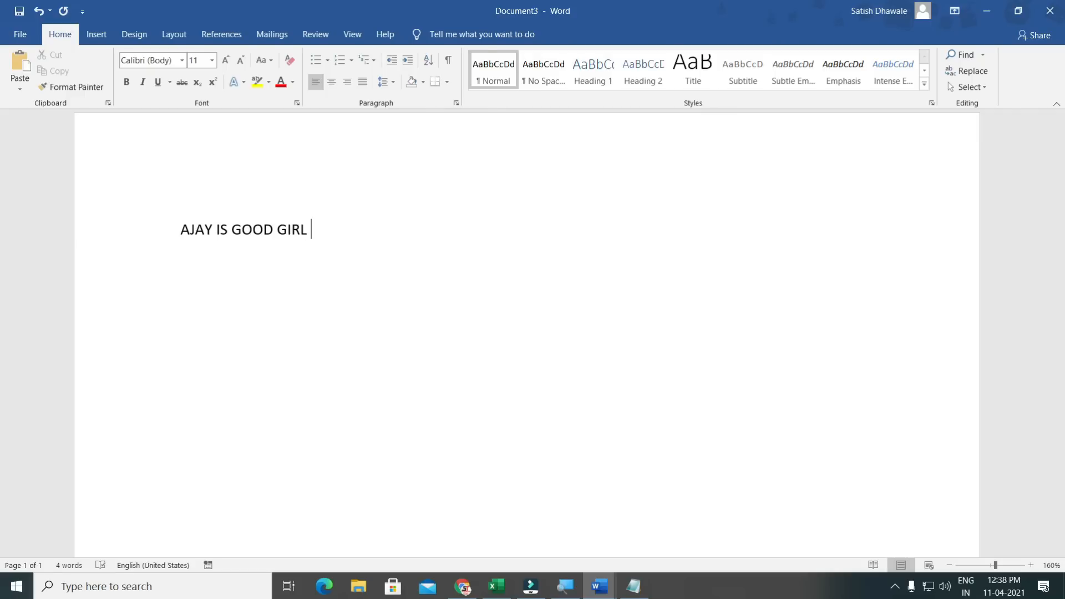
key("Return")
type("AJAY IS MART")
key("BackSpace")
key("BackSpace")
key("BackSpace")
key("BackSpace")
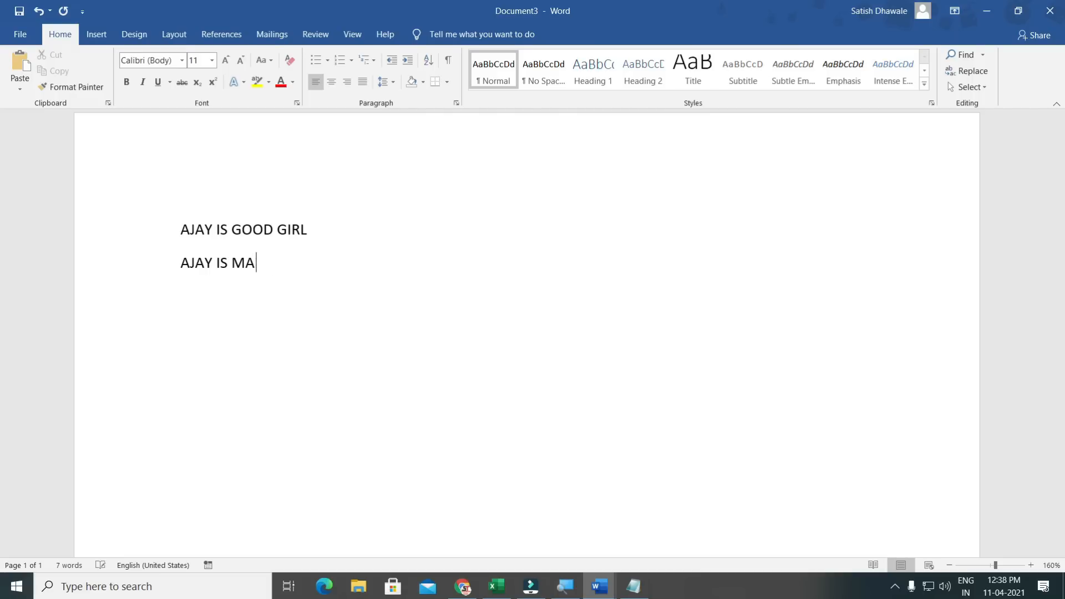
type("SMART")
key("BackSpace")
key("BackSpace")
key("BackSpace")
key("BackSpace")
key("BackSpace")
type("MAD GIRL")
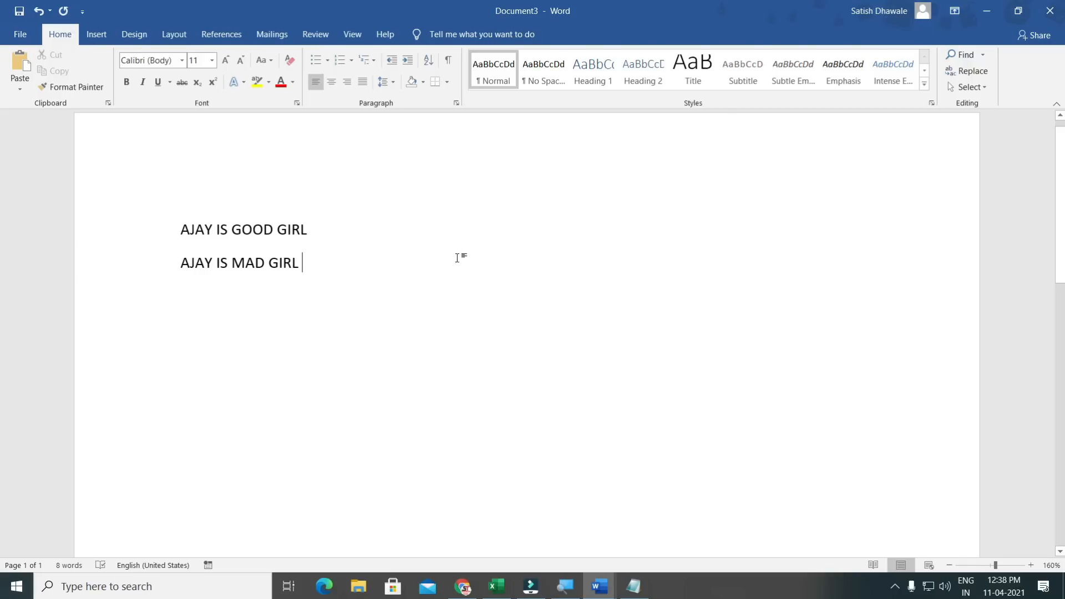
Test automatic correction below the sentences by entering the misspellings "TAHT" and "WAHT" on separate lines after a blank line.
left_click_drag(233, 227, 325, 239)
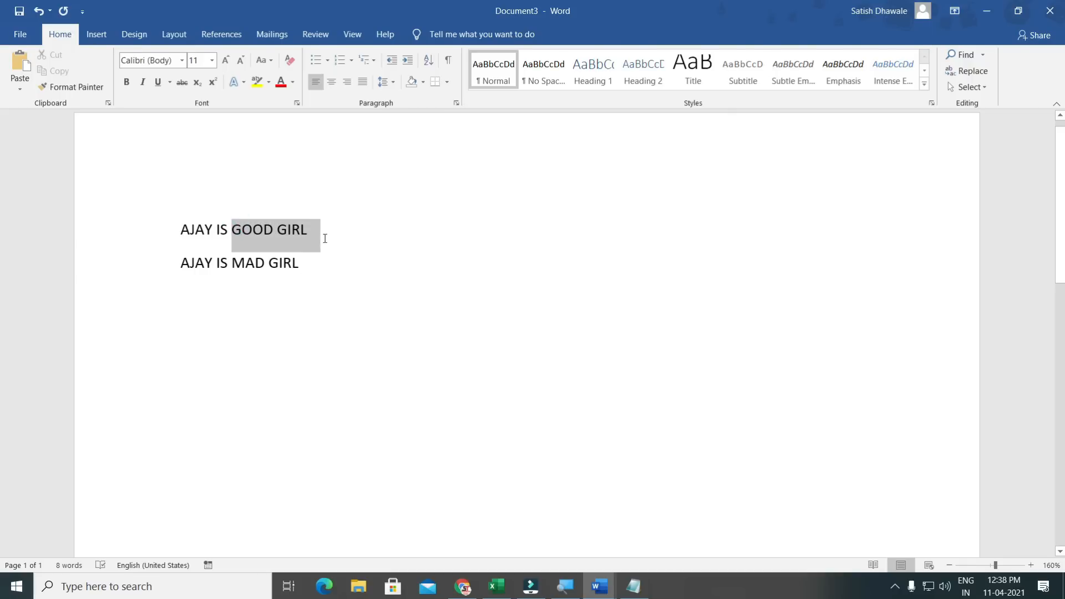
left_click(314, 260)
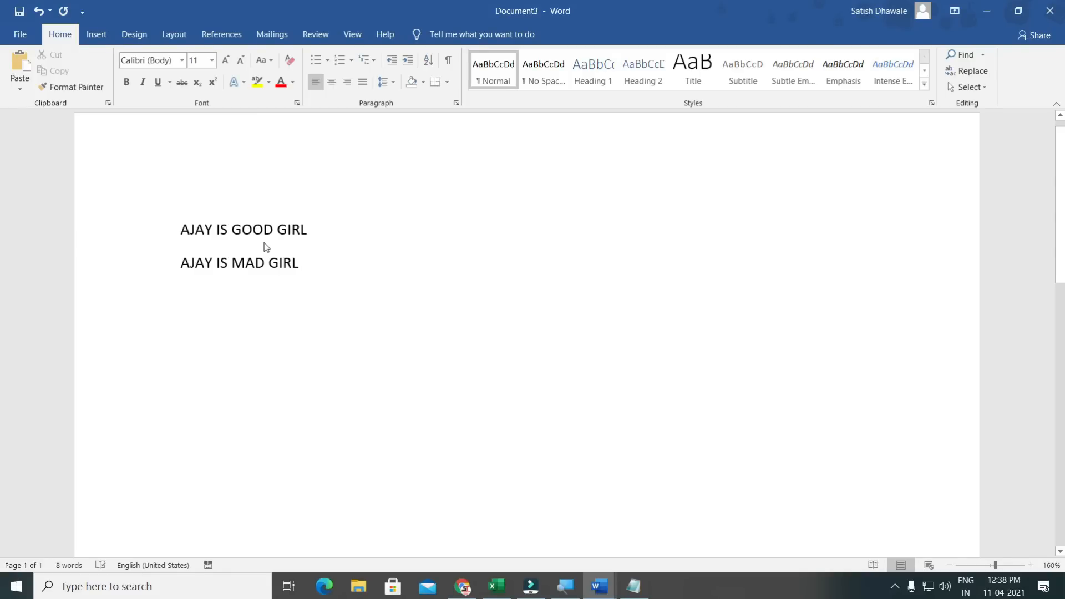
key("Return")
key("Return")
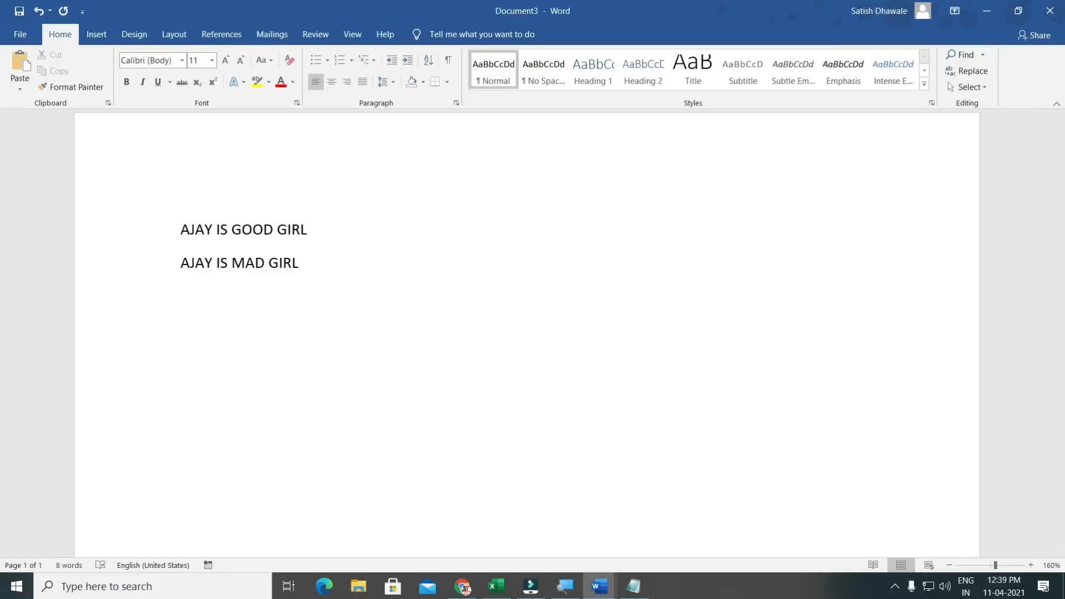
type("T")
type("A")
type("HT")
key("Return")
type("WH")
key("BackSpace")
key("BackSpace")
type("WAHT")
key("Return")
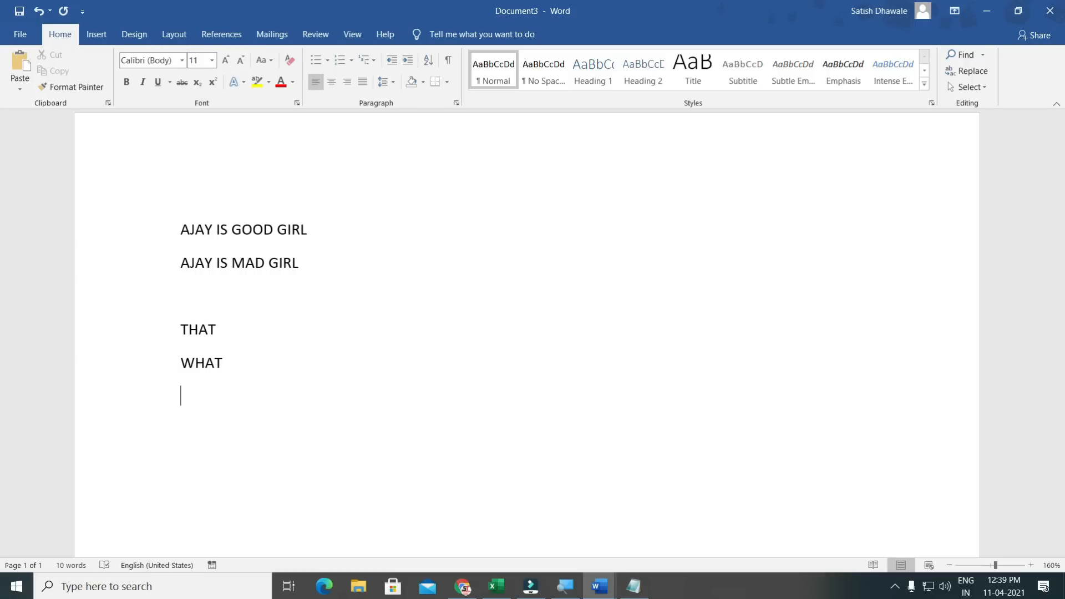
Open the AutoCorrect options from the Proofing section of the Word options.
left_click(20, 34)
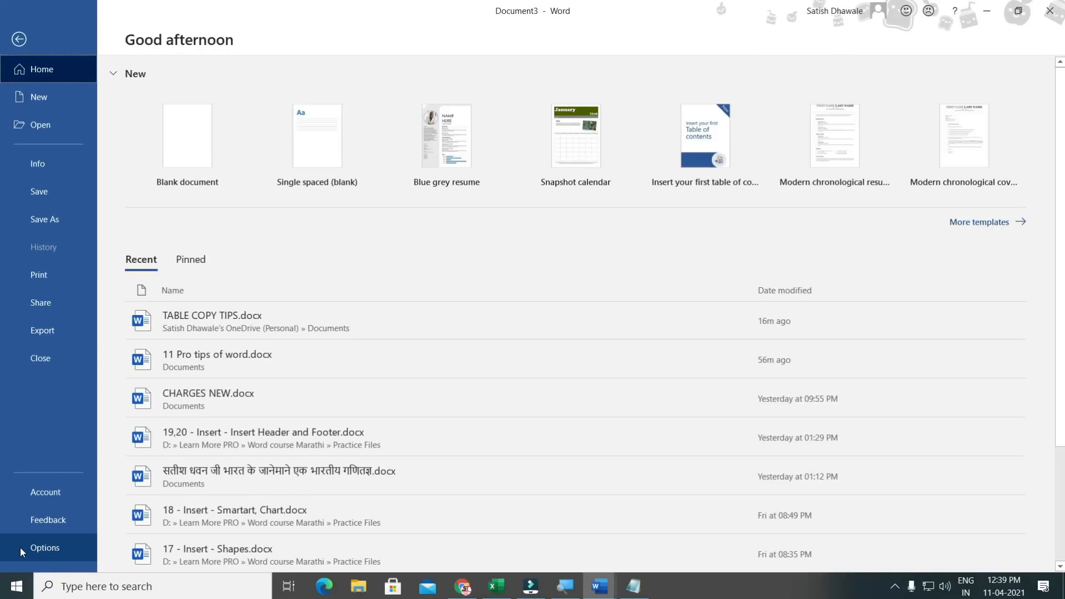
left_click(20, 547)
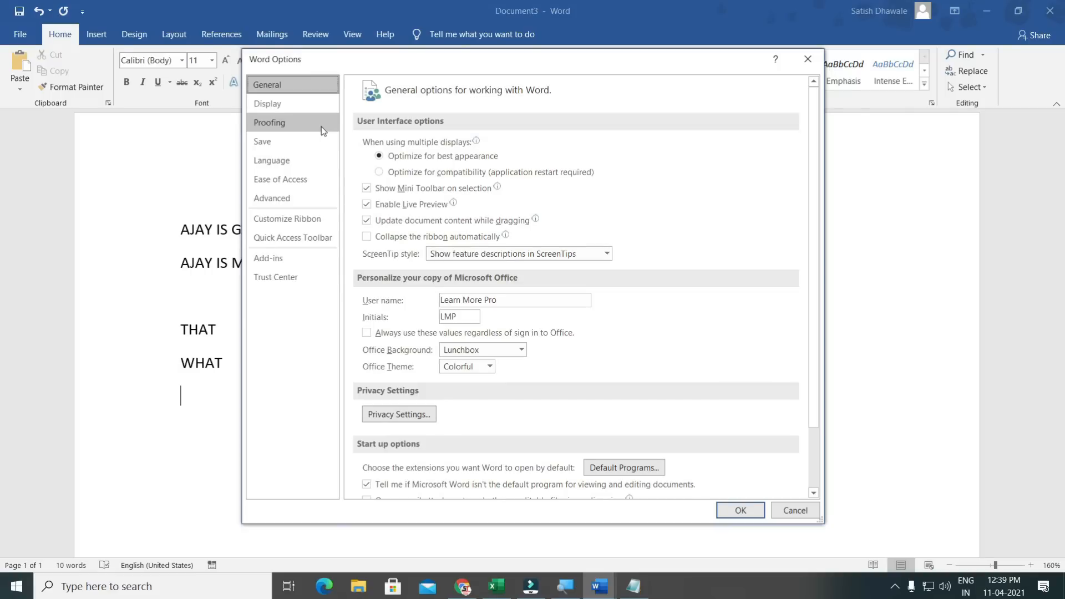
left_click(321, 126)
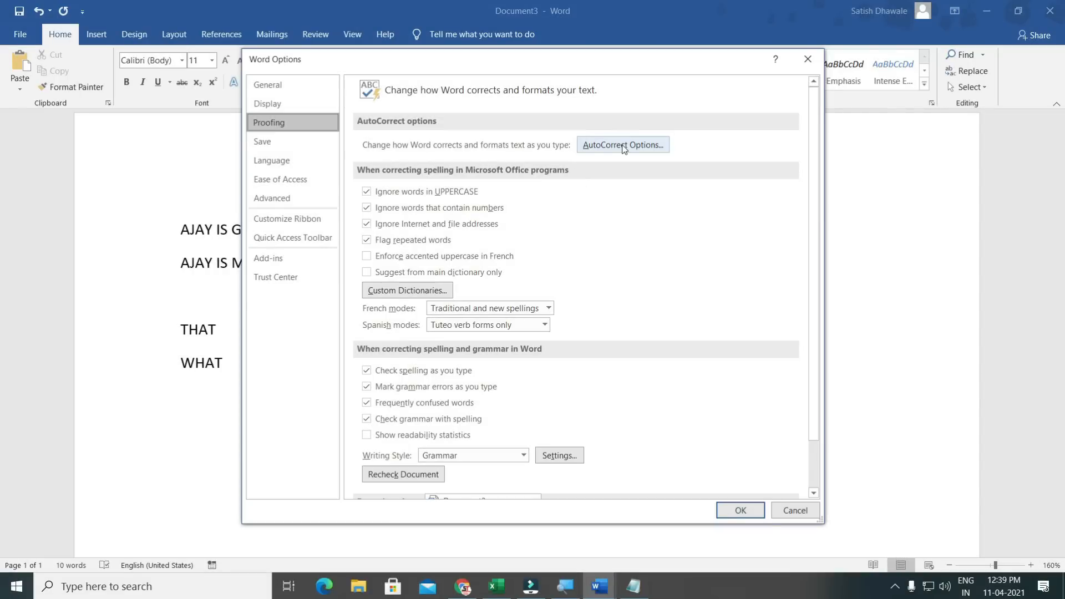
left_click(623, 145)
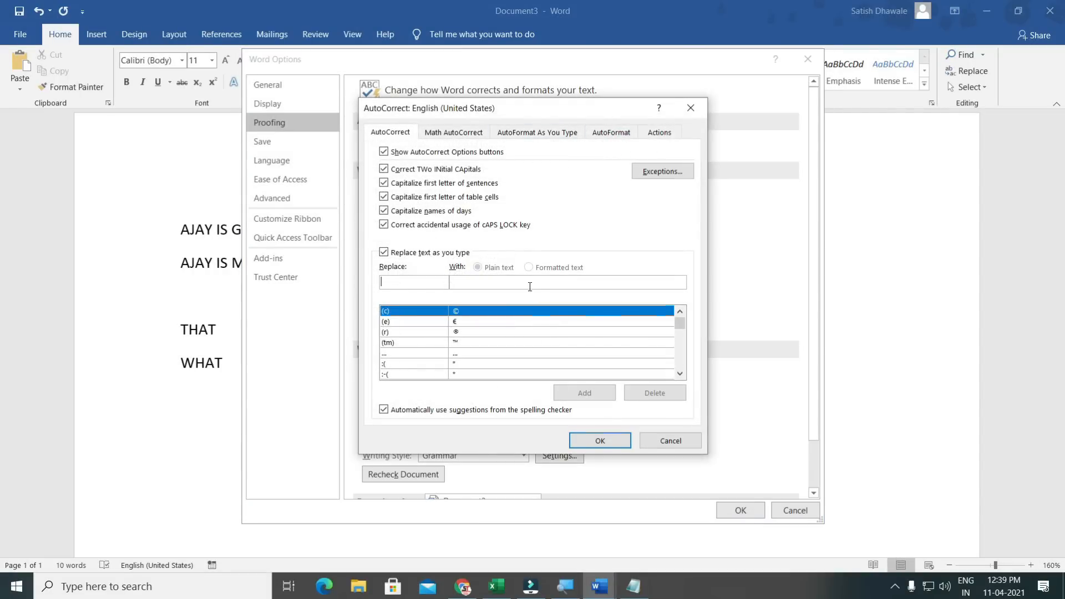
Look up the AutoCorrect entry for "BOY", then find and delete the entry that replaces "SMART" with "MAD".
left_click(425, 280)
type("BOY")
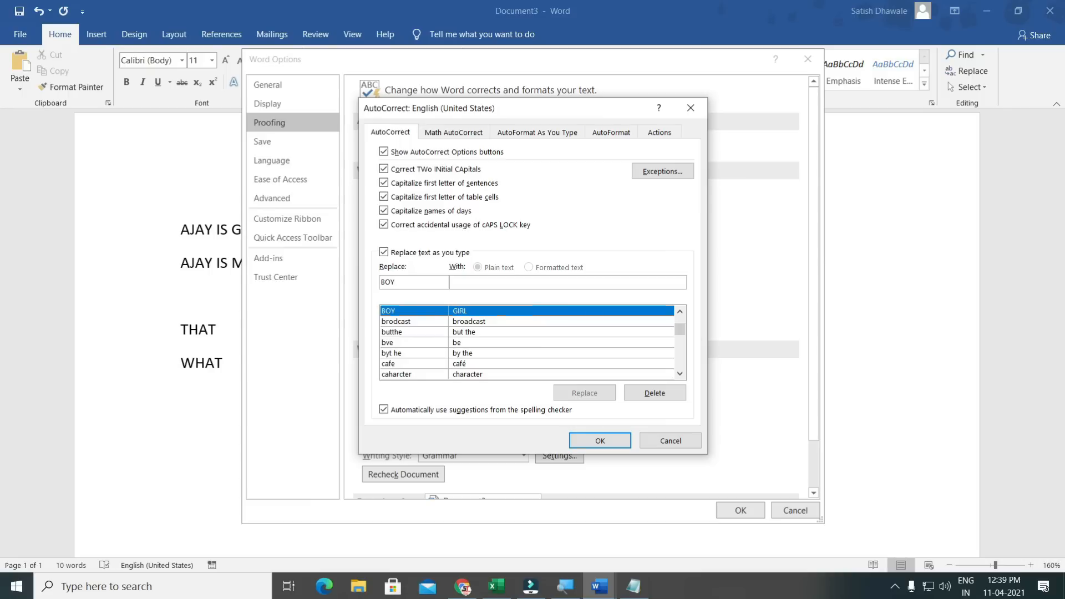
key("BackSpace")
key("BackSpace")
key("BackSpace")
type("SMA")
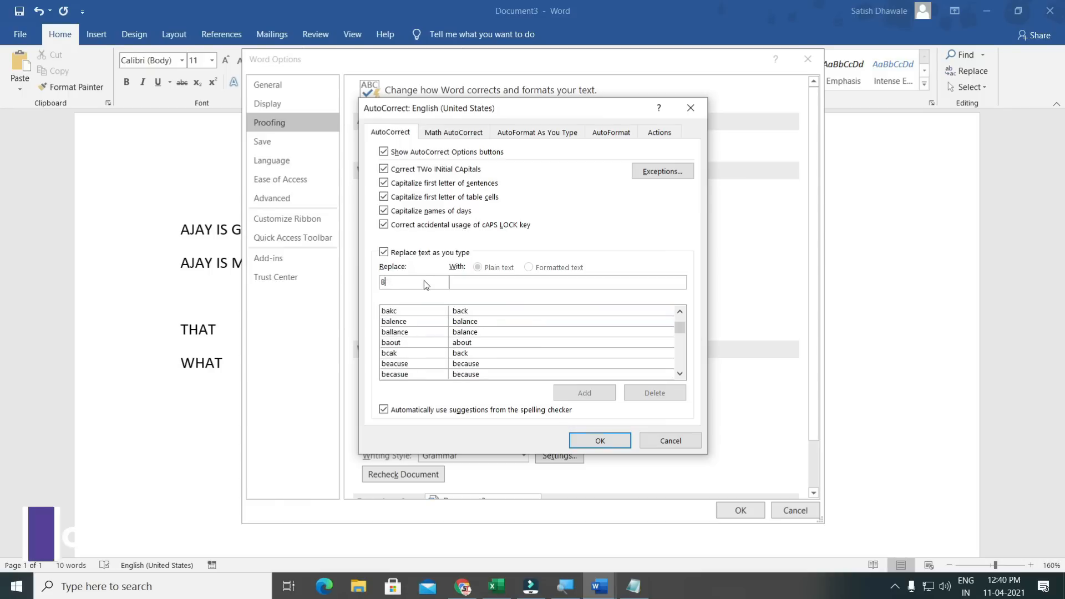
type("RT")
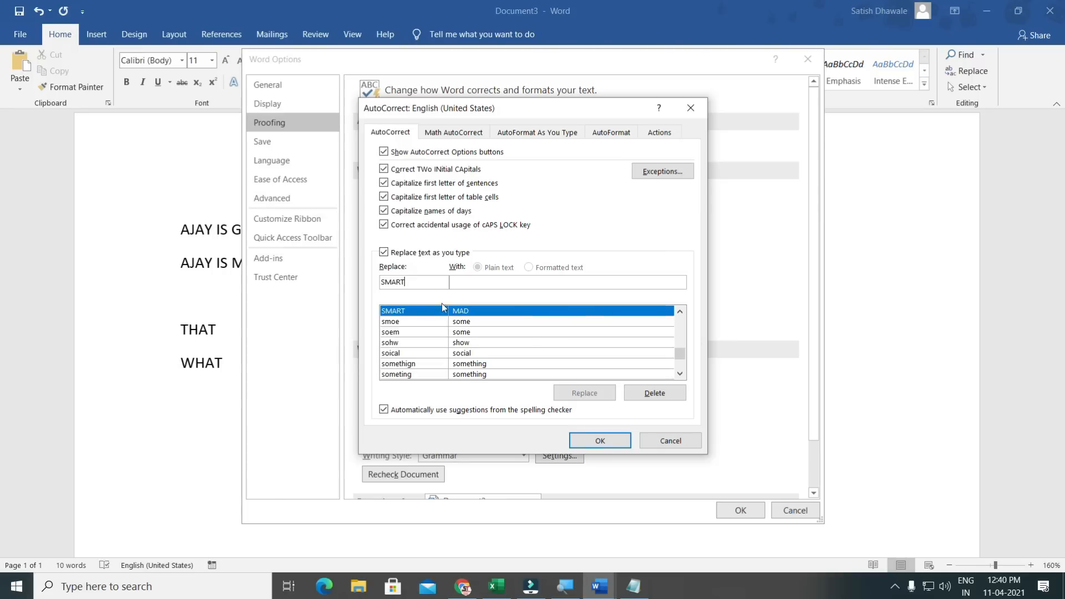
left_click(656, 394)
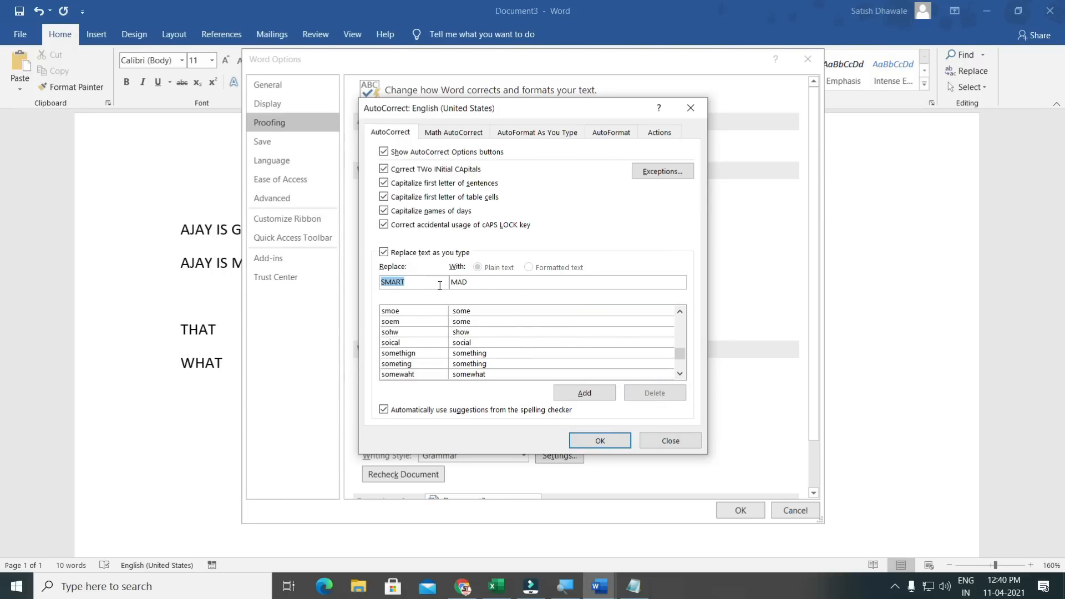
Delete the AutoCorrect entry that replaces "BOY" with "GIRL" and clear the replacement text "MAD".
type("BOY")
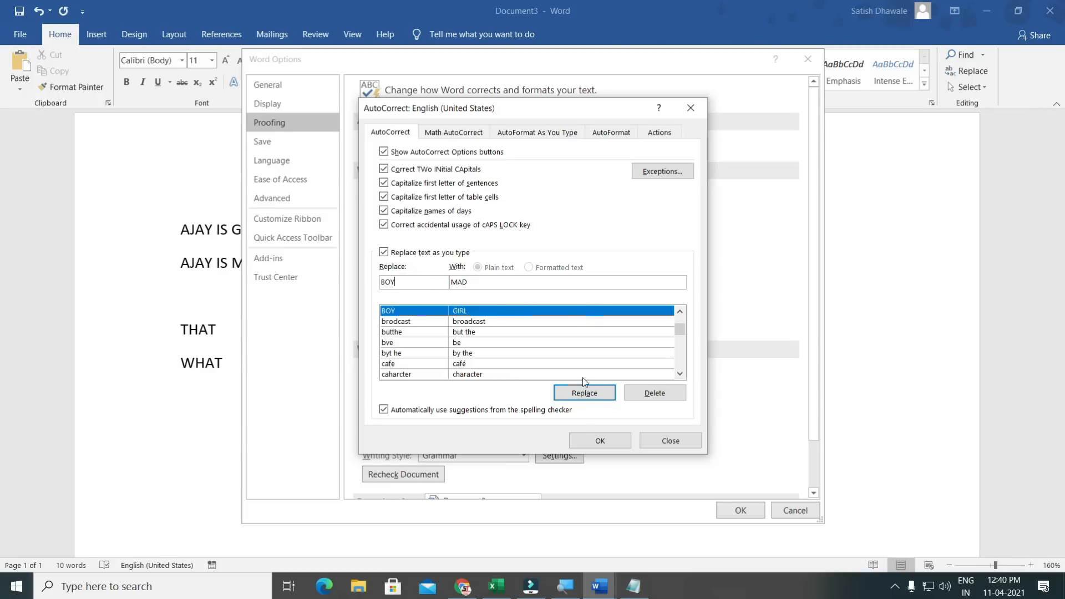
left_click(647, 397)
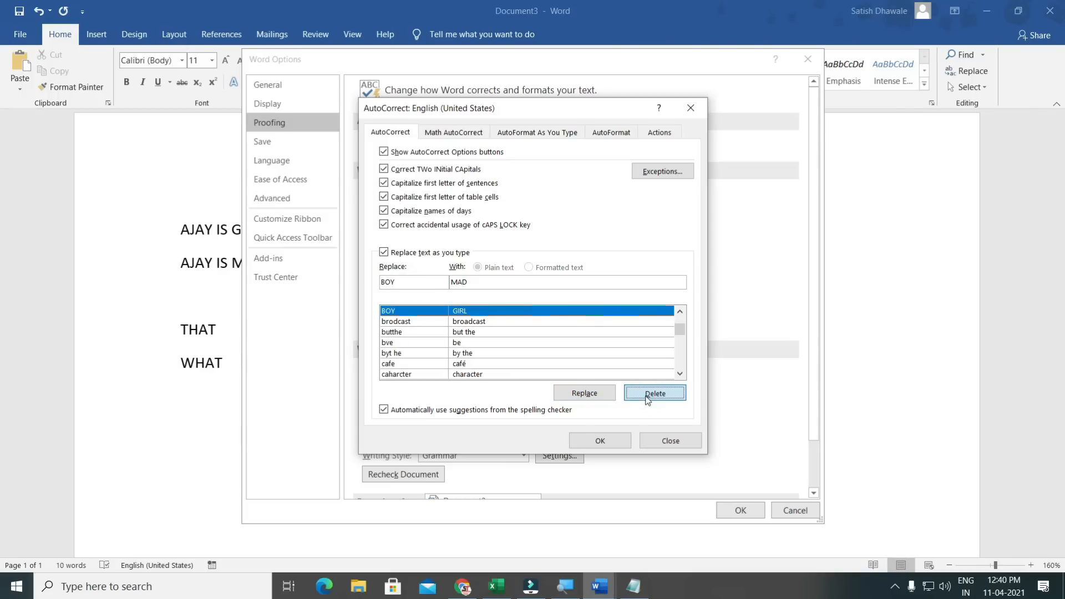
double_click(468, 281)
key("BackSpace")
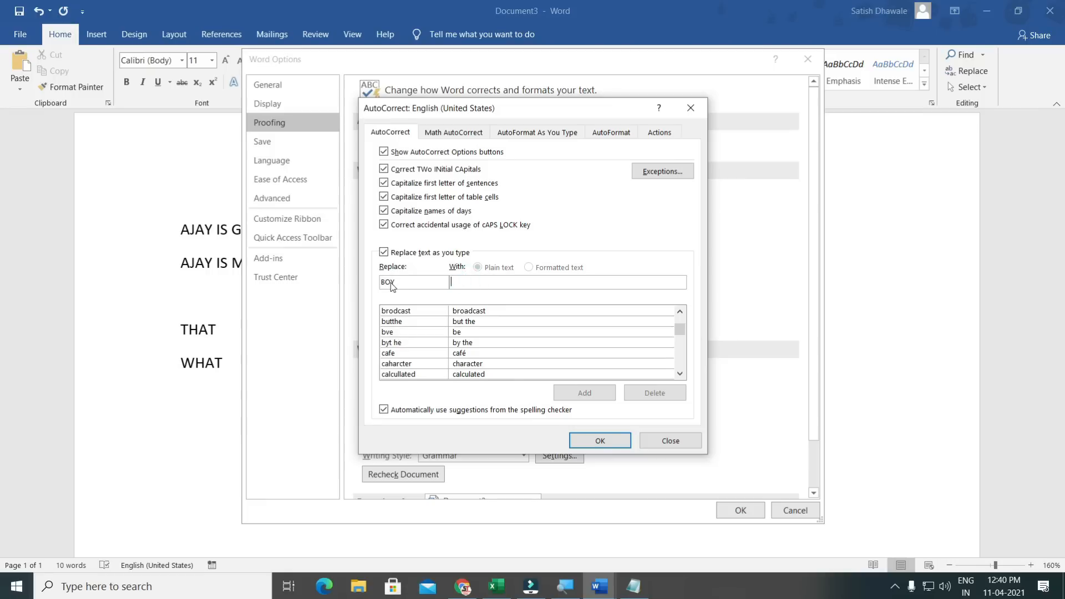
Add an AutoCorrect entry that replaces "SBI" with "STATE BANK OF INDIA".
double_click(400, 283)
key("BackSpace")
type("sBI")
key("Tab")
type("STATE ")
type("BA")
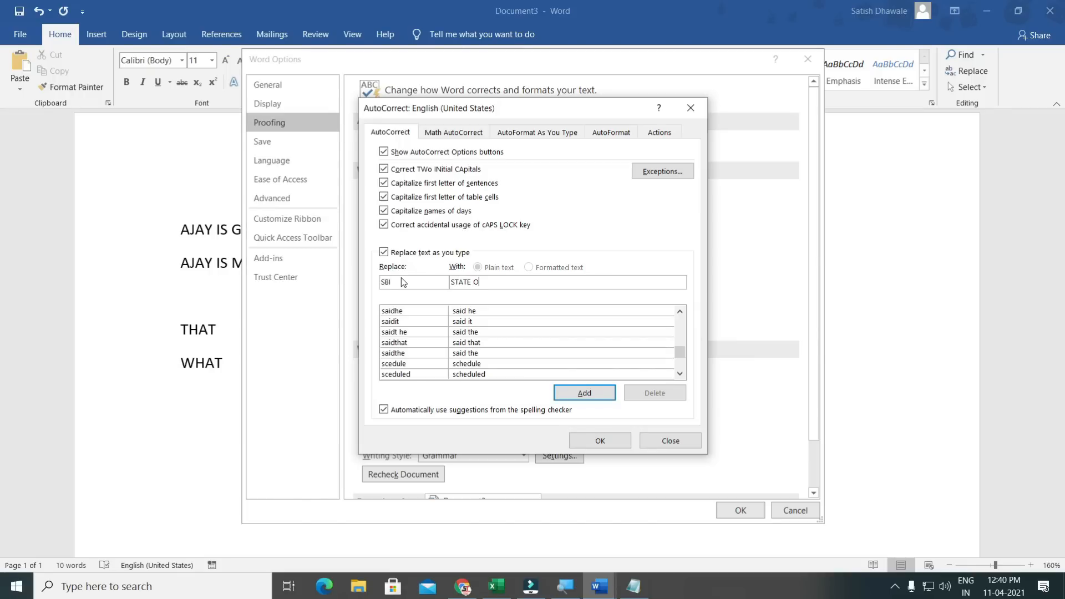
type("NK OF INDIA")
left_click_drag(529, 281, 450, 282)
left_click(603, 393)
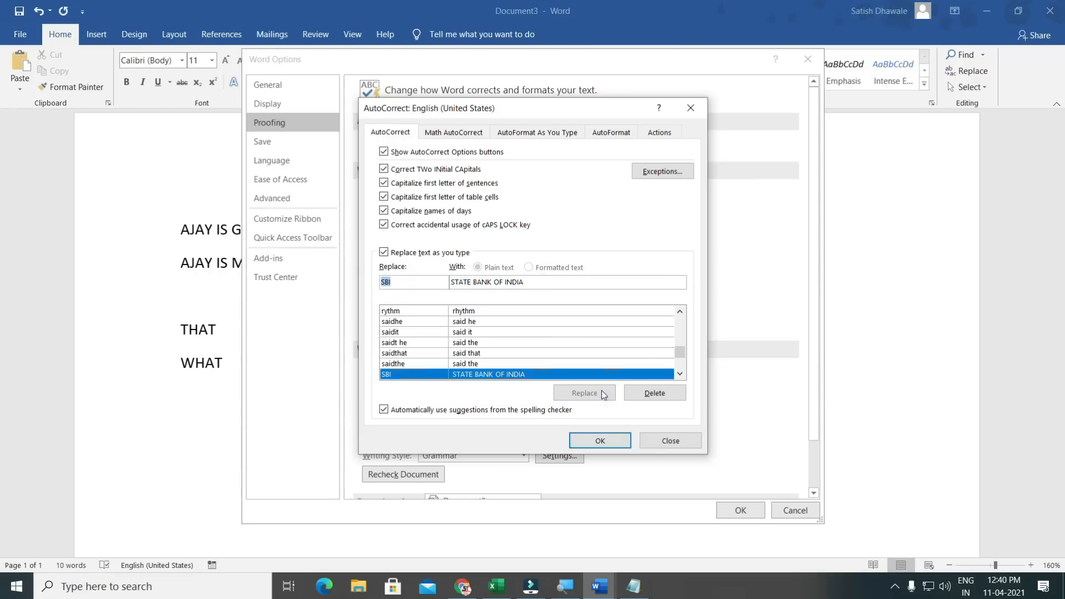
Accept the AutoCorrect and Word options, and test the new entry by entering "SBI" on the line below "WHAT".
left_click(601, 441)
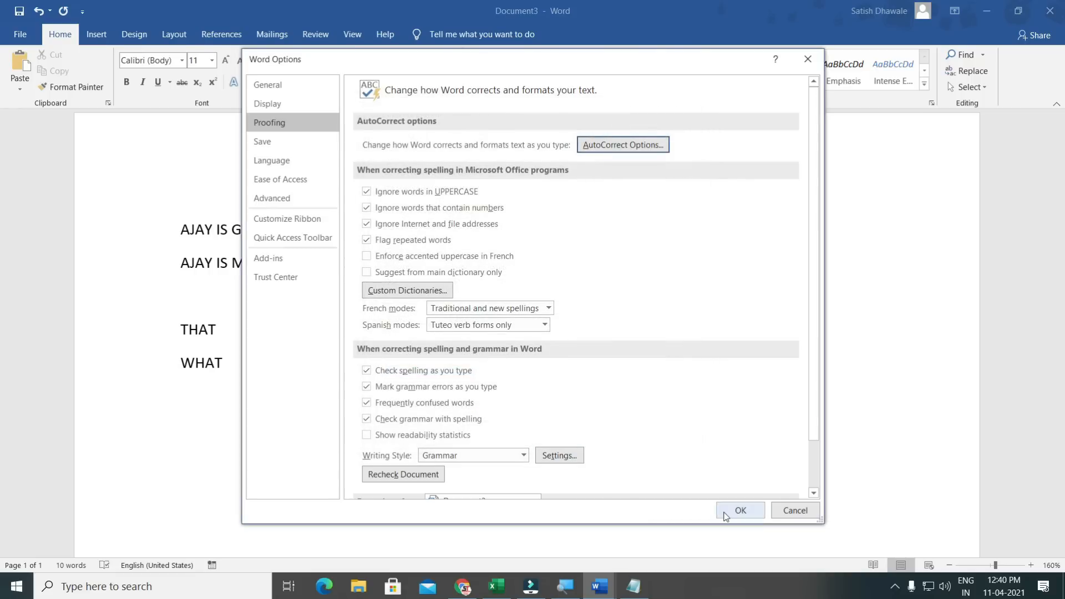
left_click(741, 510)
type("SBI")
key("Return")
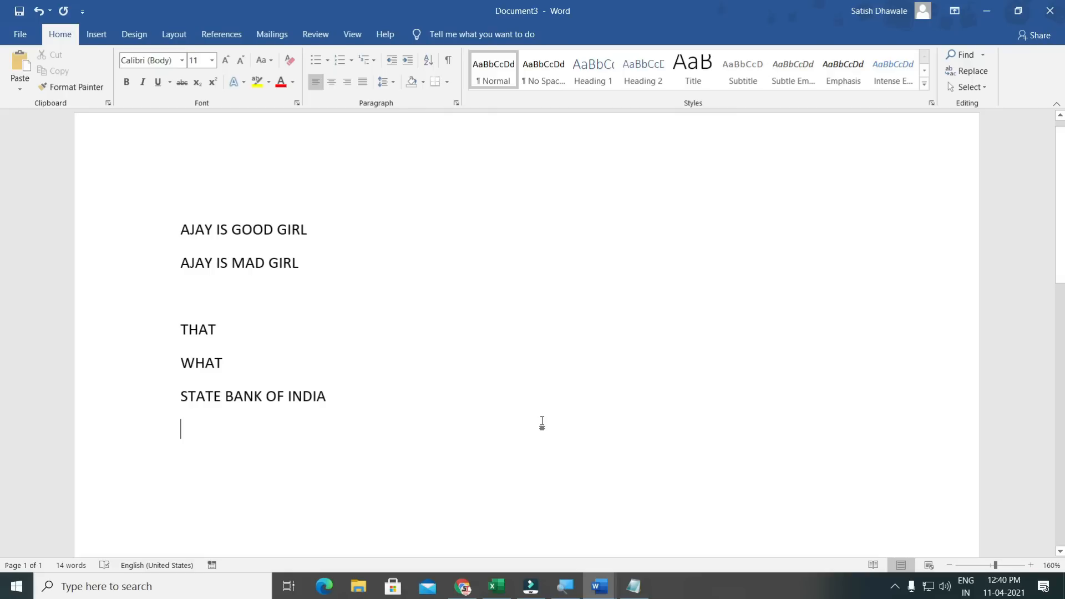
Reopen the AutoCorrect options from the Proofing section and look up "RBI" among the replacement entries.
left_click(20, 34)
left_click(77, 547)
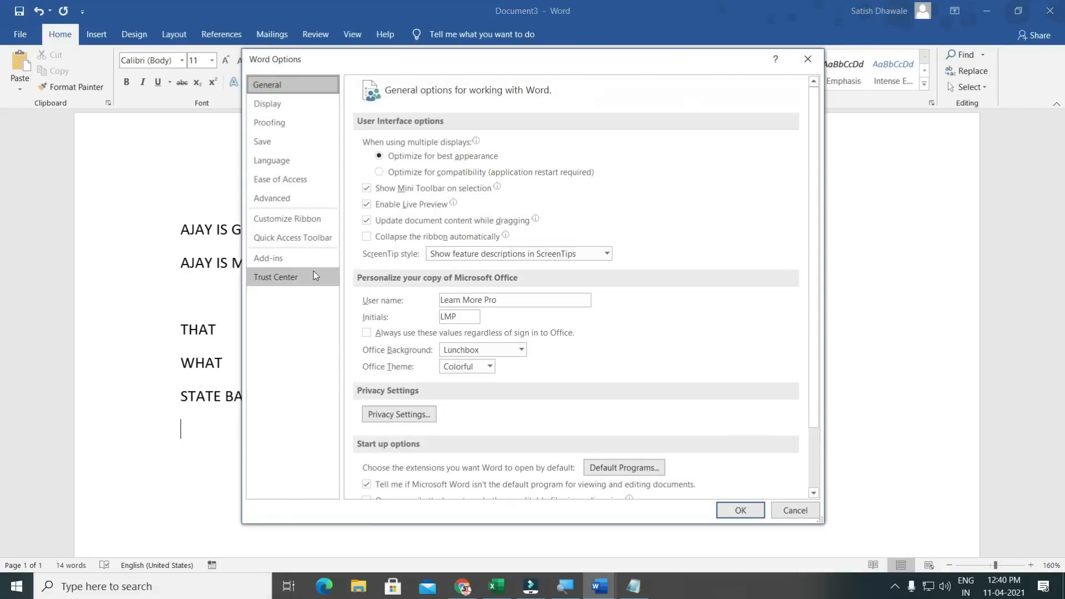
left_click(294, 129)
left_click(624, 144)
left_click(407, 282)
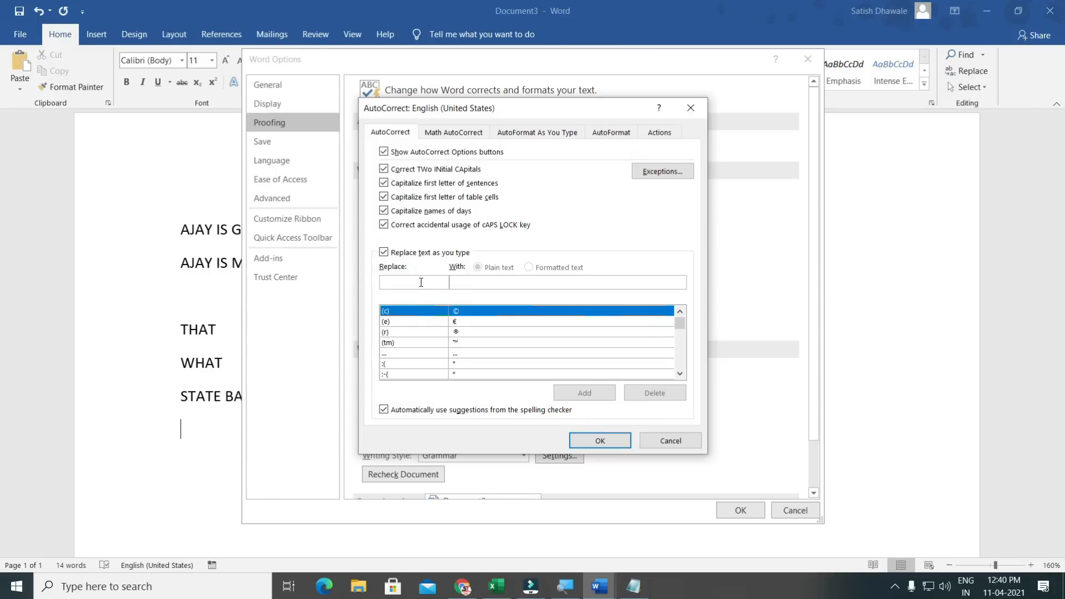
type("RBI")
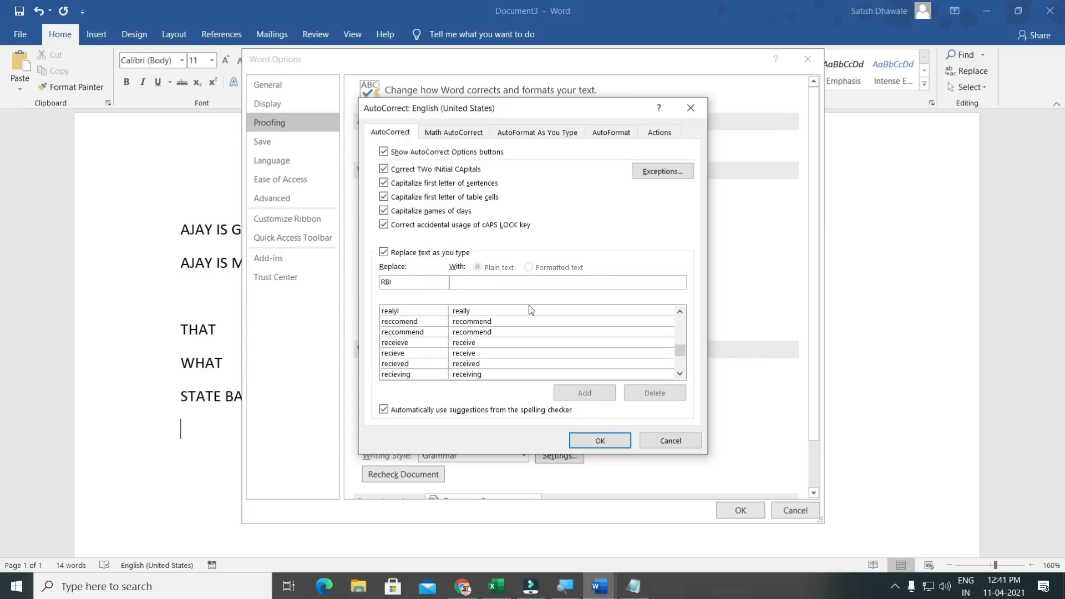
Browse the list of AutoCorrect replacement entries, then leave the AutoCorrect and Word options without saving changes.
left_click(425, 346)
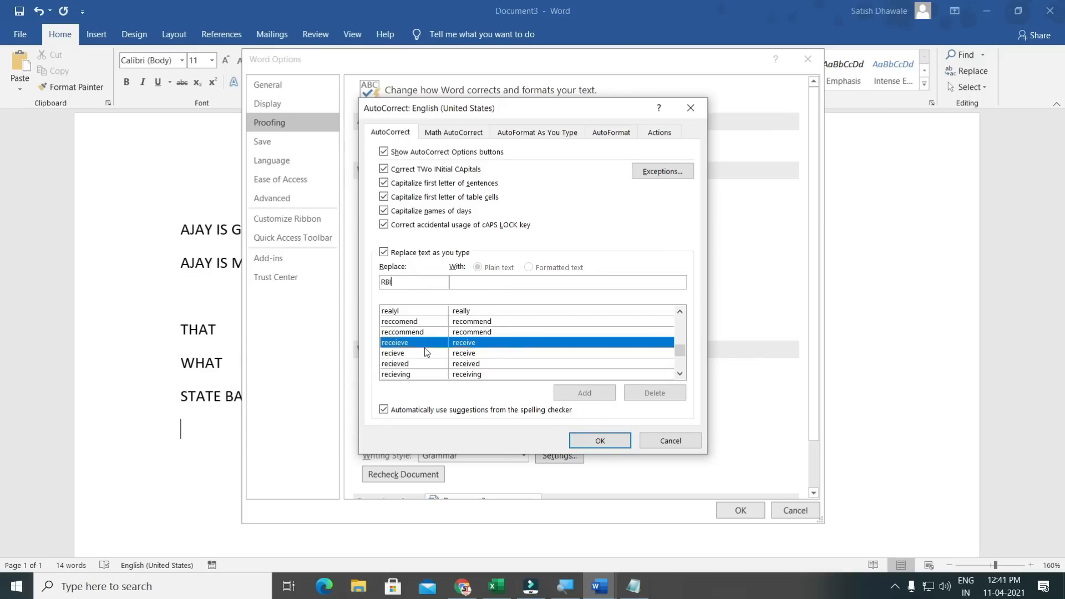
scroll(425, 348, "up", 6)
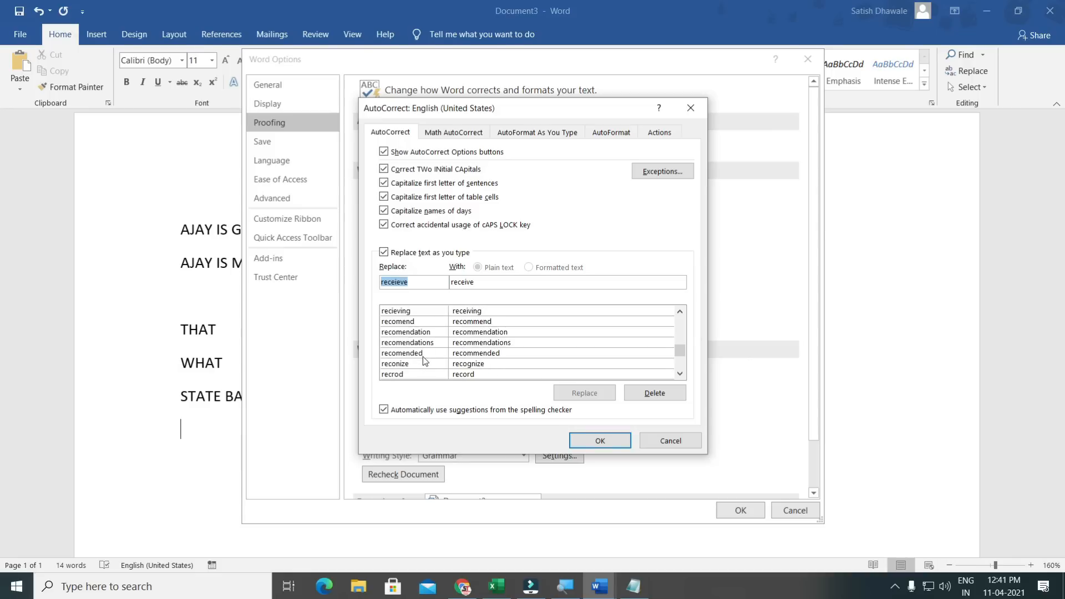
scroll(423, 358, "up", 20)
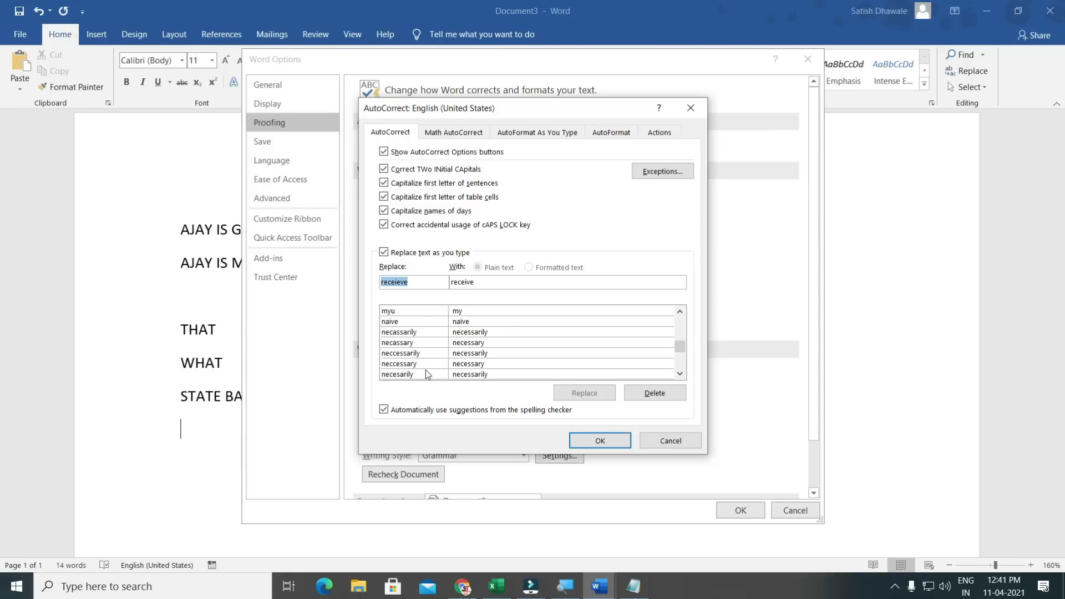
scroll(425, 370, "up", 20)
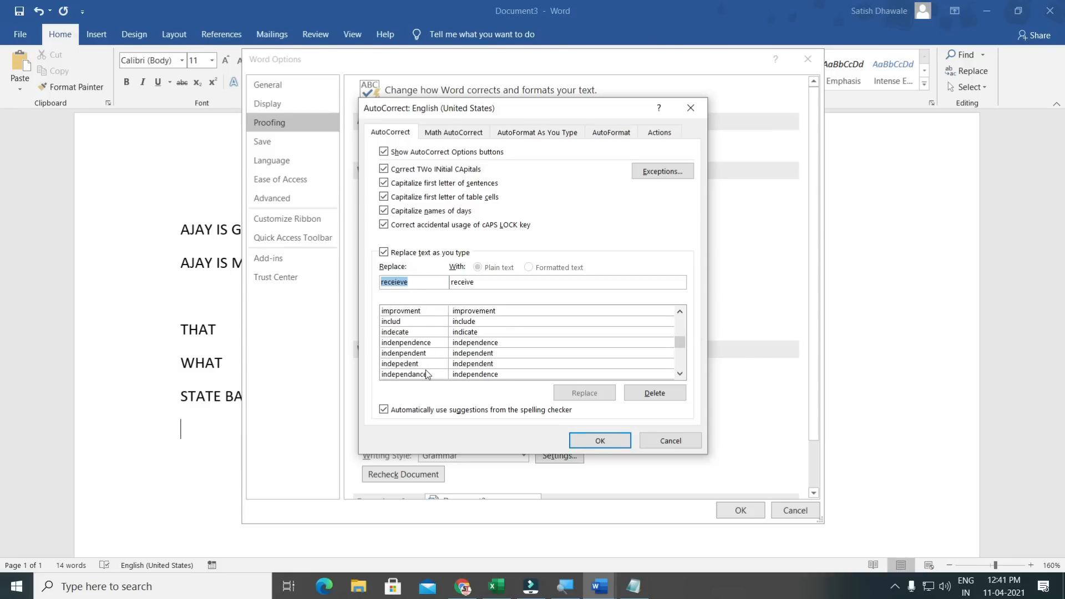
scroll(425, 370, "up", 5)
left_click(677, 442)
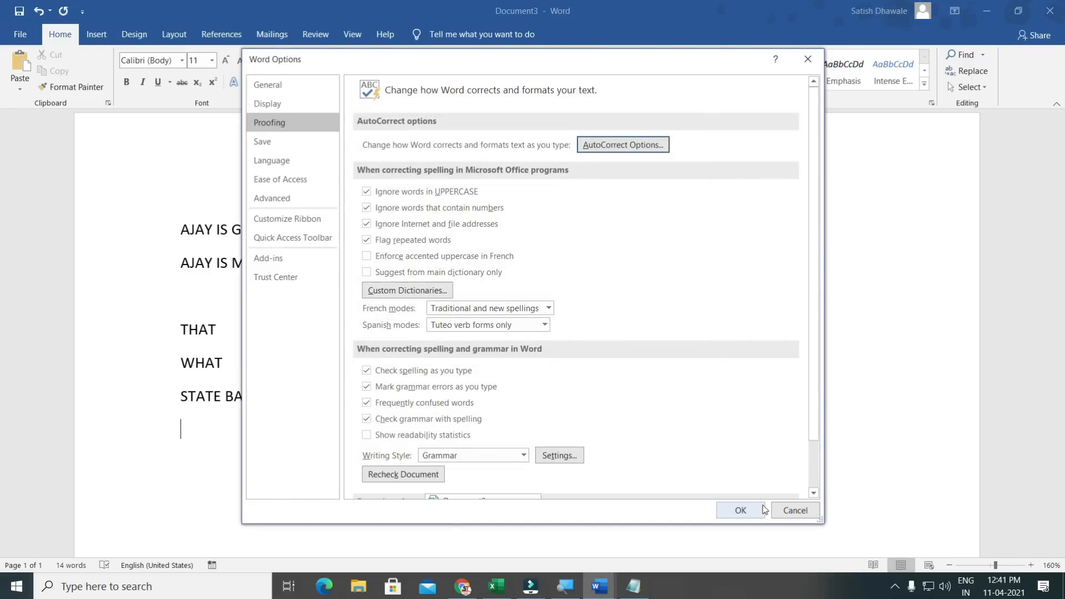
left_click(792, 514)
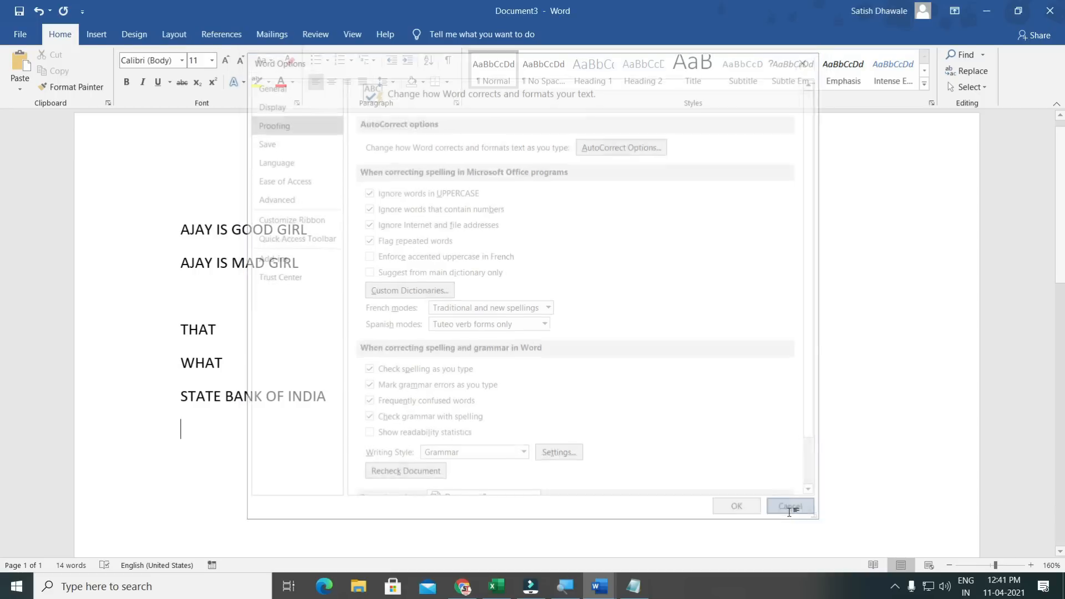
triple_click(314, 239)
left_click(209, 237)
left_click_drag(179, 226, 317, 225)
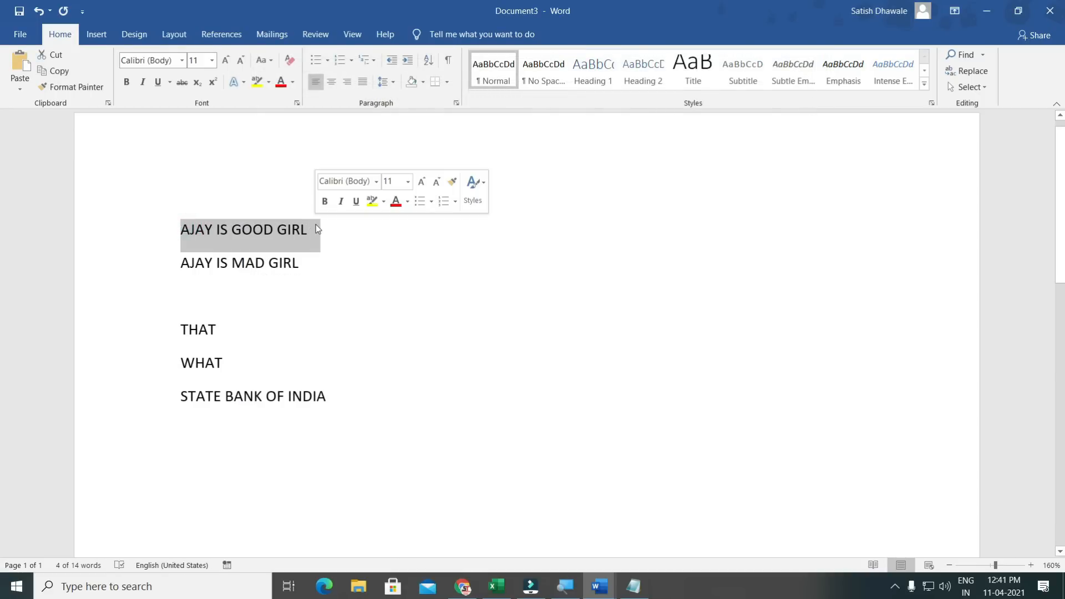
left_click_drag(307, 264, 132, 221)
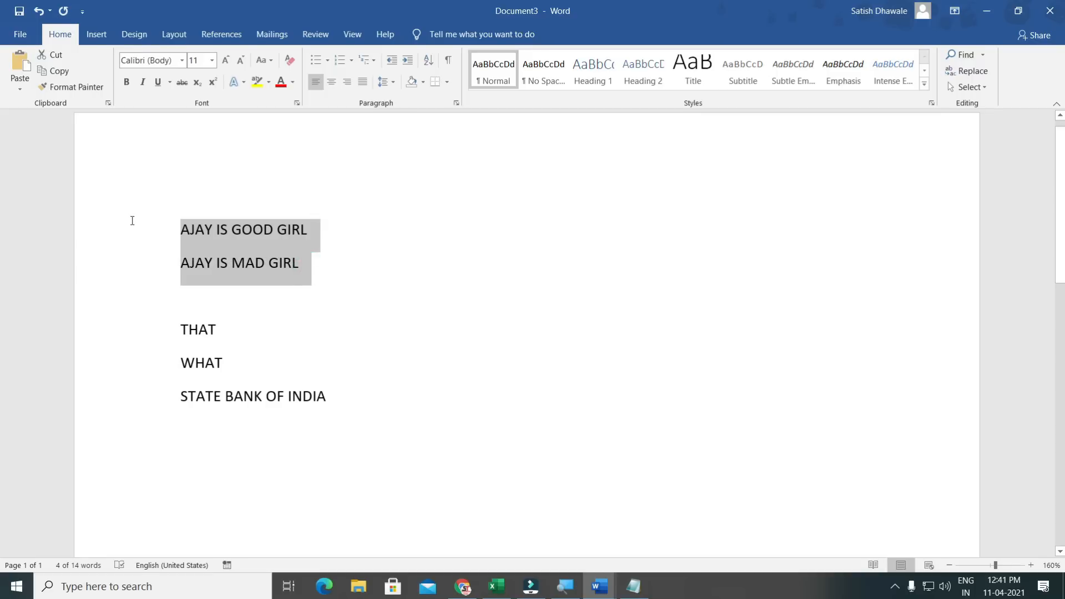
left_click(274, 271)
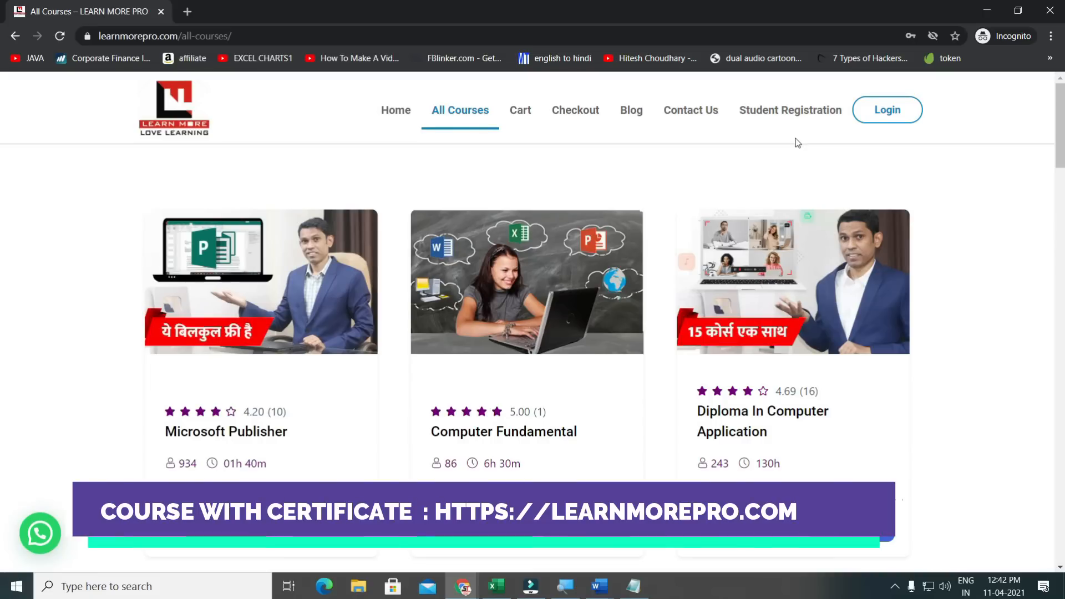
Browse the course offerings on the Learn More Pro All Courses page in the browser.
scroll(796, 138, "down", 4)
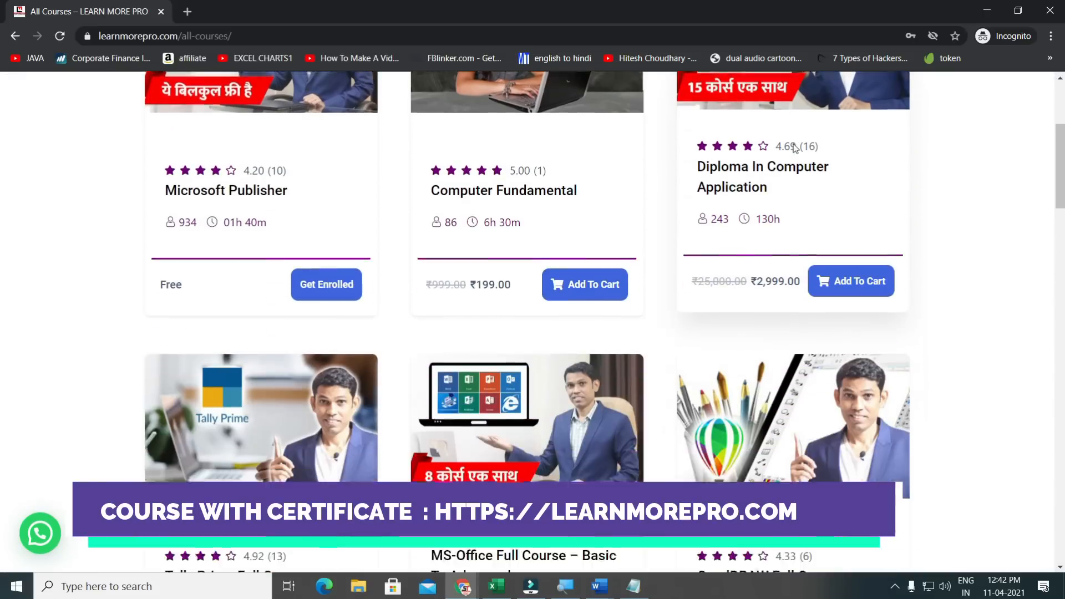
scroll(794, 145, "down", 4)
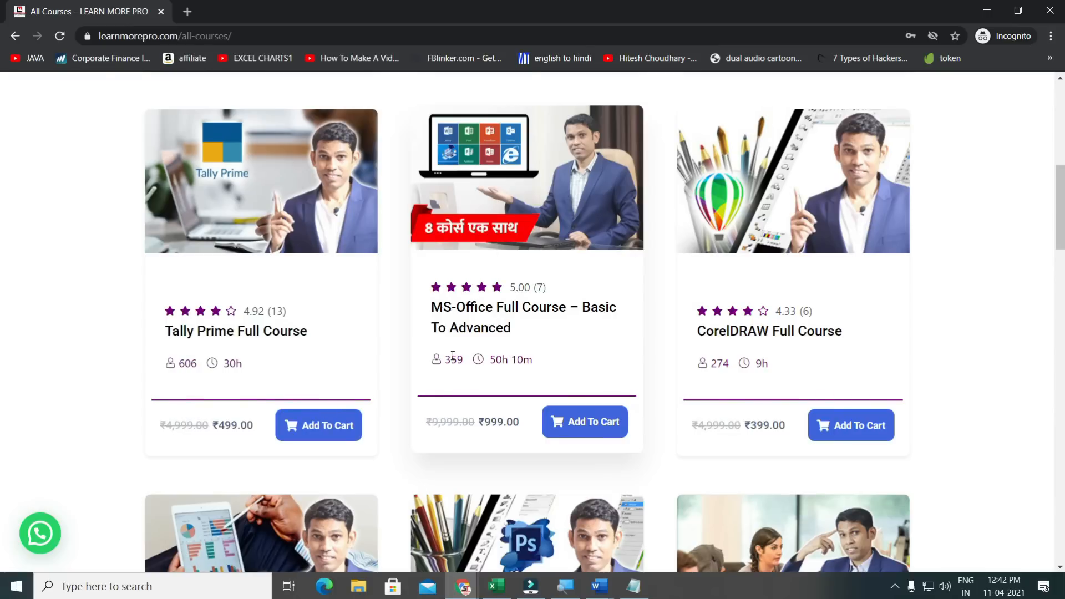
scroll(542, 333, "down", 20)
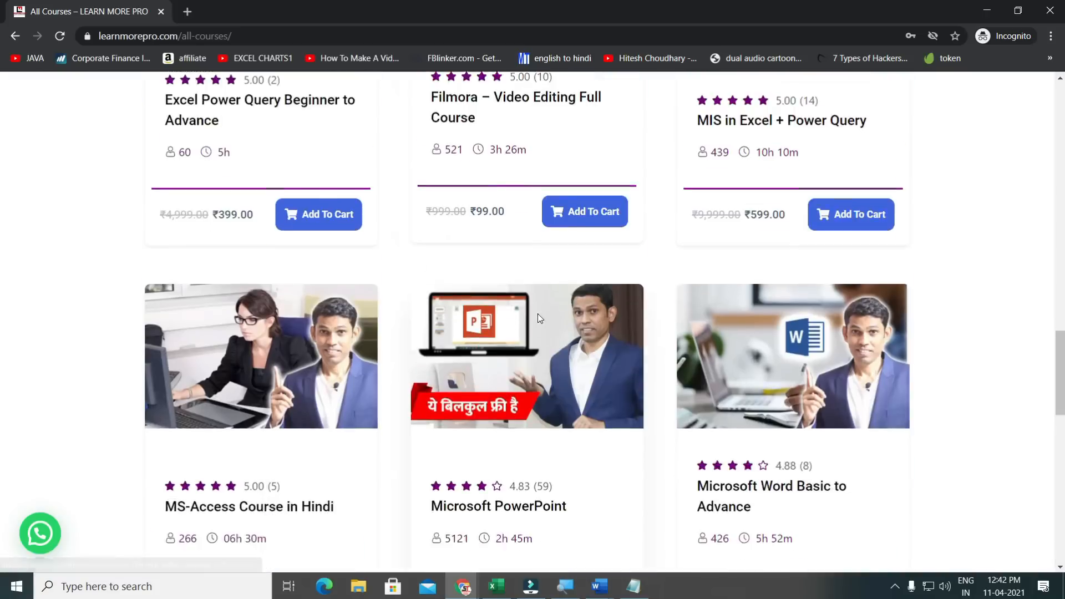
scroll(538, 316, "down", 2)
scroll(537, 317, "up", 5)
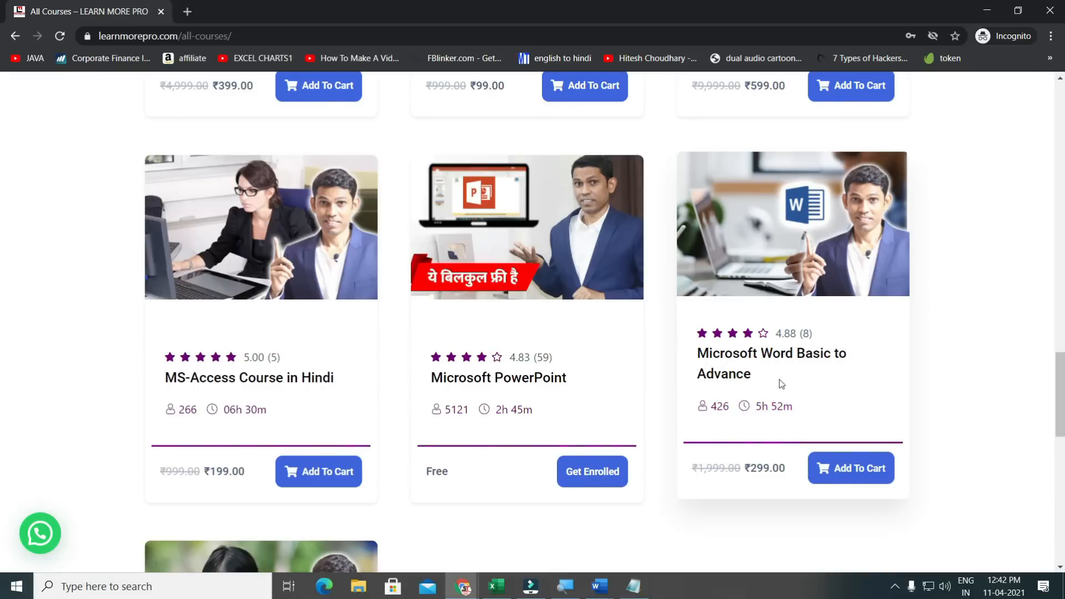
scroll(660, 388, "up", 15)
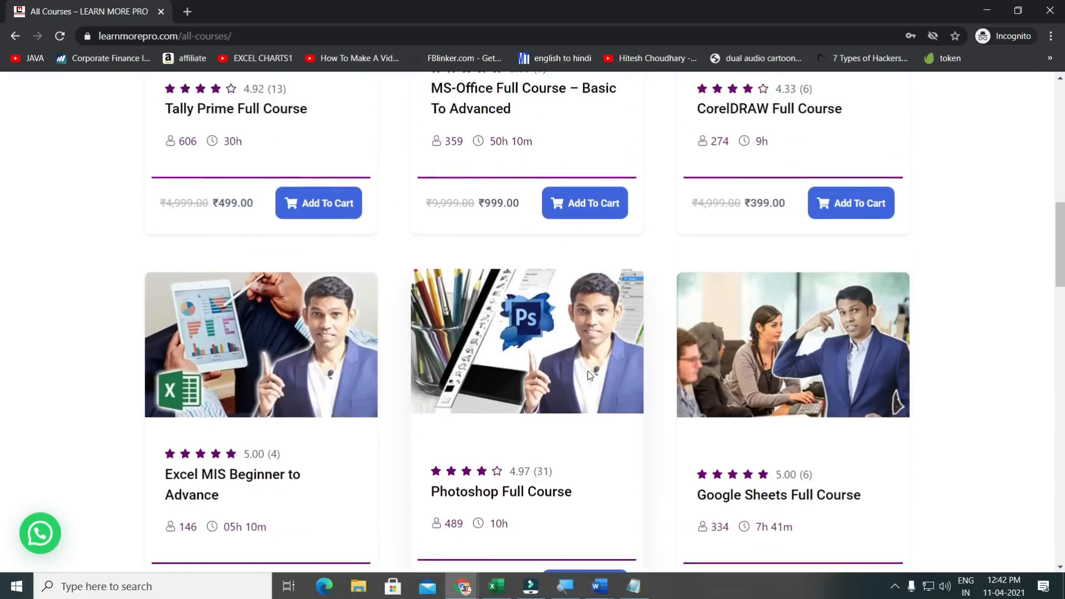
scroll(590, 375, "up", 10)
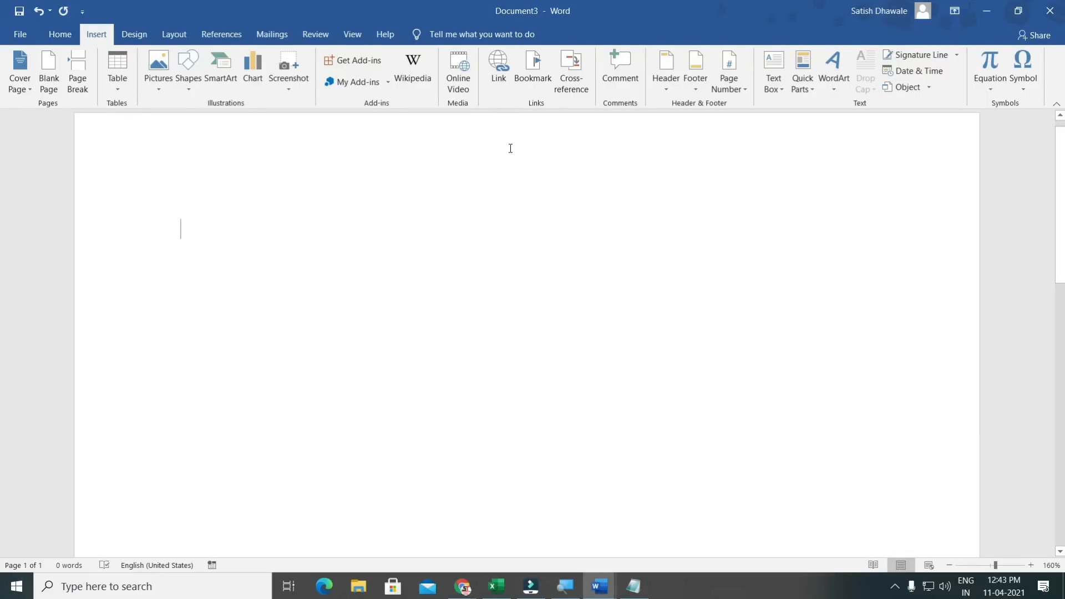
Enter the heading "CHAPTER 1" in the blank Word document and generate sample text below it with =RAND(10,10).
type("CHAPTER 1")
key("Return")
type("=RAND(10,10")
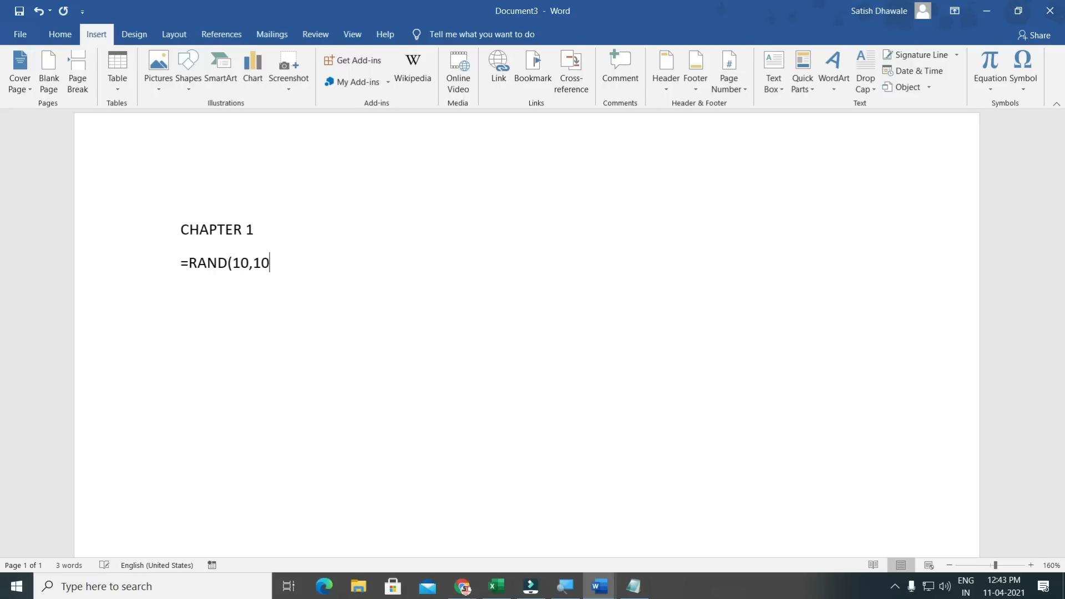
type(")")
key("Return")
Add the heading "CHAPTER 2" after the sample text and generate more text below a blank line with =RAND().
key("Return")
type("CHAPTER 2")
scroll(249, 475, "down", 2)
left_click_drag(273, 444, 183, 439)
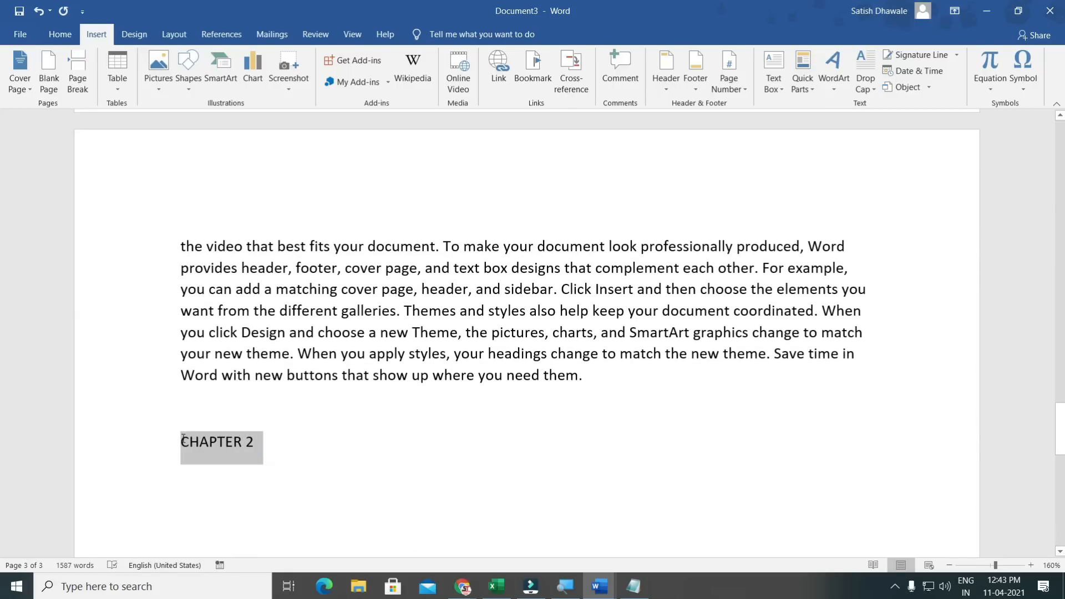
left_click(297, 452)
key("Return")
key("Return")
type("=RAND")
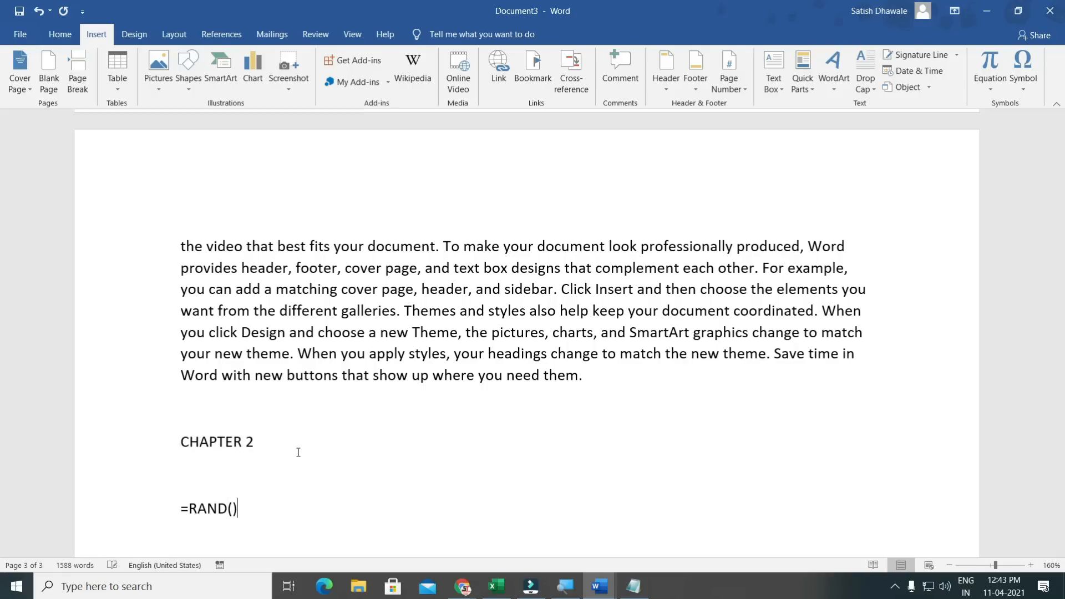
type("()")
key("Return")
Insert two lines above the first chapter heading and enter "CHAPTER 1" on the new first line.
scroll(263, 429, "up", 10)
scroll(263, 429, "up", 10)
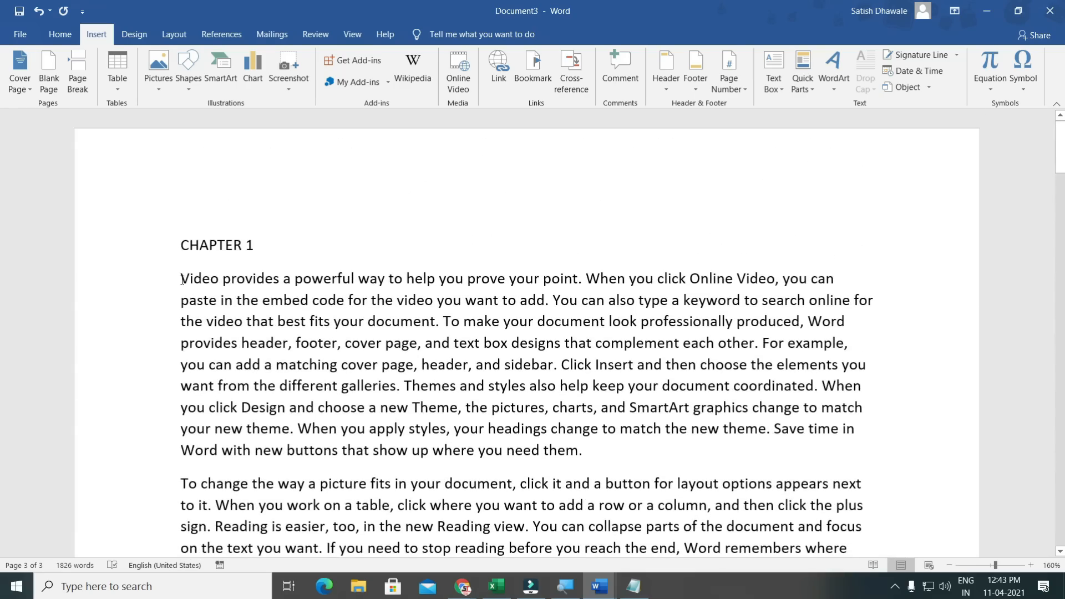
left_click(177, 246)
key("Return")
key("Return")
left_click(209, 231)
type("CHAPTER 1")
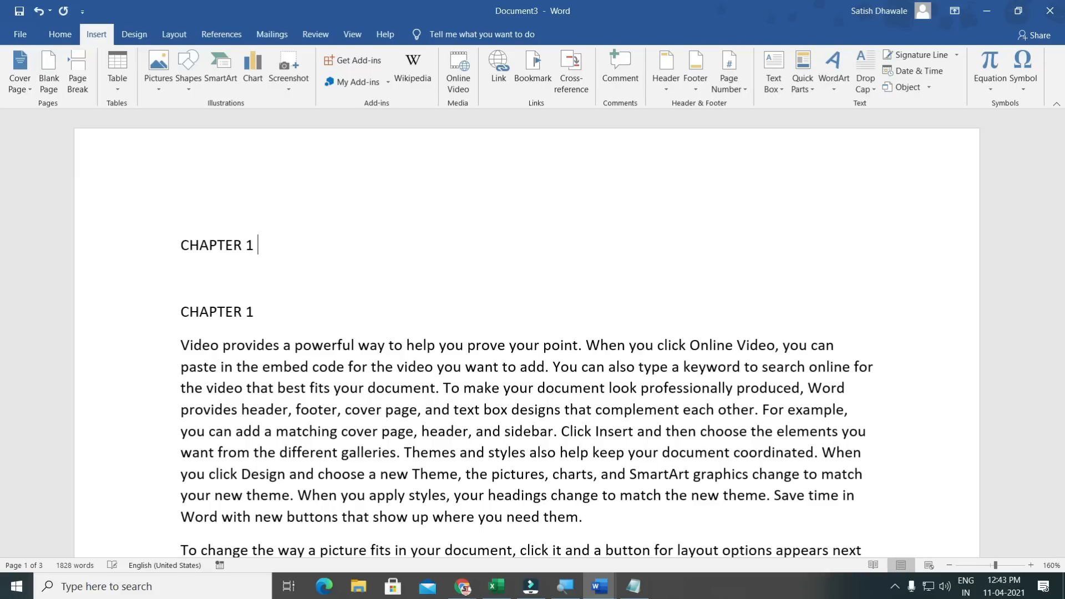
Complete the top line with a vertical bar separator and "CHAPTER 2" so it reads "CHAPTER 1 | CHAPTER 2".
type("   |CAHPTE")
key("BackSpace")
key("BackSpace")
key("BackSpace")
key("BackSpace")
key("BackSpace")
type("HAPTER 2")
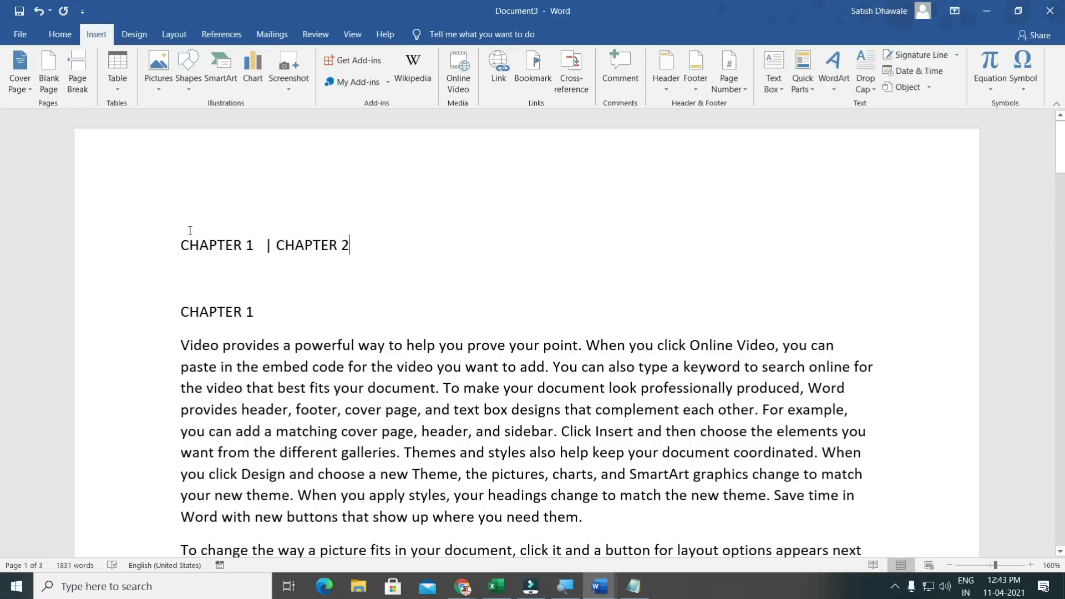
left_click_drag(178, 244, 358, 245)
left_click(376, 243)
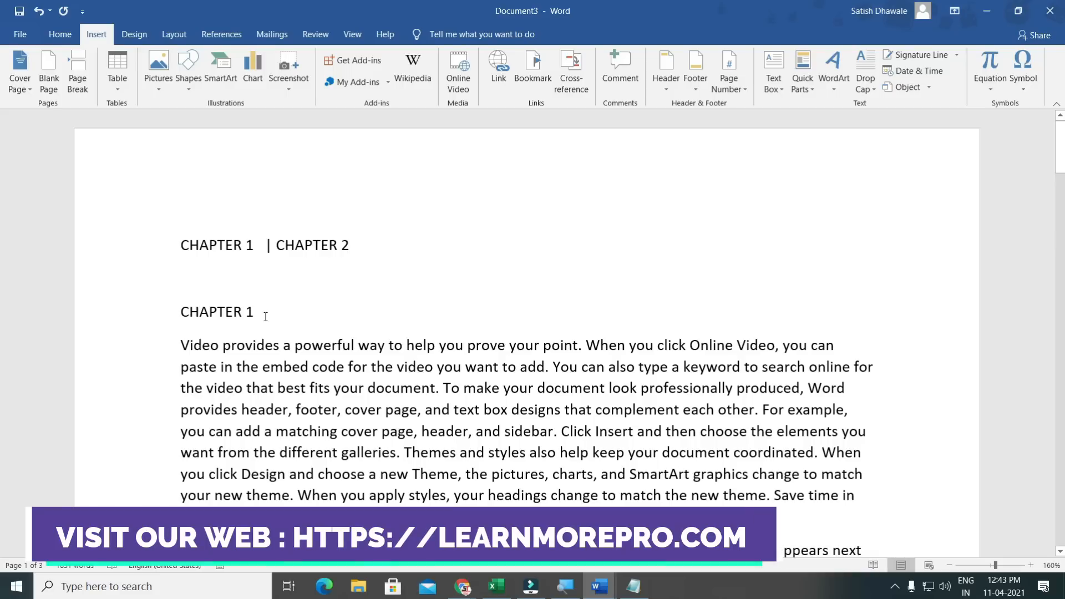
Add a bookmark named "CHAPTER_1" to the "CHAPTER 1" heading above the first chapter's text.
double_click(217, 313)
triple_click(216, 313)
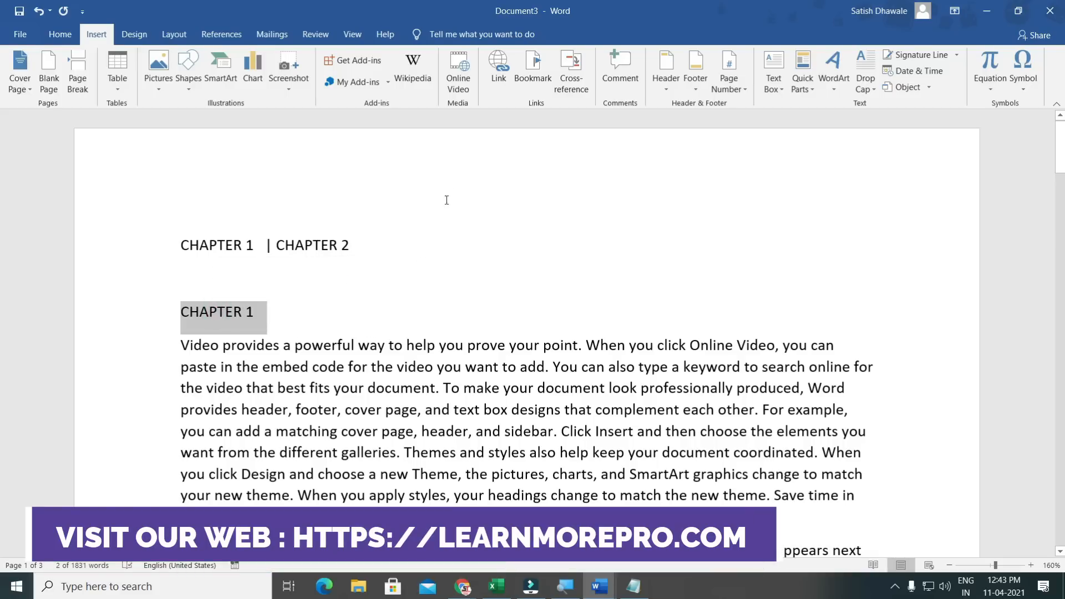
left_click(532, 69)
type("CHAPTER1")
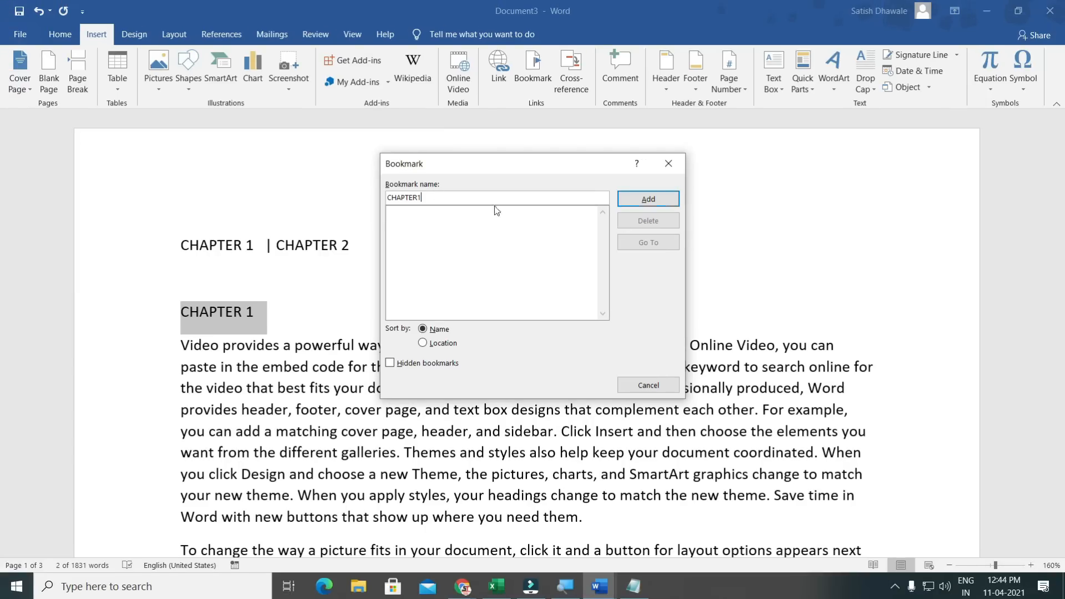
left_click(419, 198)
type("_")
left_click(648, 199)
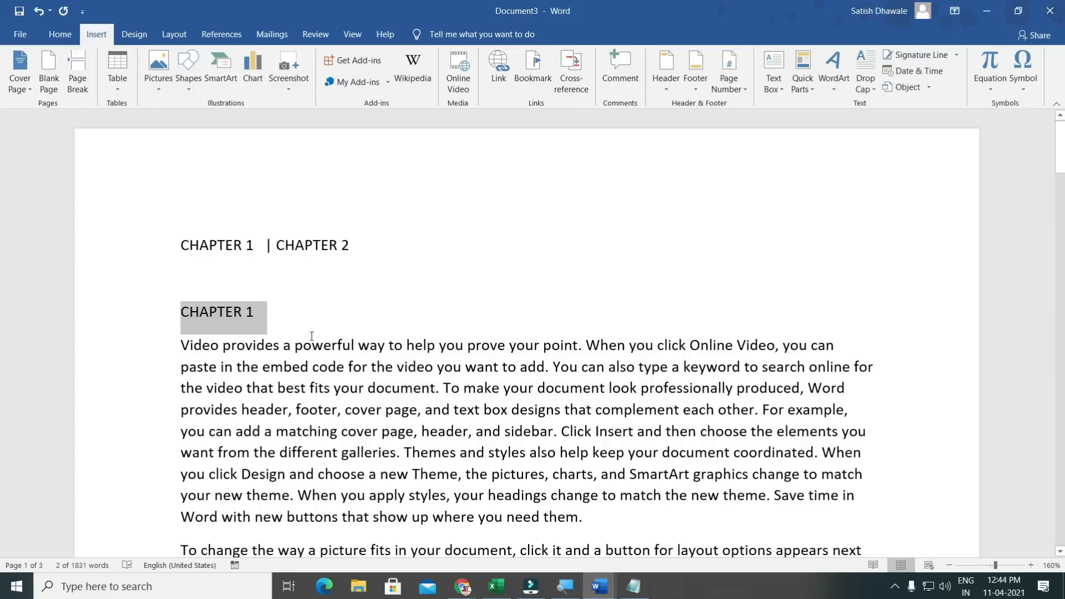
Add a bookmark named "CHAPTER_2" to the "CHAPTER 2" heading above the second chapter's text.
scroll(311, 337, "down", 20)
scroll(295, 405, "down", 20)
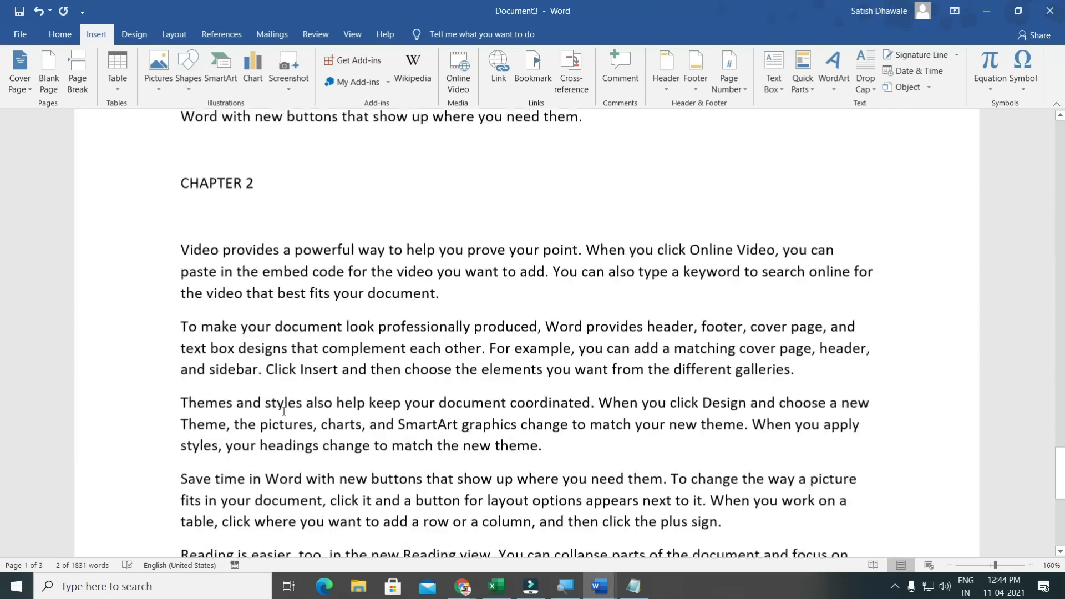
scroll(284, 411, "up", 3)
triple_click(259, 333)
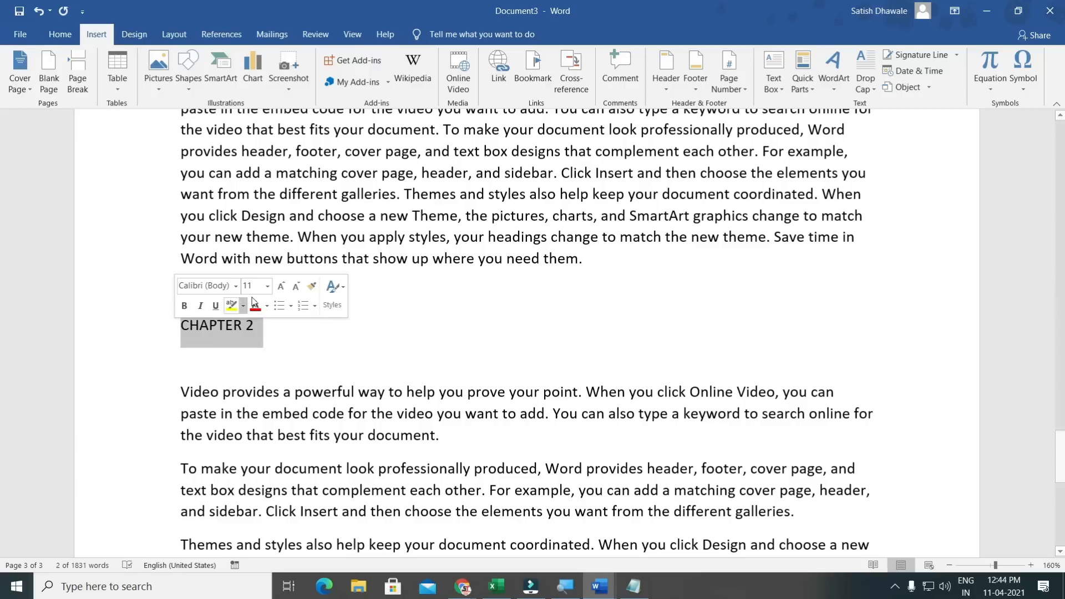
left_click(532, 61)
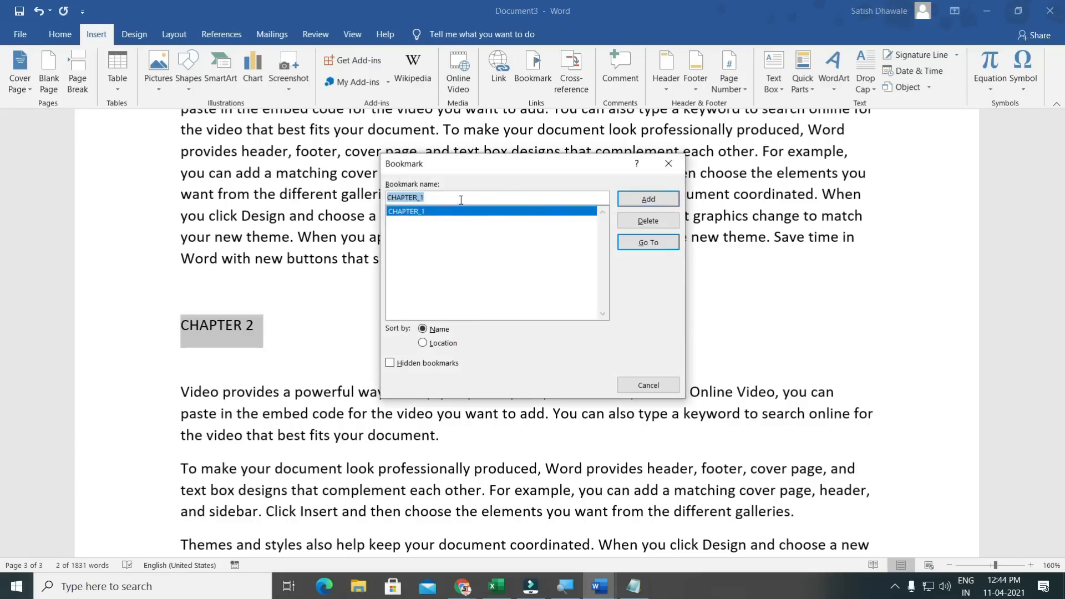
key("BackSpace")
type("2")
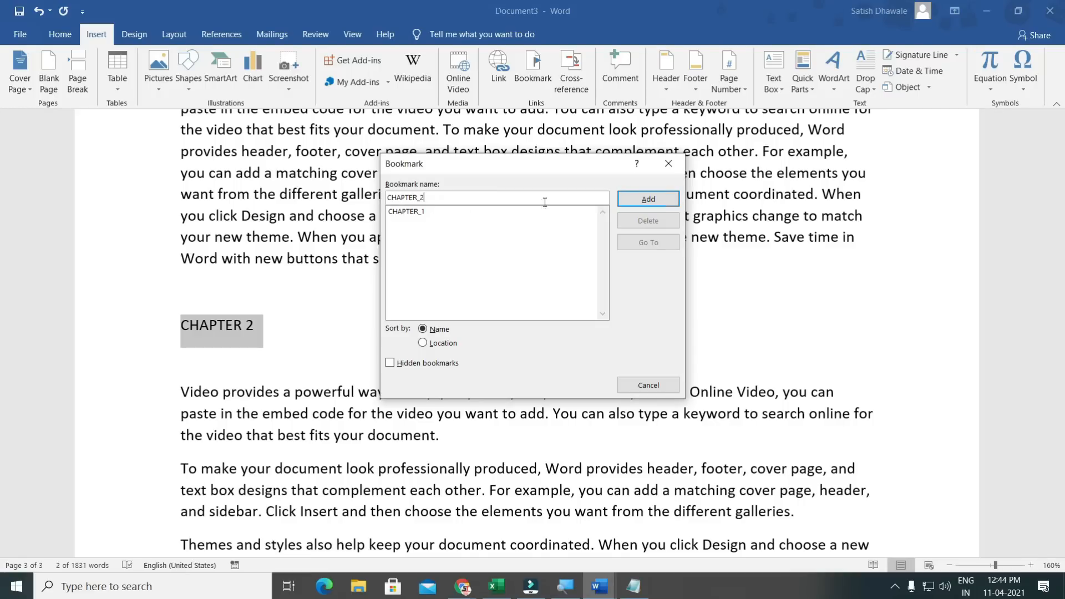
left_click(630, 207)
left_click(631, 207)
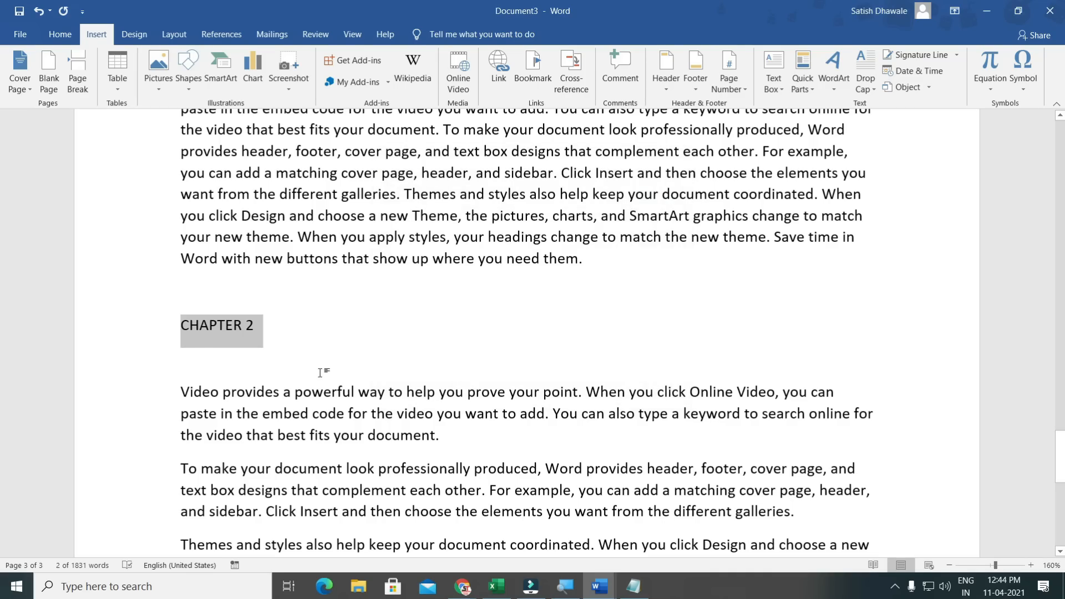
Link "CHAPTER 1" in the first line of the document to the bookmark CHAPTER_1 in this document.
scroll(322, 372, "up", 10)
scroll(322, 373, "up", 5)
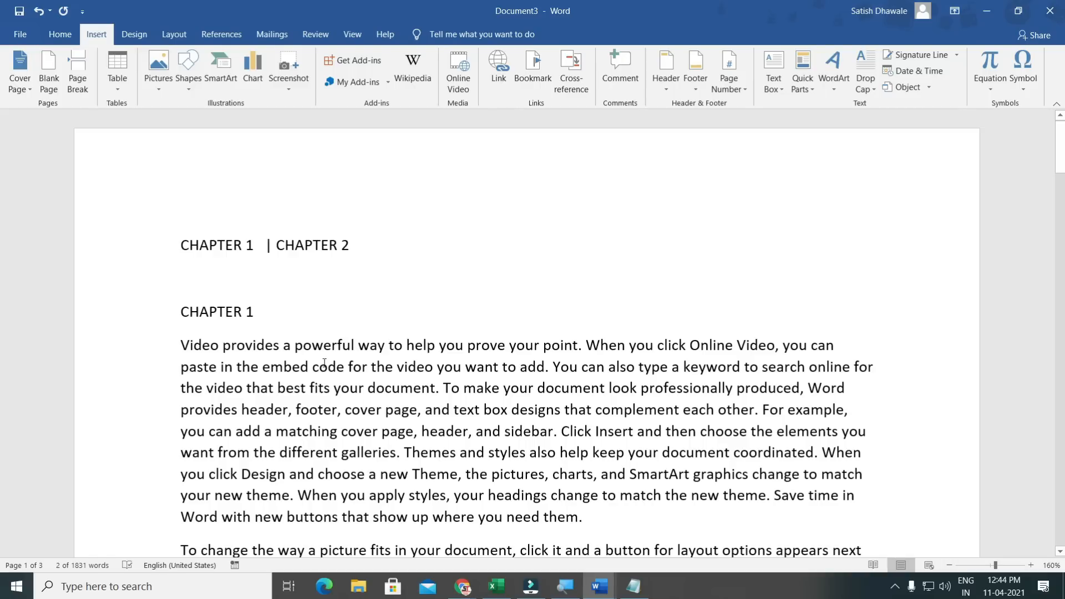
double_click(220, 245)
left_click_drag(255, 243, 193, 245)
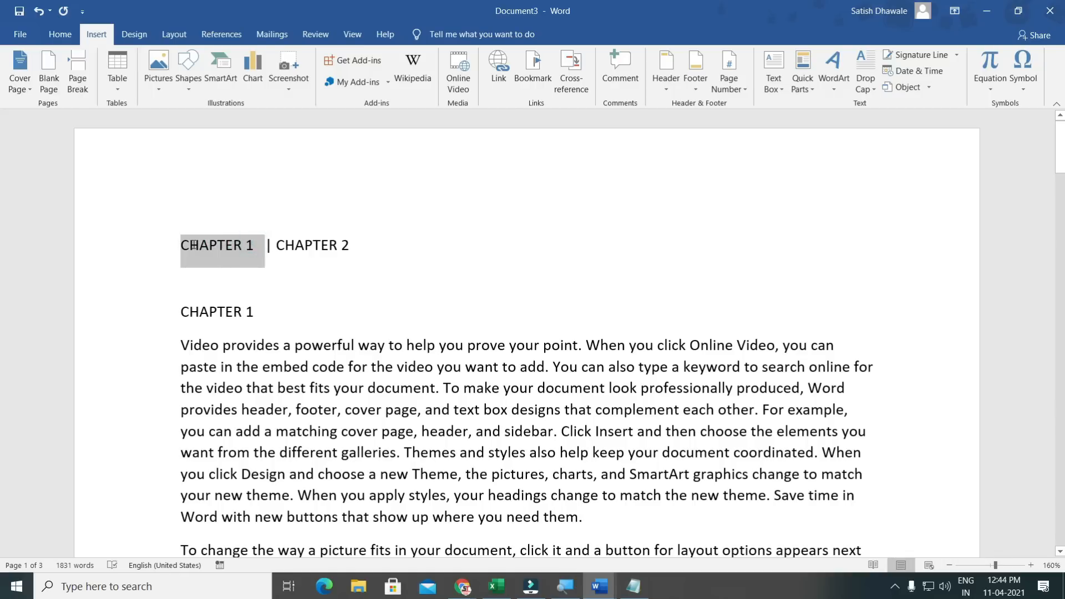
left_click(497, 80)
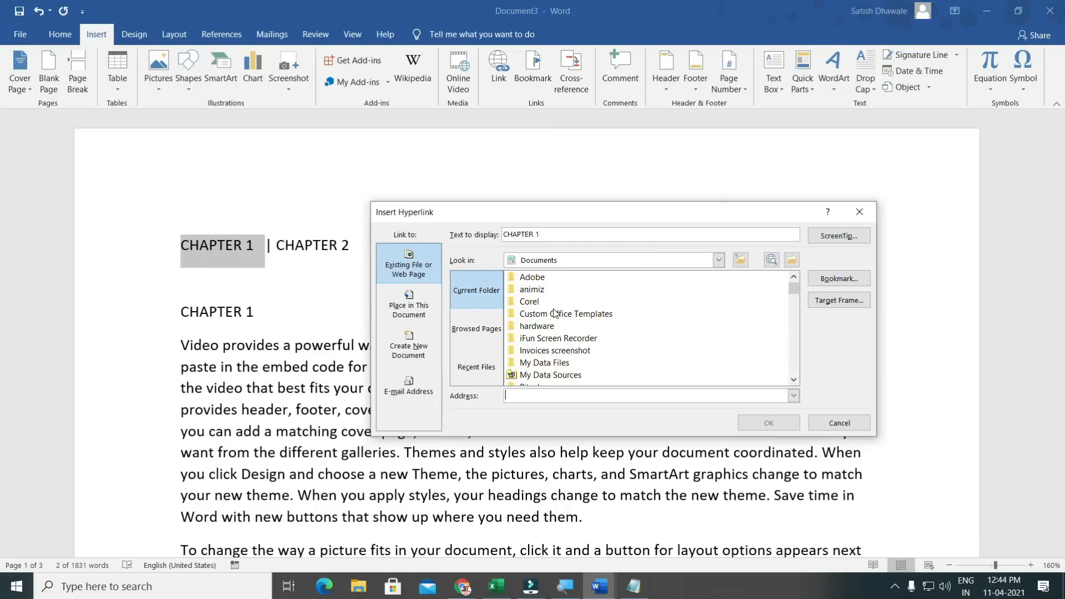
left_click(417, 305)
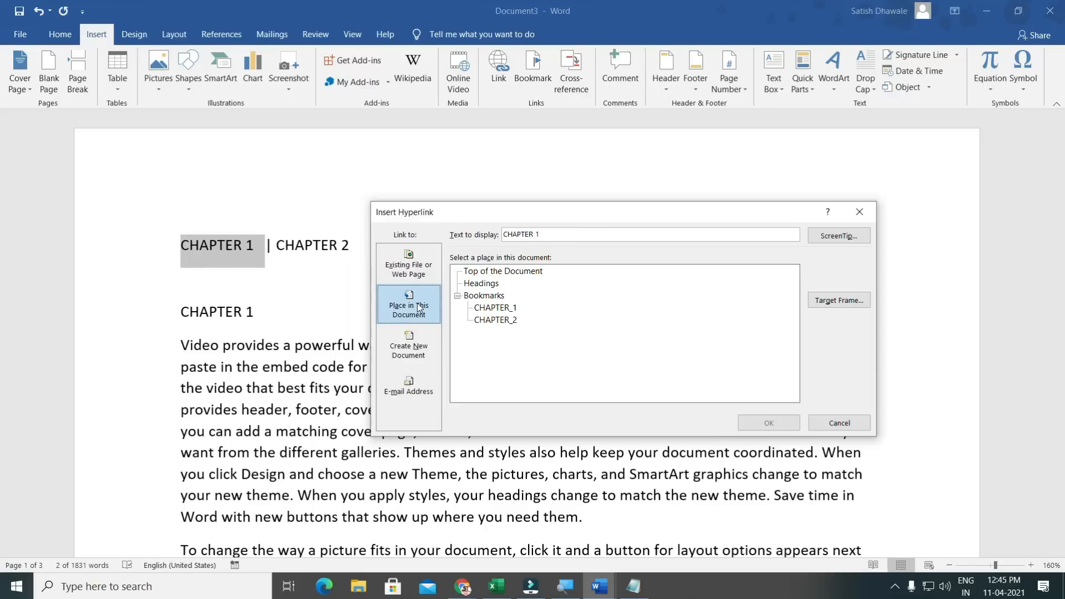
left_click(652, 322)
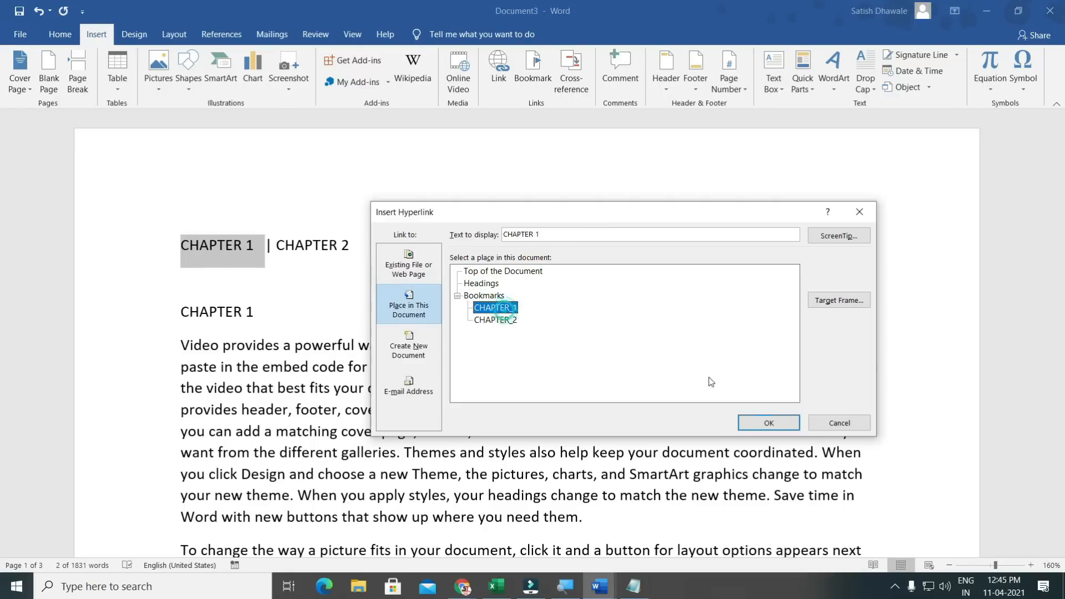
left_click(771, 423)
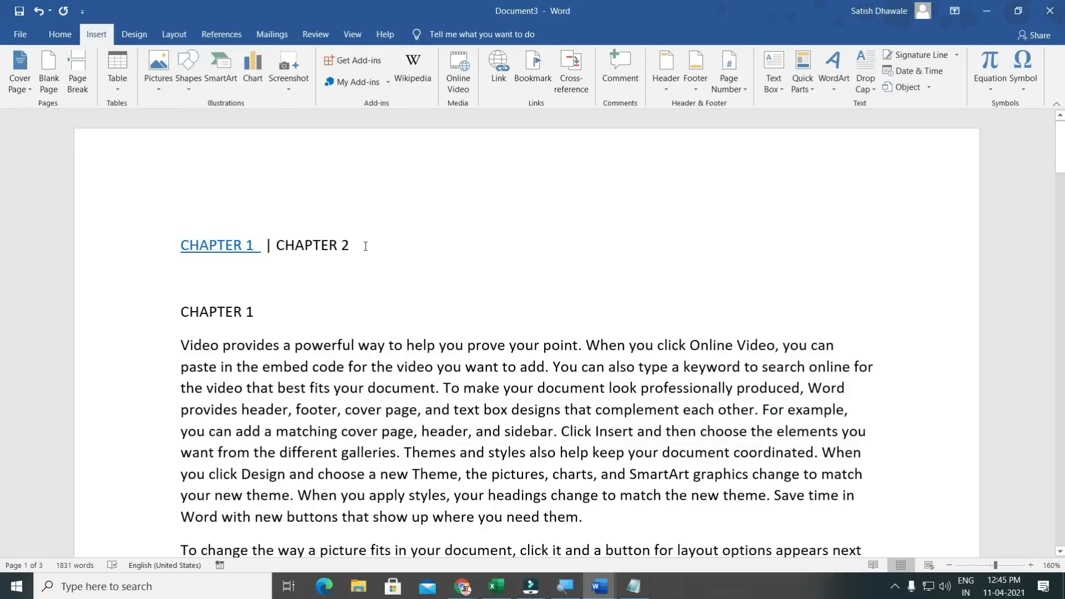
Link "CHAPTER 2" in the first line to the bookmark CHAPTER_2, and follow both chapter links to test them.
left_click_drag(355, 245, 277, 245)
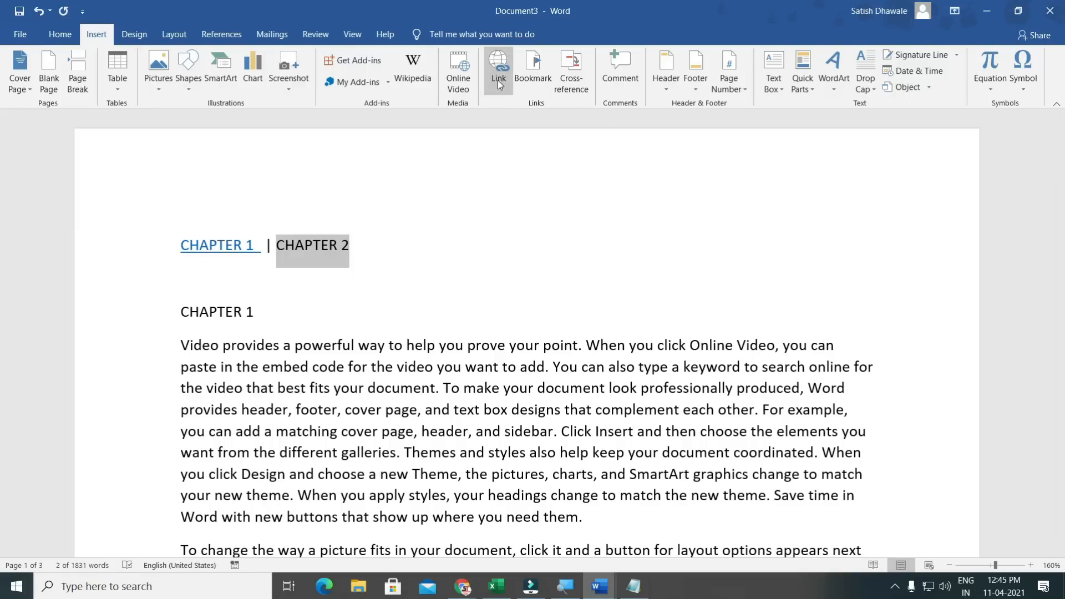
left_click(498, 80)
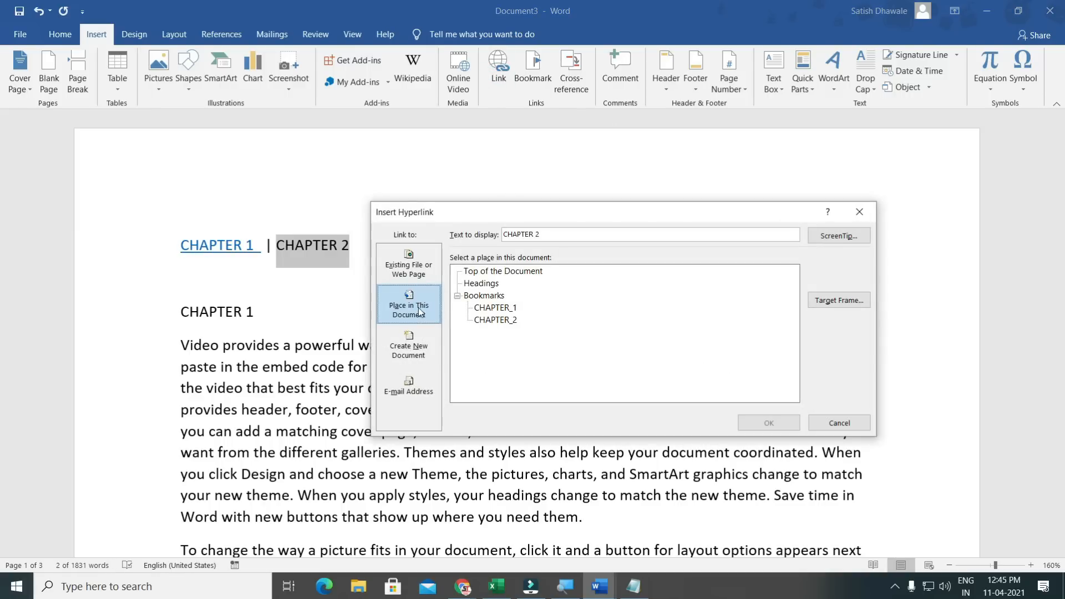
left_click(492, 320)
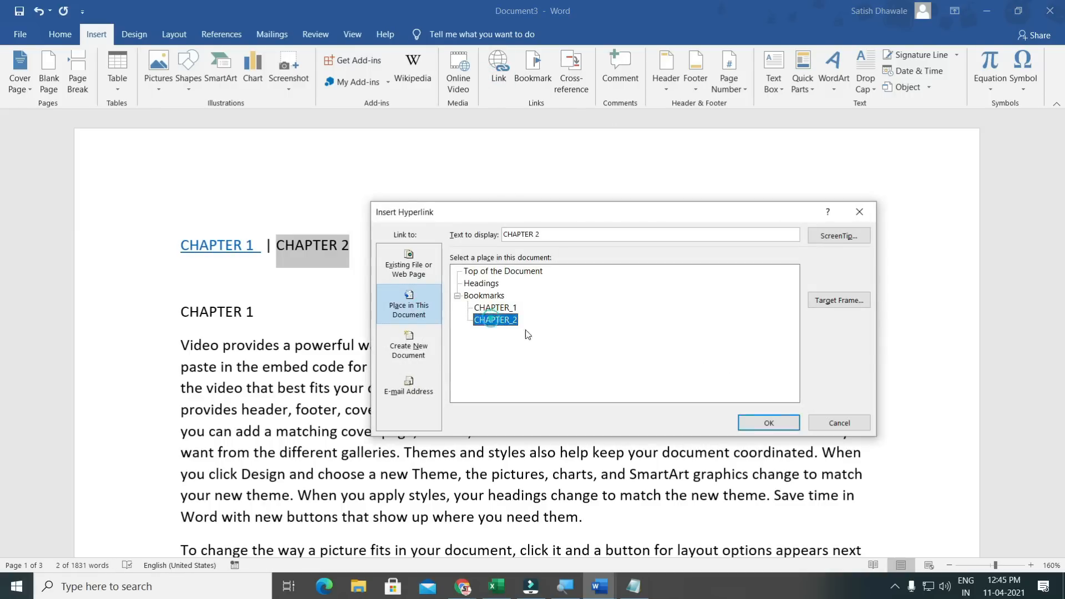
left_click(769, 422)
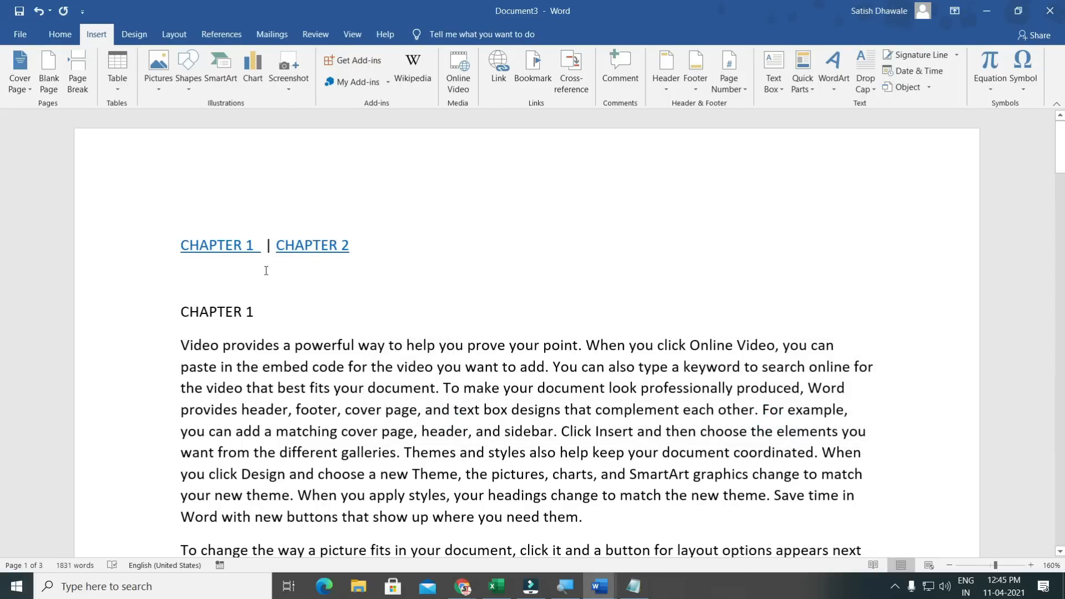
left_click(228, 249, "ctrl")
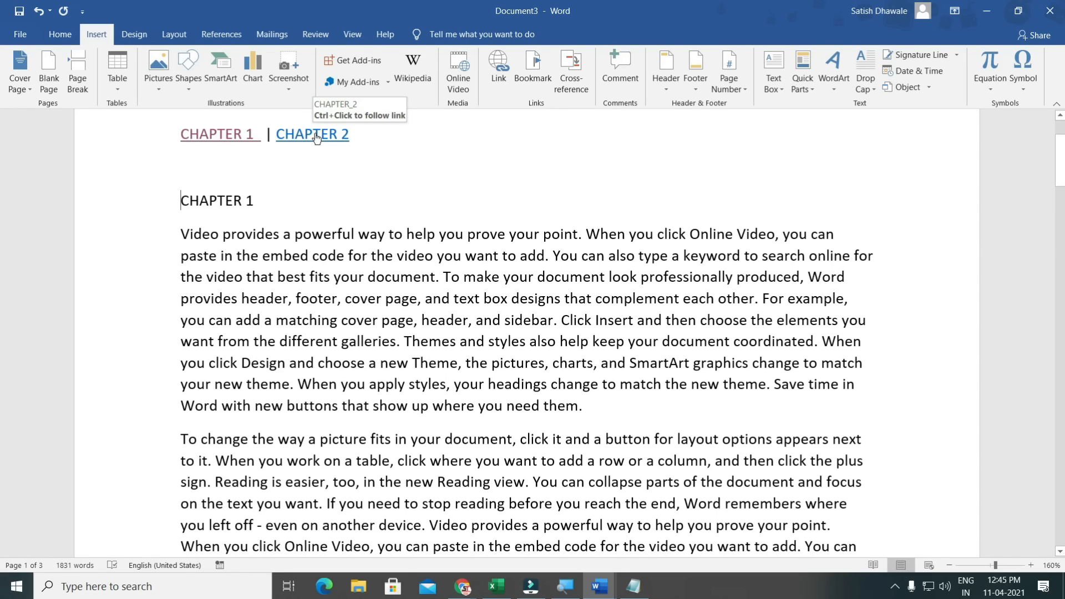
left_click(317, 138, "ctrl")
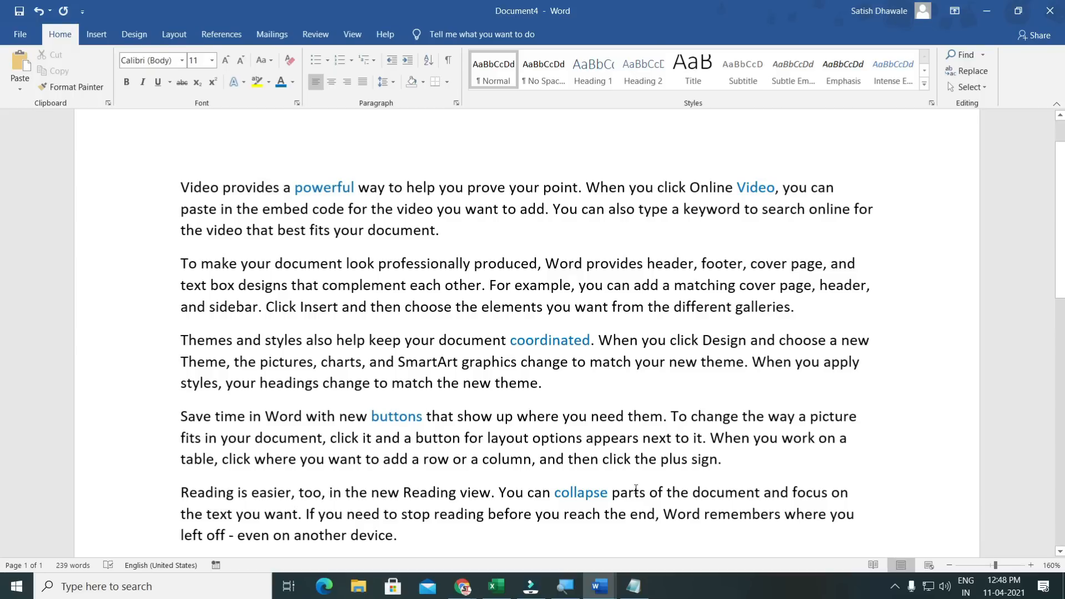
Select all text formatted like the blue word "powerful" and make it red, bold and underlined.
double_click(327, 189)
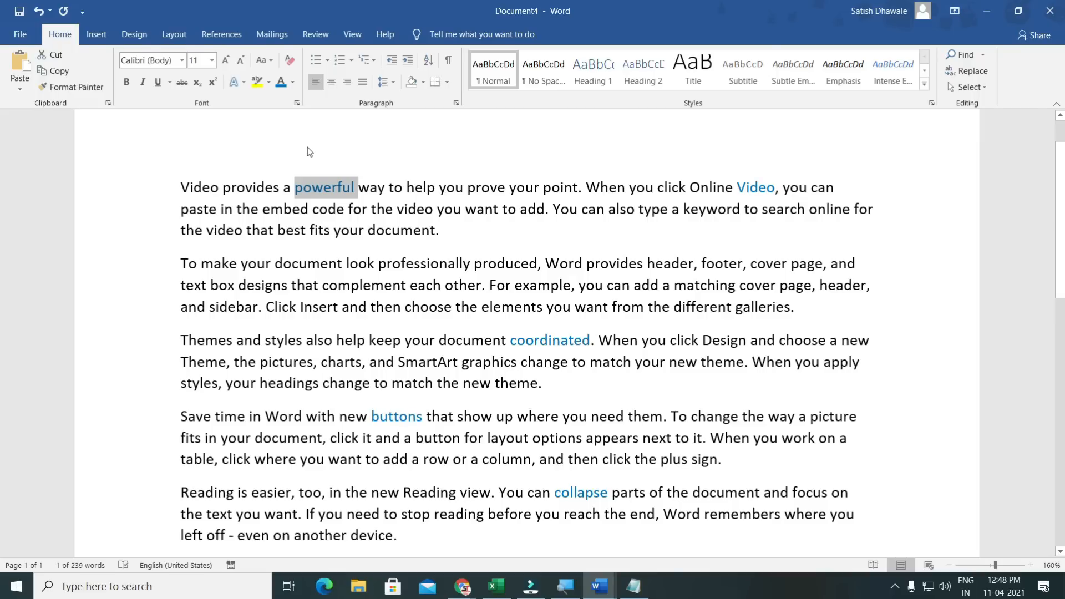
left_click(327, 188)
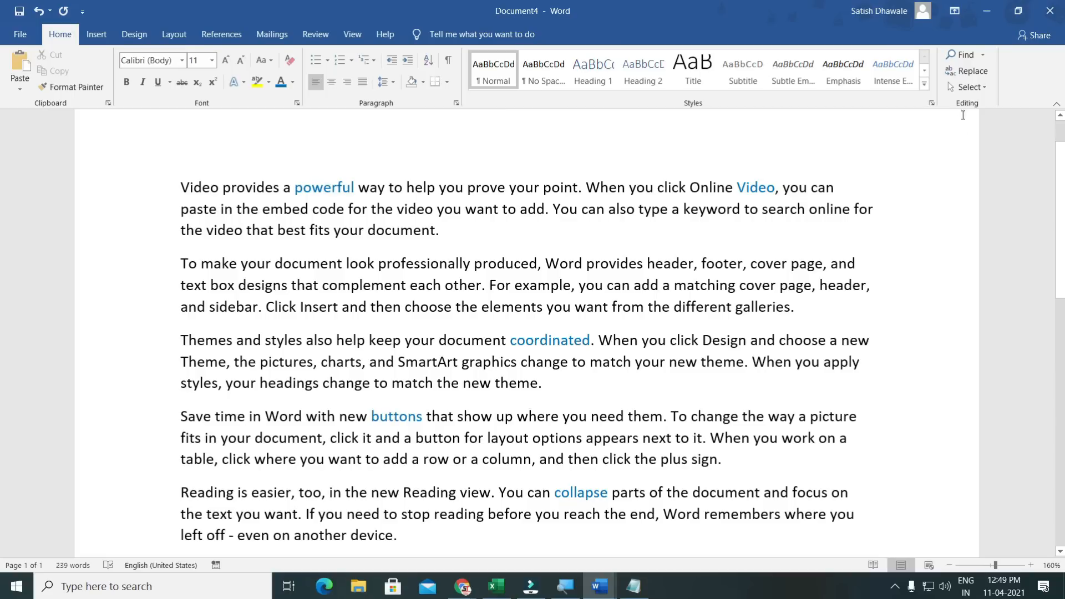
left_click(976, 88)
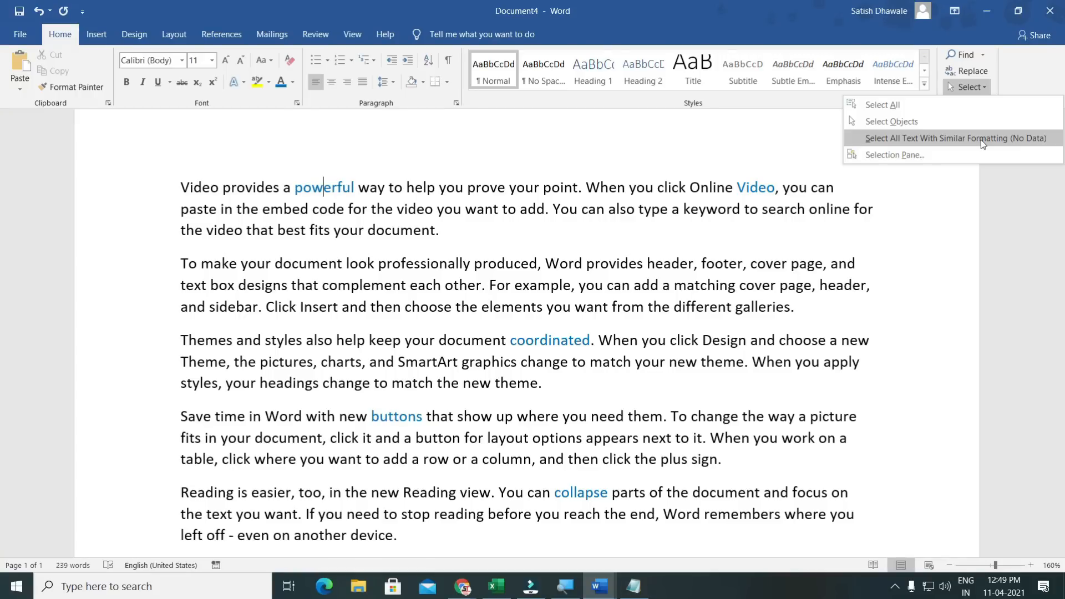
left_click(981, 139)
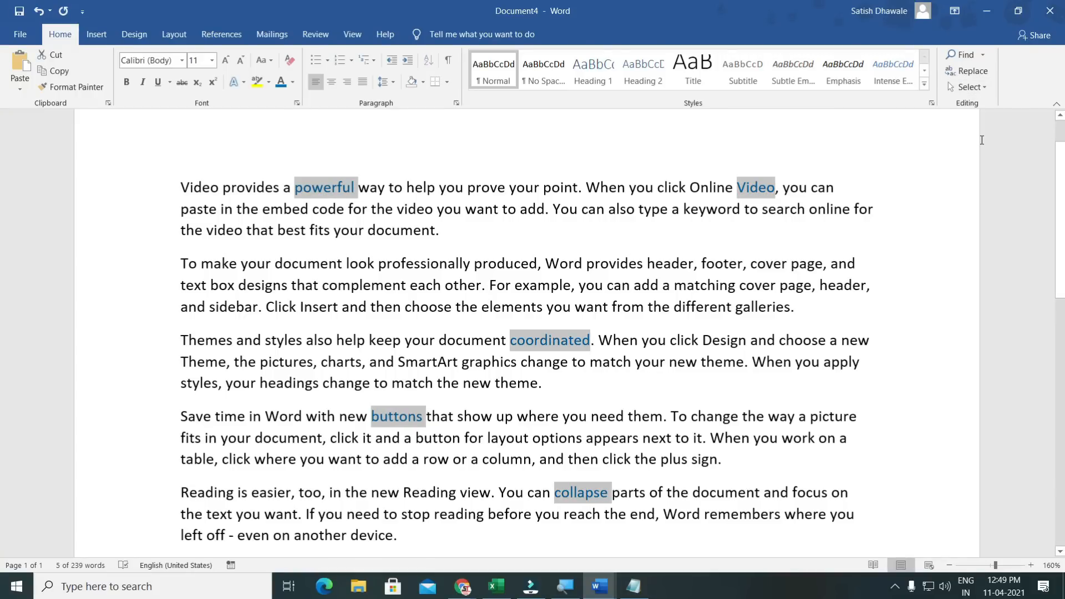
left_click(292, 82)
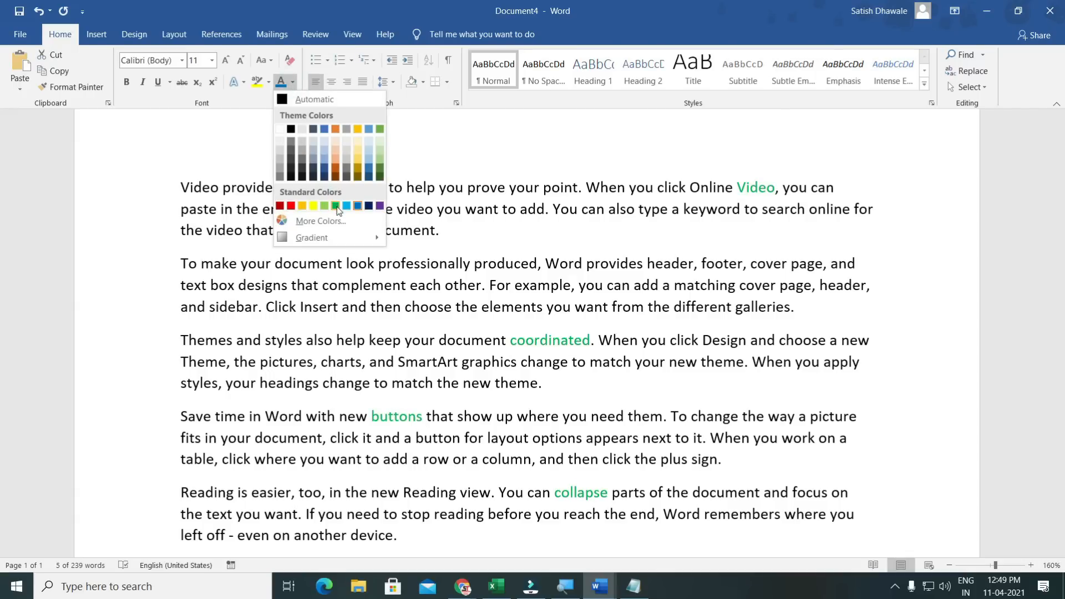
left_click(291, 205)
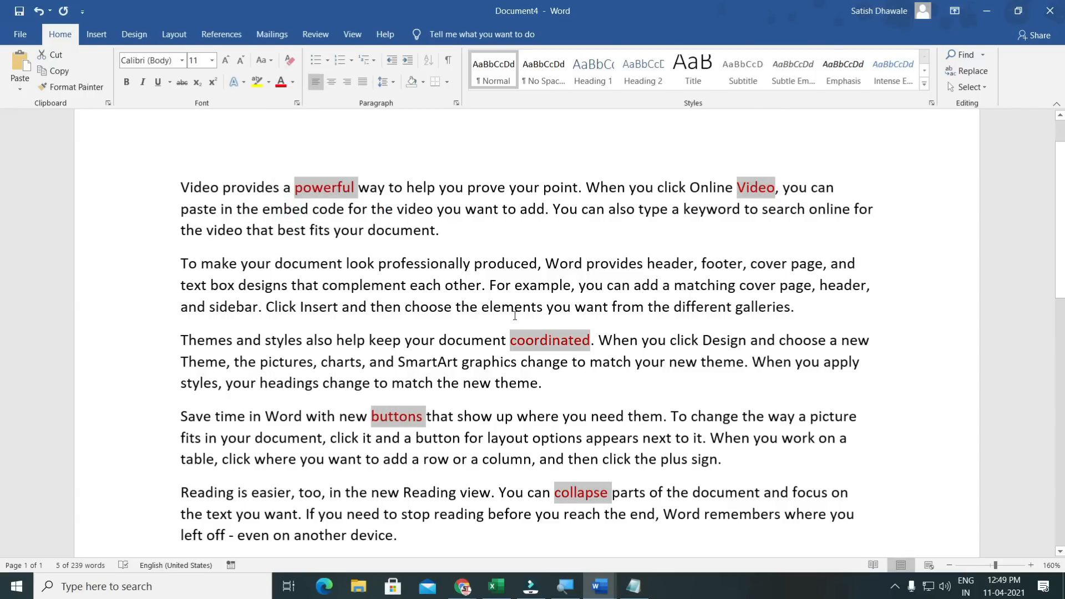
left_click(127, 84)
left_click(157, 83)
left_click(583, 317)
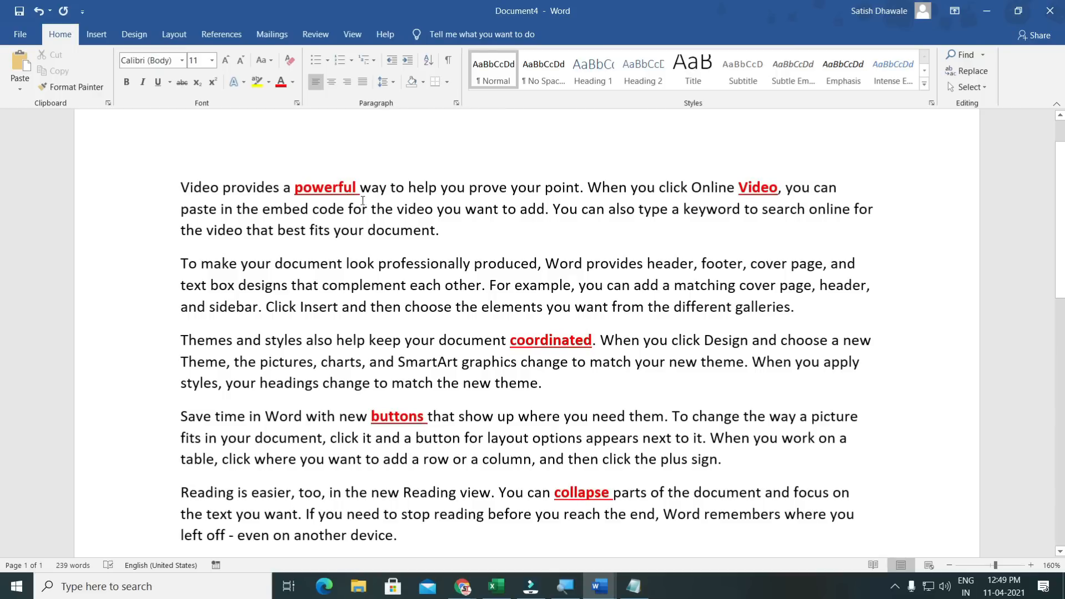
Select all text with formatting similar to the red, bold, underlined word "powerful" in the first paragraph.
left_click(339, 189)
left_click(978, 87)
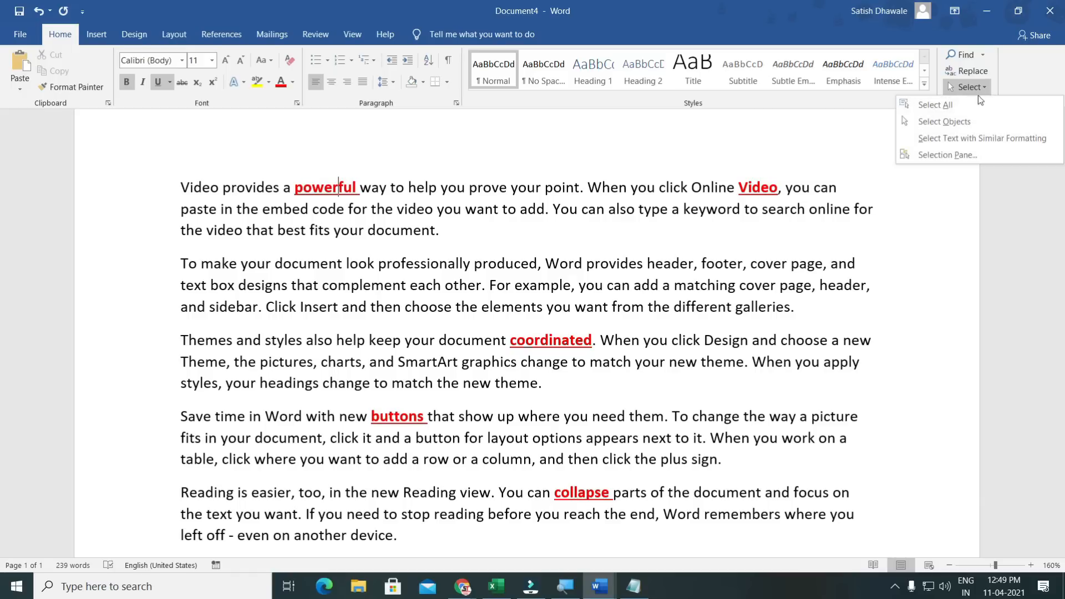
left_click(981, 138)
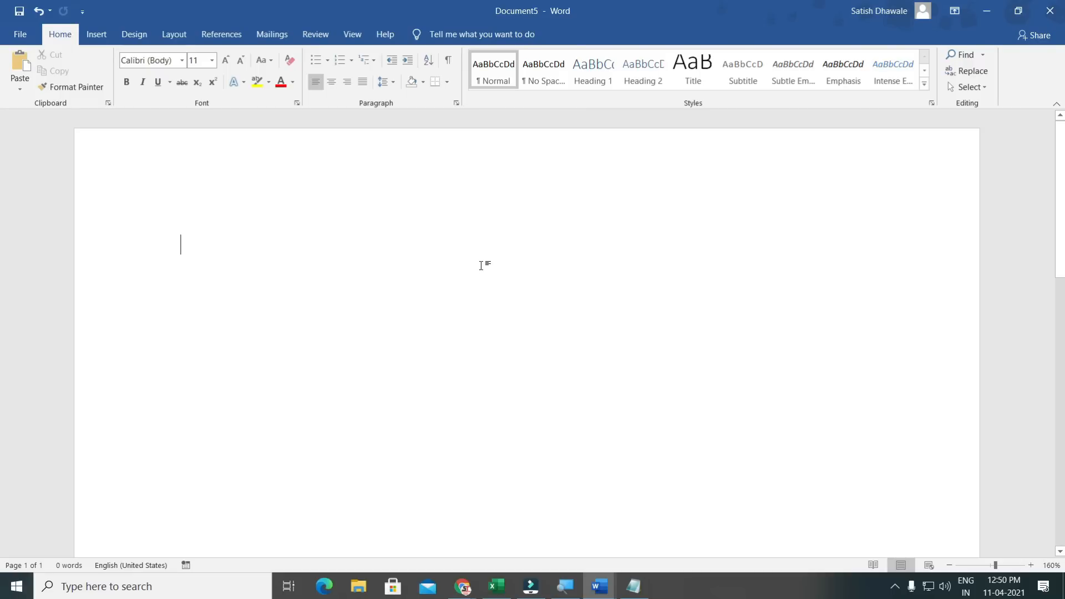
Open the Office Add-ins store from the blank document and browse the suggested add-ins.
left_click(98, 35)
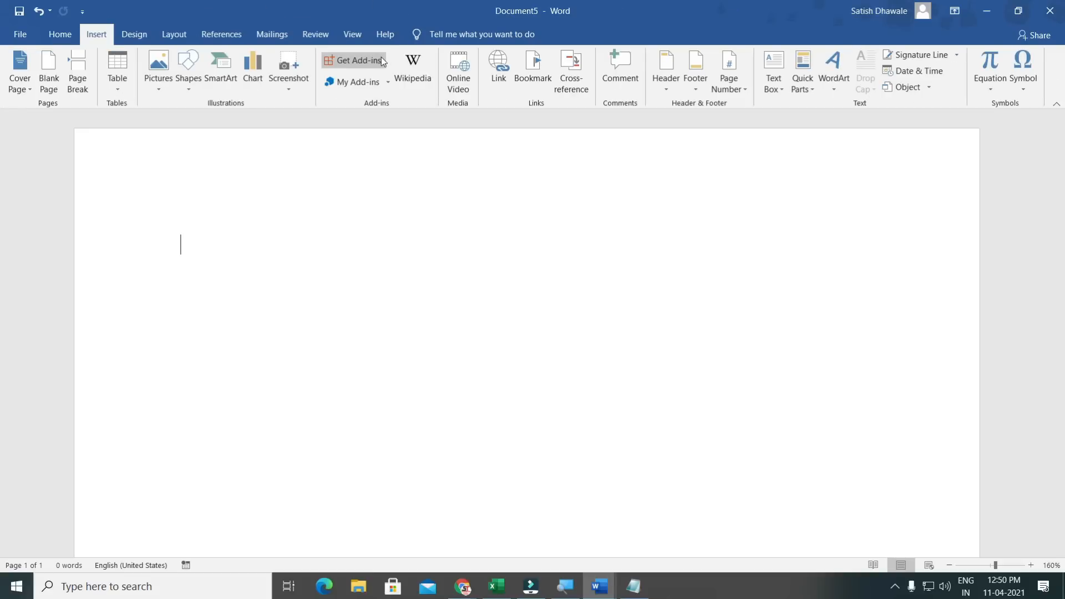
left_click(382, 59)
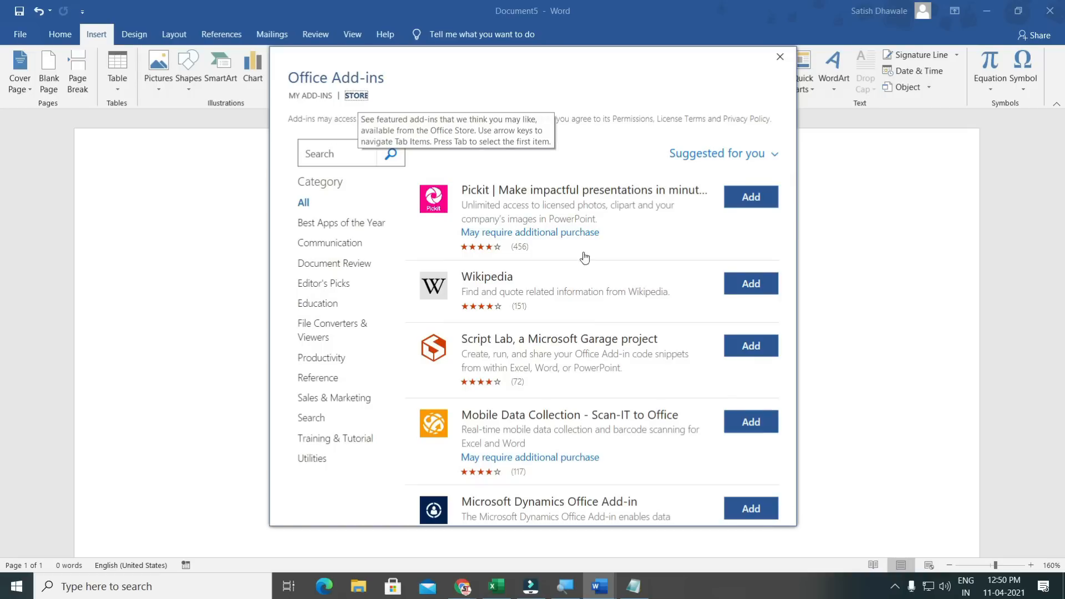
scroll(588, 261, "down", 3)
scroll(597, 303, "down", 12)
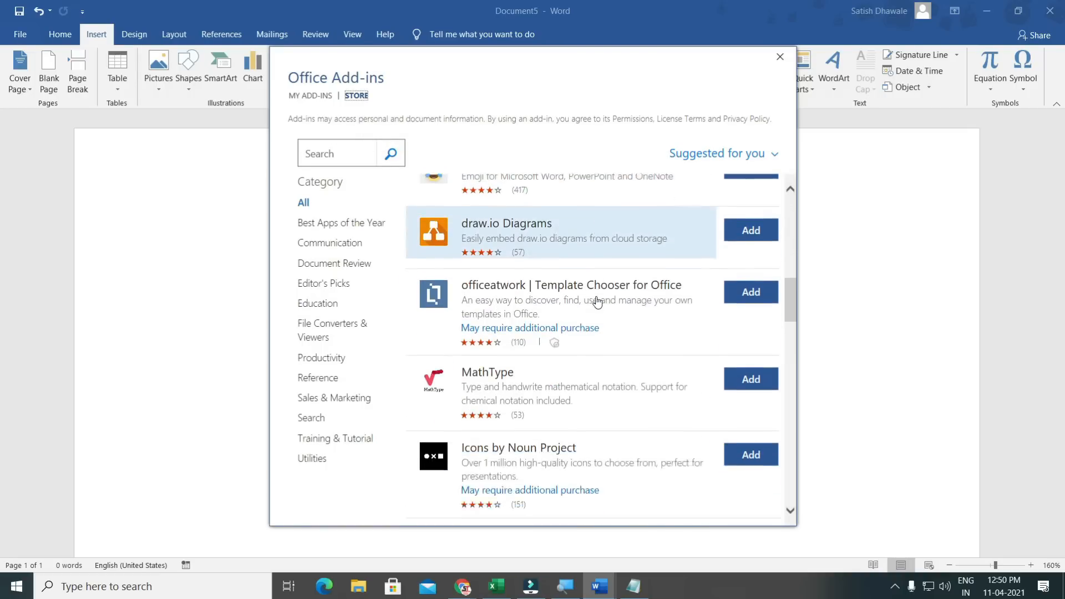
scroll(595, 309, "up", 15)
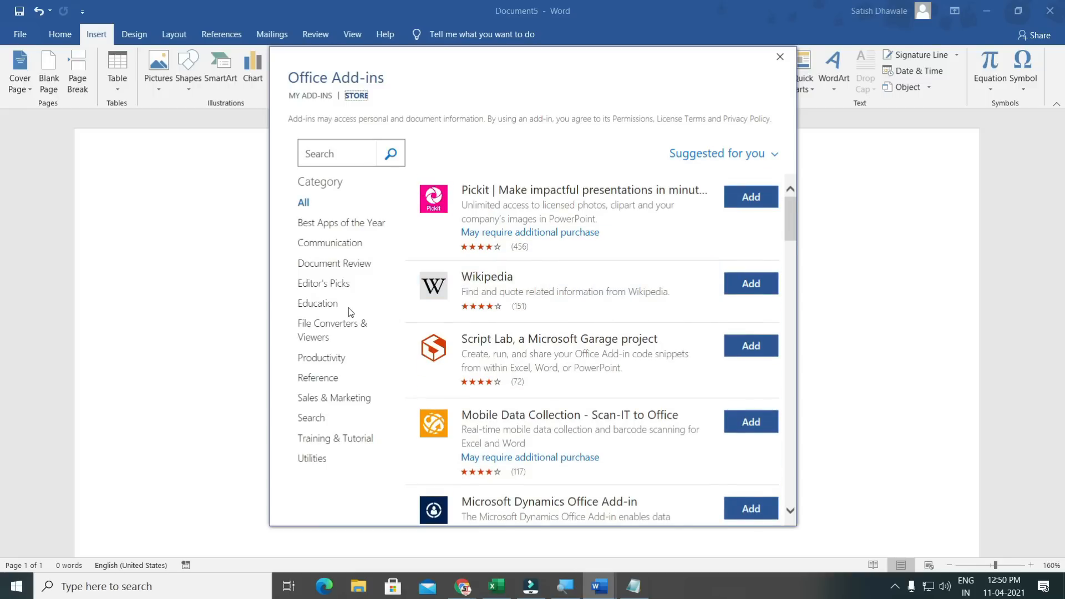
Search the add-in store for "EMOJI" and add Emoji Keyboard, accepting its license terms and dismissing the introductory tip.
left_click(334, 153)
type("EMON")
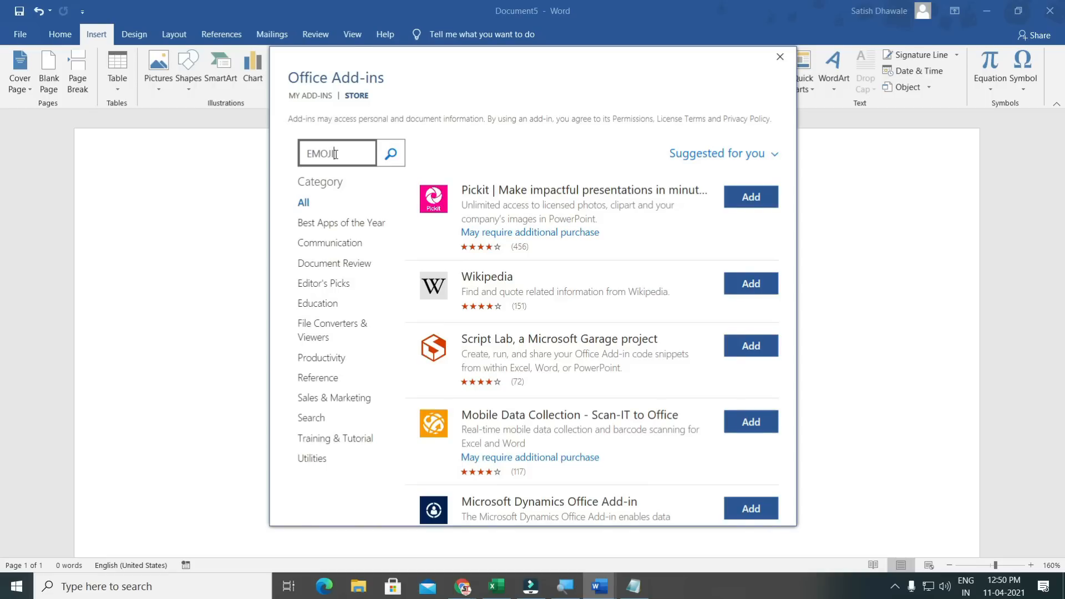
left_click(401, 160)
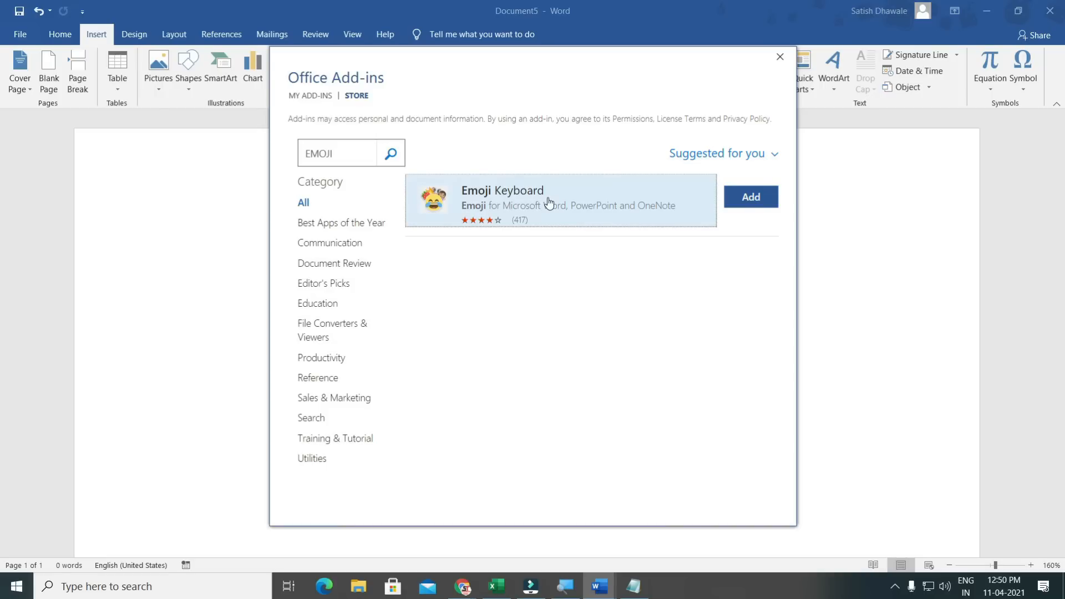
left_click(748, 202)
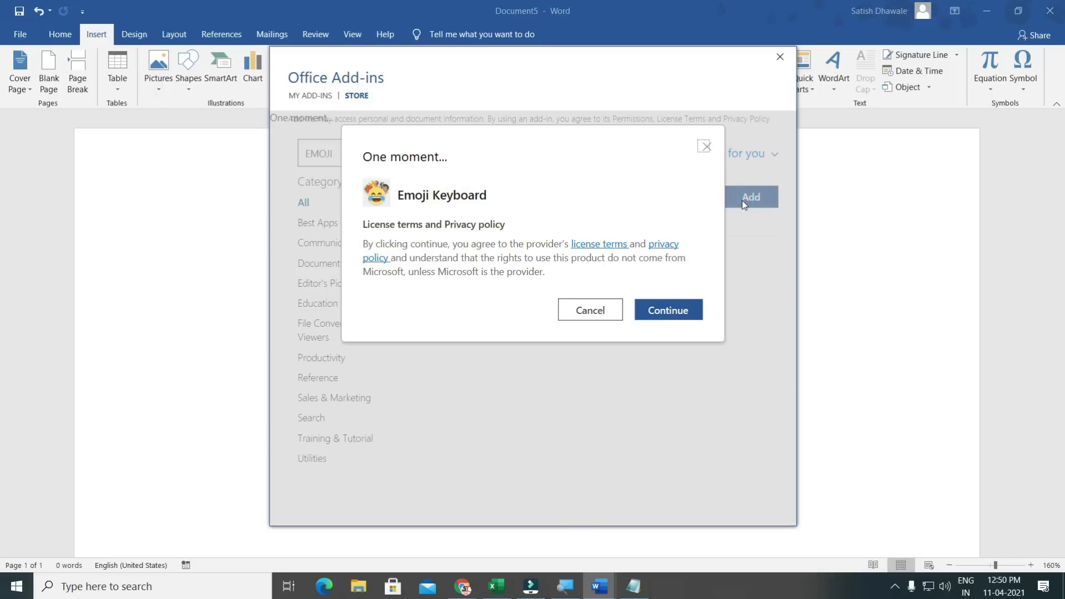
left_click(665, 314)
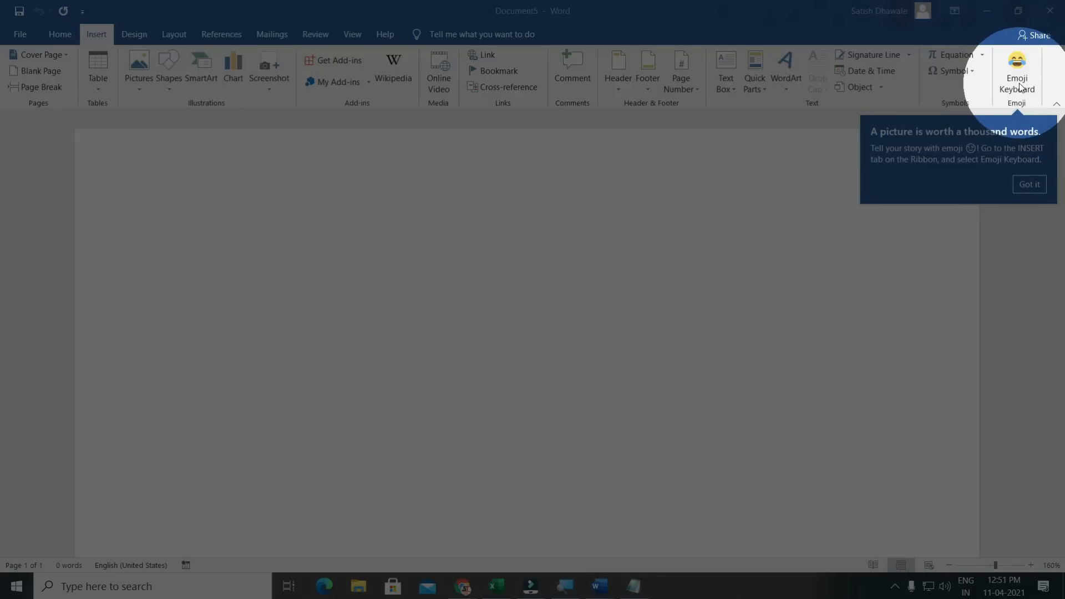
left_click(1030, 184)
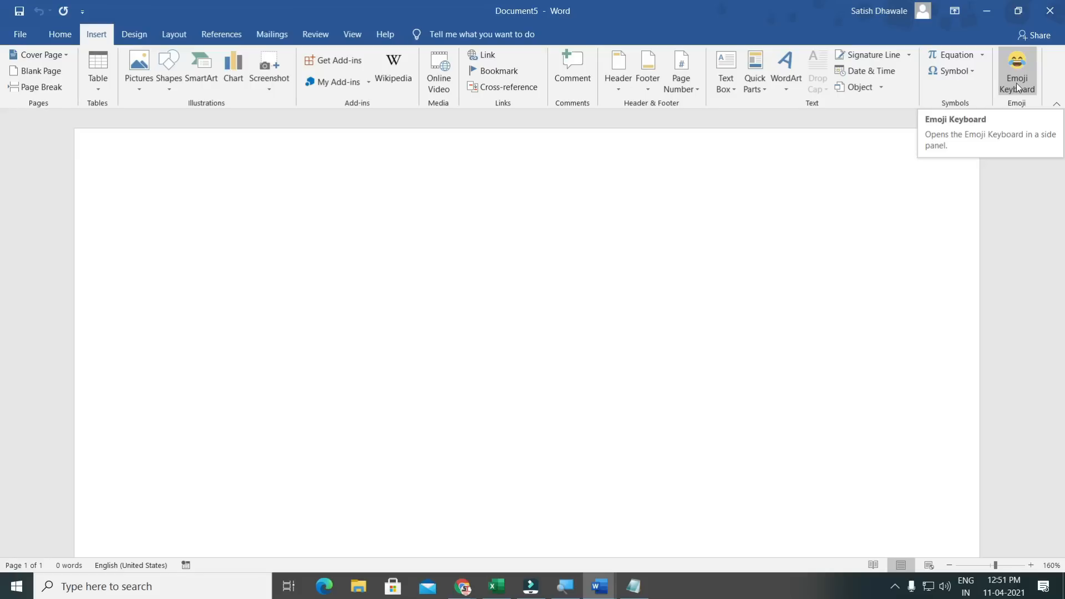
Open the Emoji Keyboard and browse its emoji categories from animals and food through flags, returning to Smileys & People.
left_click(1018, 84)
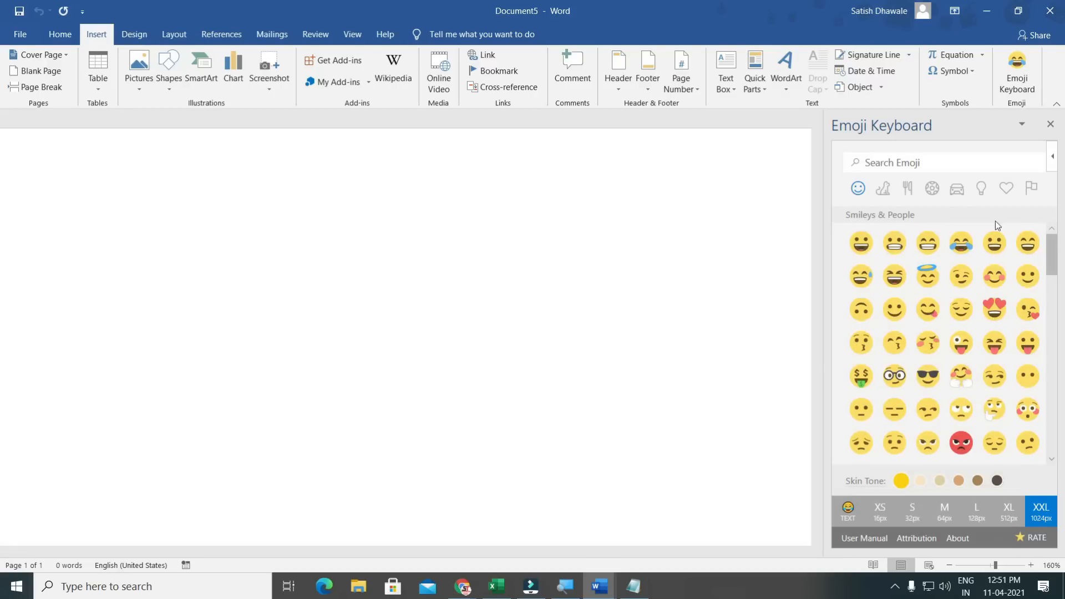
left_click(884, 190)
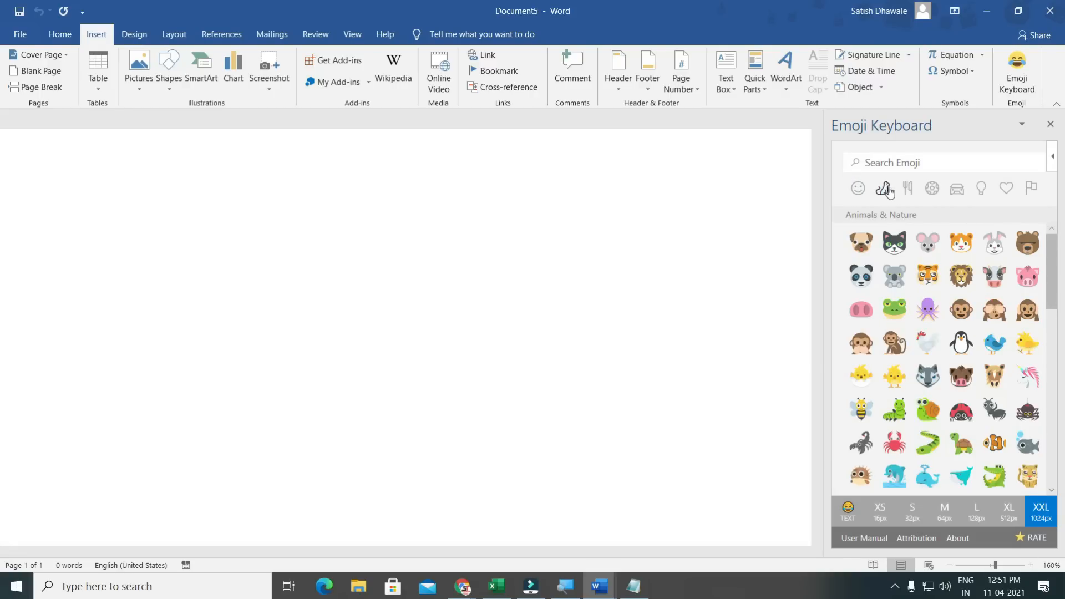
left_click(884, 191)
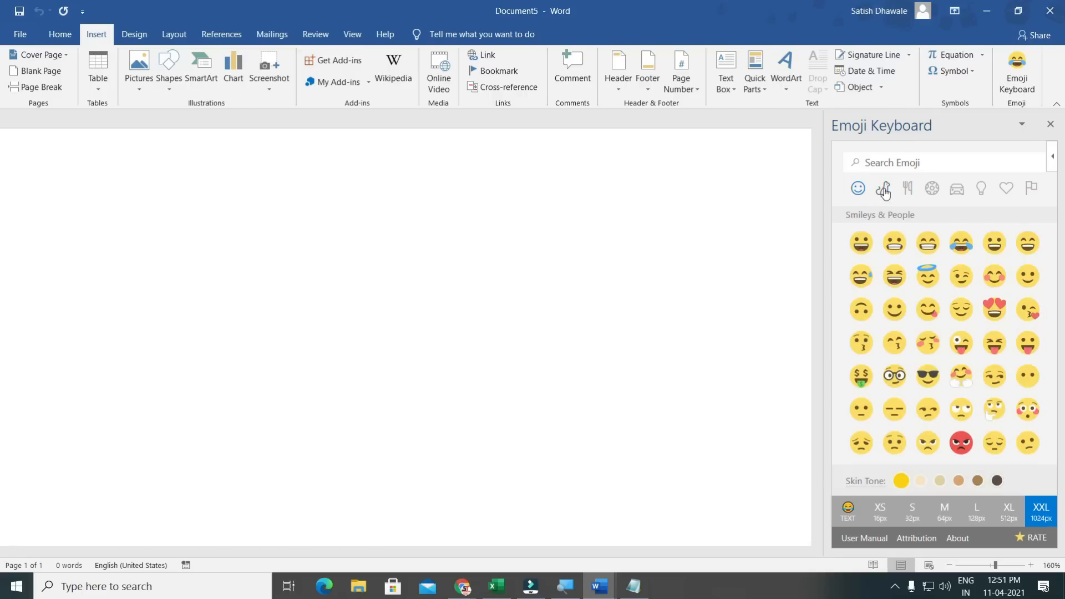
left_click(906, 192)
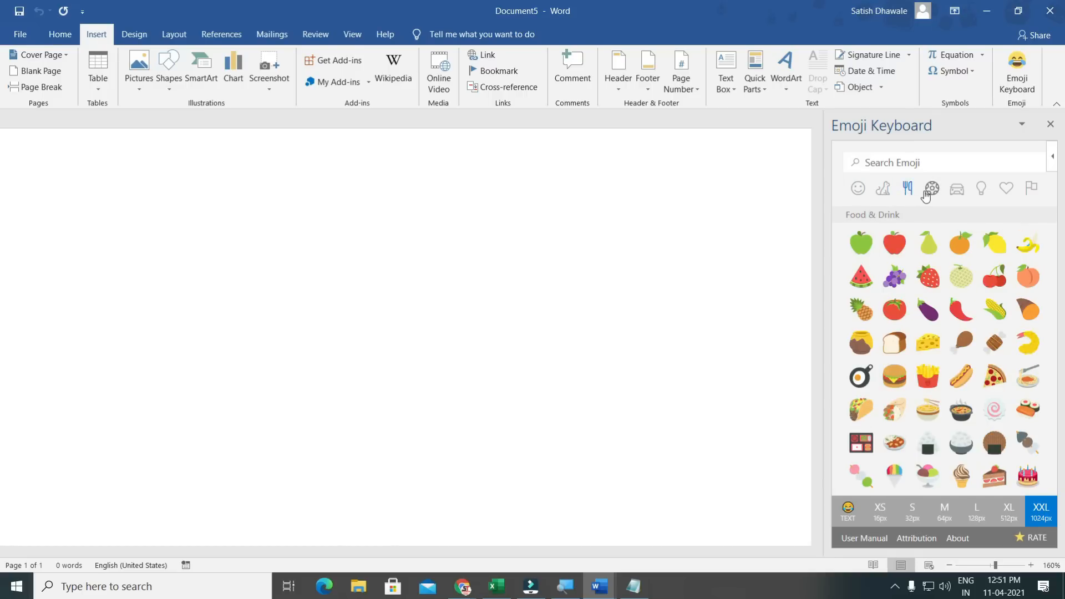
left_click(931, 192)
left_click(956, 191)
left_click(982, 193)
left_click(1006, 190)
left_click(1031, 189)
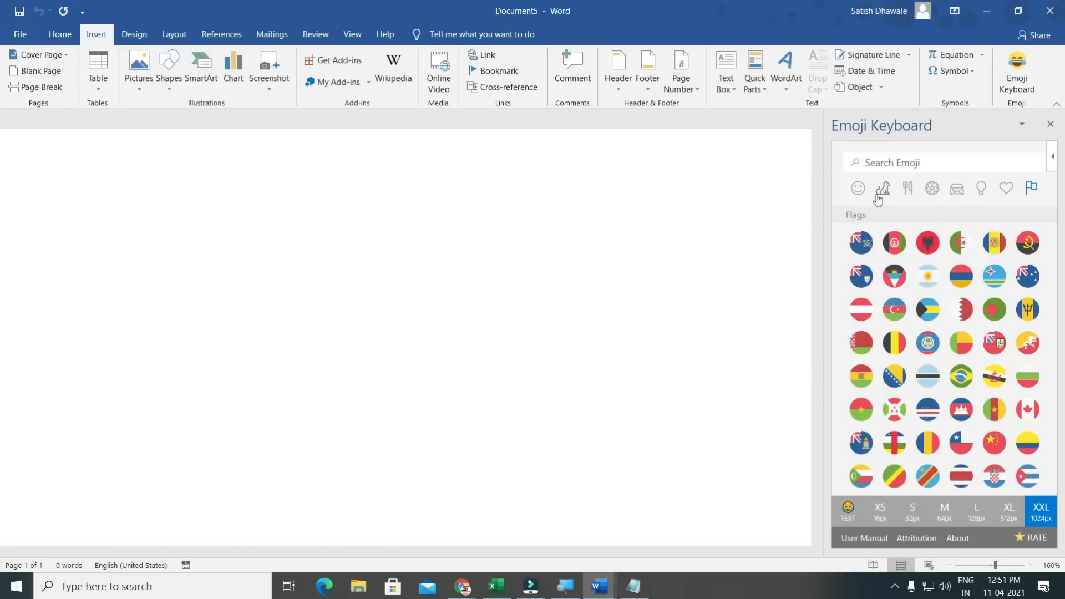
left_click(858, 190)
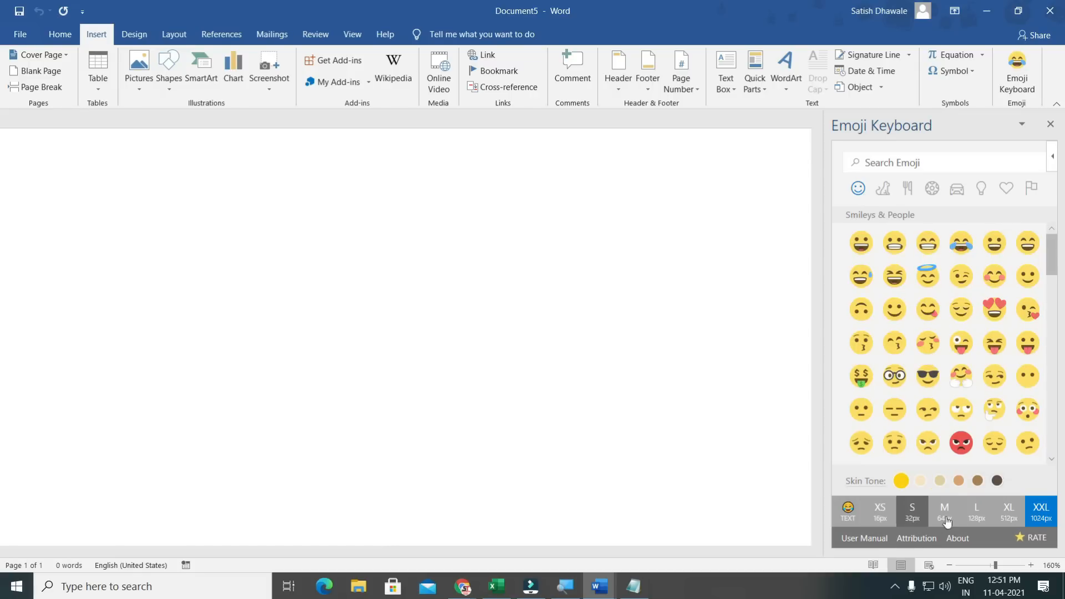
Insert the first grinning face emoji at XS (16px) size and a grinning emoji with smiling eyes at L (128px) size.
left_click(889, 518)
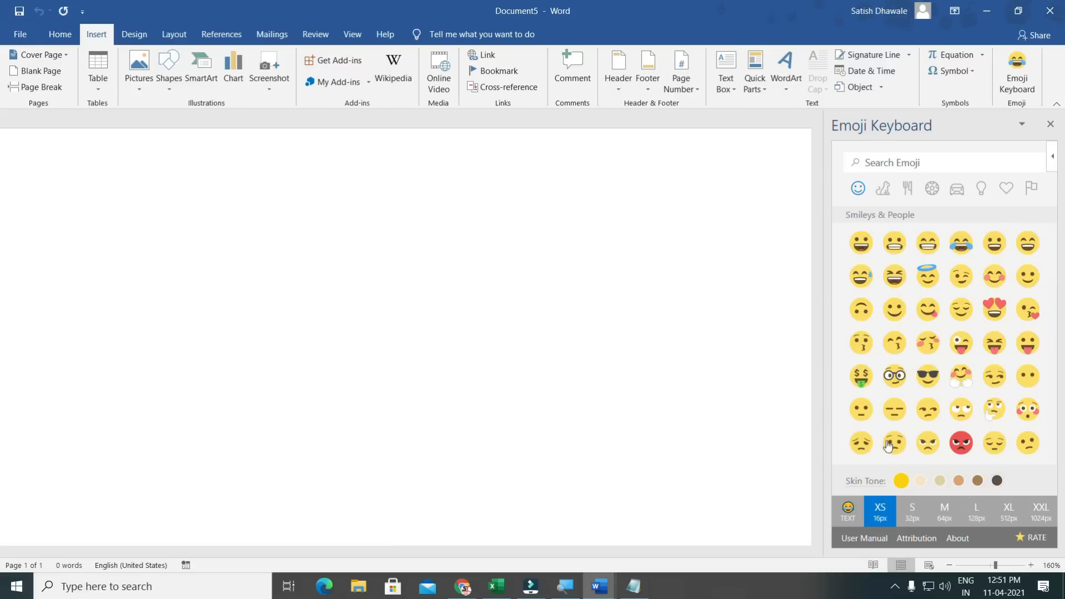
left_click(860, 246)
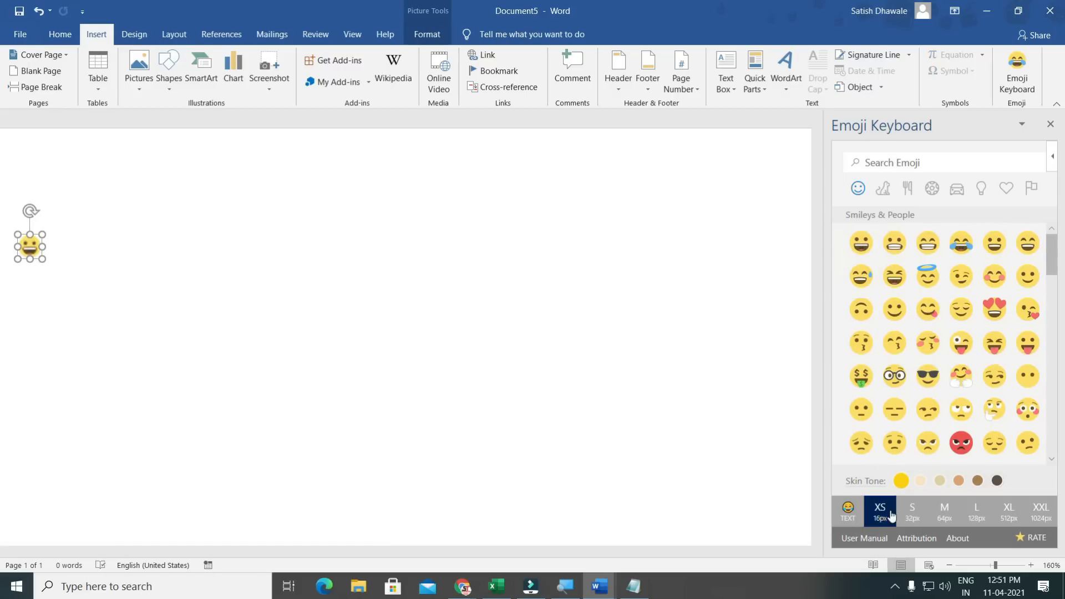
left_click(977, 510)
left_click(894, 244)
left_click(228, 255)
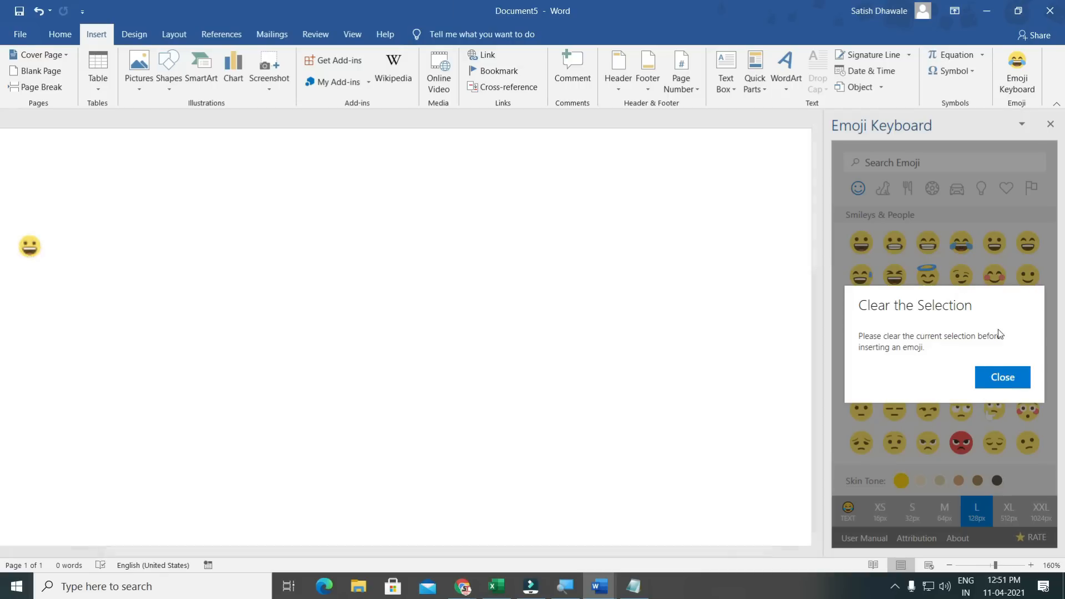
left_click(1003, 379)
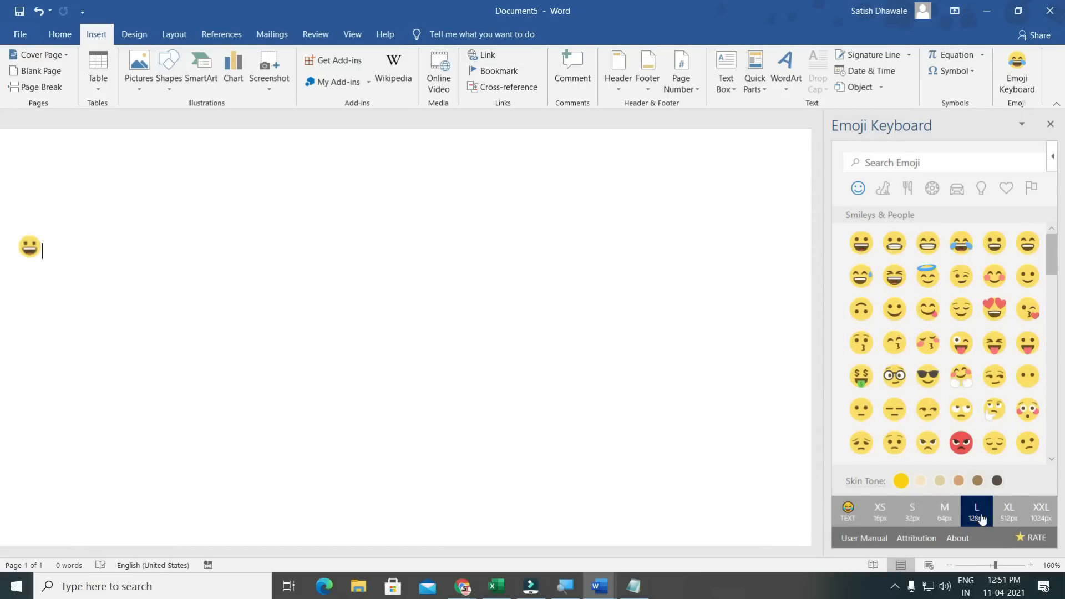
left_click(928, 245)
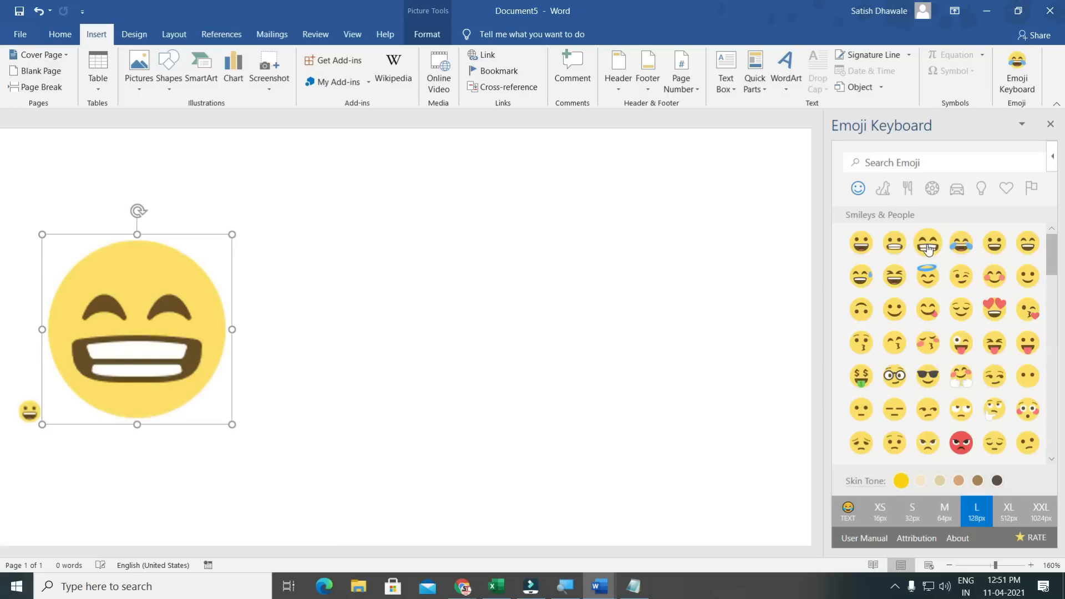
left_click(458, 409)
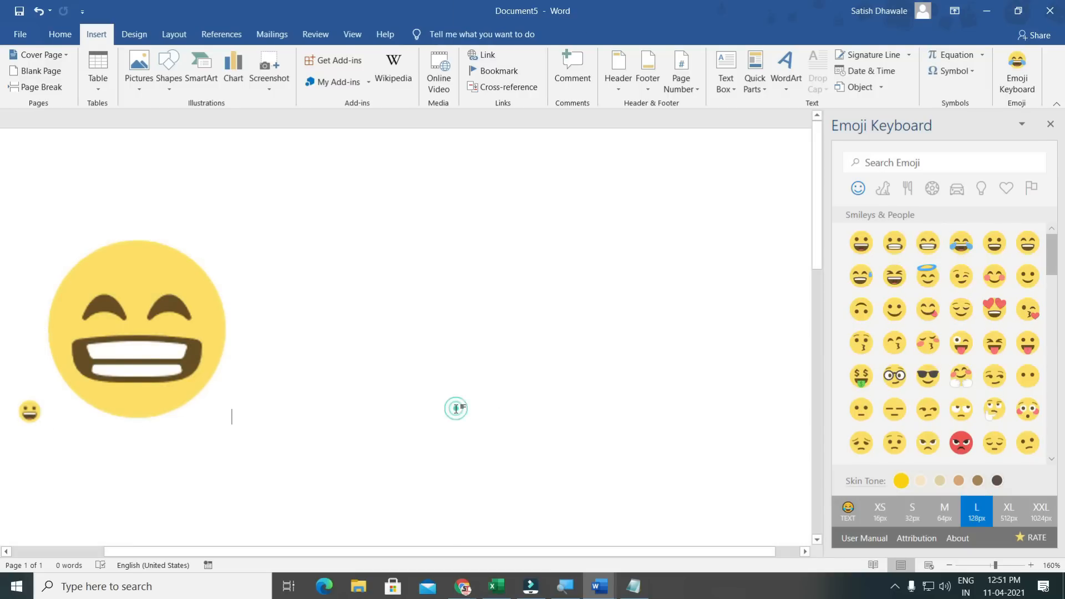
Insert the red angry face emoji at XXL (1024px) size and undo the insertion.
left_click(1041, 513)
left_click(953, 451)
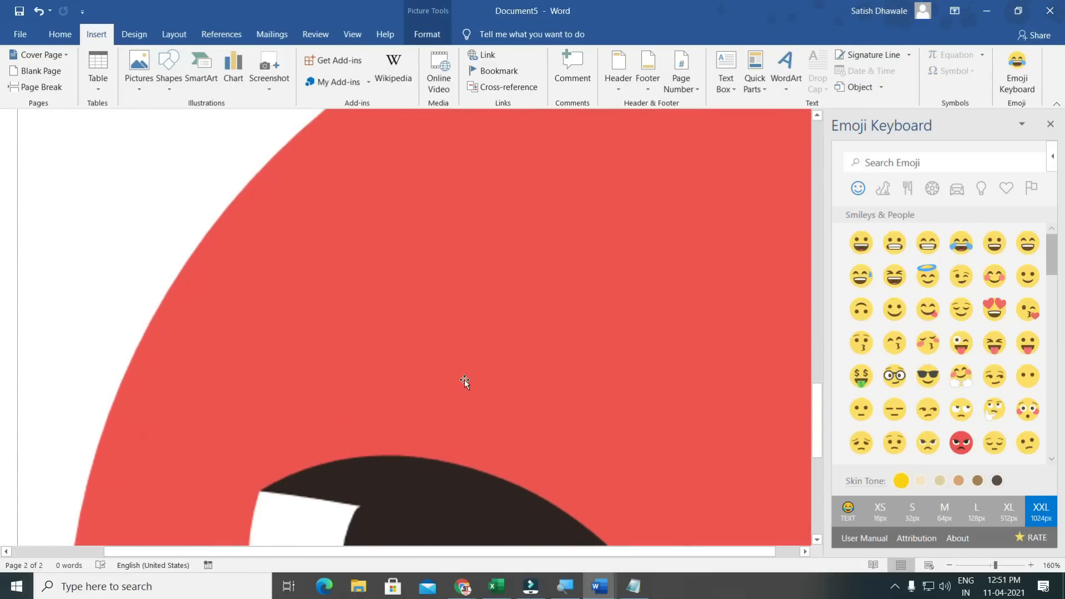
key("ctrl+z")
Delete the two remaining emojis from the document and close the Emoji Keyboard.
left_click(167, 311)
key("Delete")
key("BackSpace")
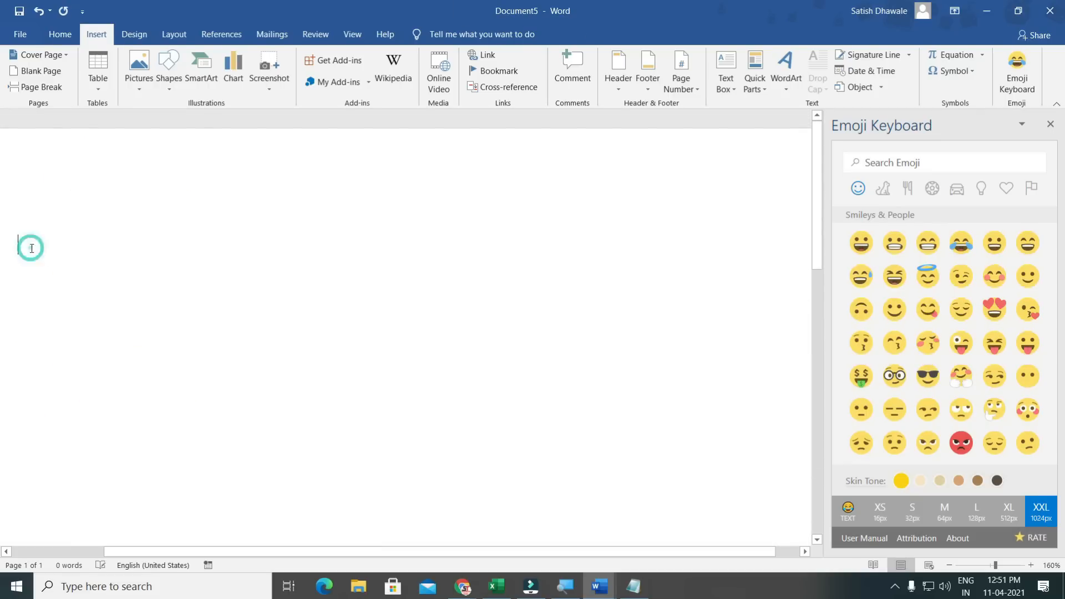
left_click(1050, 124)
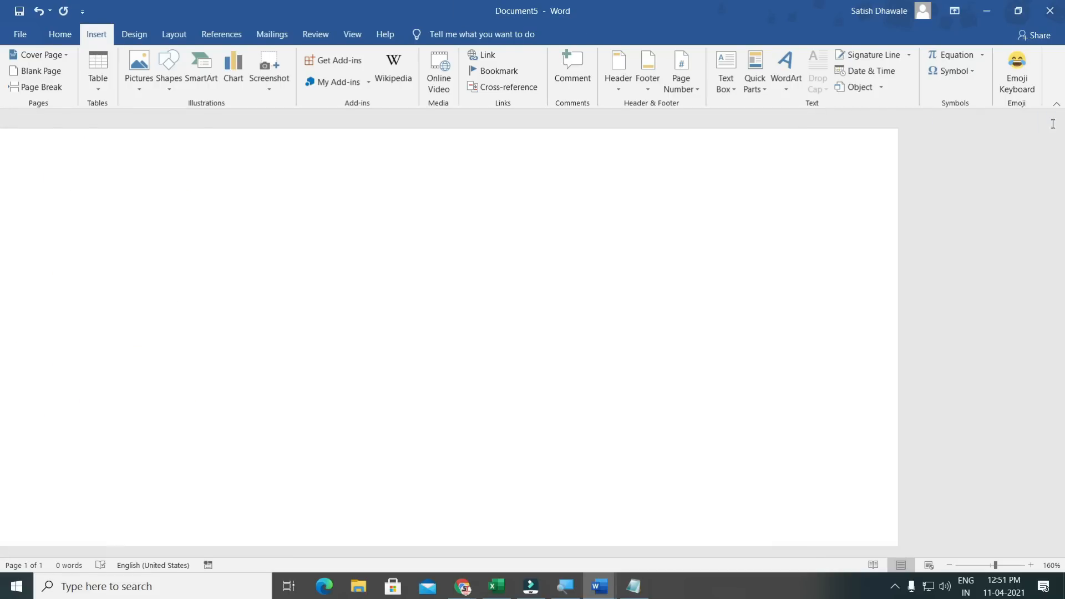
Add the Symbol Search add-in from the Office Add-ins store, accepting its license terms and dismissing the introductory tip.
left_click(335, 60)
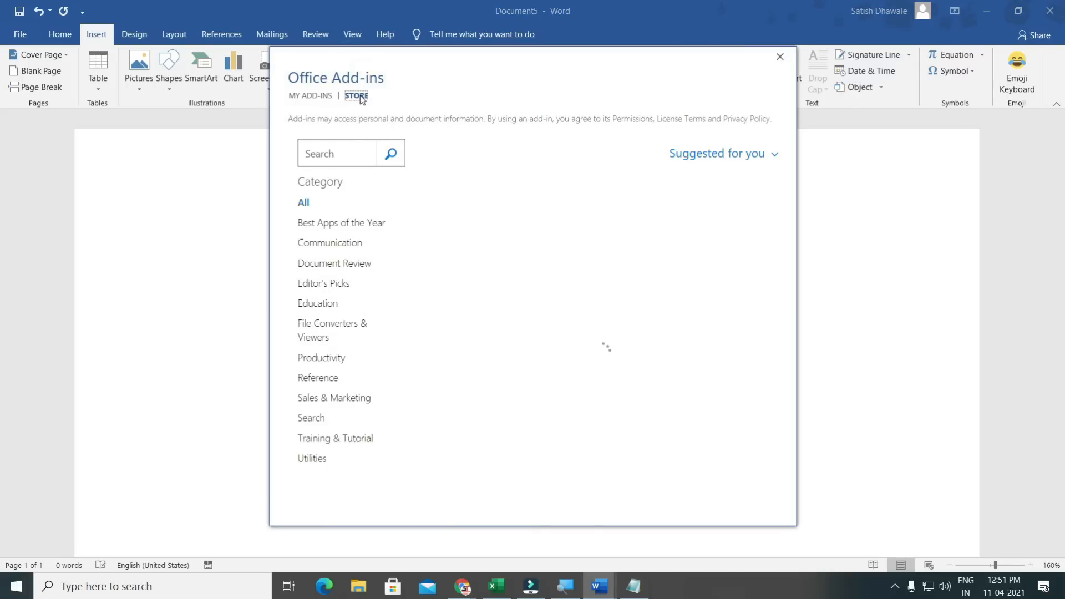
left_click(349, 156)
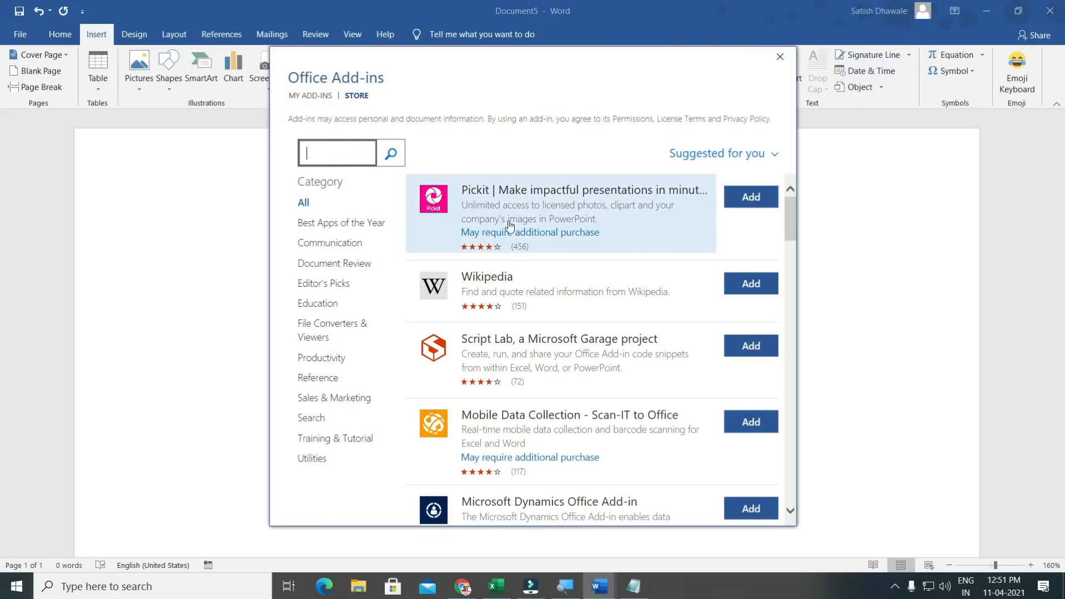
scroll(547, 273, "down", 10)
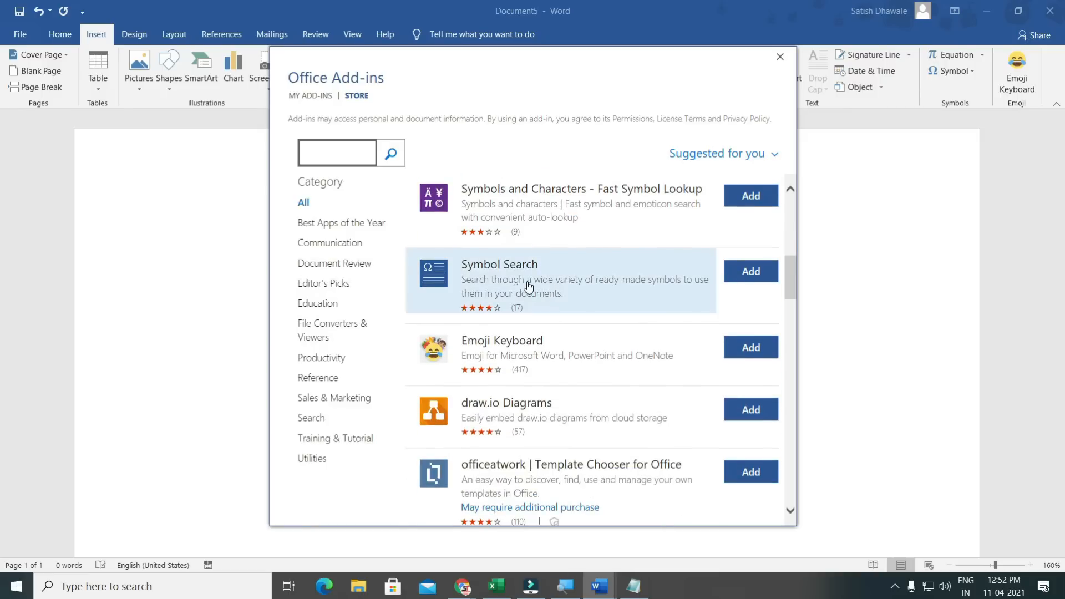
left_click(747, 273)
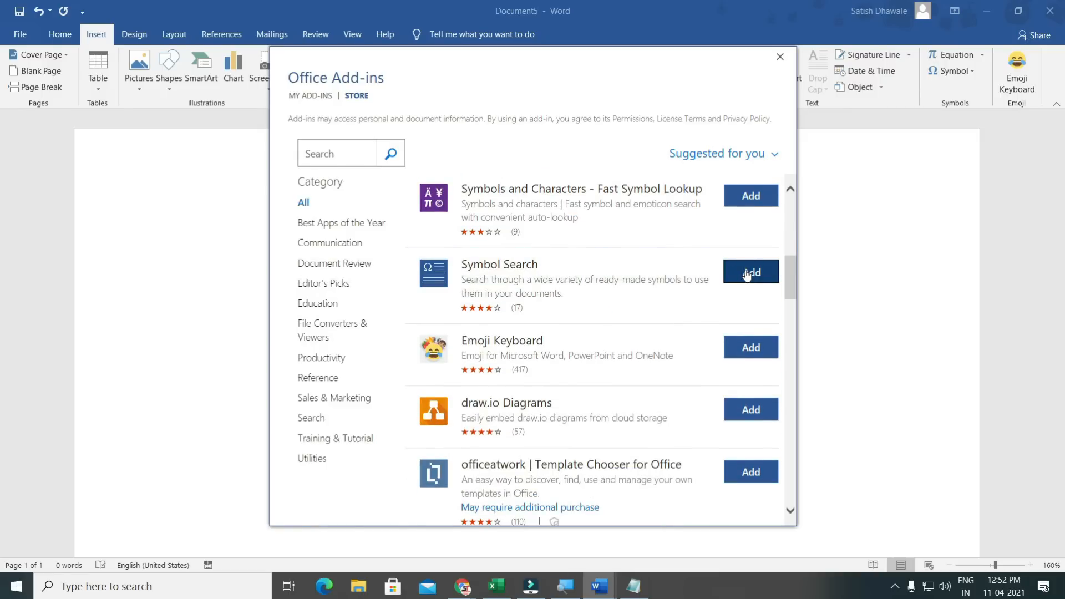
left_click(429, 395)
left_click(666, 438)
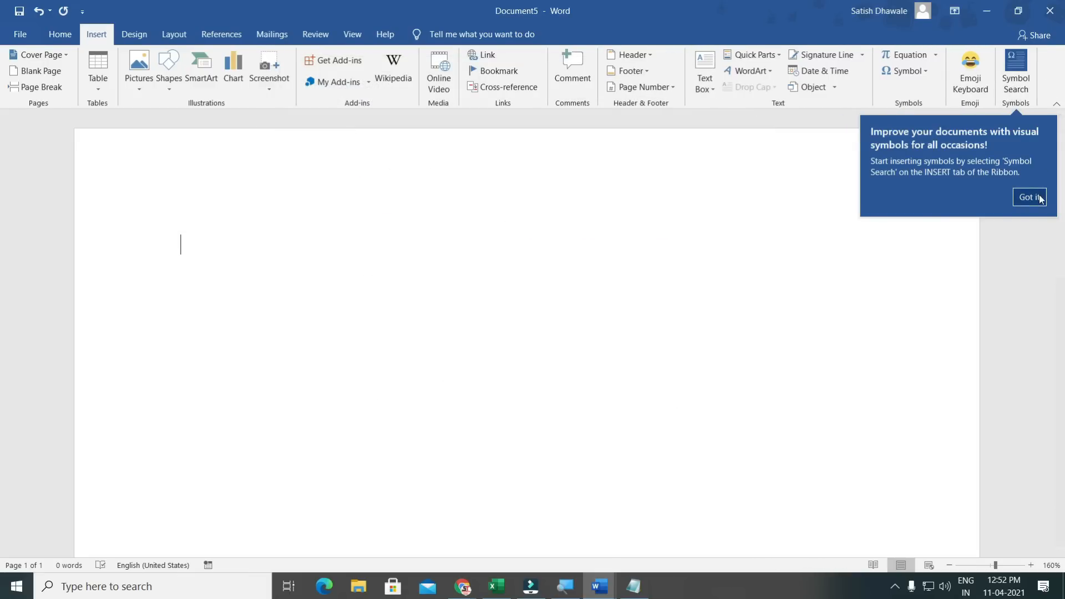
left_click(1031, 198)
Open Symbol Search and browse its symbol categories and the symbols available under Animals.
left_click(1016, 75)
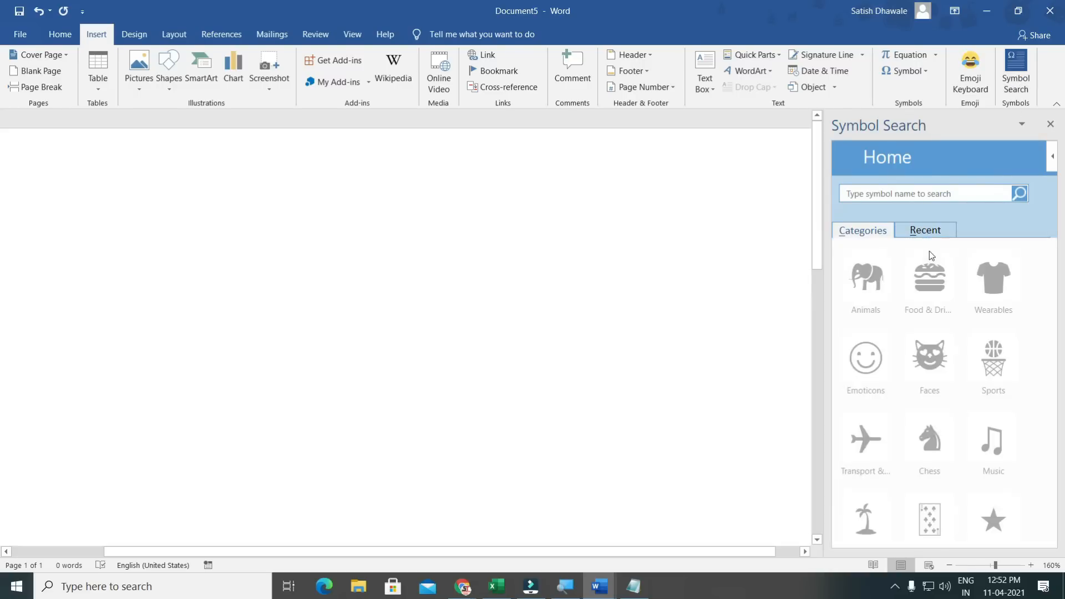
scroll(922, 379, "down", 3)
scroll(923, 379, "down", 10)
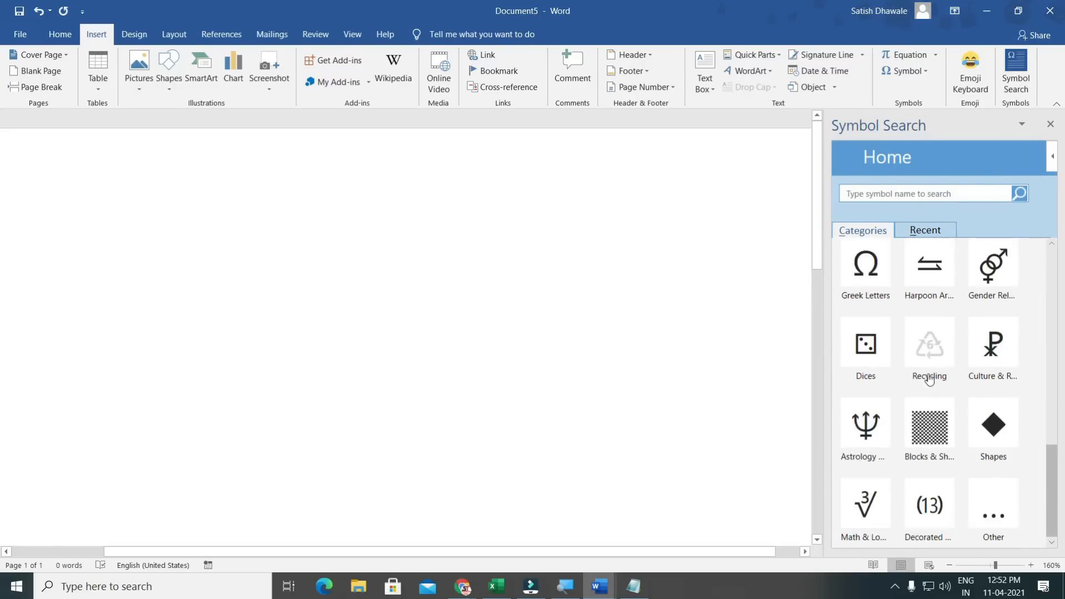
scroll(929, 381, "up", 7)
scroll(949, 415, "up", 6)
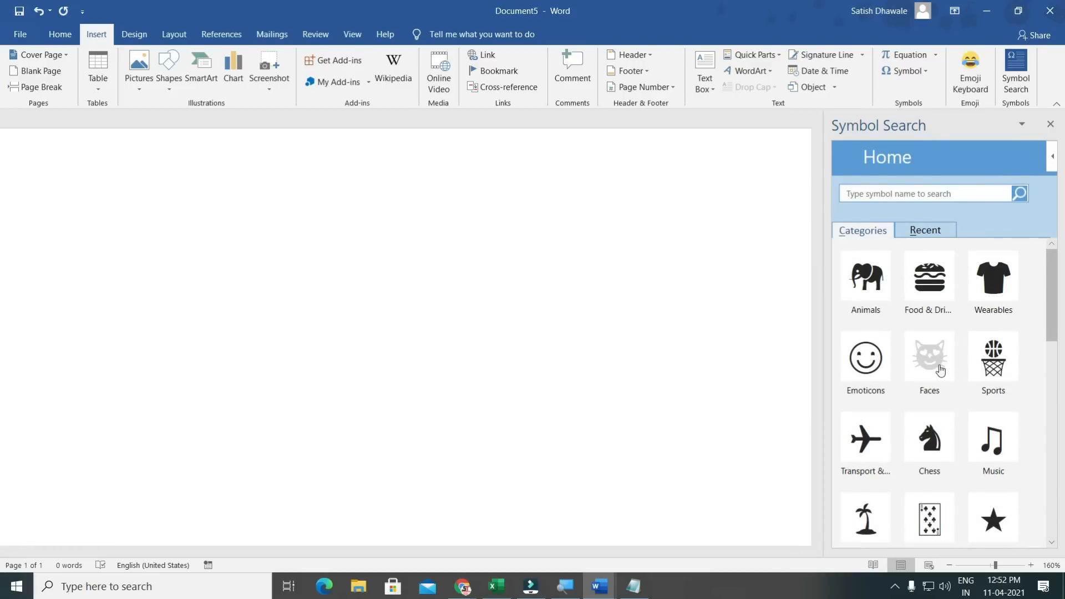
left_click(881, 288)
scroll(910, 355, "down", 8)
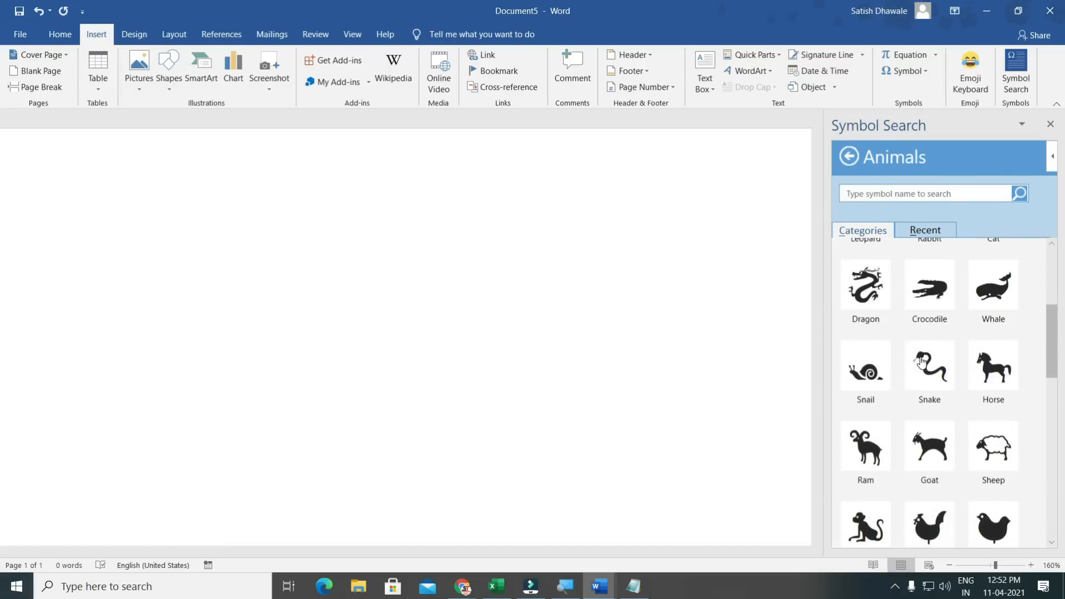
scroll(923, 364, "down", 8)
scroll(924, 367, "up", 3)
scroll(924, 367, "up", 8)
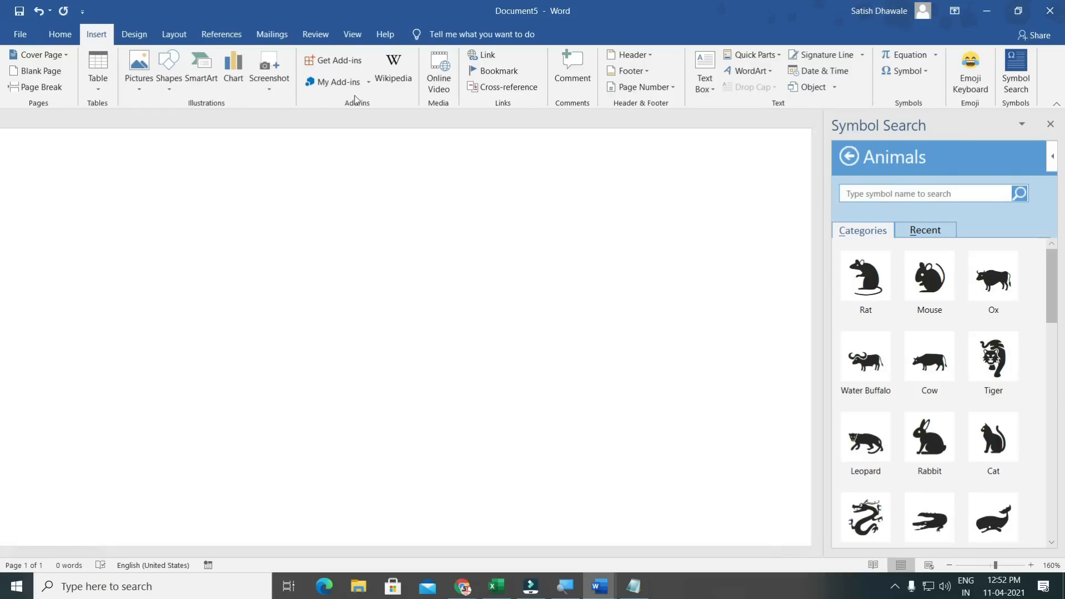
Remove the Emoji Keyboard add-in from the installed add-ins and confirm the removal.
left_click(338, 86)
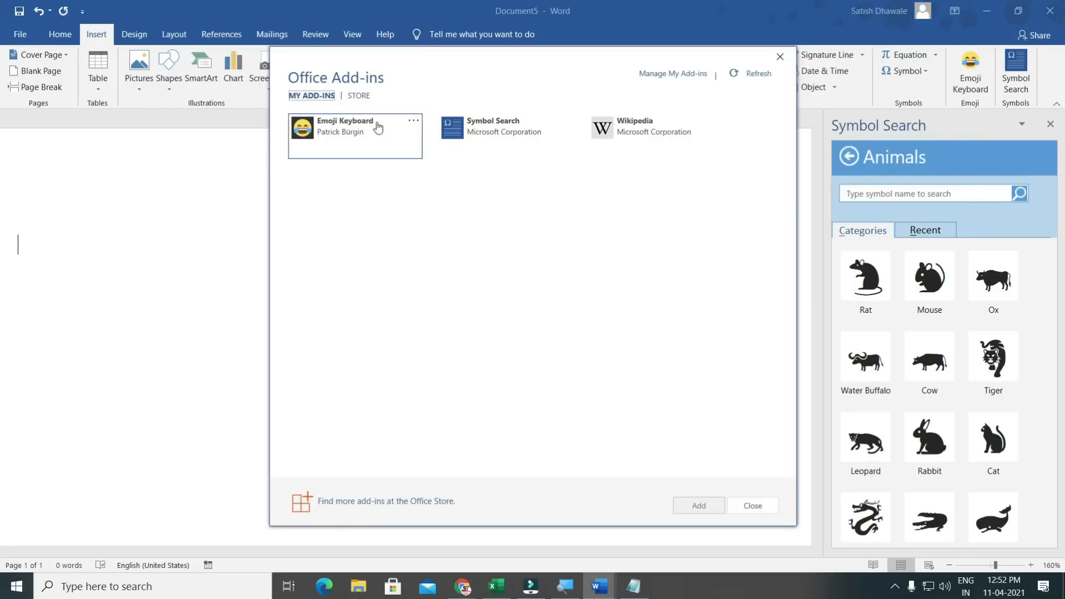
left_click(412, 122)
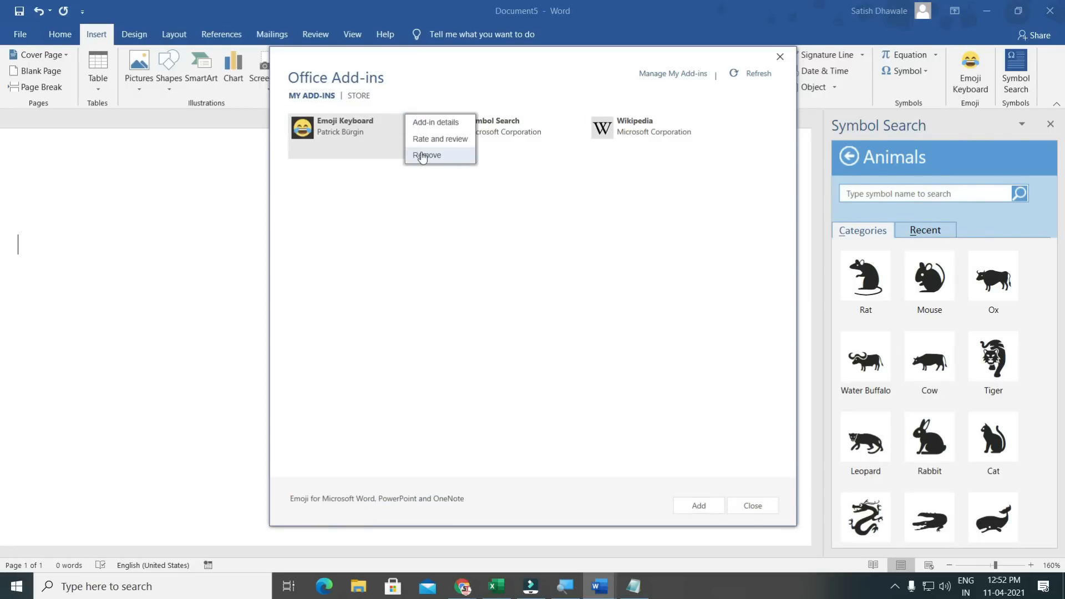
left_click(422, 156)
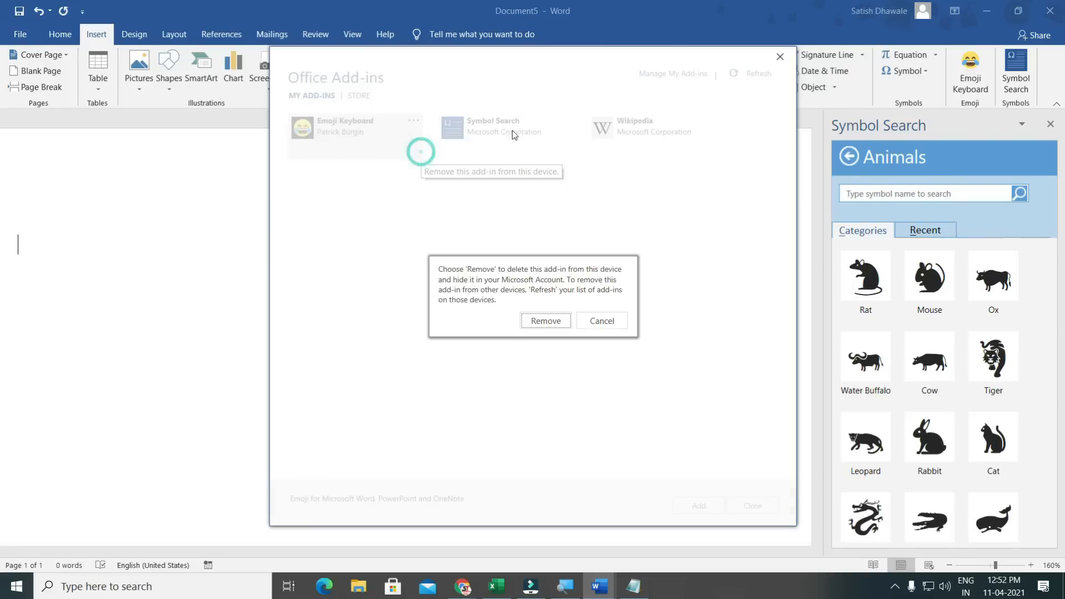
left_click(550, 320)
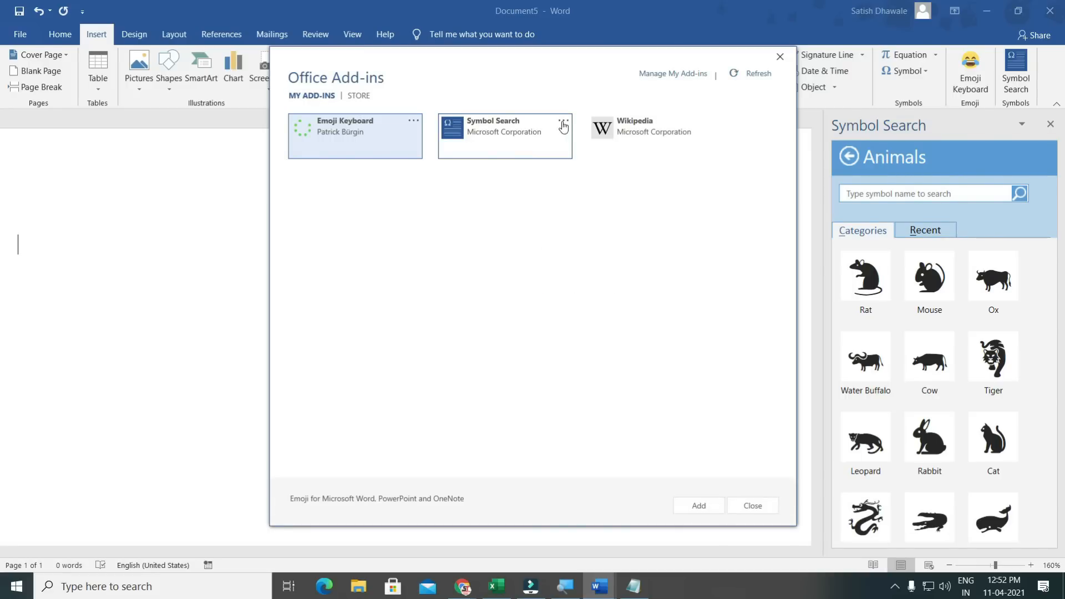
Remove the Symbol Search add-in from the installed add-ins and close the Office Add-ins dialog.
left_click(413, 121)
left_click(423, 156)
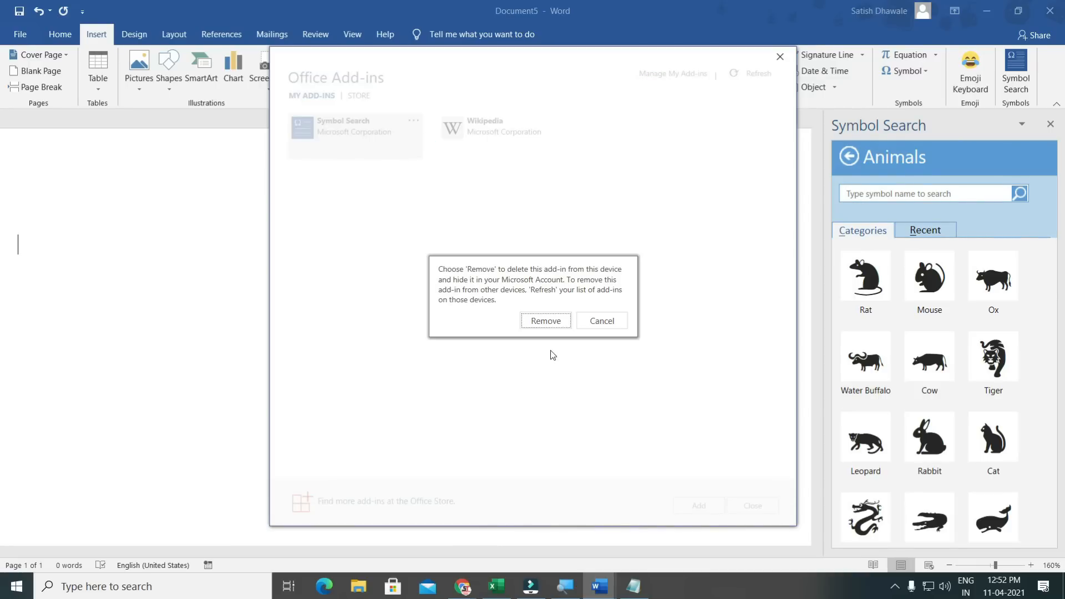
left_click(555, 320)
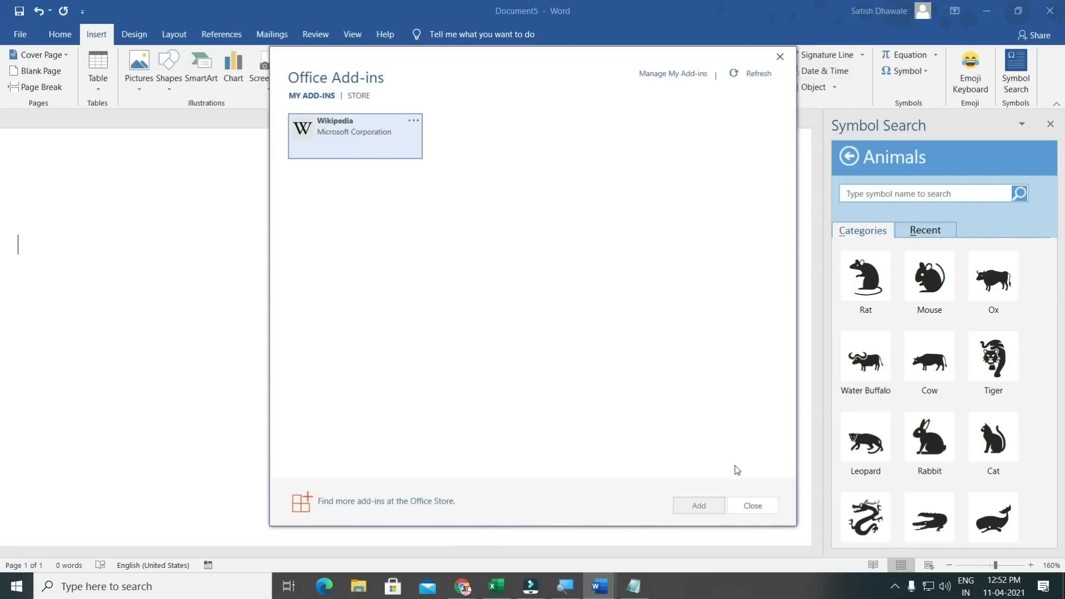
left_click(749, 506)
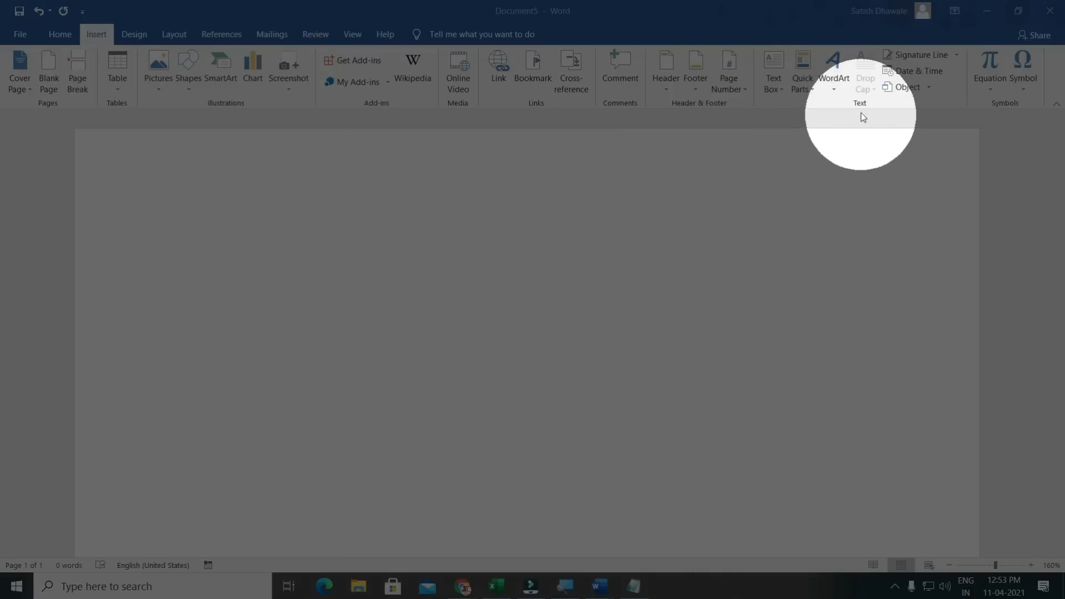
Insert ppt.pptx from the Documents folder as an object, with the link to file option enabled.
left_click(930, 90)
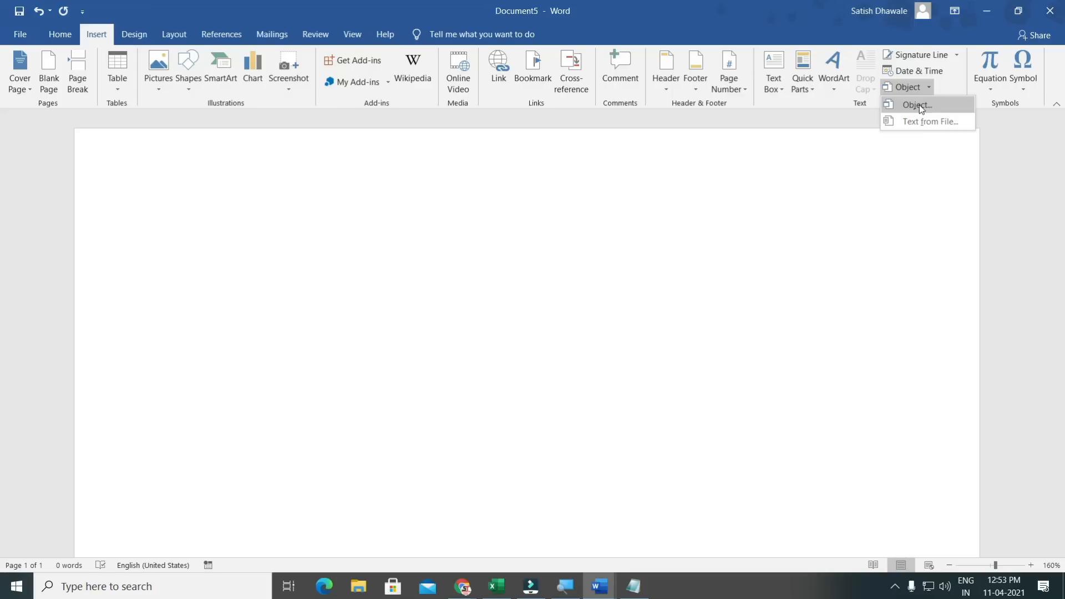
left_click(918, 105)
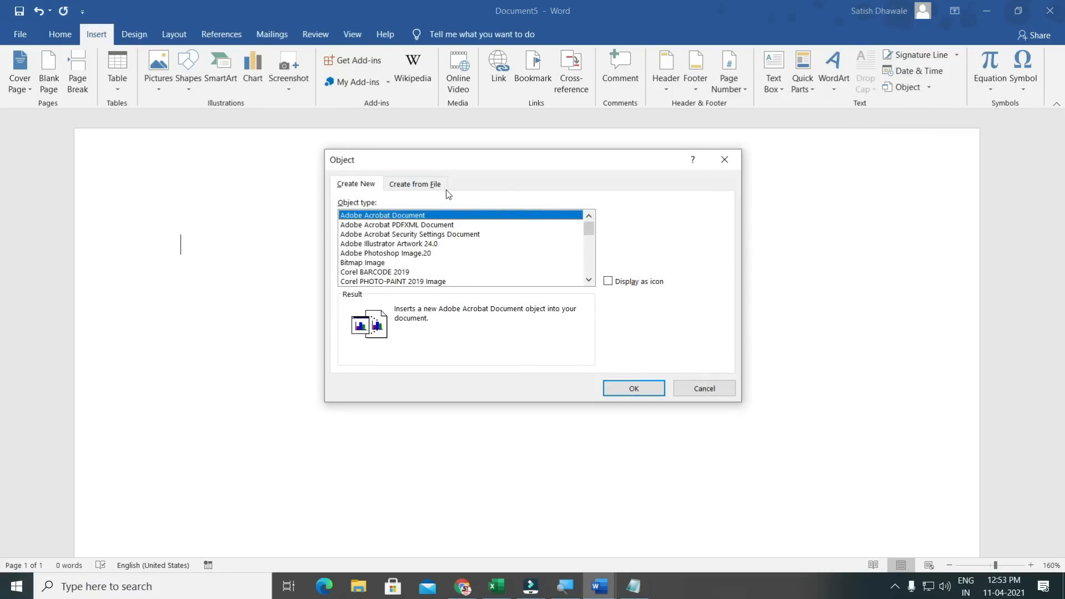
left_click(432, 185)
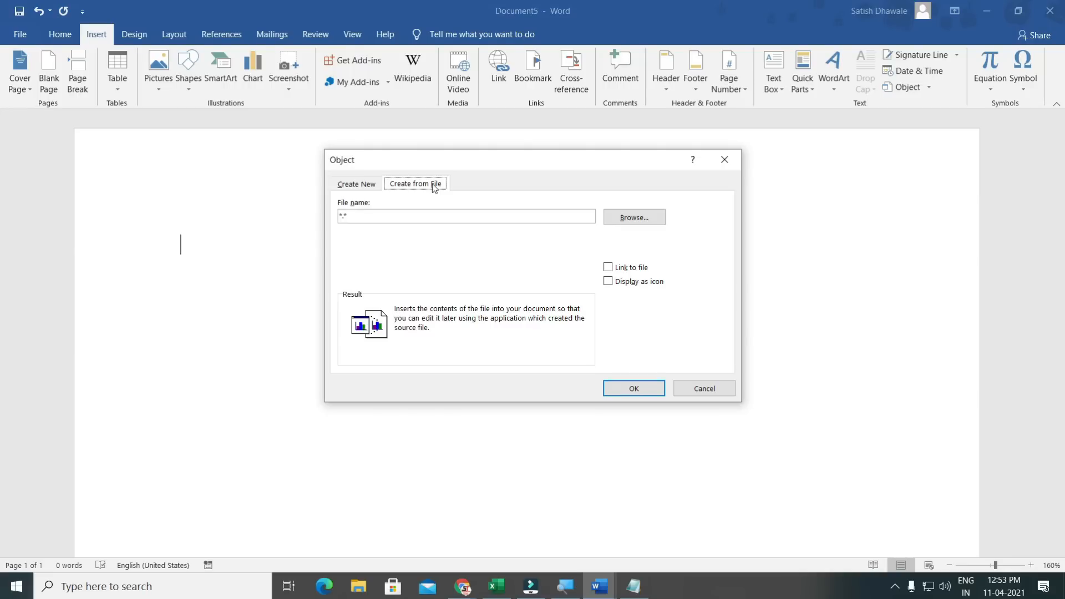
left_click(637, 218)
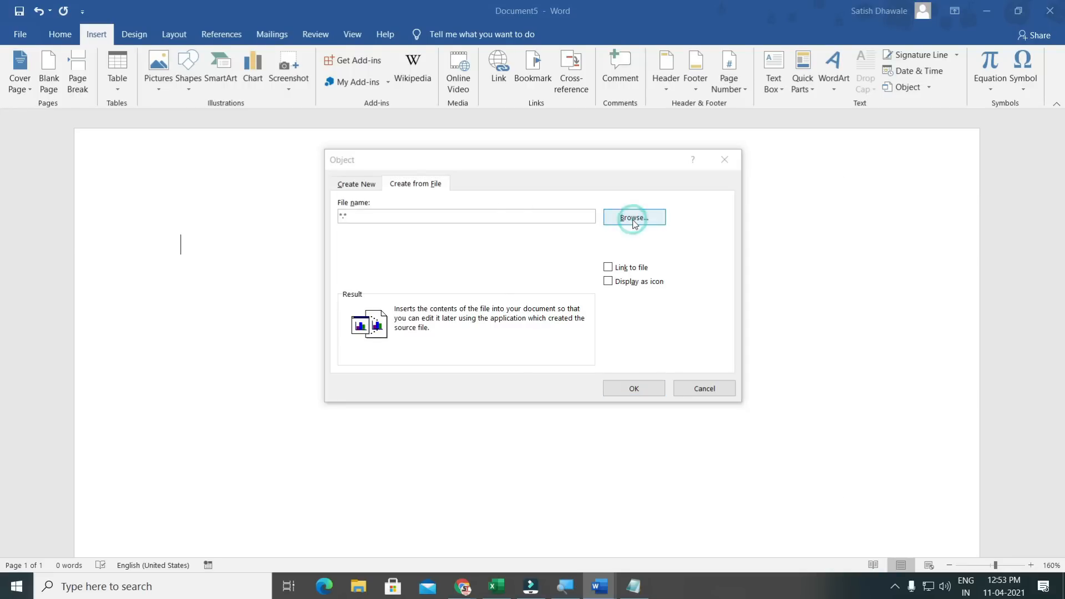
scroll(523, 376, "down", 15)
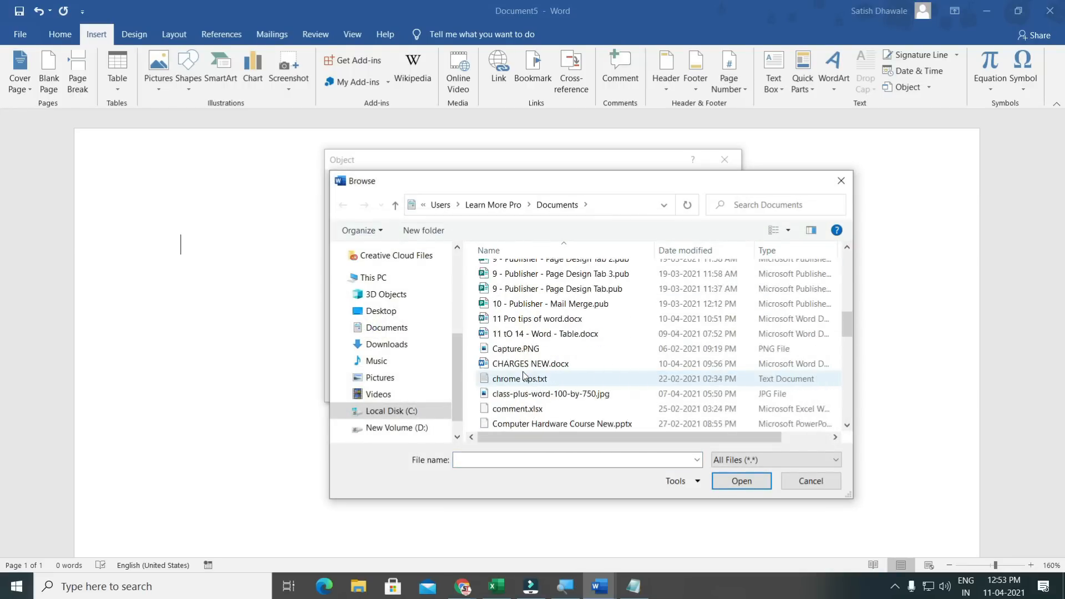
scroll(523, 377, "up", 1)
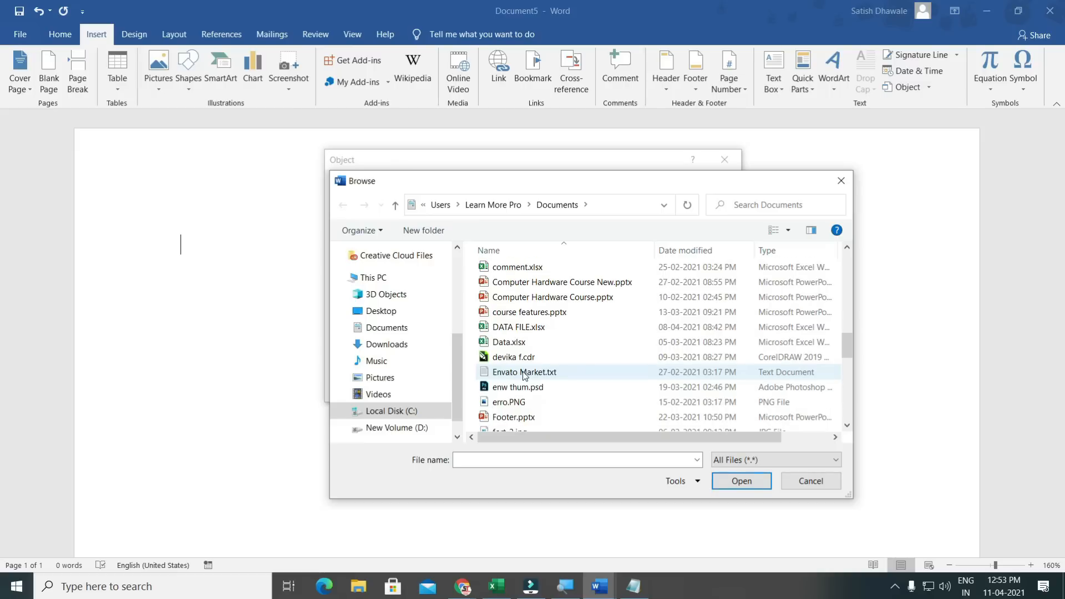
left_click(524, 311)
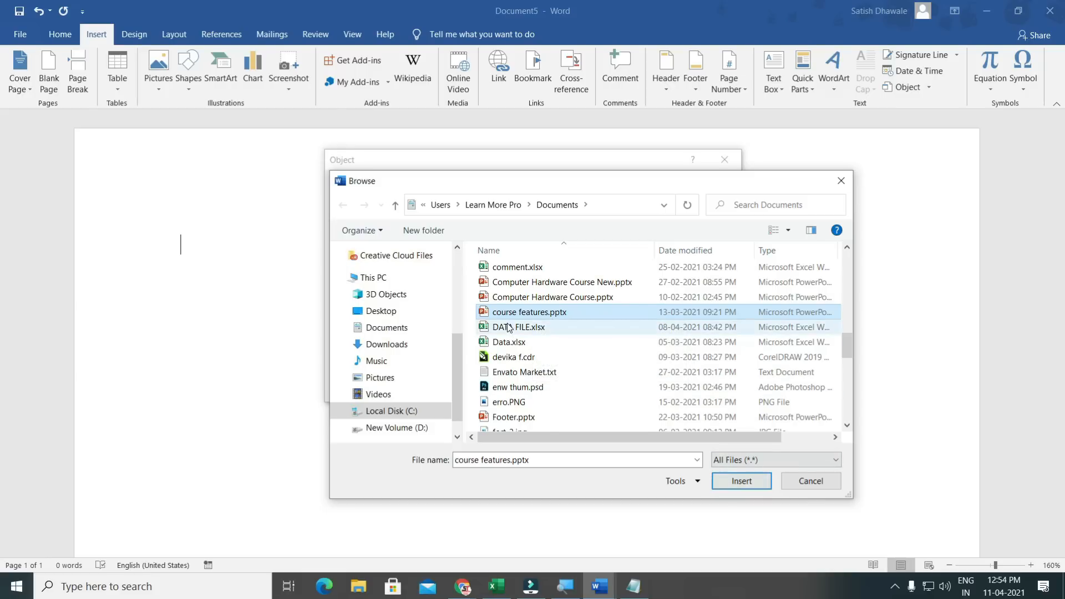
scroll(521, 361, "down", 6)
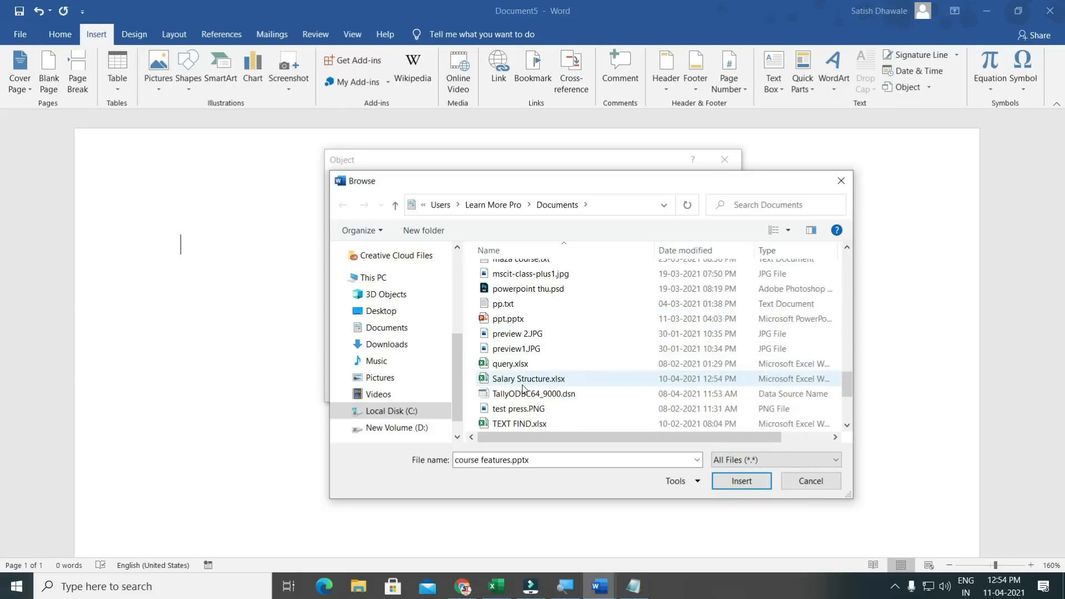
scroll(522, 388, "down", 3)
scroll(523, 388, "up", 3)
left_click(516, 341)
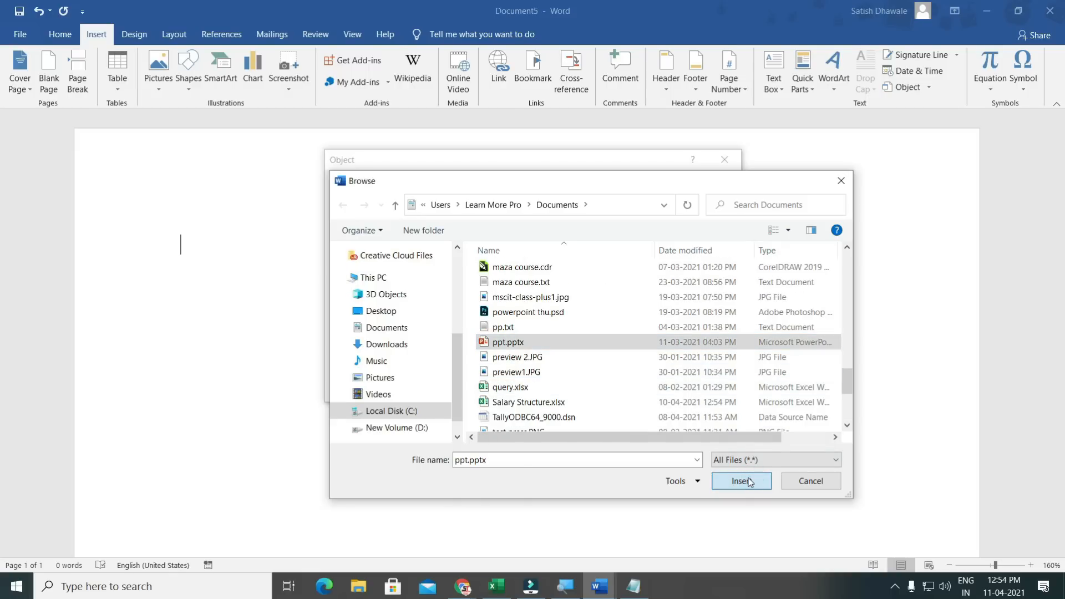
left_click(742, 481)
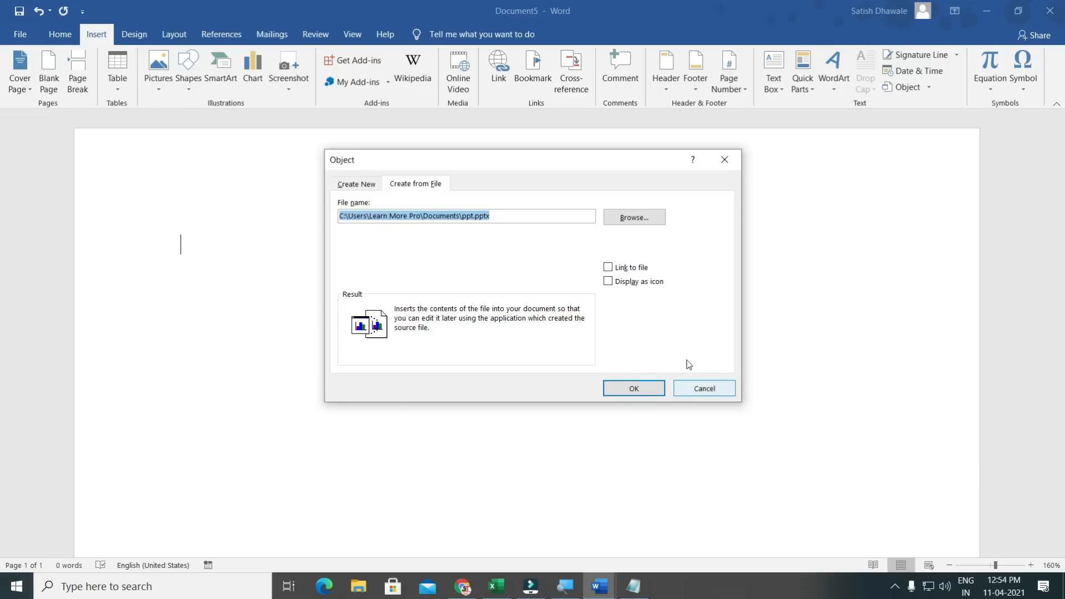
left_click(638, 268)
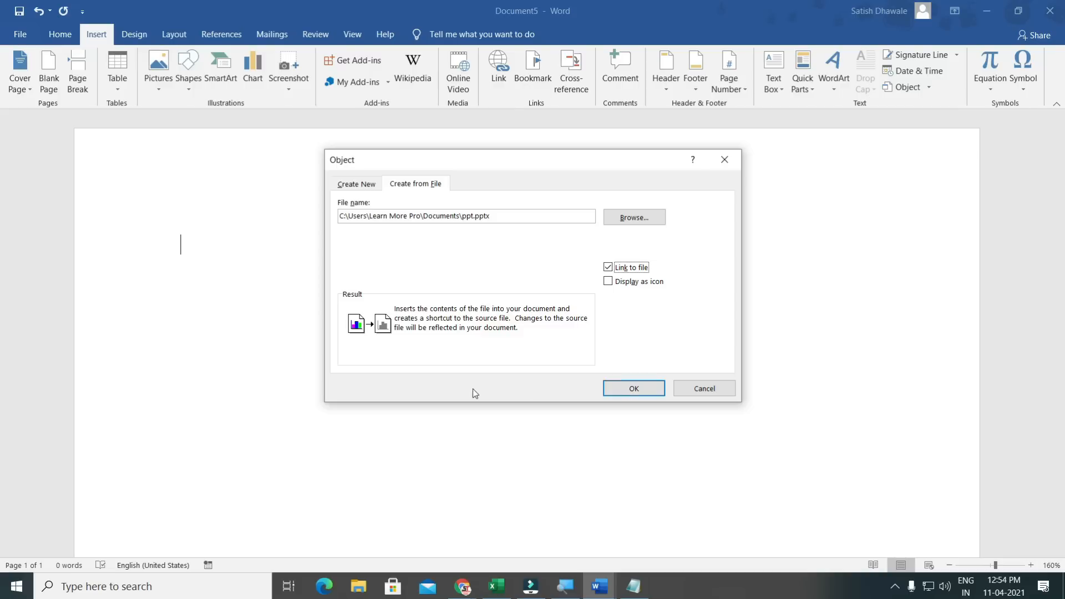
left_click(629, 388)
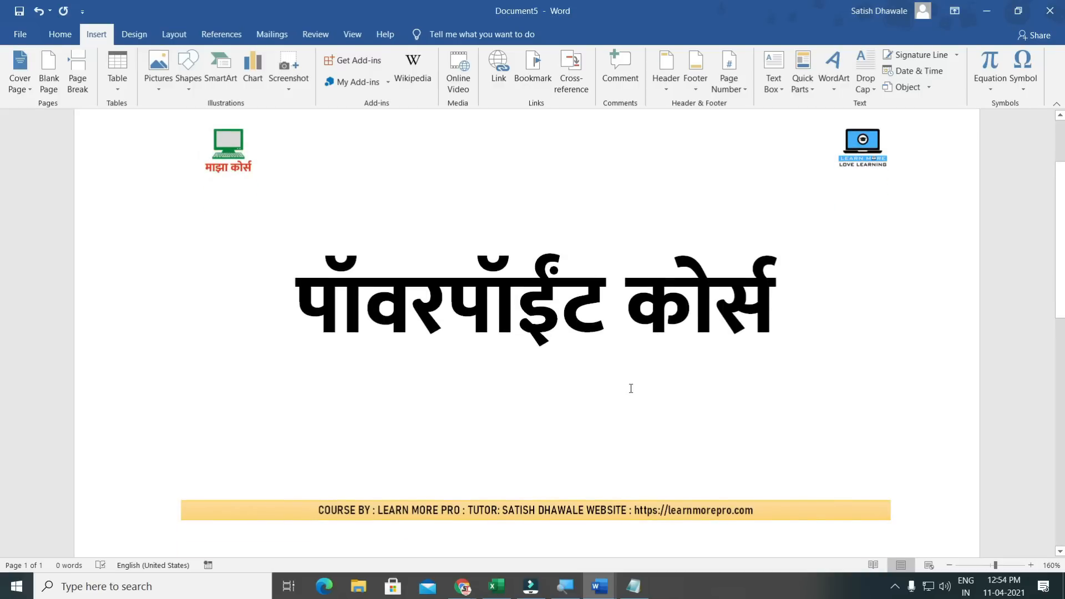
Shrink the inserted presentation object proportionally to a bit over half the text width.
left_click(887, 518)
left_click_drag(889, 518, 605, 333)
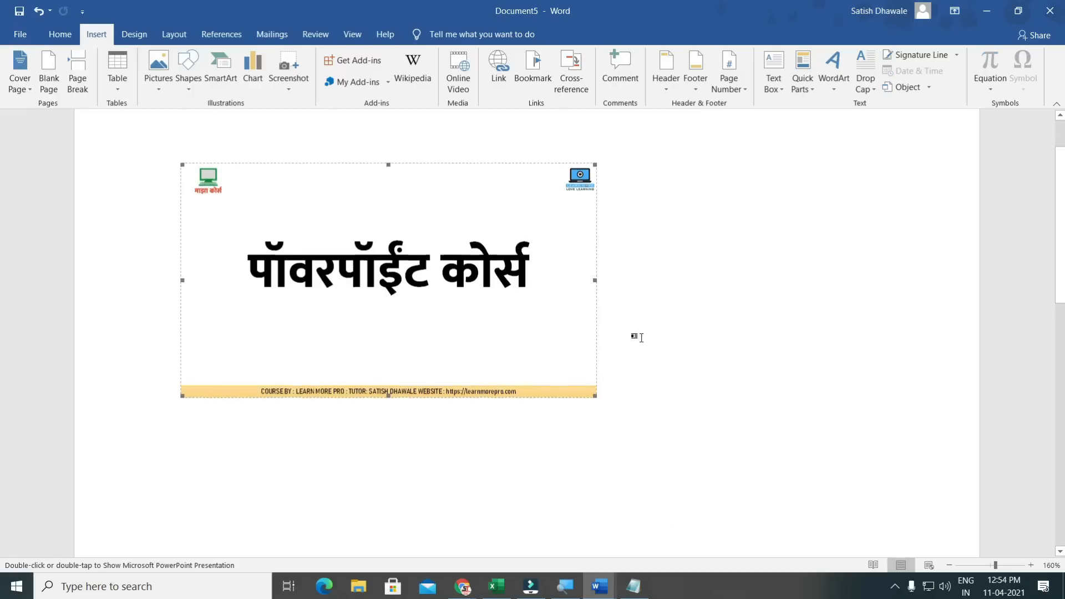
scroll(642, 339, "up", 1)
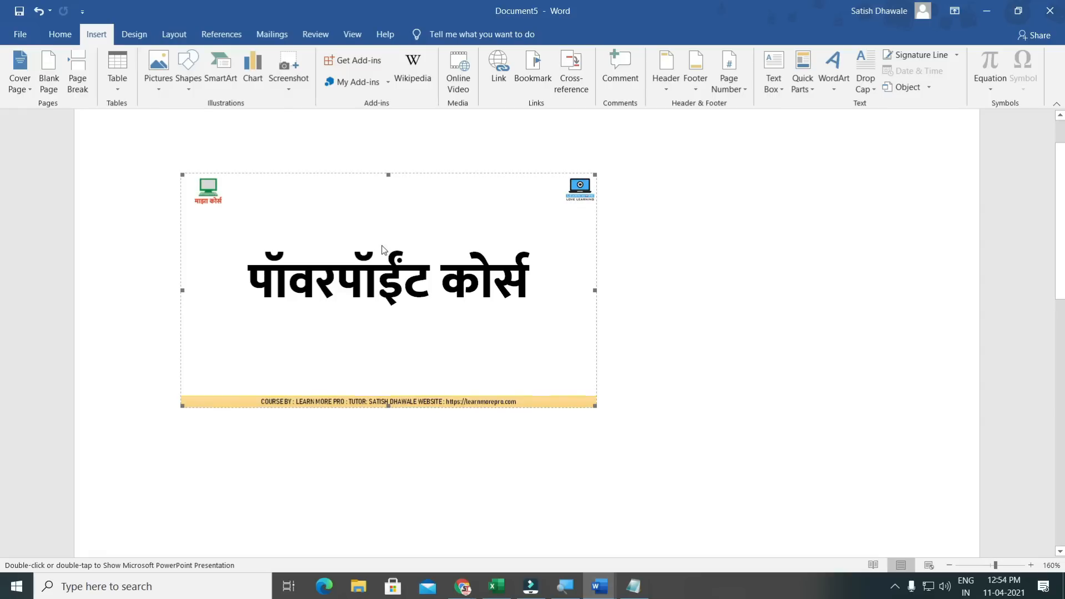
Play the linked presentation as a slide show, advance to its second slide and exit the show.
double_click(382, 245)
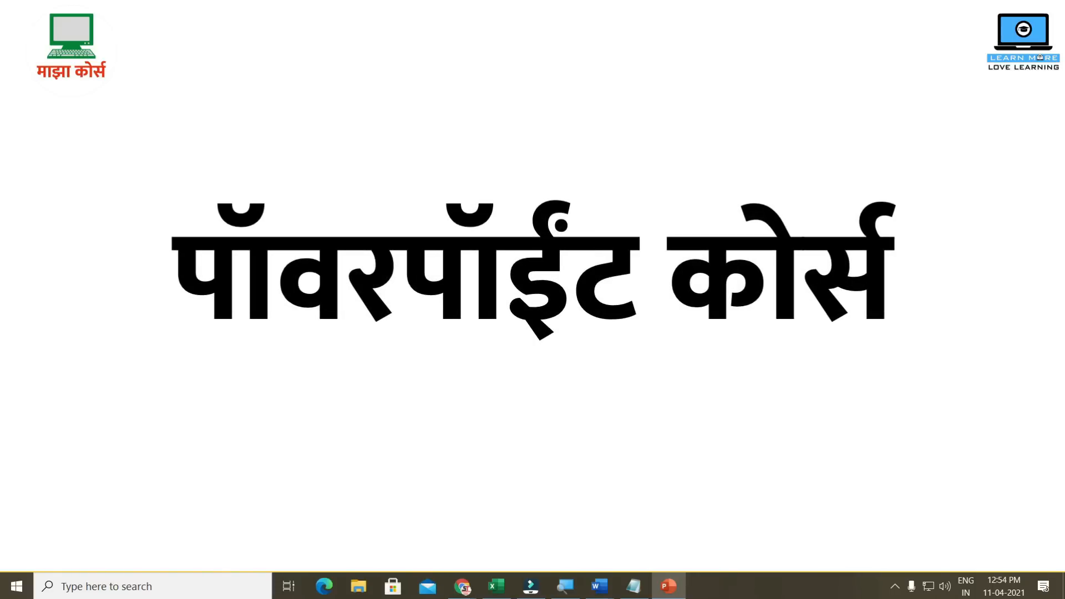
key("Right")
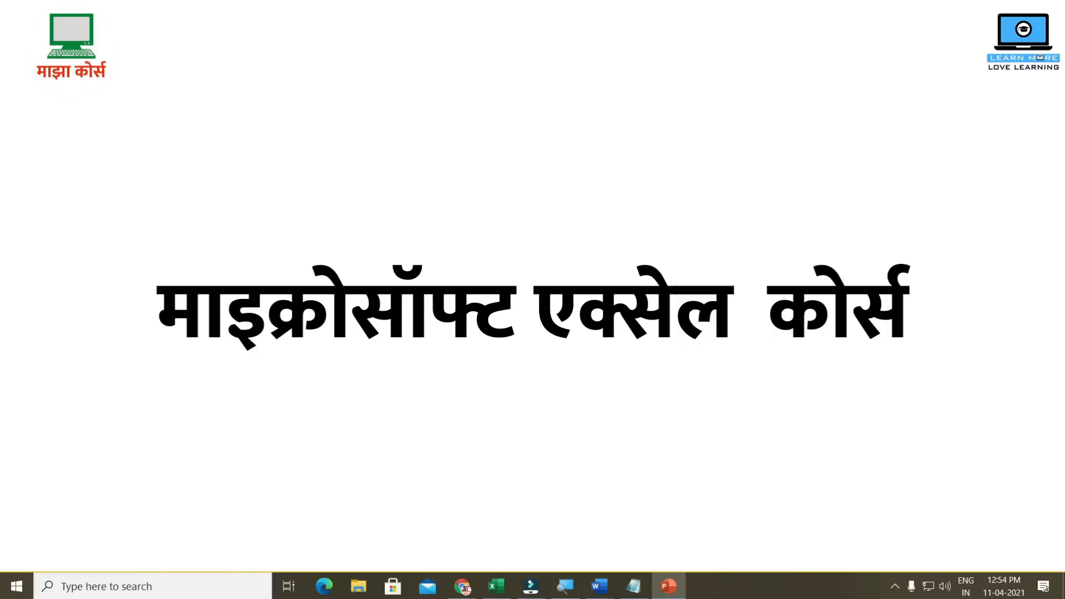
key("Escape")
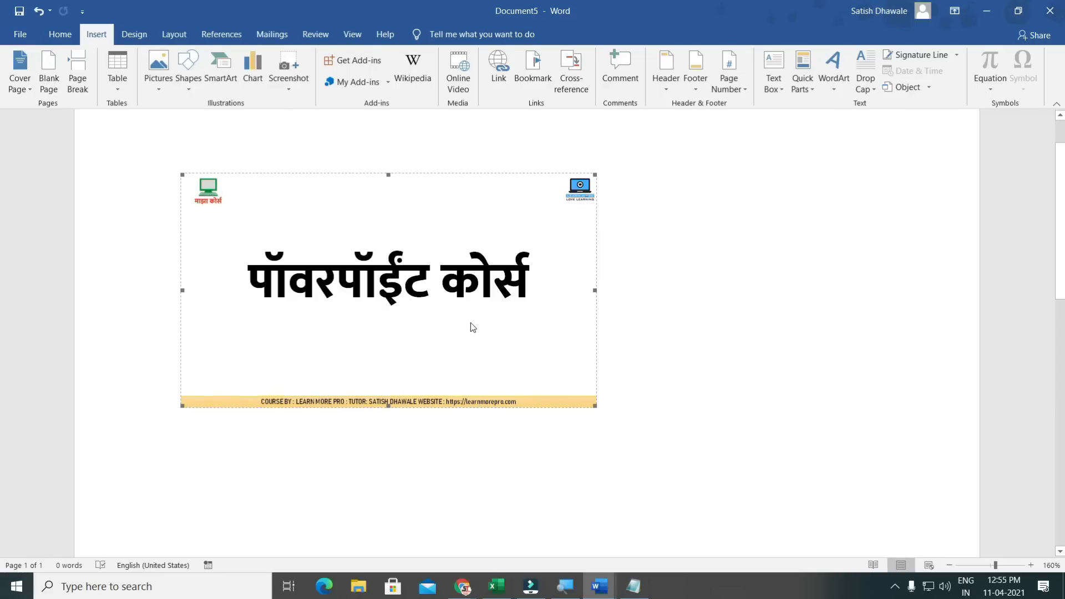
Reduce the presentation object to a small thumbnail and add an empty paragraph below it.
left_click_drag(591, 404, 311, 246)
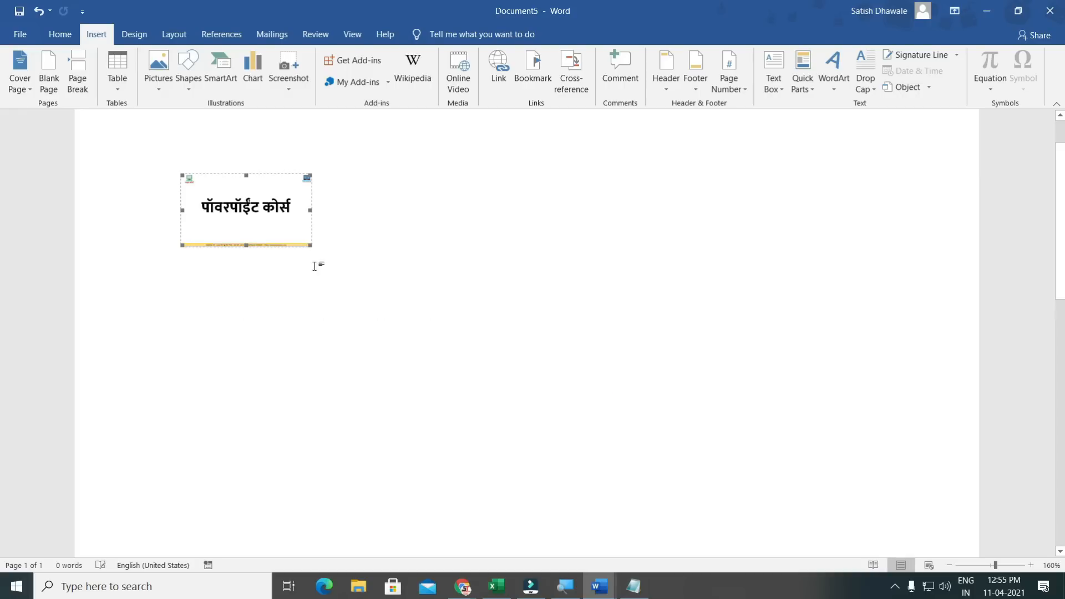
left_click(357, 235)
key("Return")
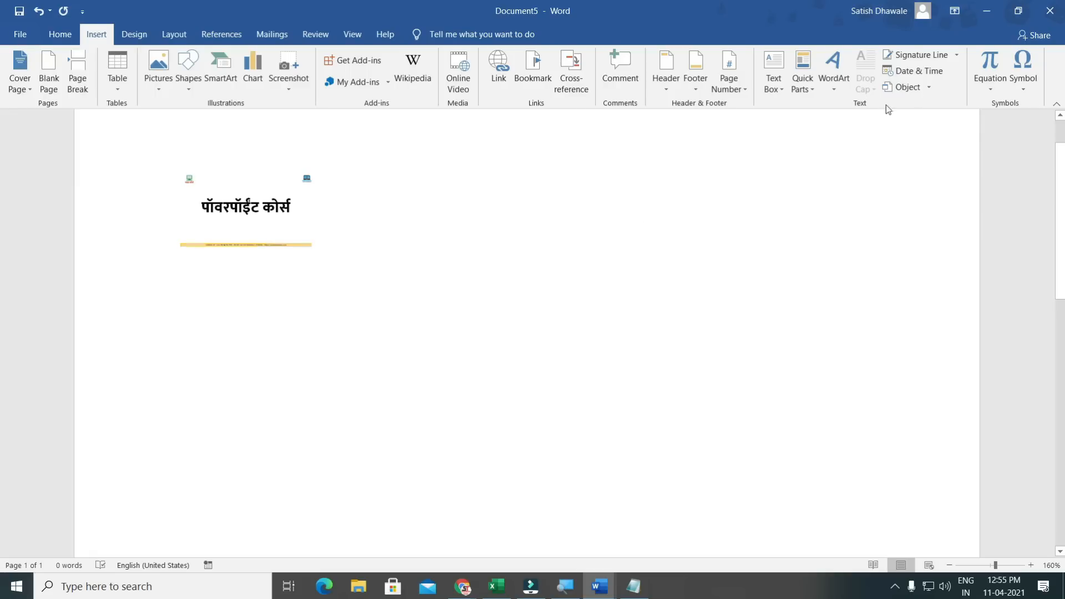
Insert Data.xlsx from the Documents folder as an object linked to its file, below the presentation object.
left_click(929, 87)
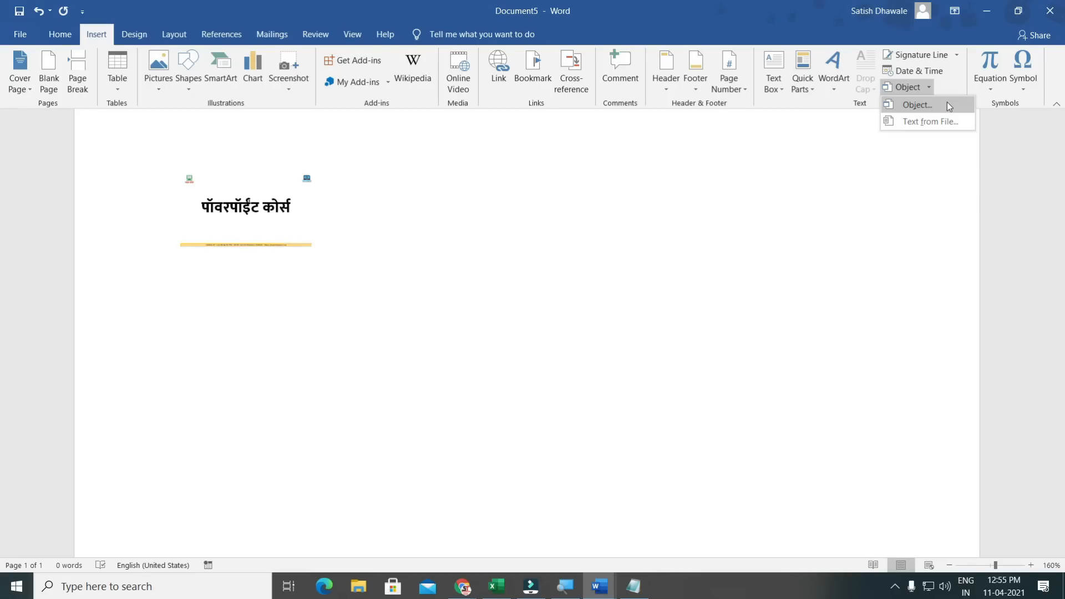
left_click(947, 103)
left_click(422, 184)
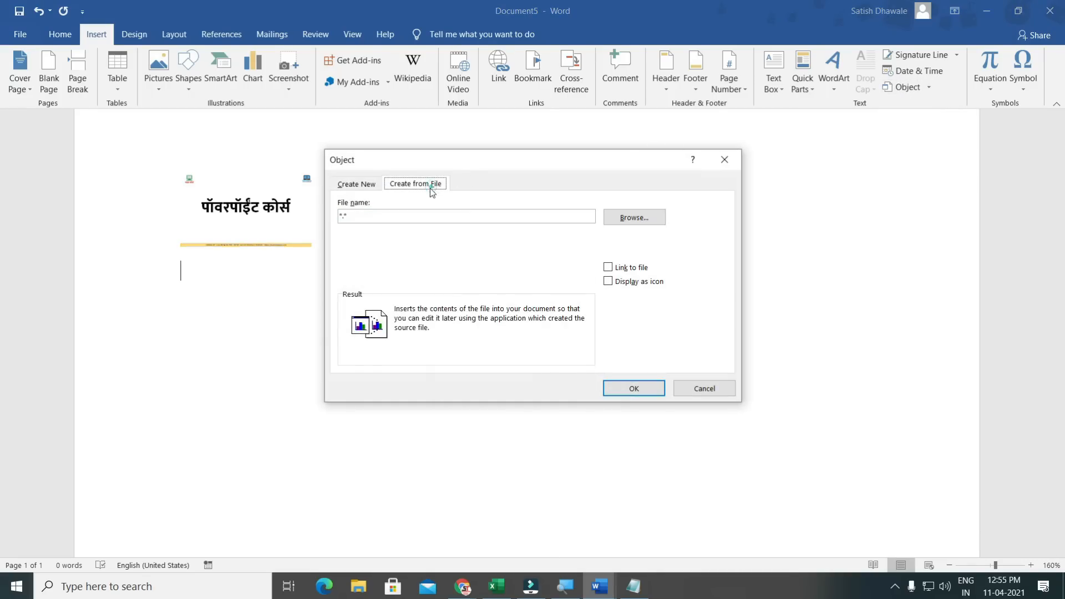
left_click(638, 218)
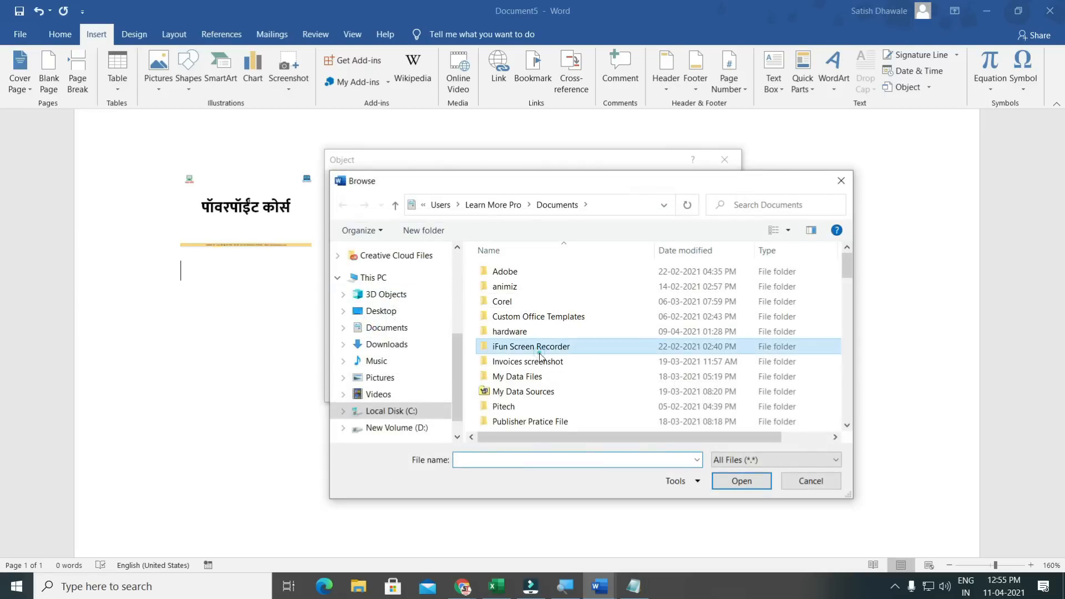
scroll(535, 360, "down", 10)
scroll(538, 366, "up", 3)
scroll(537, 367, "up", 2)
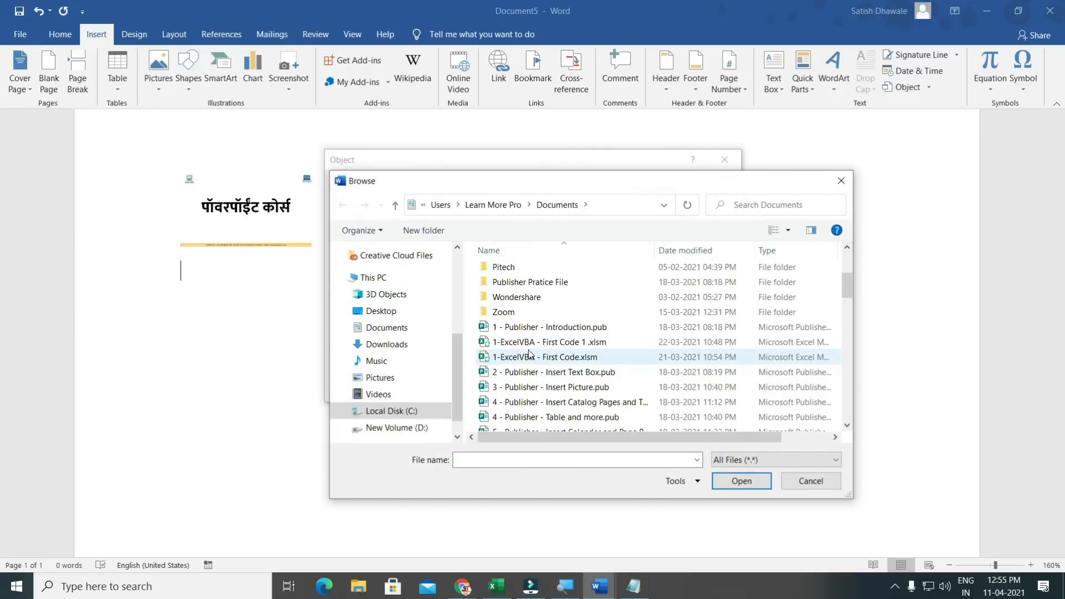
scroll(533, 366, "down", 6)
scroll(524, 364, "up", 3)
scroll(522, 364, "down", 5)
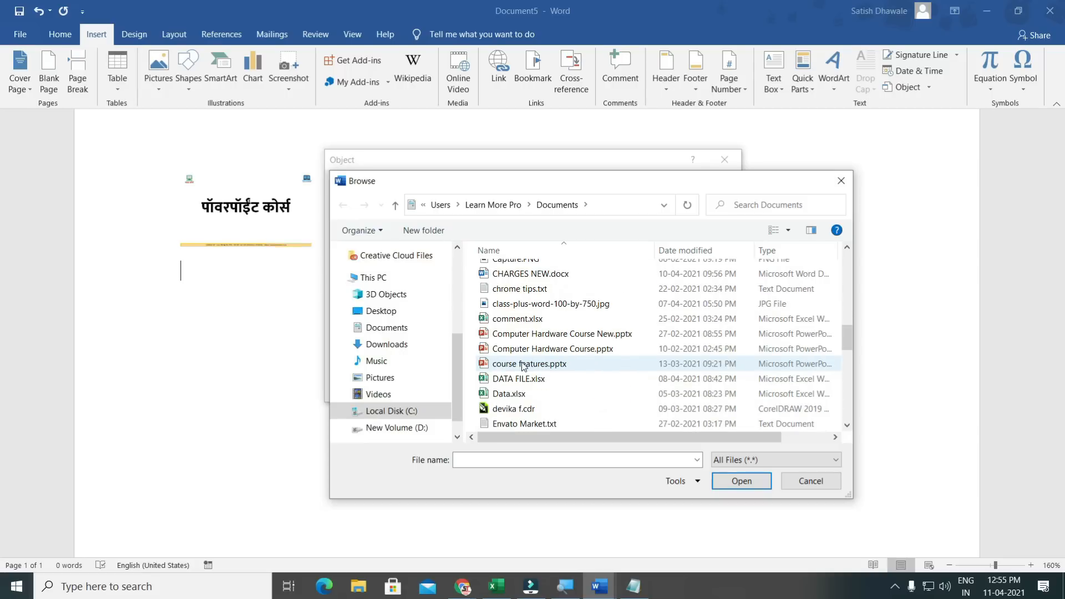
left_click(522, 378)
left_click(524, 395)
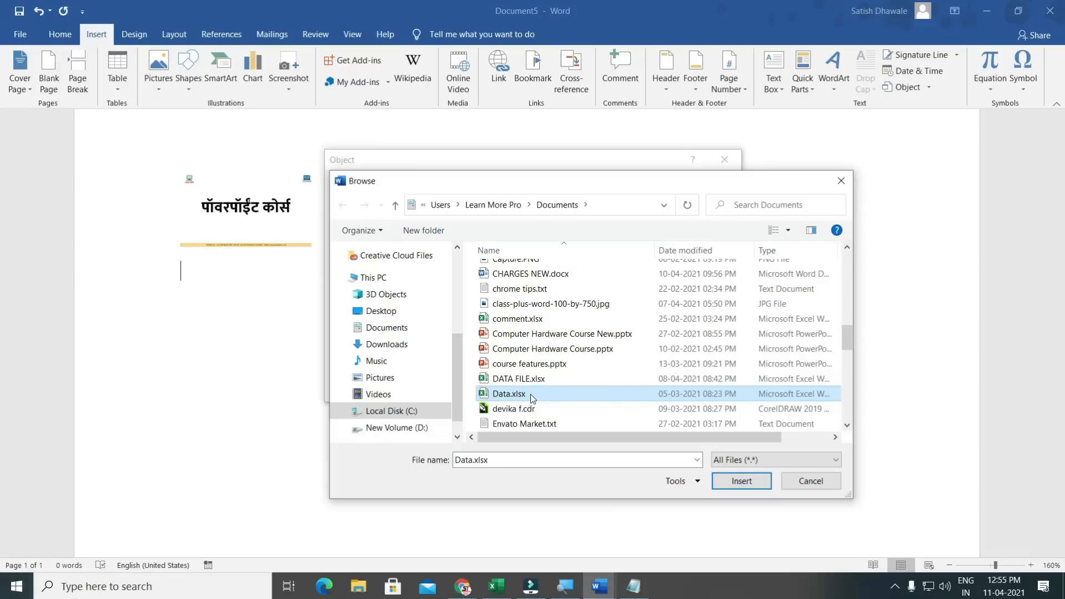
left_click(738, 483)
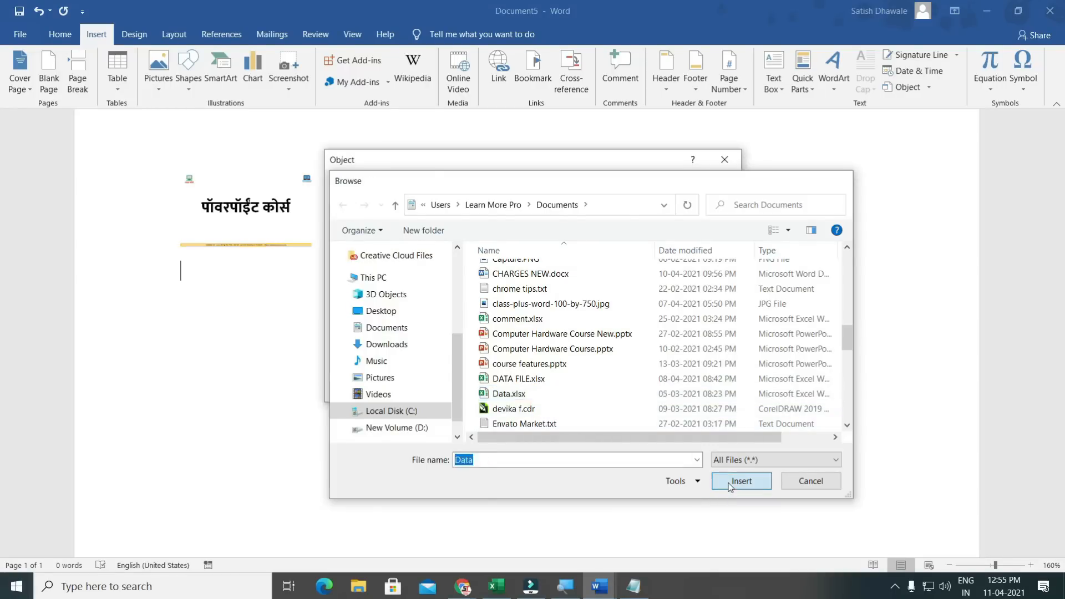
left_click(629, 268)
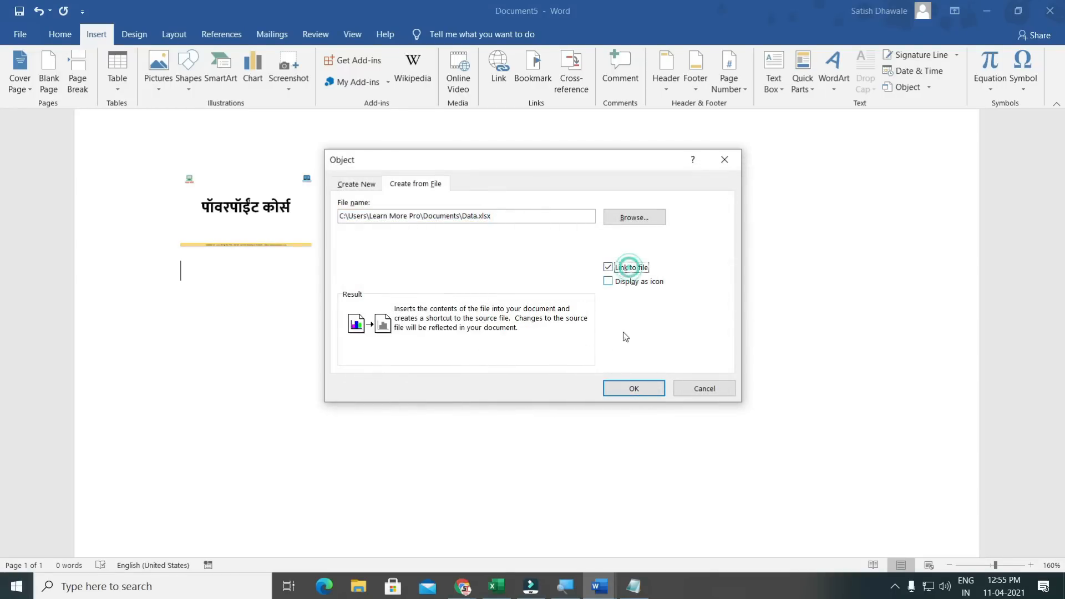
left_click(633, 390)
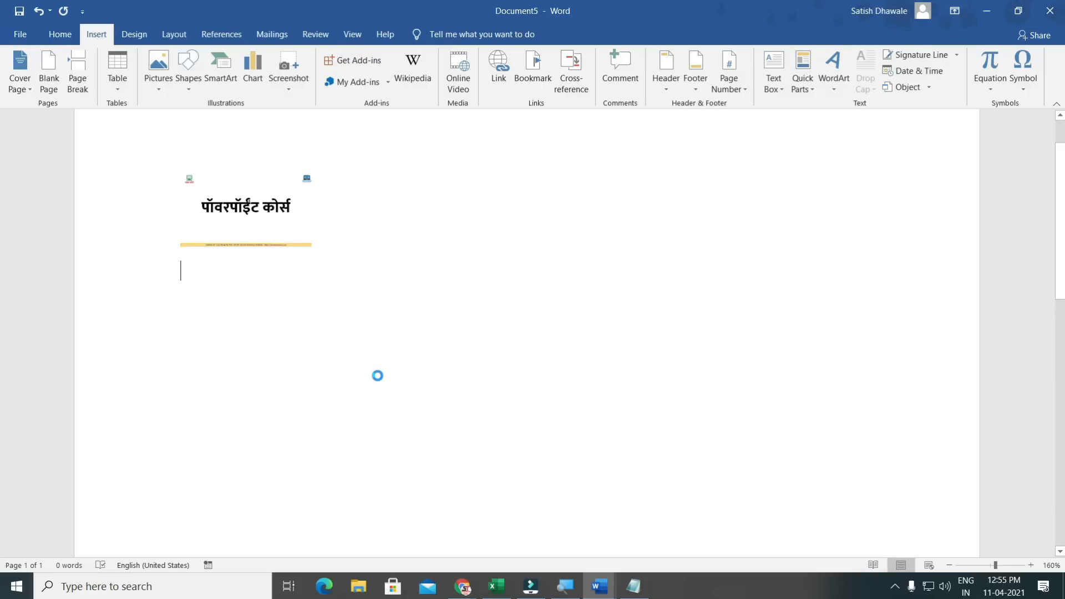
Delete the worksheet and presentation objects from the document, and dismiss the Insert File dialog without inserting anything.
scroll(626, 360, "down", 3)
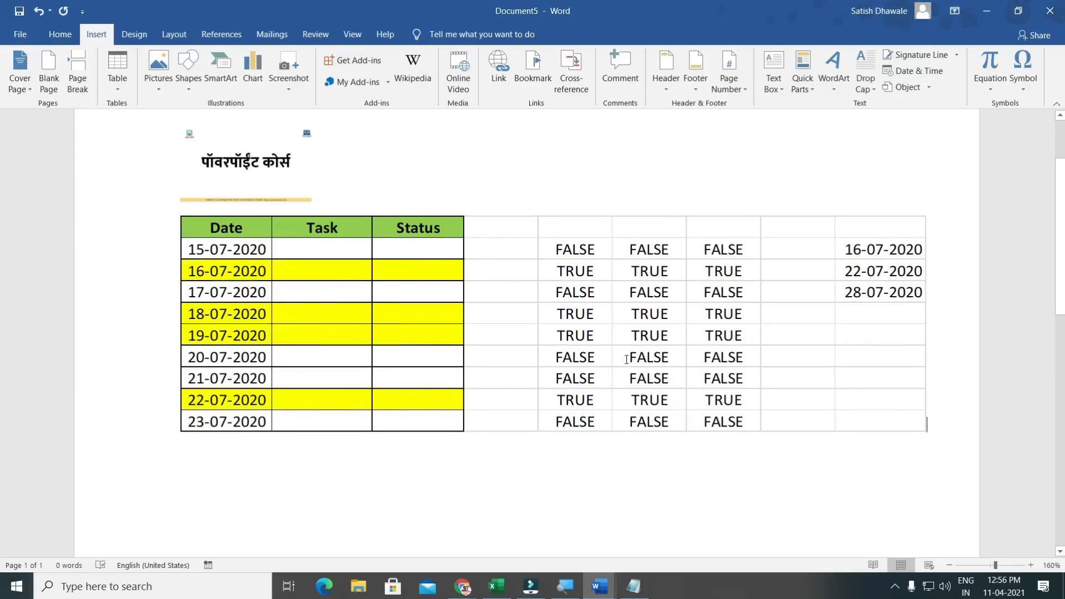
left_click(627, 374)
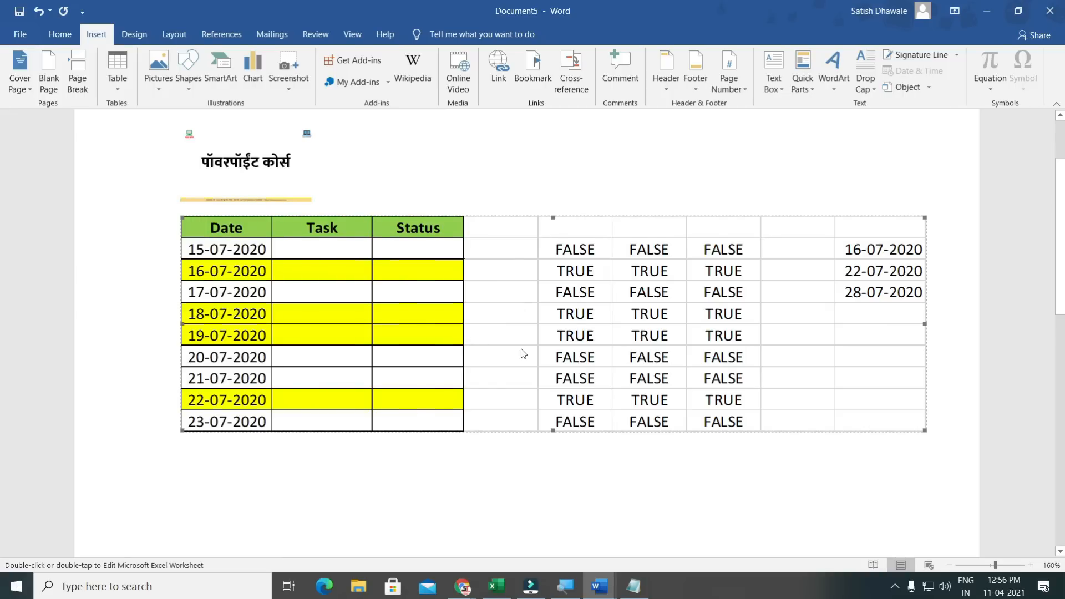
key("Delete")
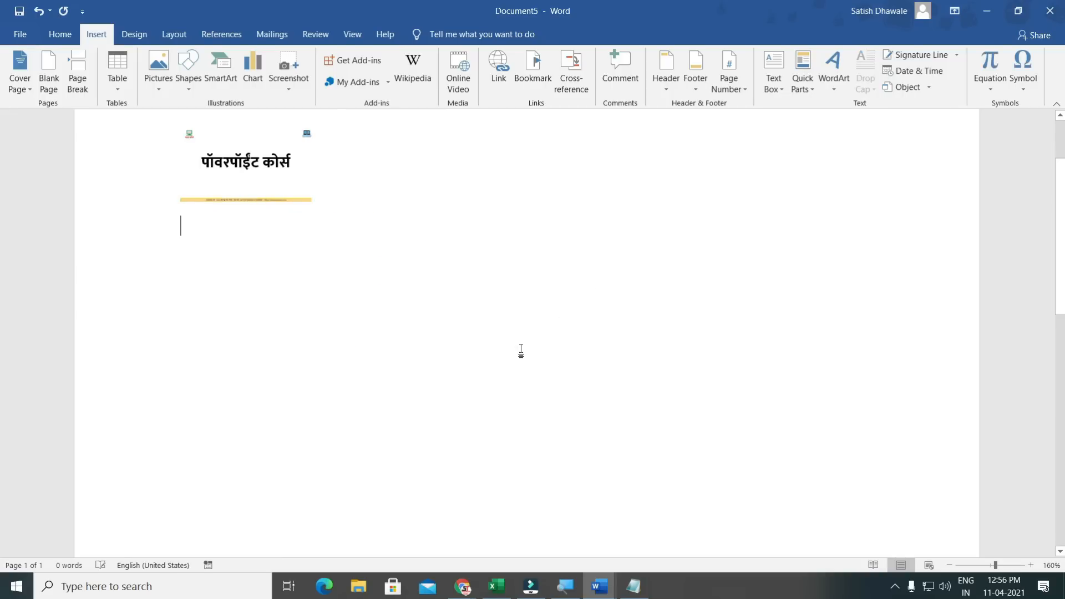
left_click(187, 183)
key("Delete")
scroll(340, 239, "up", 2)
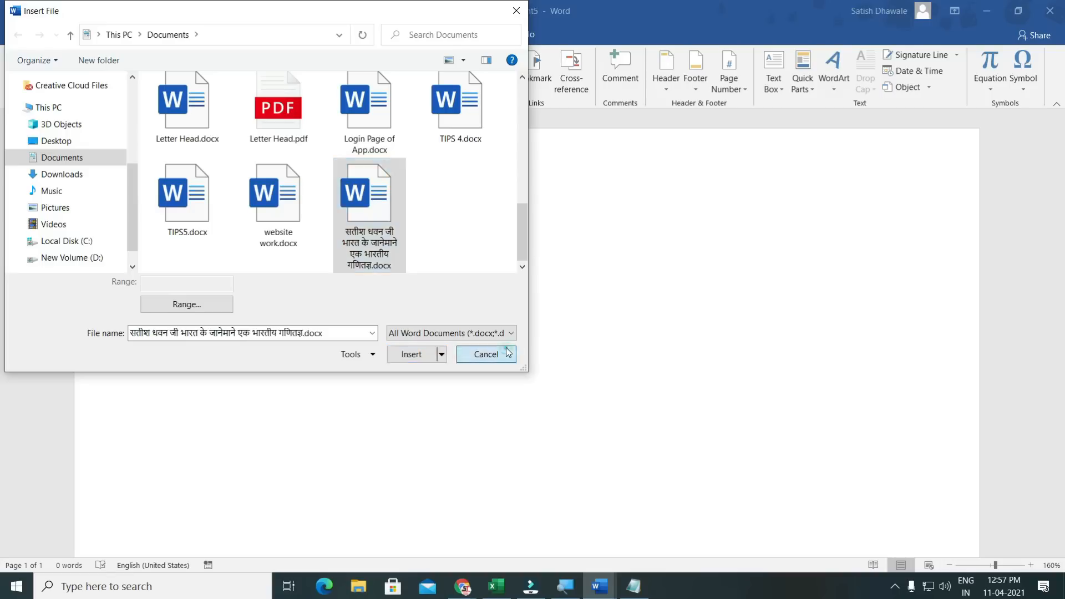
key("Escape")
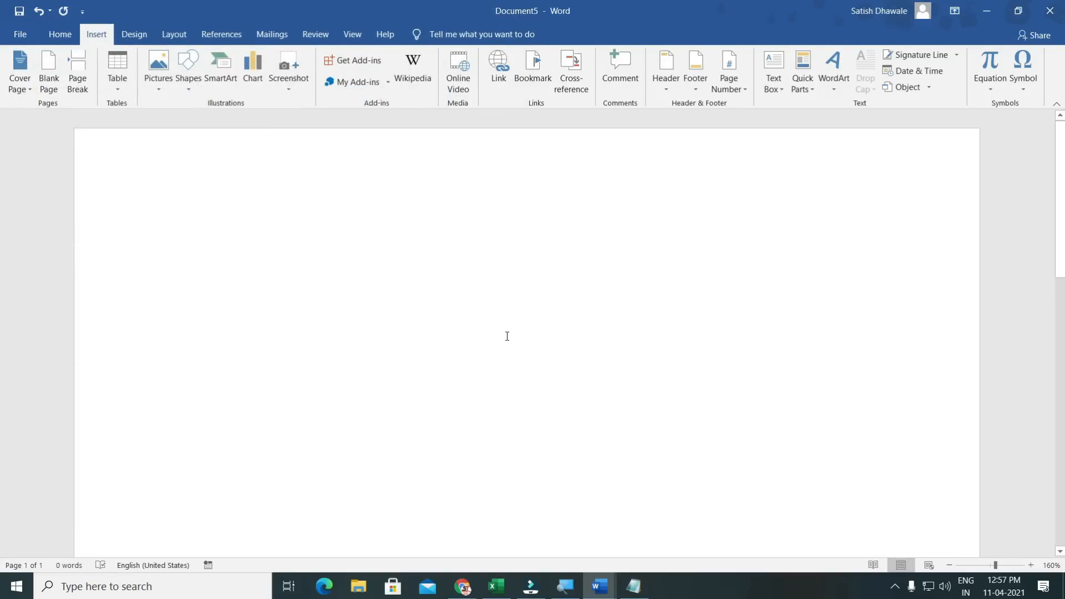
Generate sample paragraphs in the empty document with the =RAND() formula.
type("=RAND()")
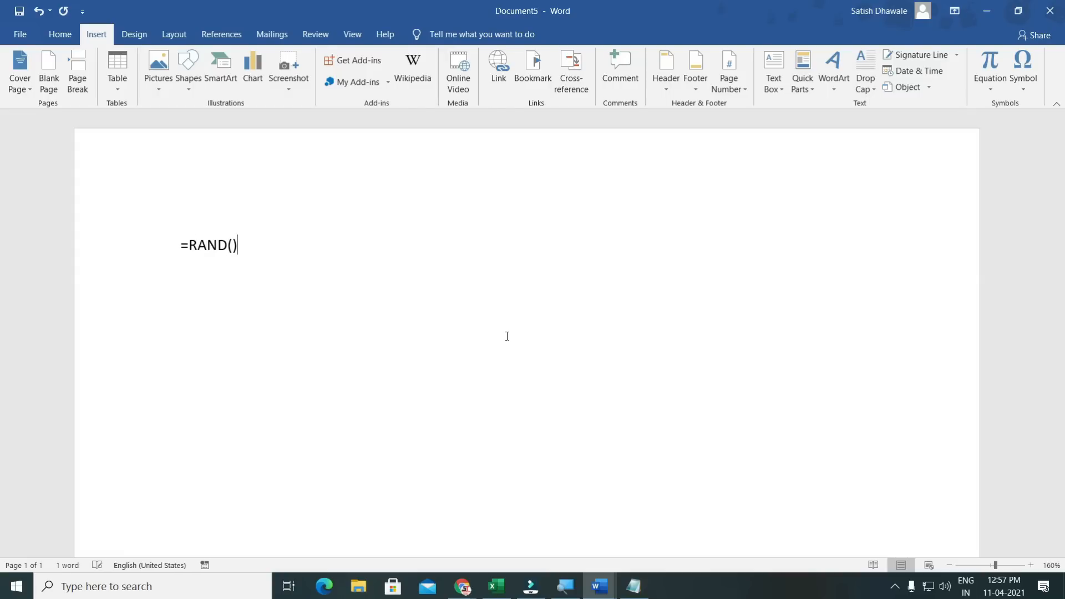
key("Return")
scroll(432, 528, "up", 1)
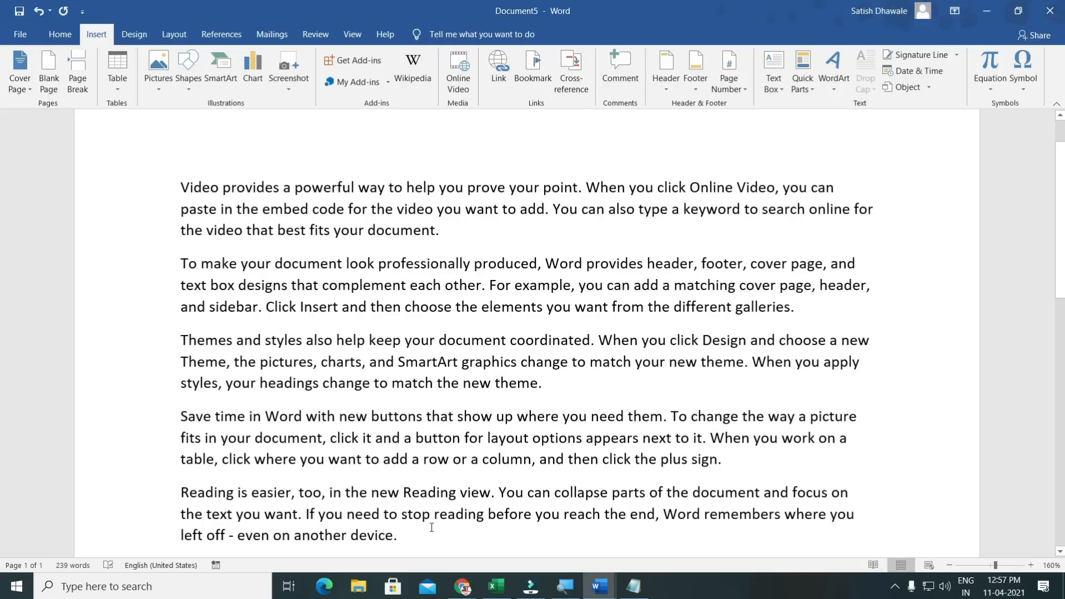
Copy the last three sample paragraphs, beginning with "Themes and styles", and delete them from the document.
left_click_drag(226, 426, 172, 339)
key("ctrl+c")
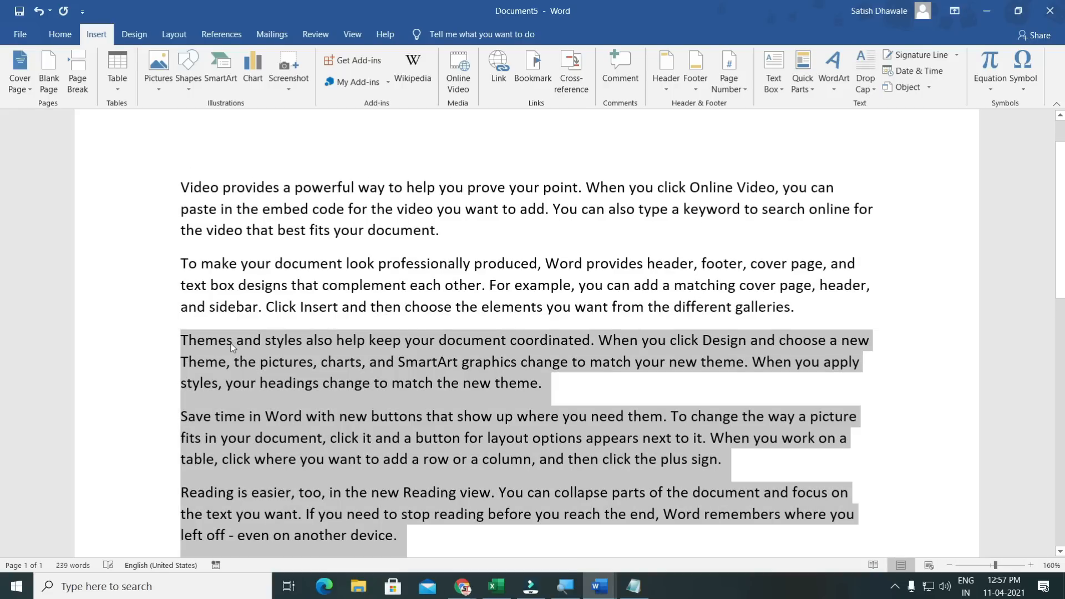
key("Delete")
Colour all the remaining text in the document red.
key("ctrl+a")
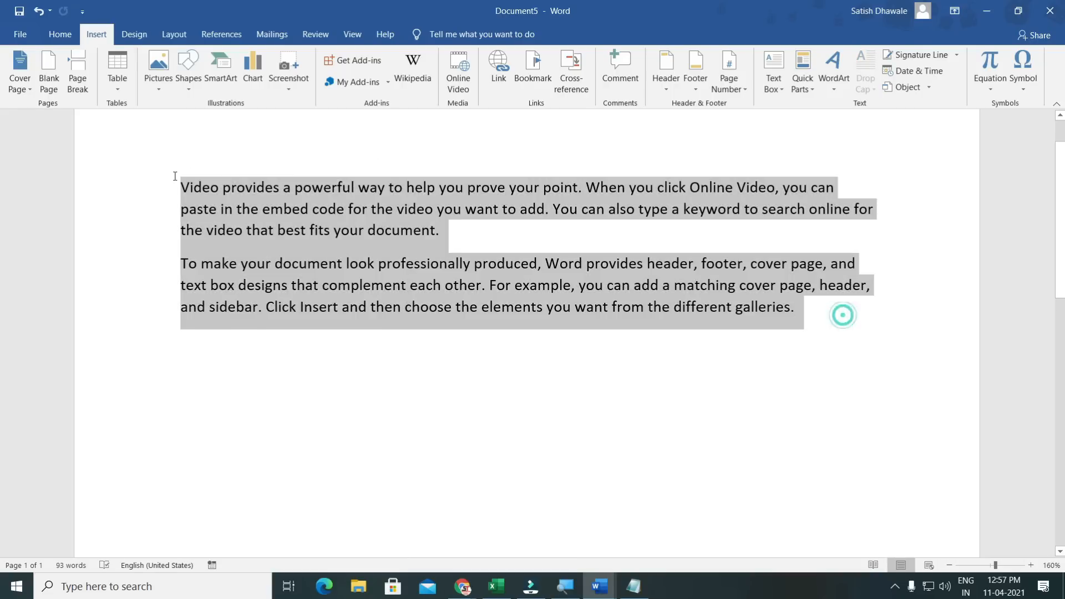
left_click(60, 35)
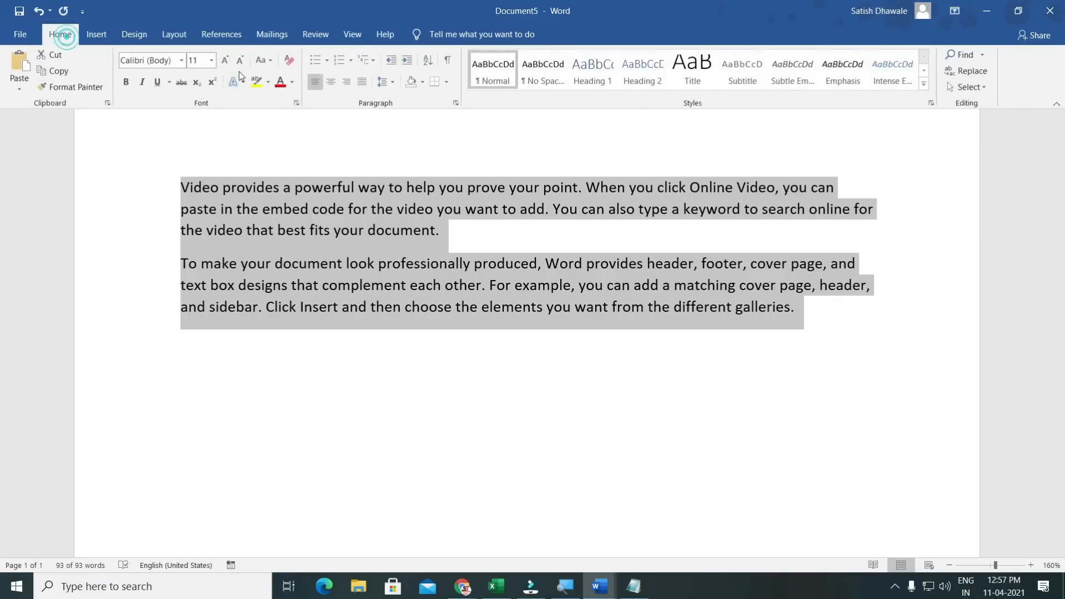
left_click(281, 81)
left_click(336, 334)
Save the document in the Documents folder as FILE1.
key("F12")
type("FILE")
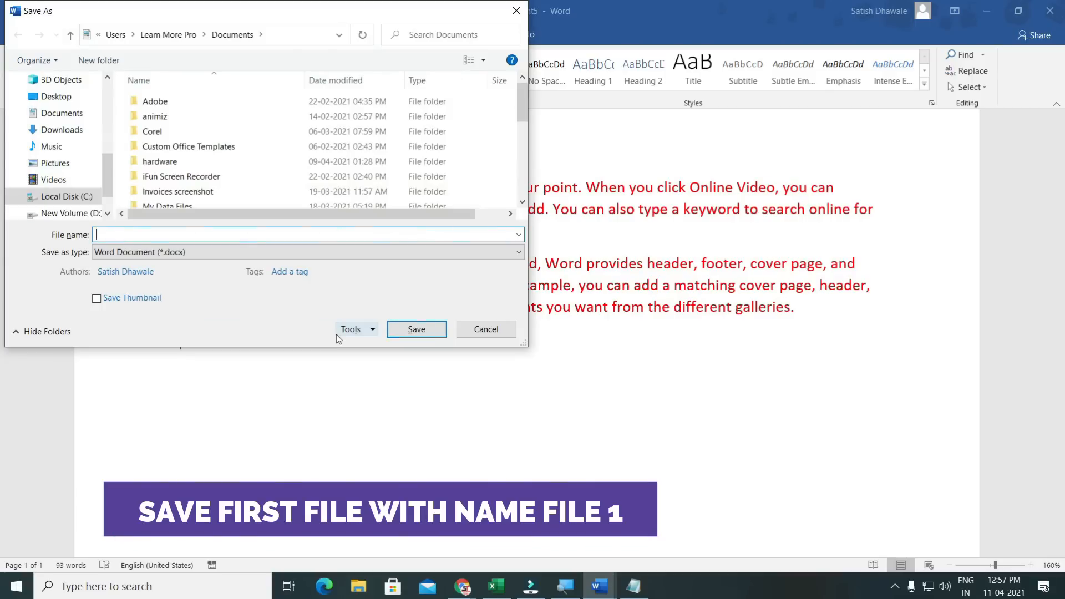
key("Return")
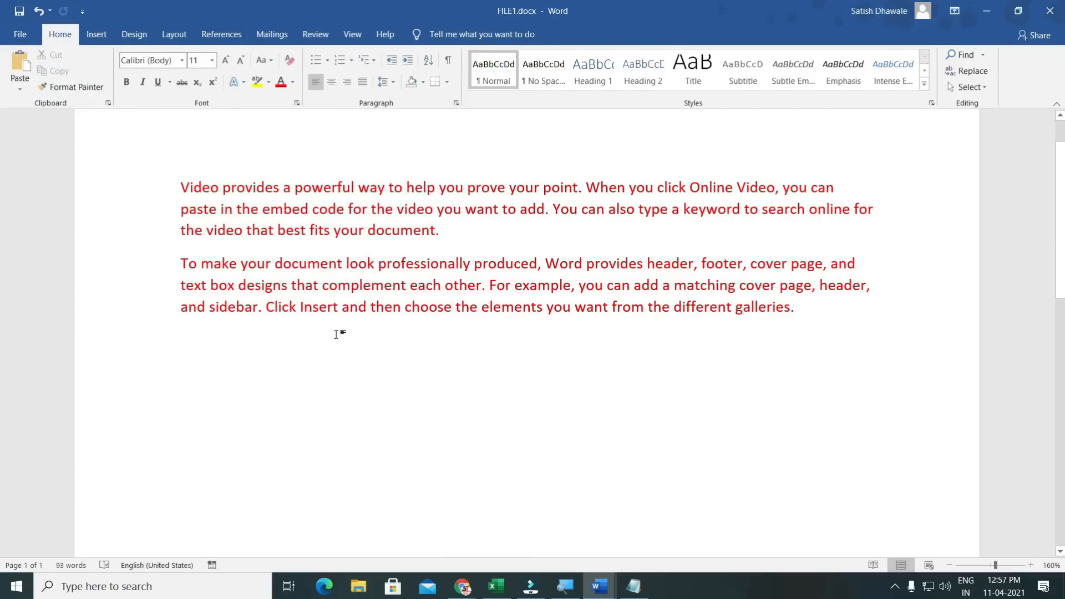
Paste the copied paragraphs into a new blank document and colour all of the text green.
key("ctrl+n")
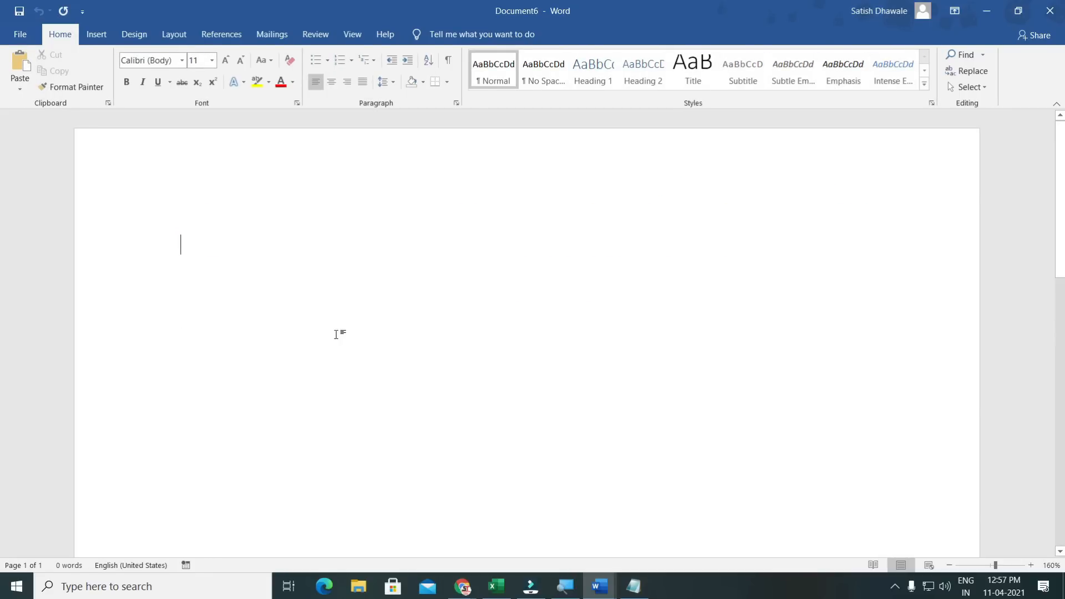
key("ctrl+v")
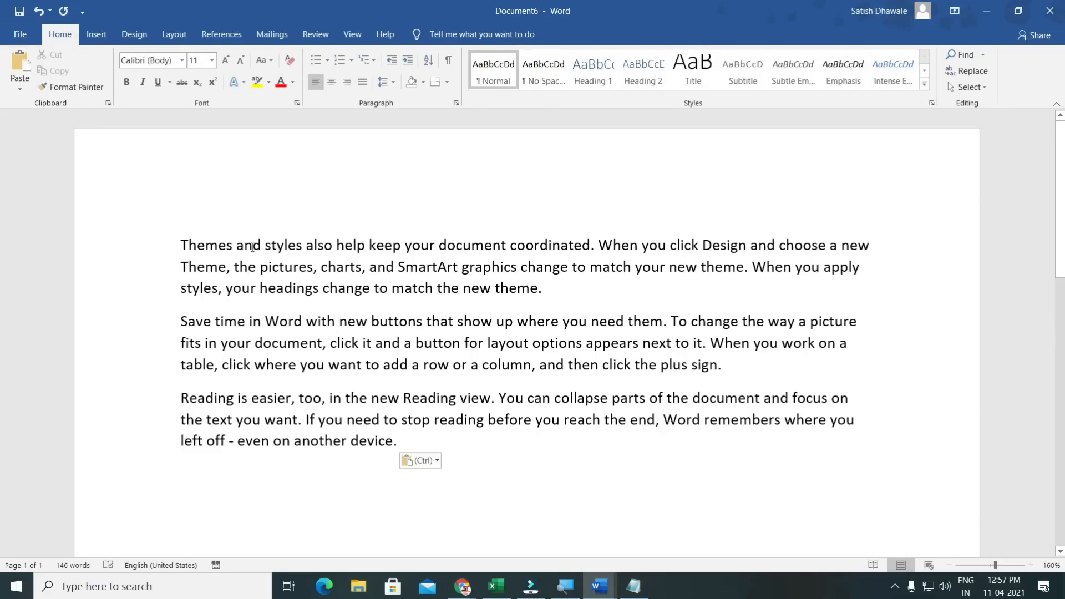
key("ctrl+a")
left_click(292, 81)
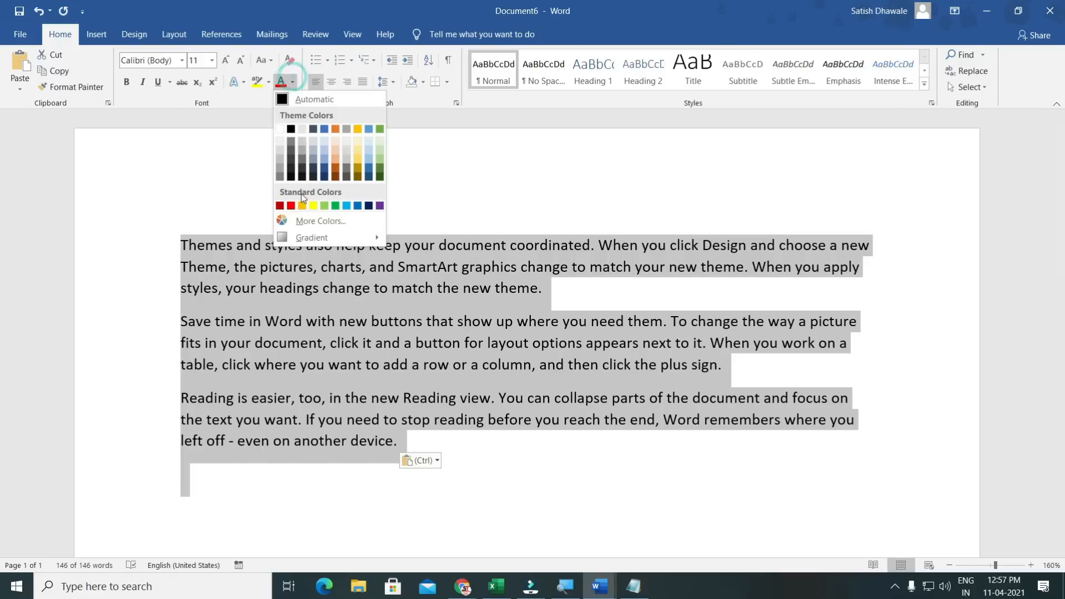
left_click(335, 206)
left_click(331, 296)
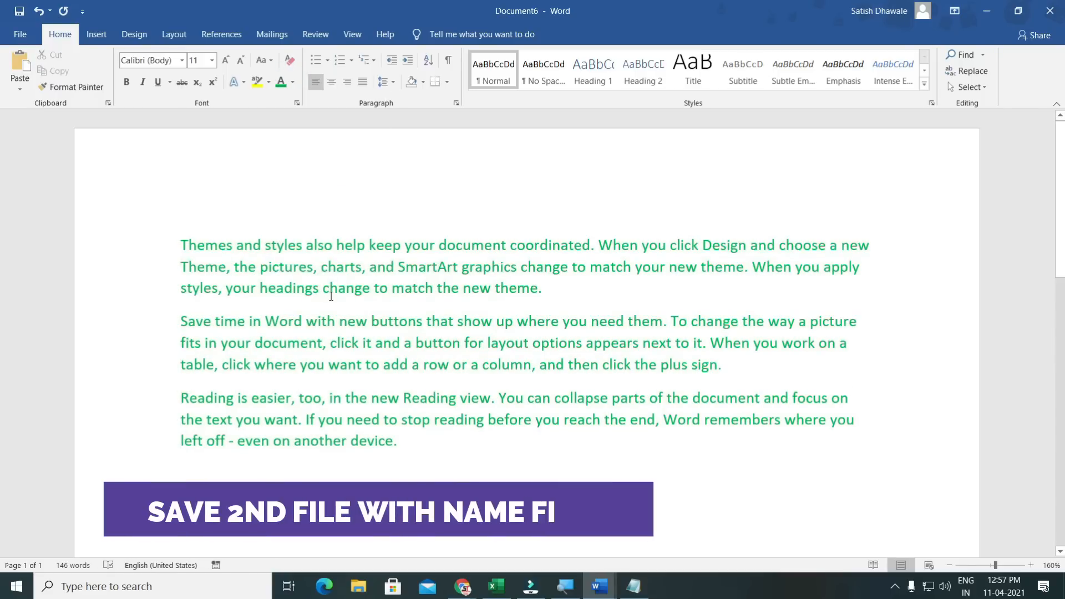
Save the green-text document in the Documents folder as FILE2.
key("F12")
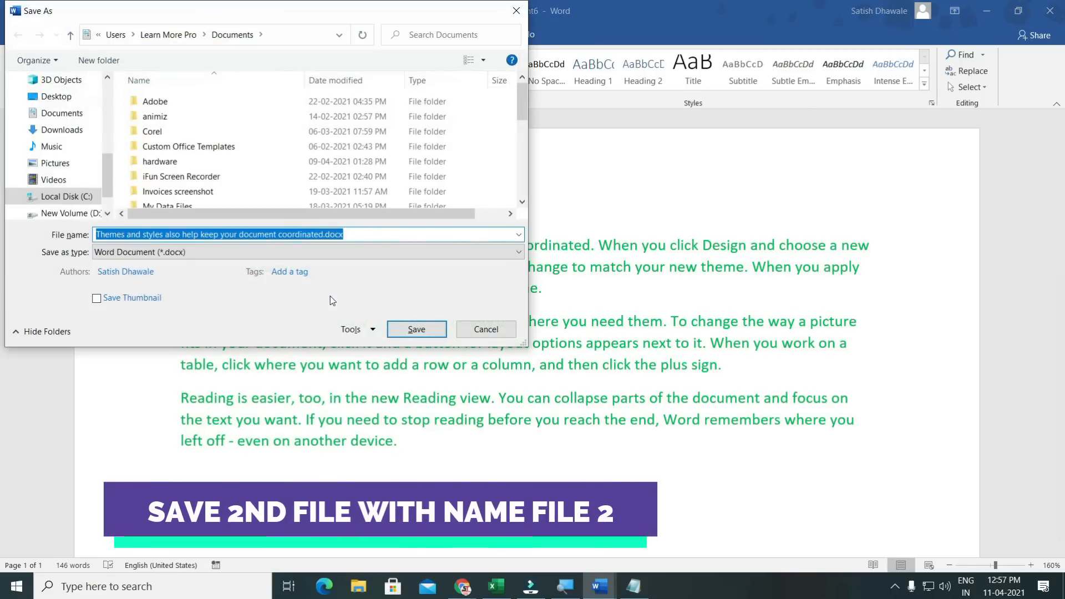
type("FILE")
key("BackSpace")
key("BackSpace")
key("BackSpace")
key("BackSpace")
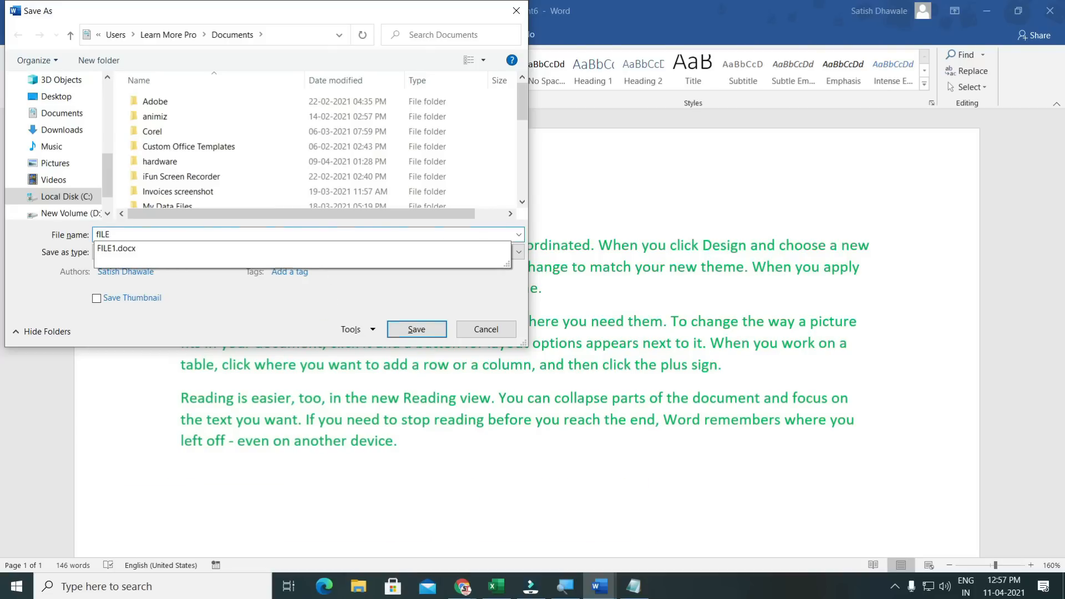
type("File")
key("BackSpace")
key("BackSpace")
type("ILFE")
key("BackSpace")
key("BackSpace")
type("E2")
key("Return")
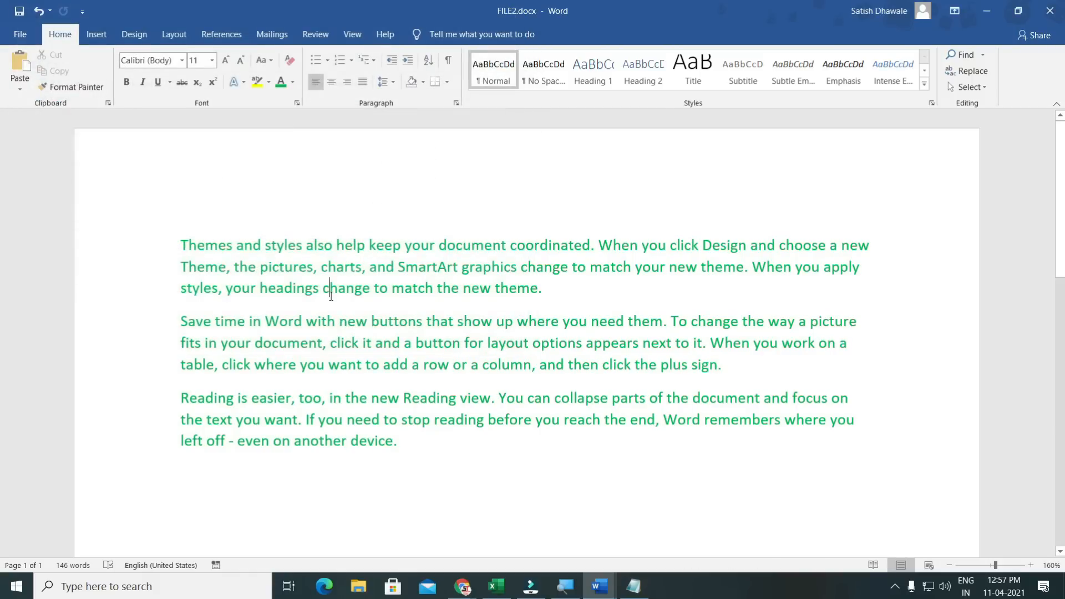
Close FILE2.docx and create a new blank document.
key("ctrl+w")
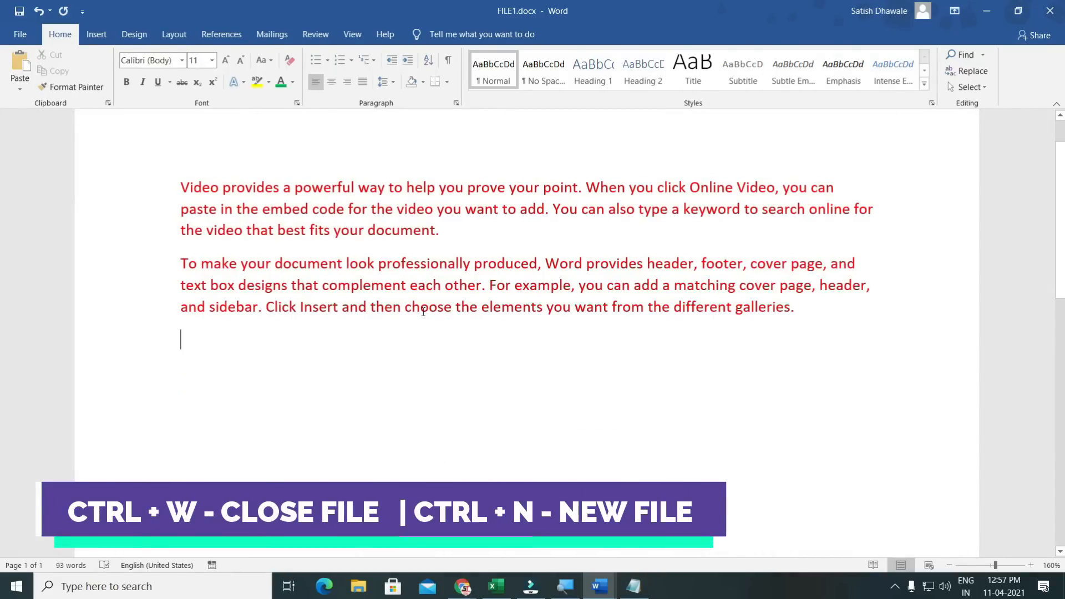
key("ctrl+n")
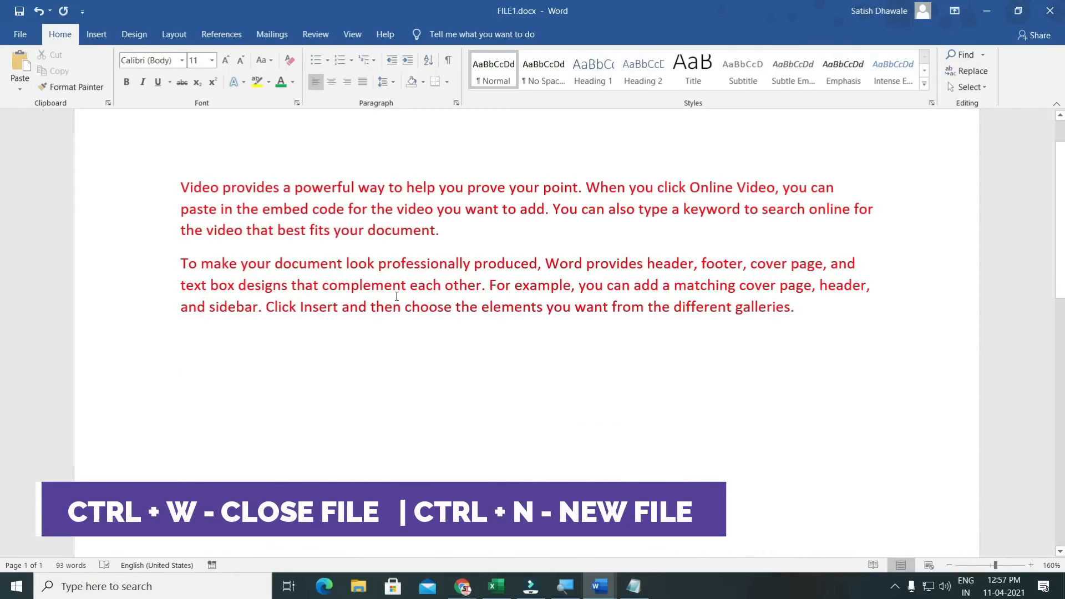
key("ctrl+n")
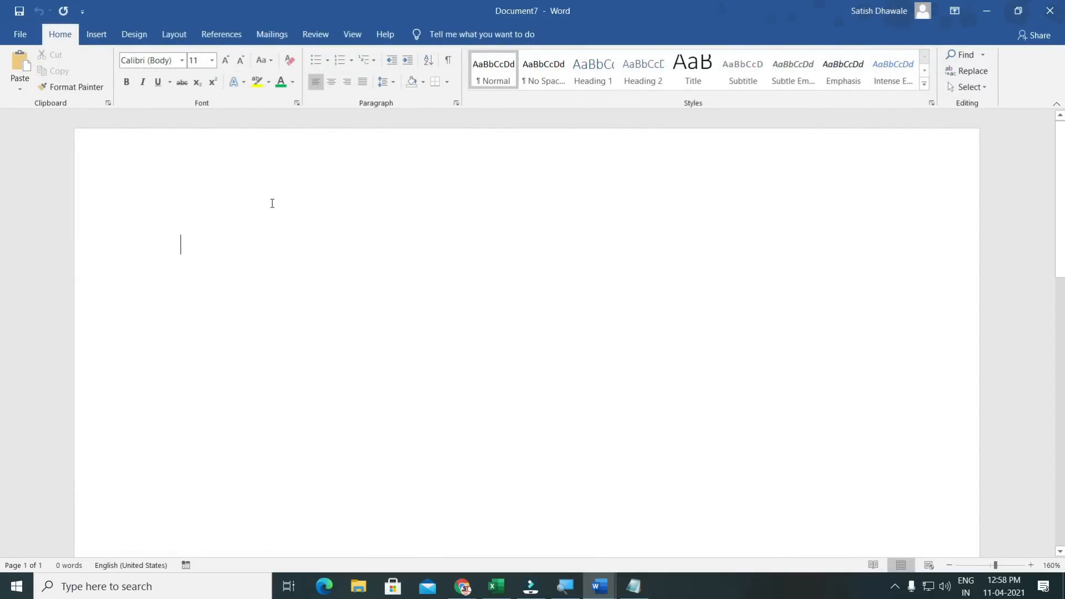
Insert the text of FILE1.docx and FILE2.docx from the Documents folder together into the blank document and look over the combined text.
left_click(97, 35)
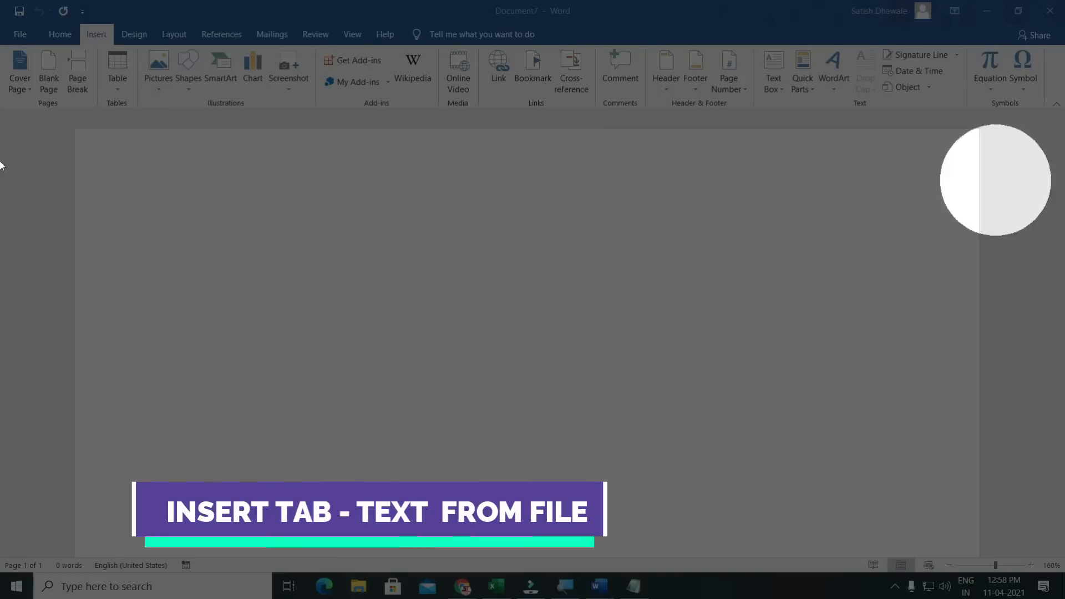
left_click(928, 88)
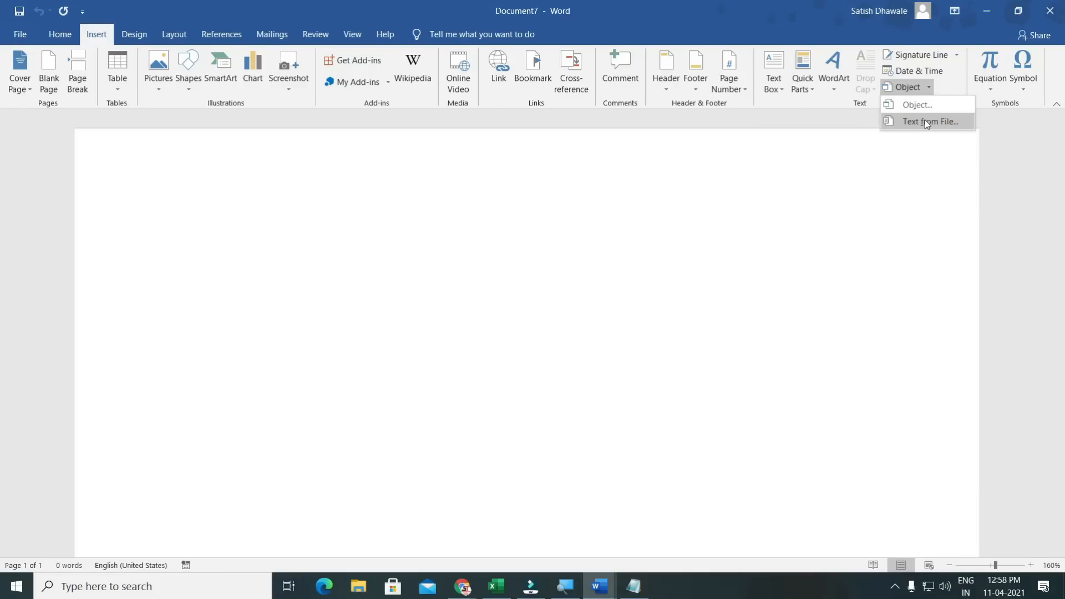
left_click(927, 122)
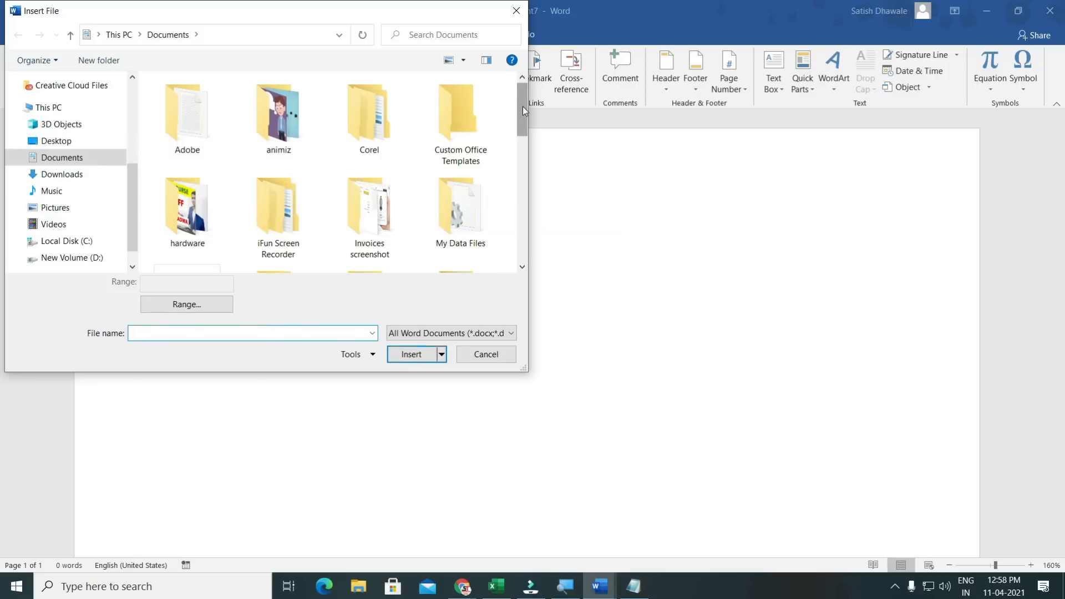
left_click_drag(523, 106, 521, 248)
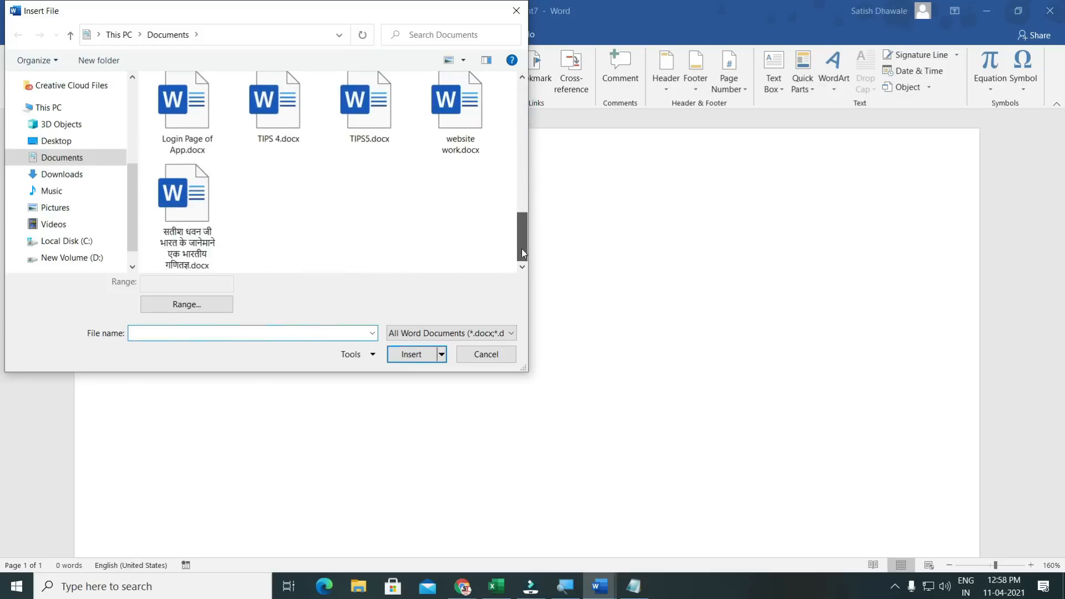
key("f")
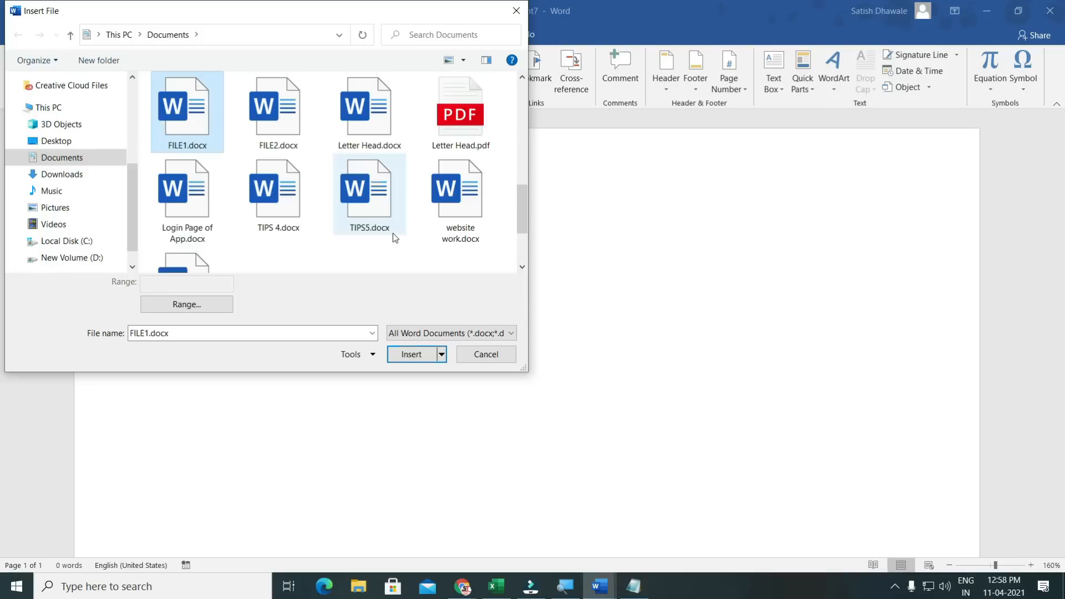
left_click(255, 126, "ctrl")
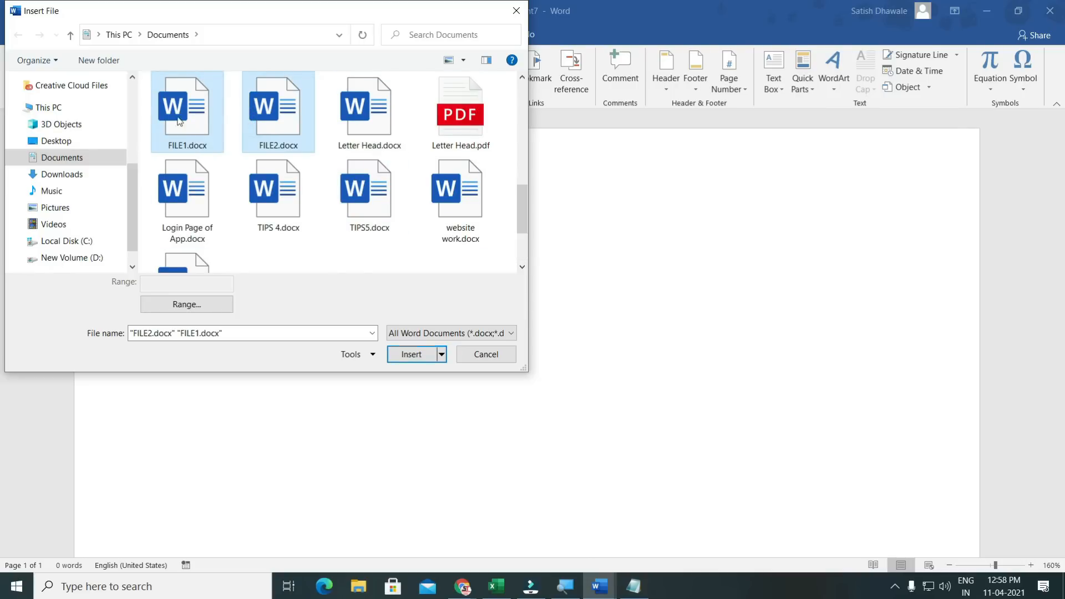
left_click(422, 353)
scroll(422, 353, "up", 3)
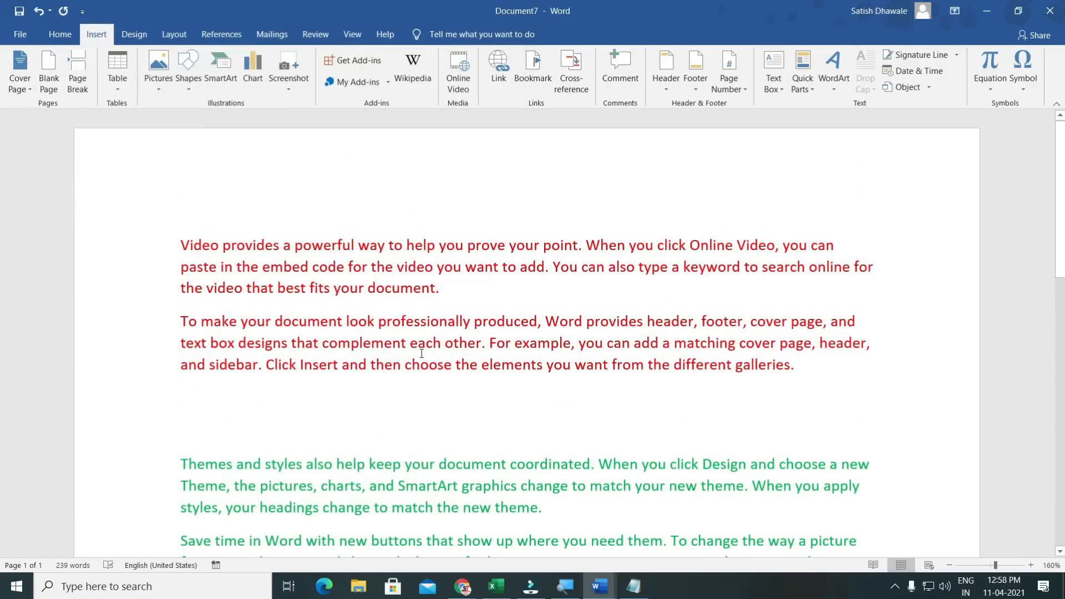
scroll(335, 260, "down", 4)
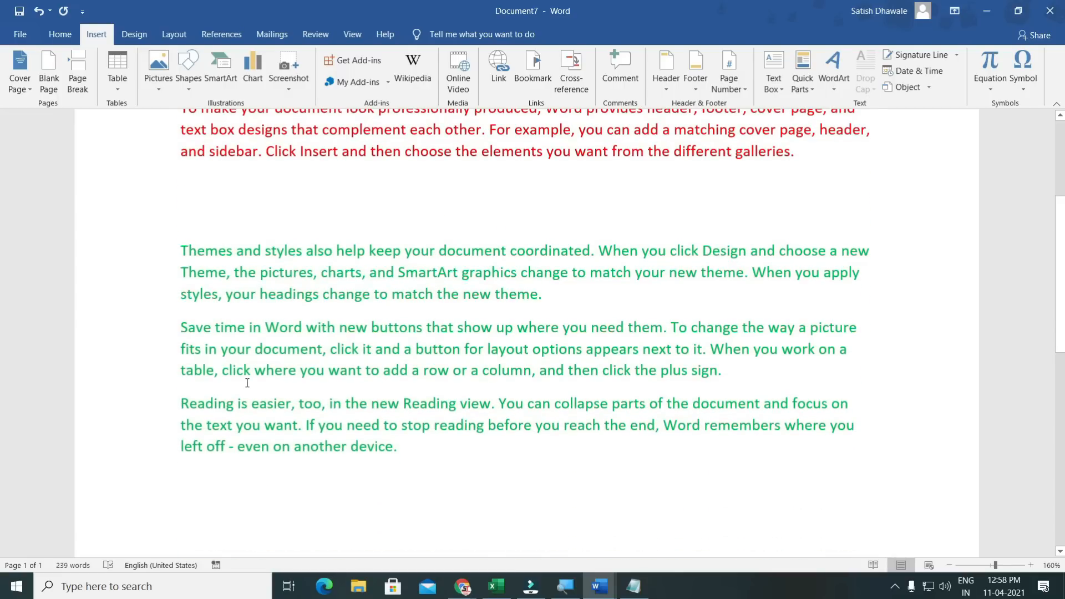
scroll(247, 383, "up", 2)
scroll(247, 392, "down", 2)
scroll(247, 391, "up", 4)
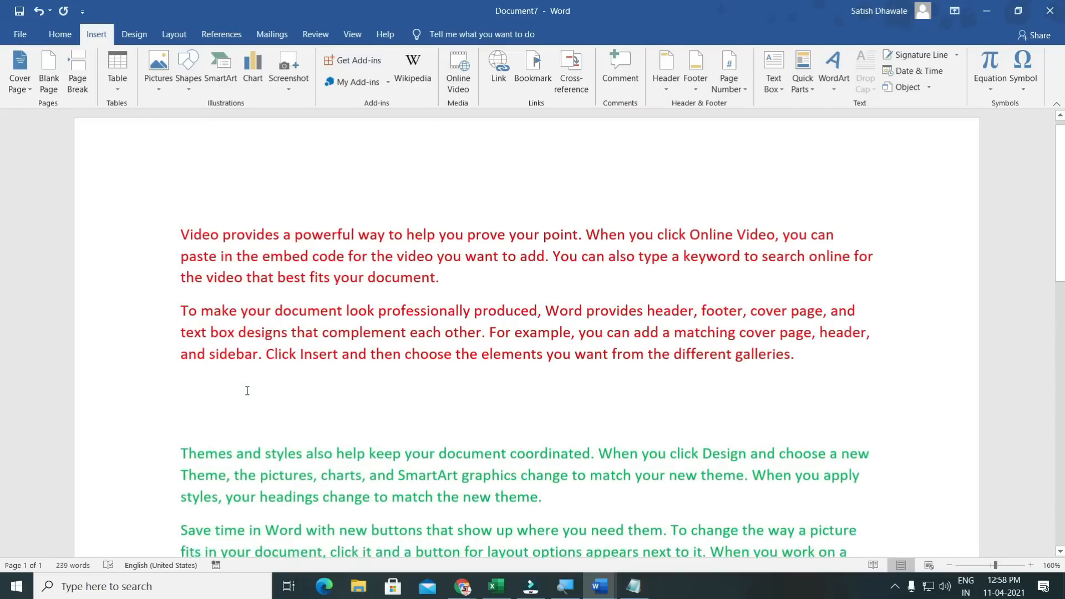
scroll(247, 392, "up", 1)
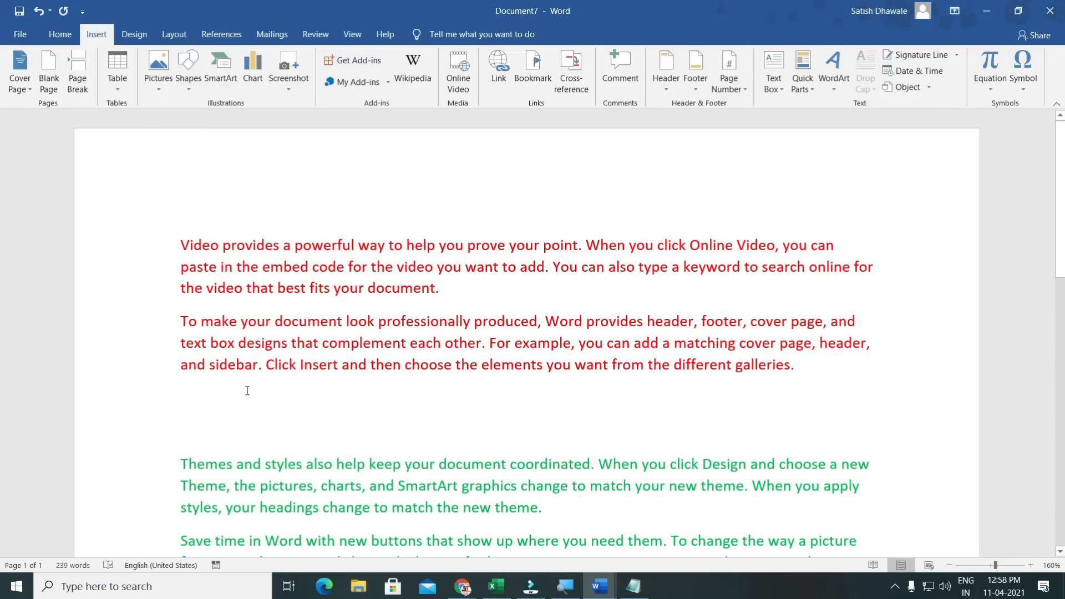
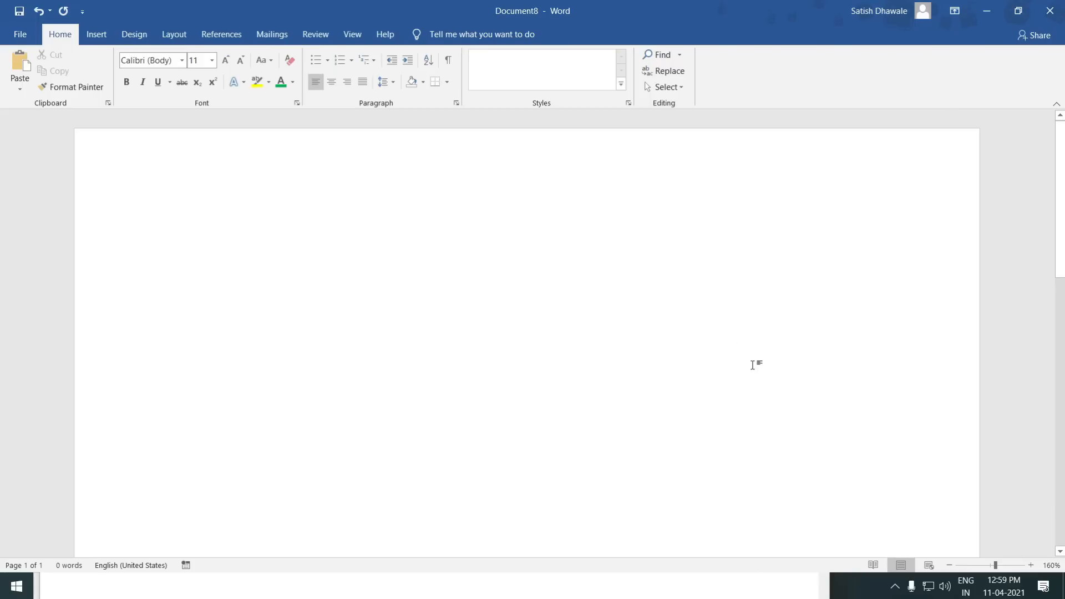
Fill the blank document with sample paragraphs using the =RAND() formula.
type("=RAND()")
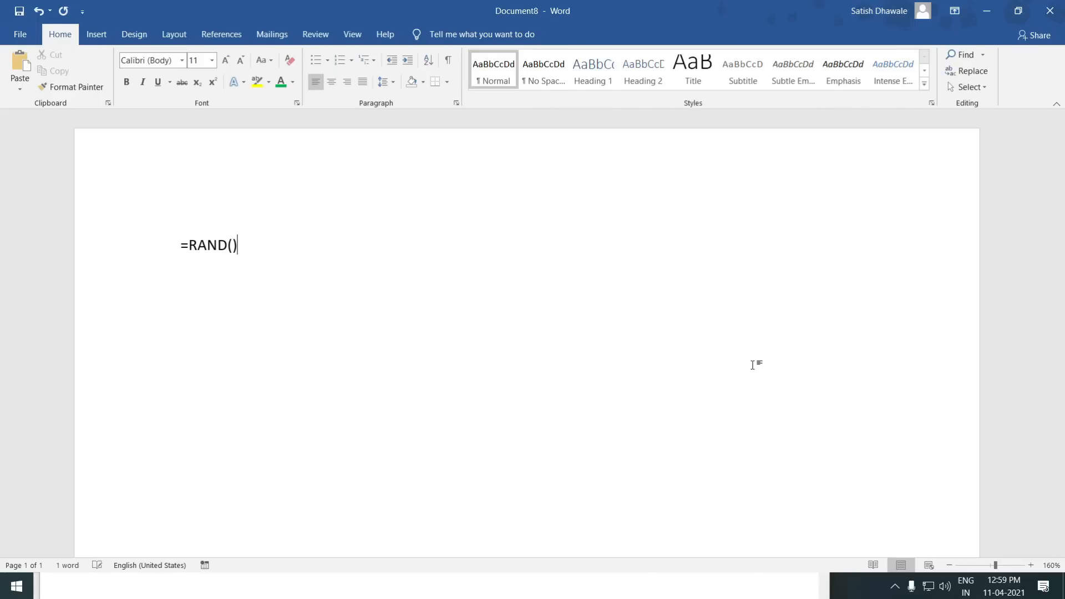
key("Return")
scroll(475, 354, "up", 3)
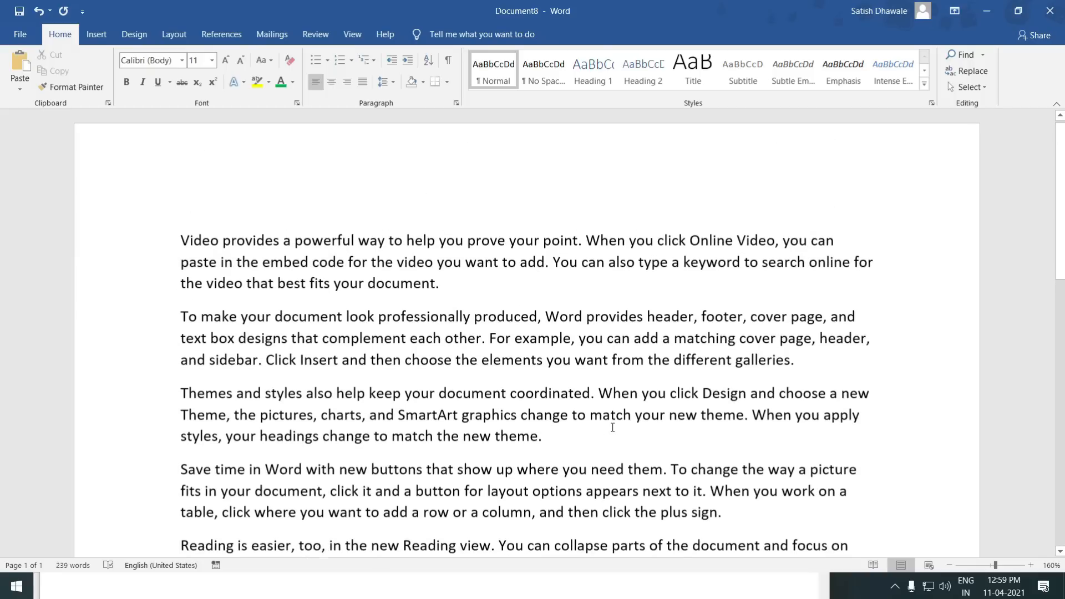
scroll(476, 354, "down", 1)
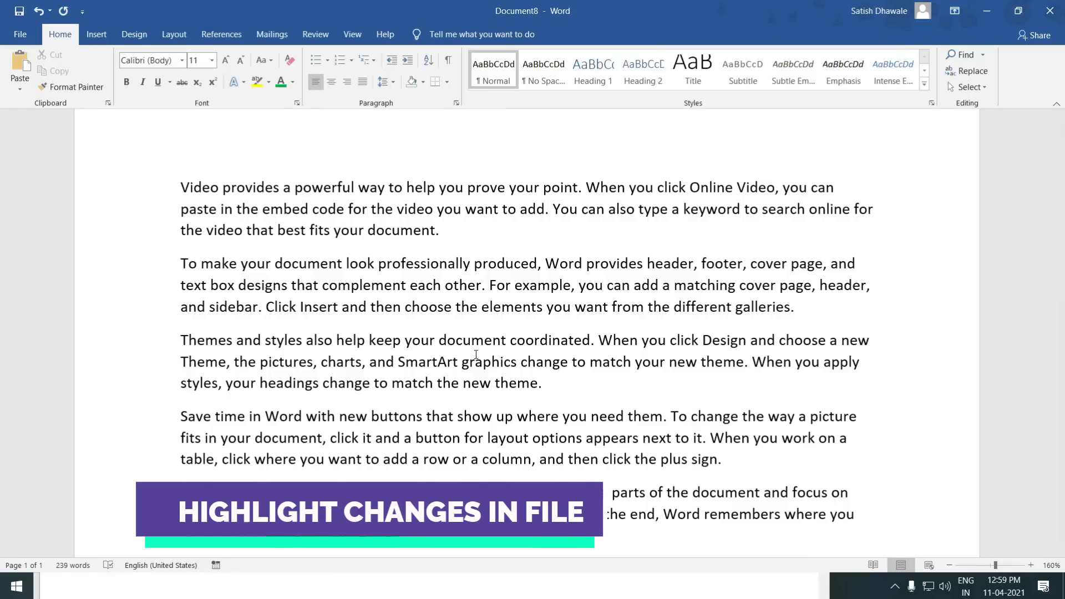
double_click(317, 189)
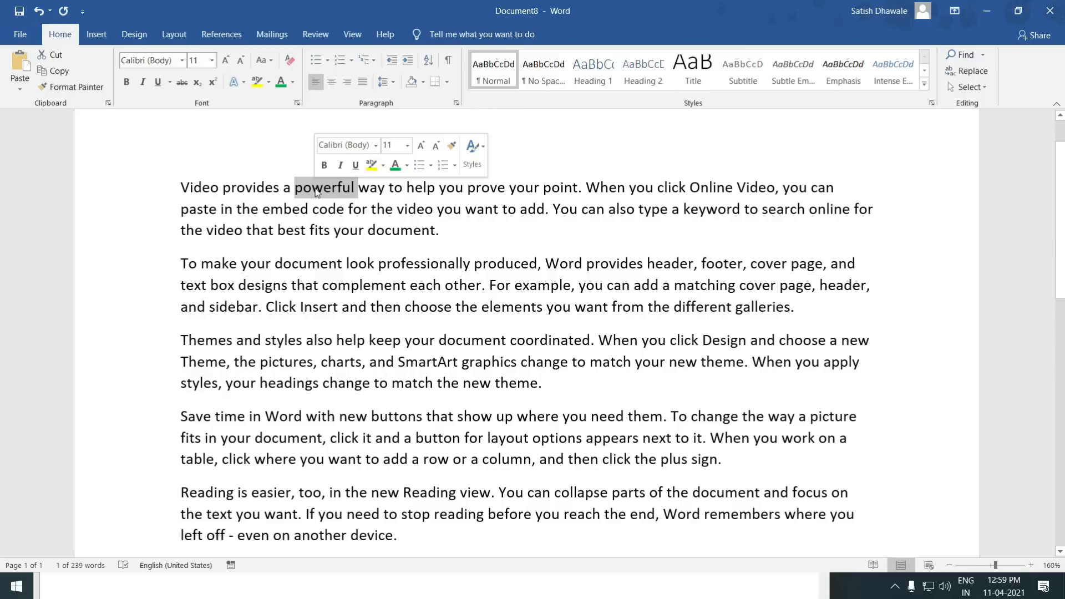
double_click(401, 270)
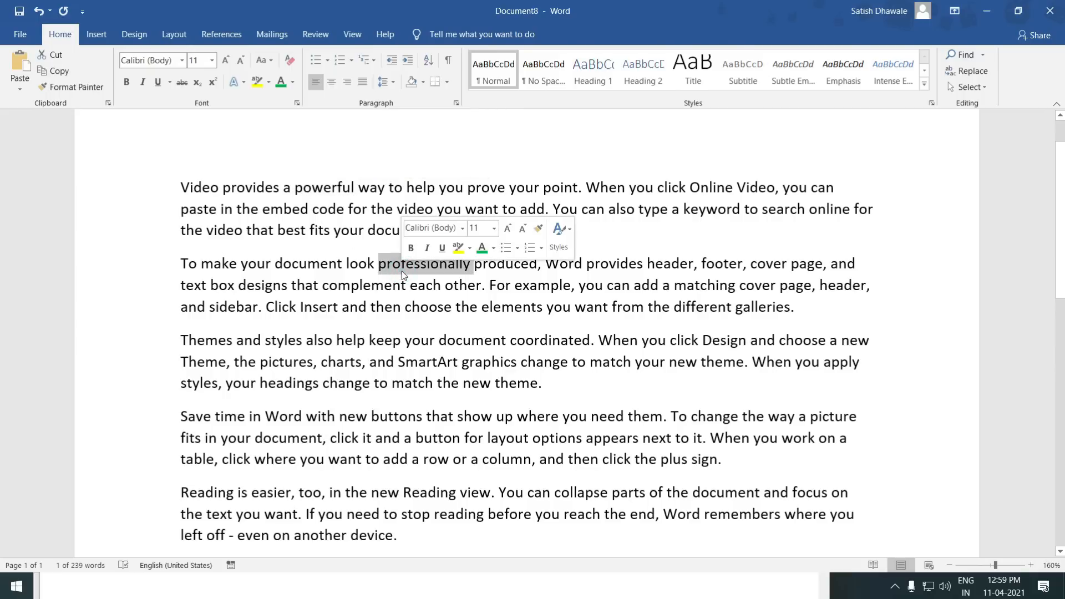
left_click(404, 285)
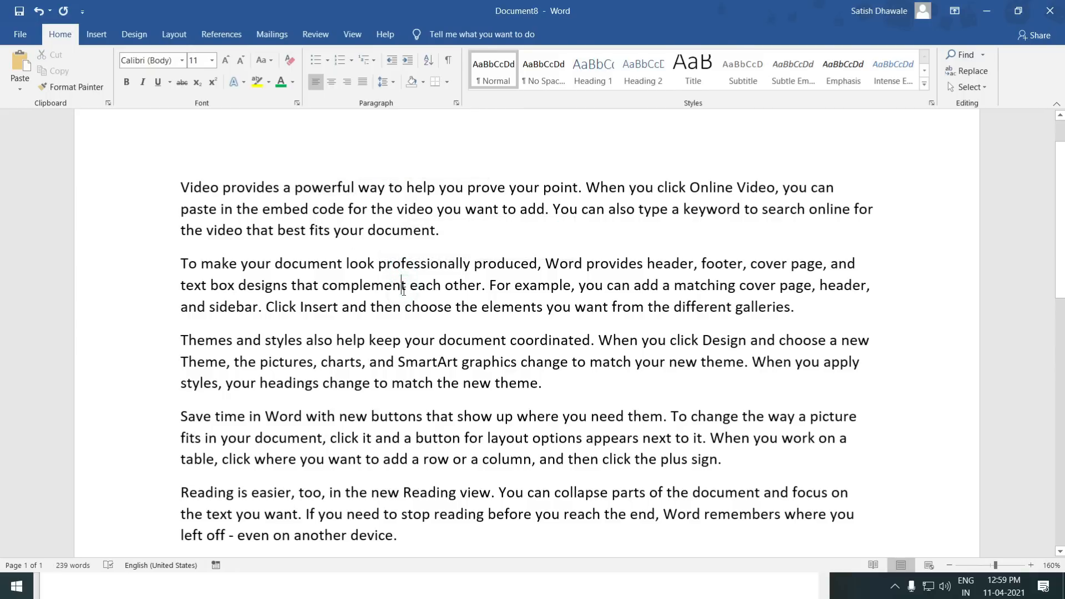
left_click(189, 264)
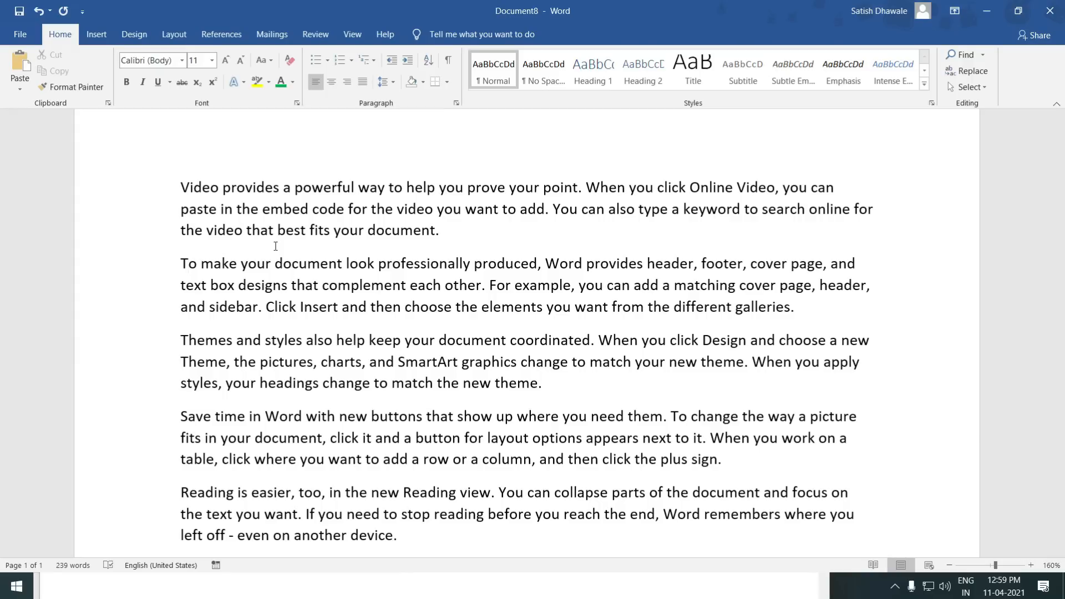
Set the document's review display to All Markup.
left_click(182, 182)
left_click(315, 37)
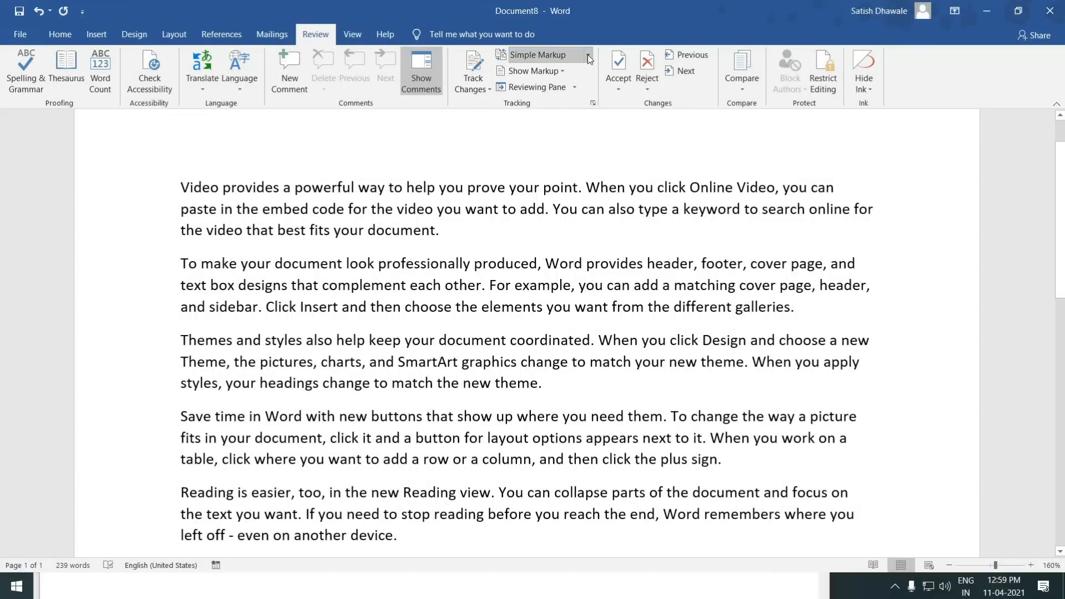
left_click(588, 56)
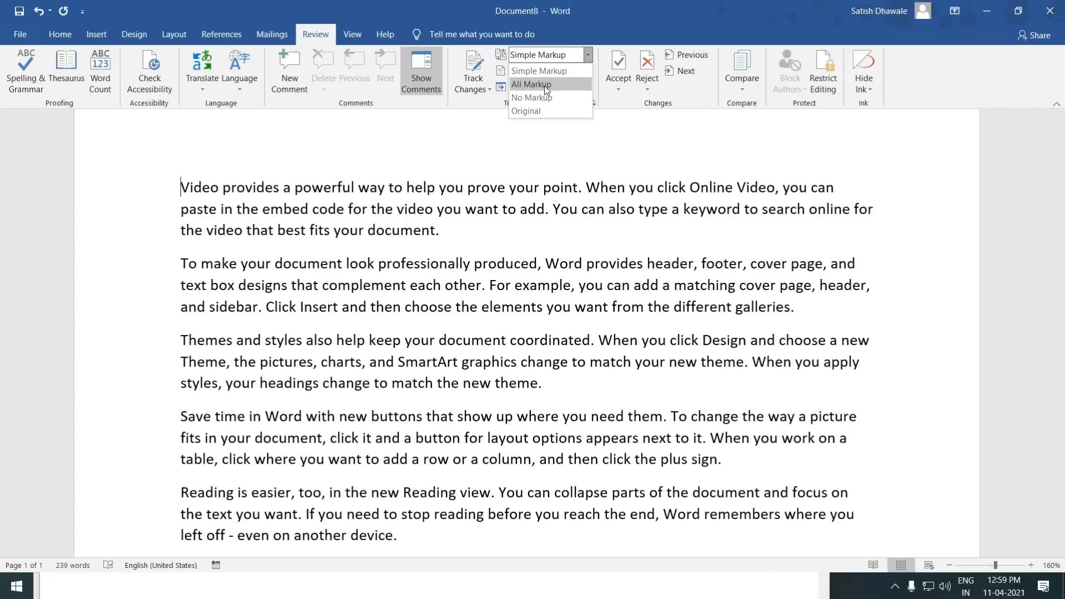
left_click(544, 84)
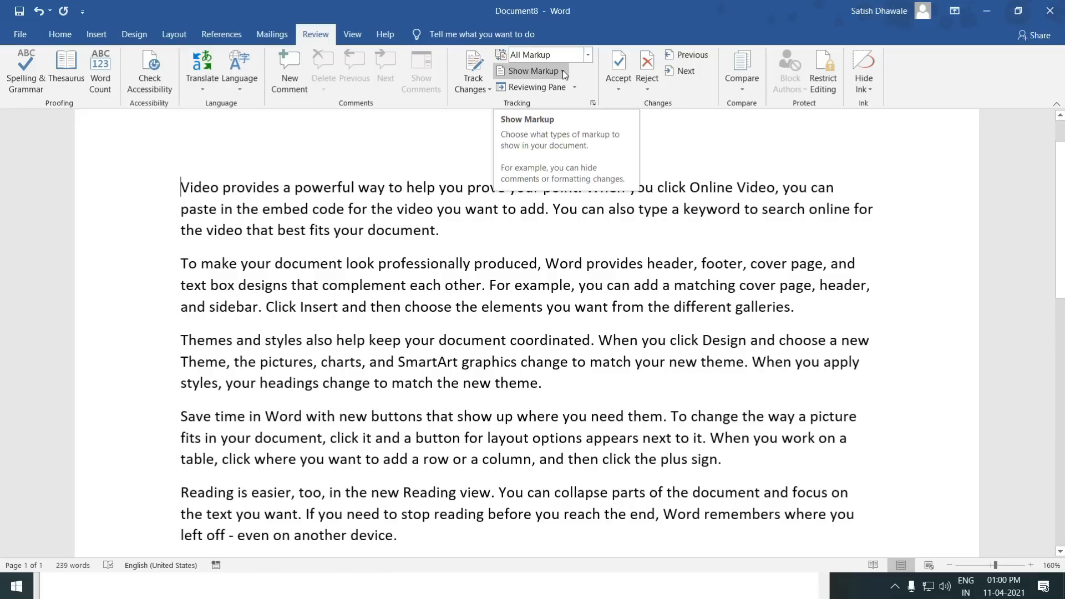
Look over the markup types and balloon options, and turn on Track Changes.
left_click(563, 70)
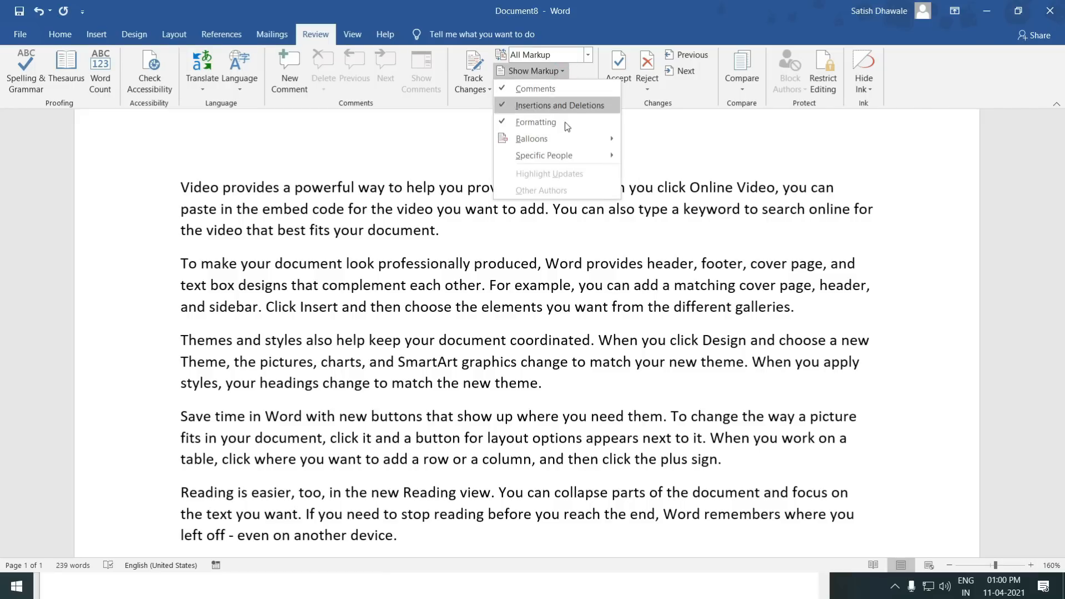
mouse_move(568, 138)
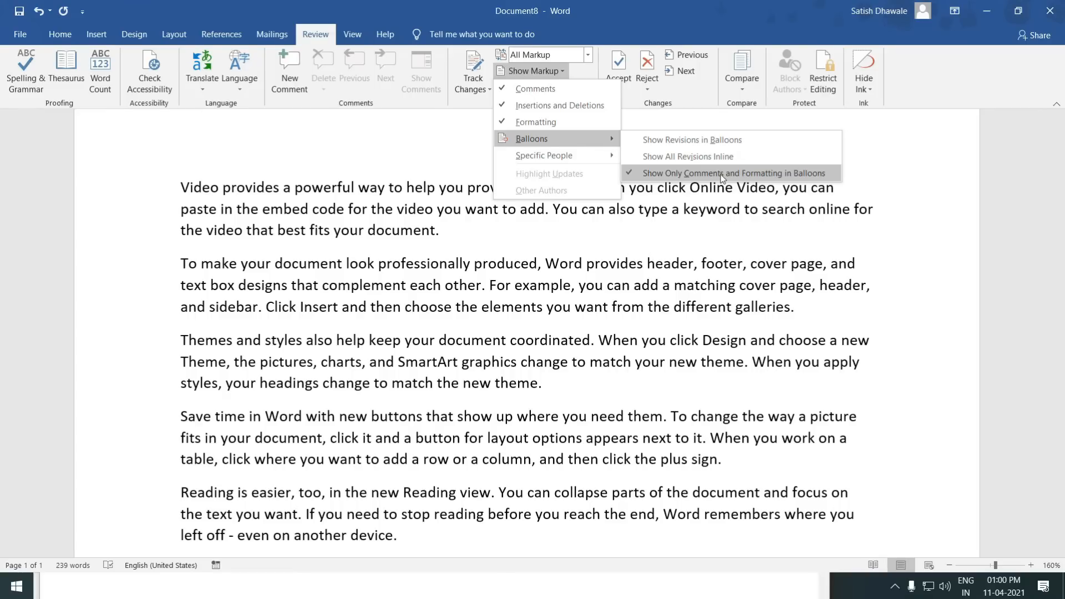
left_click(461, 102)
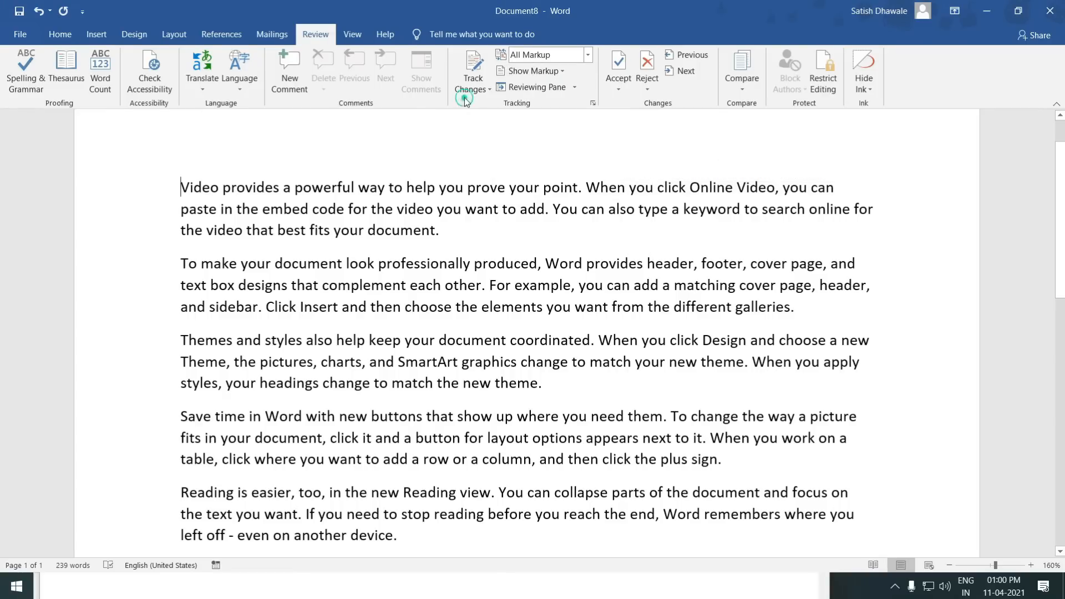
left_click(471, 61)
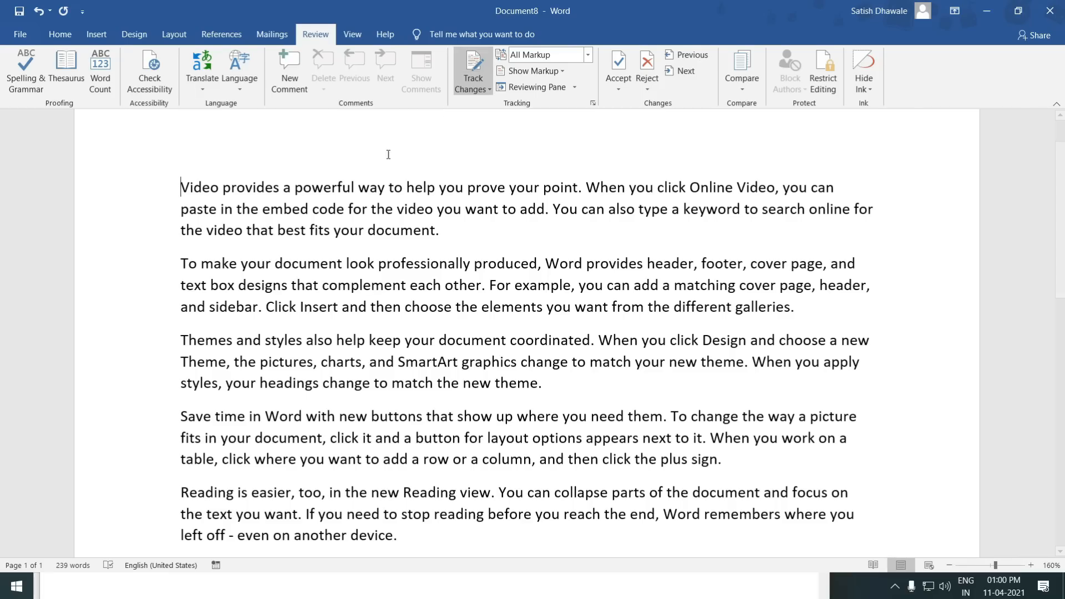
Delete the word "powerful" from the first paragraph and "professionally" from the second paragraph.
double_click(337, 190)
key("Delete")
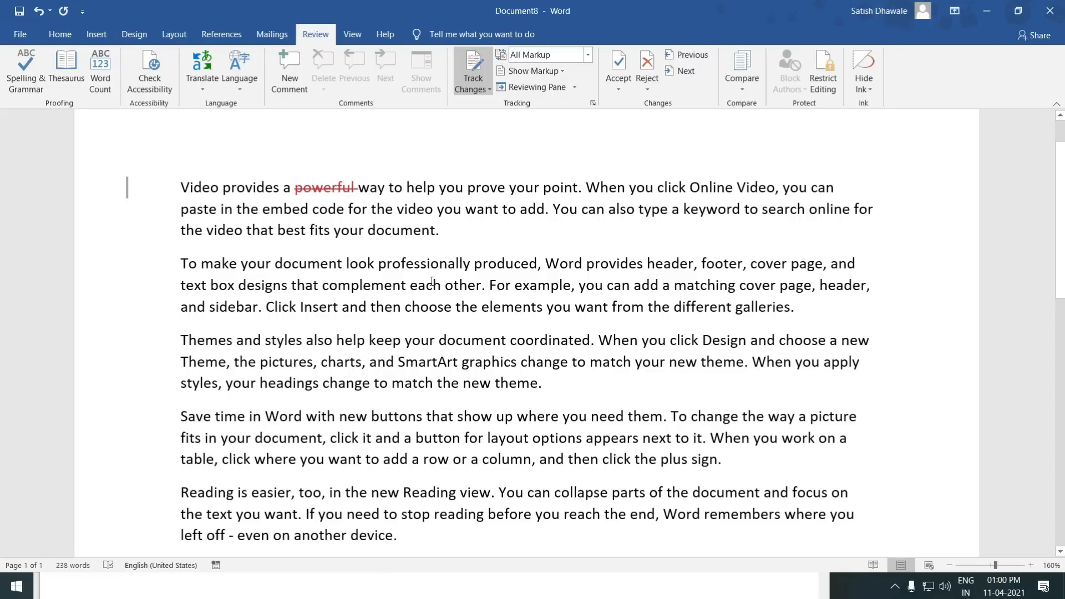
left_click_drag(379, 266, 473, 266)
key("Delete")
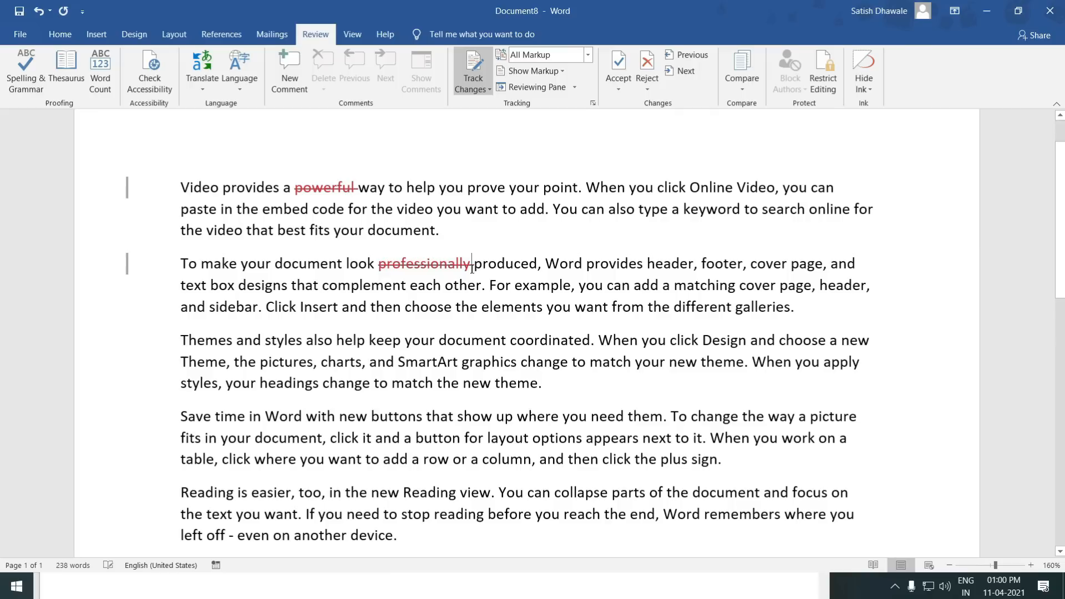
Insert "2021" after "new buttons" in the fourth paragraph and compare its markup with the deleted word "professionally".
left_click(425, 420)
type("2021")
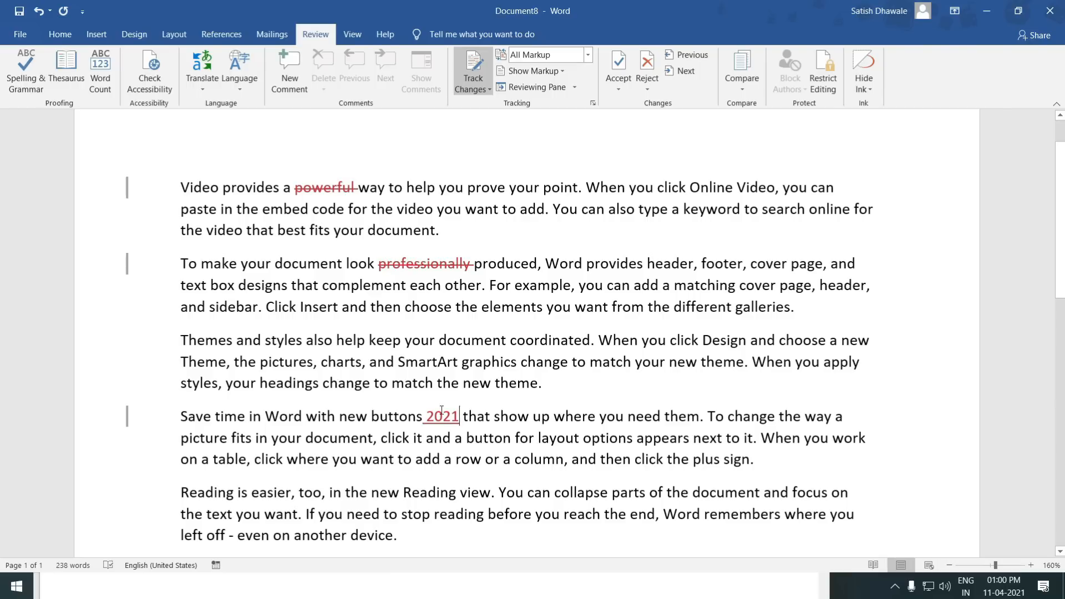
left_click_drag(425, 416, 459, 416)
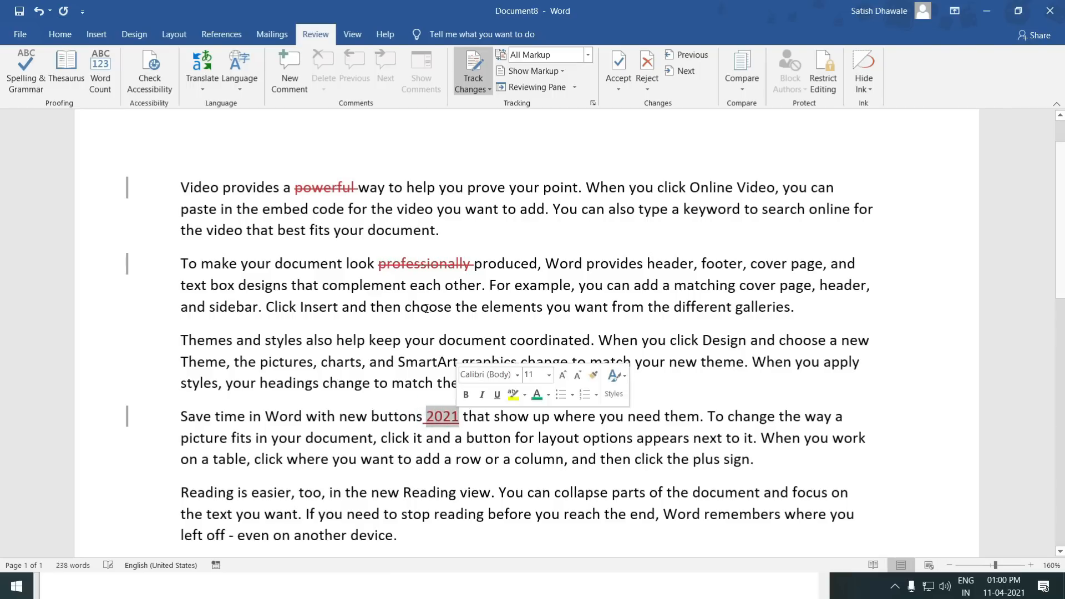
left_click_drag(387, 265, 462, 264)
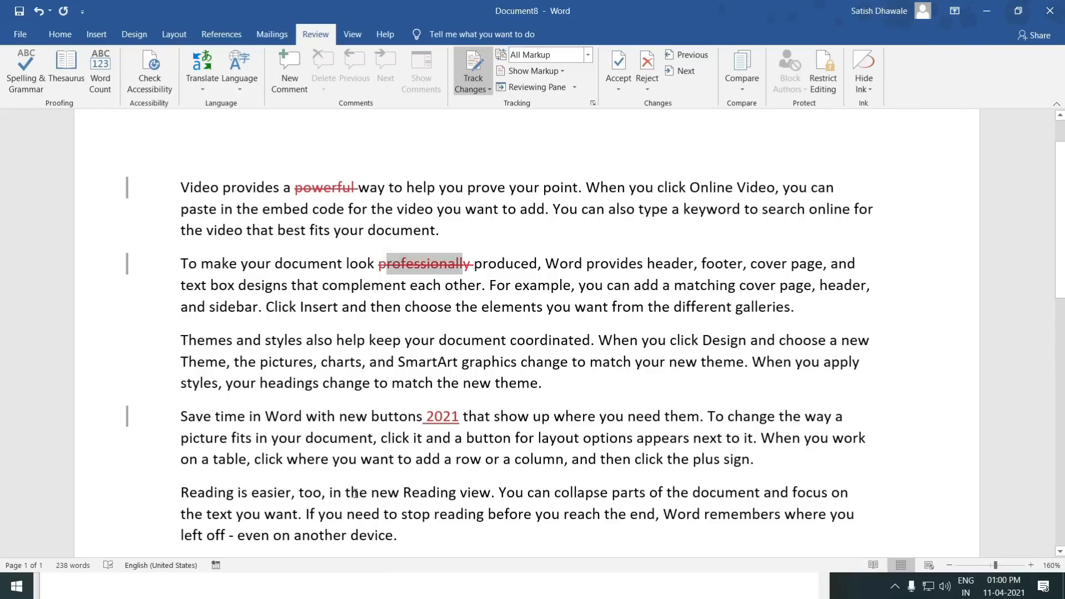
Delete ", too, in the new Reading" from the fifth paragraph and "you click Design and" from the third paragraph.
left_click_drag(293, 495, 457, 493)
key("Delete")
left_click_drag(642, 341, 779, 341)
key("Delete")
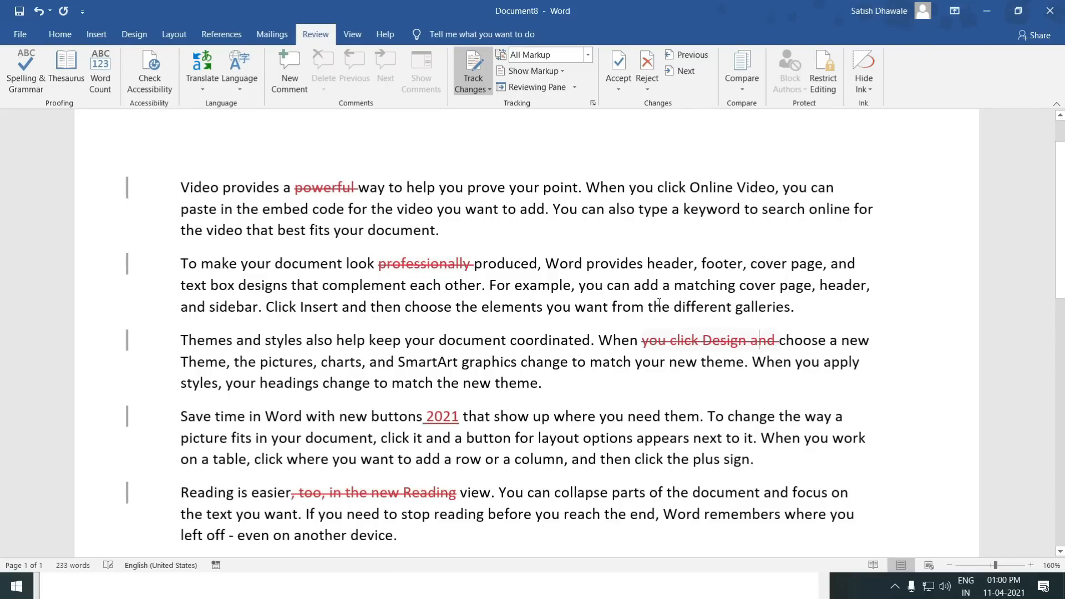
Delete "Word provides header, footer" and "designs that complement" from the second paragraph and "Theme, the pictures" from the third.
left_click_drag(545, 264, 743, 264)
key("Delete")
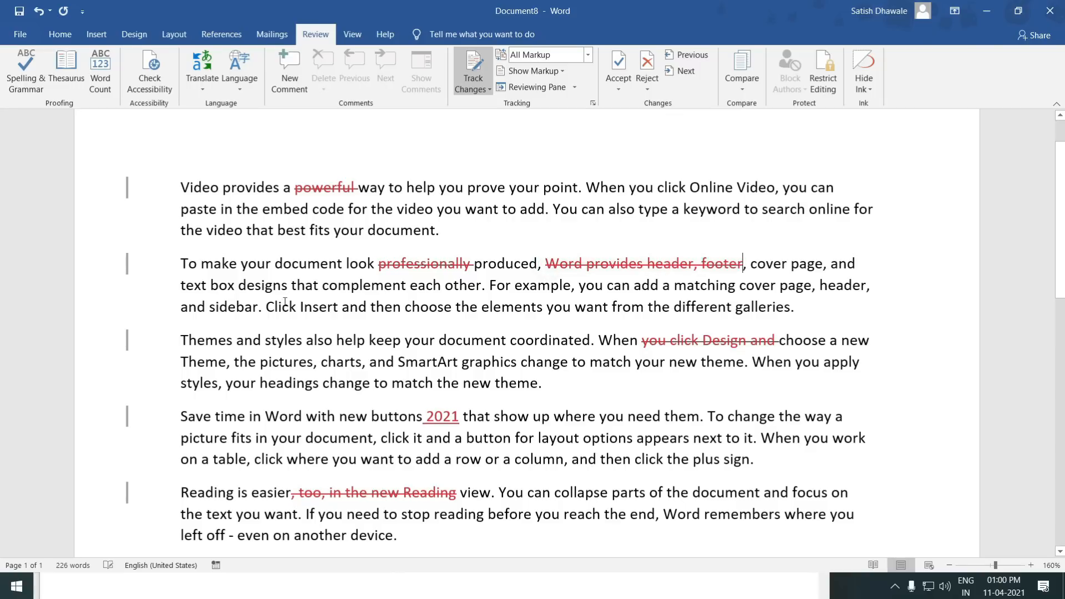
left_click_drag(239, 286, 411, 286)
key("Delete")
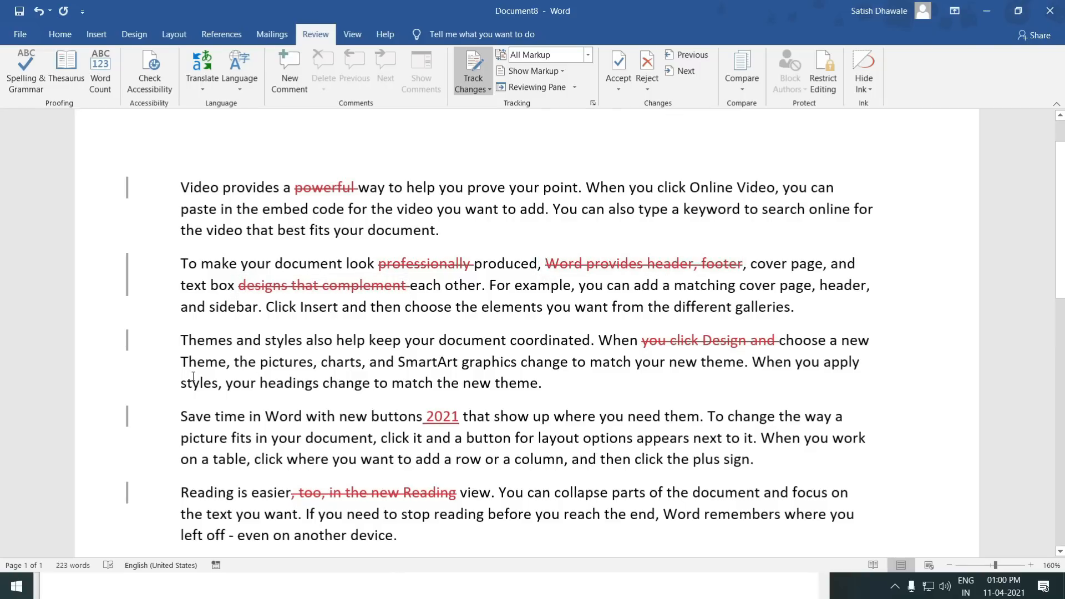
left_click_drag(181, 362, 314, 362)
key("Delete")
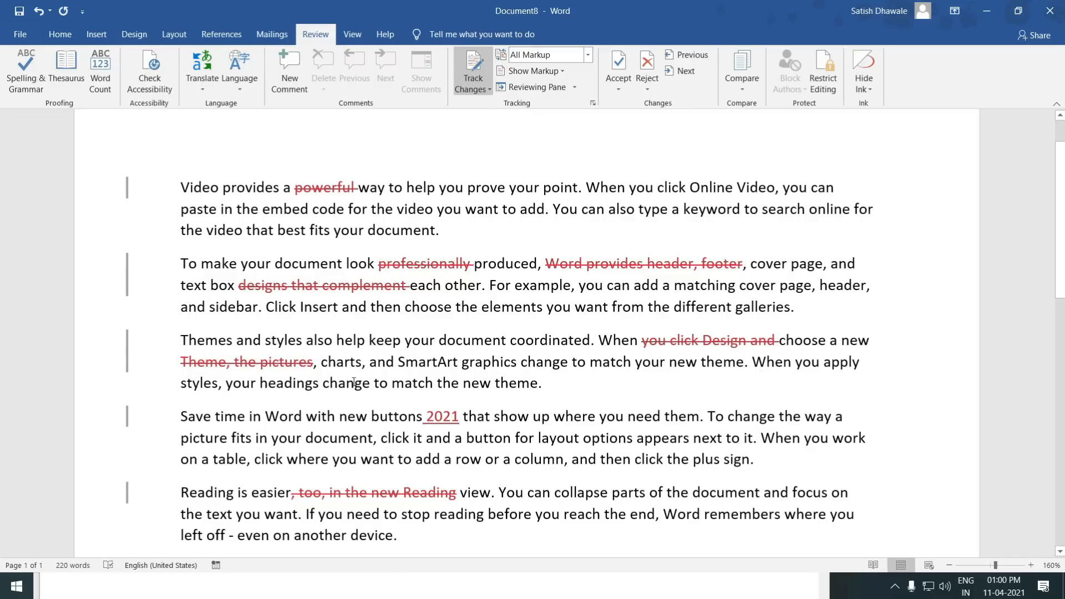
Examine the Track Changes options, including the advanced settings for insertion and deletion marks and colours, without changing anything.
left_click(593, 103)
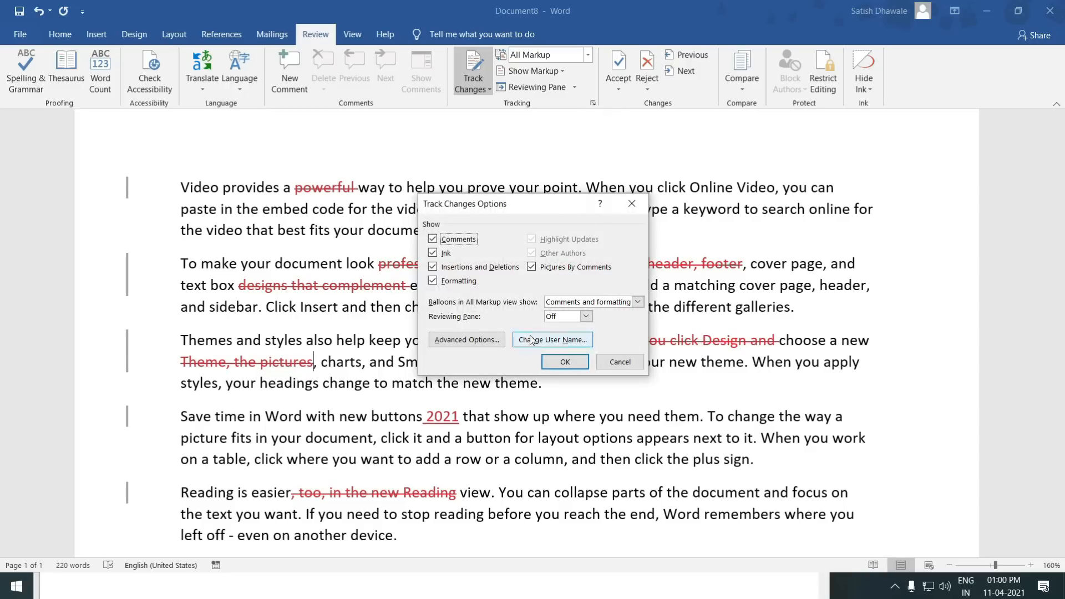
left_click(466, 340)
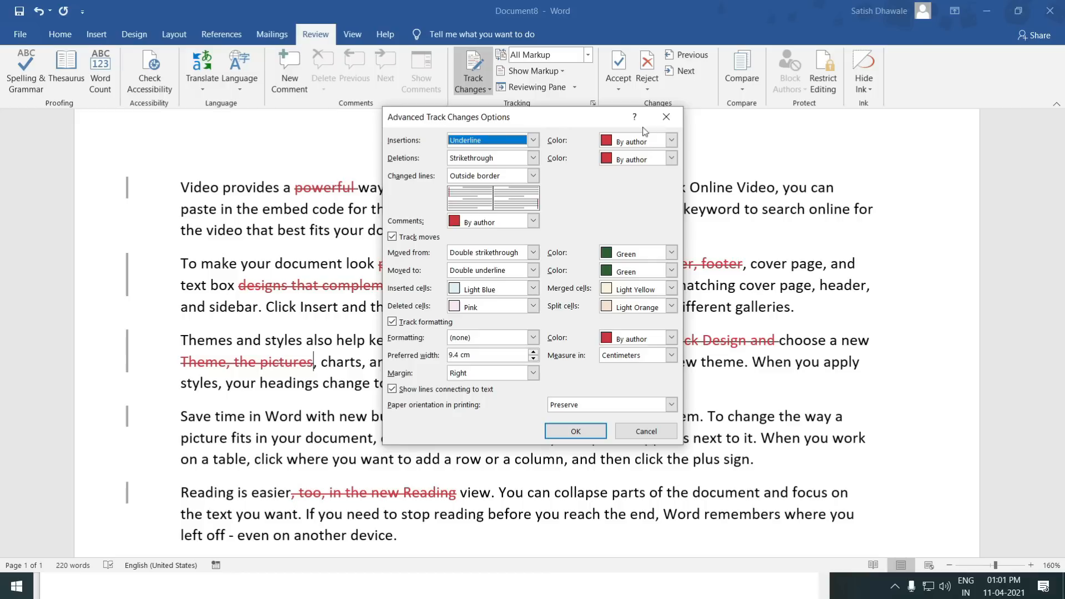
left_click(666, 117)
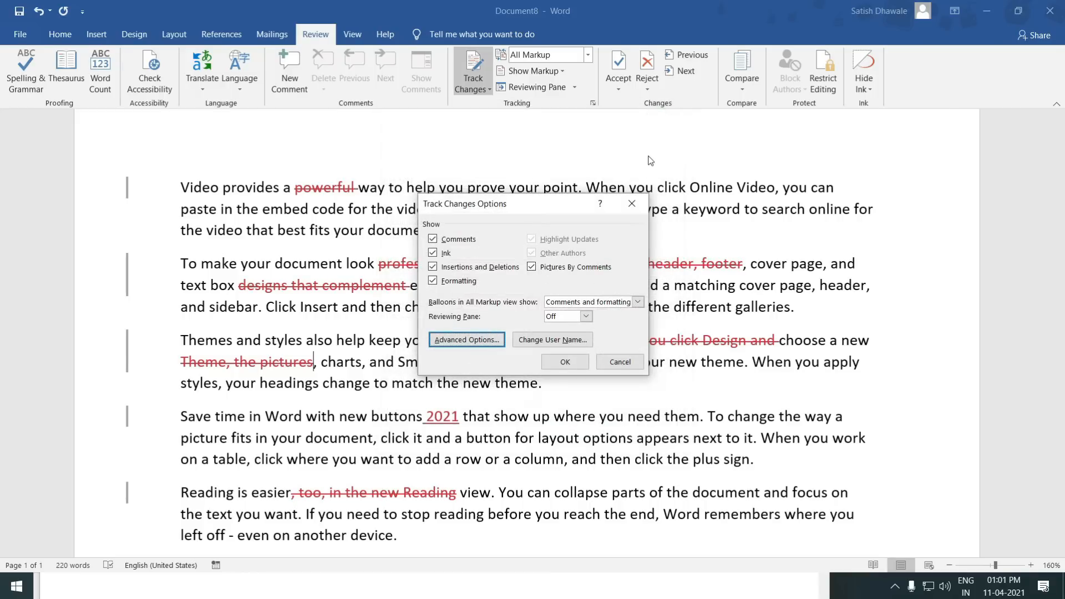
left_click(646, 195)
left_click(593, 103)
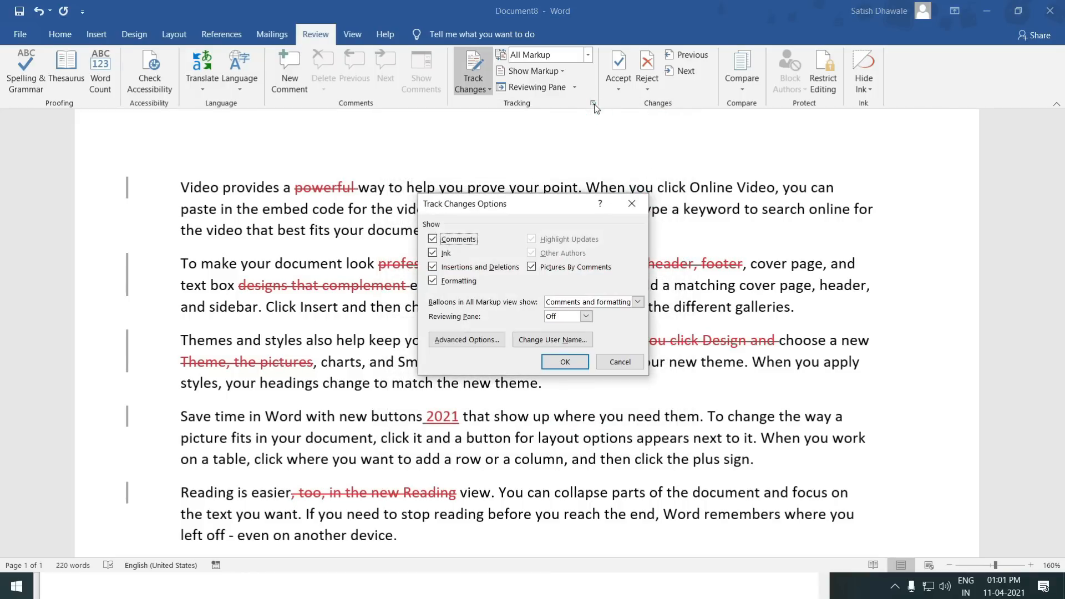
left_click(633, 204)
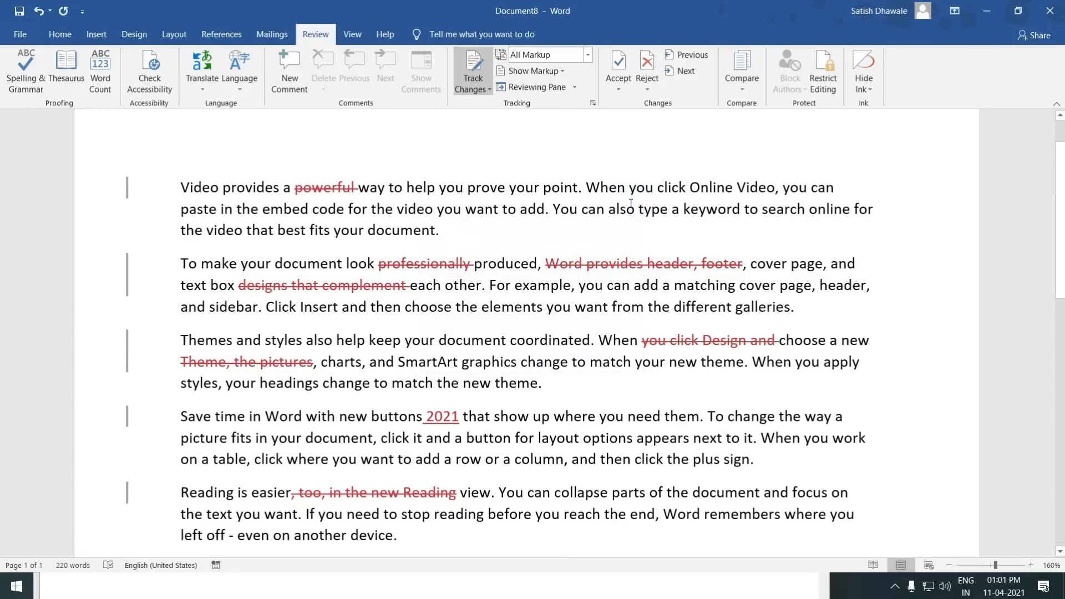
Apply the Hidden font effect to the third paragraph, which begins "Themes and styles".
mouse_move(591, 263)
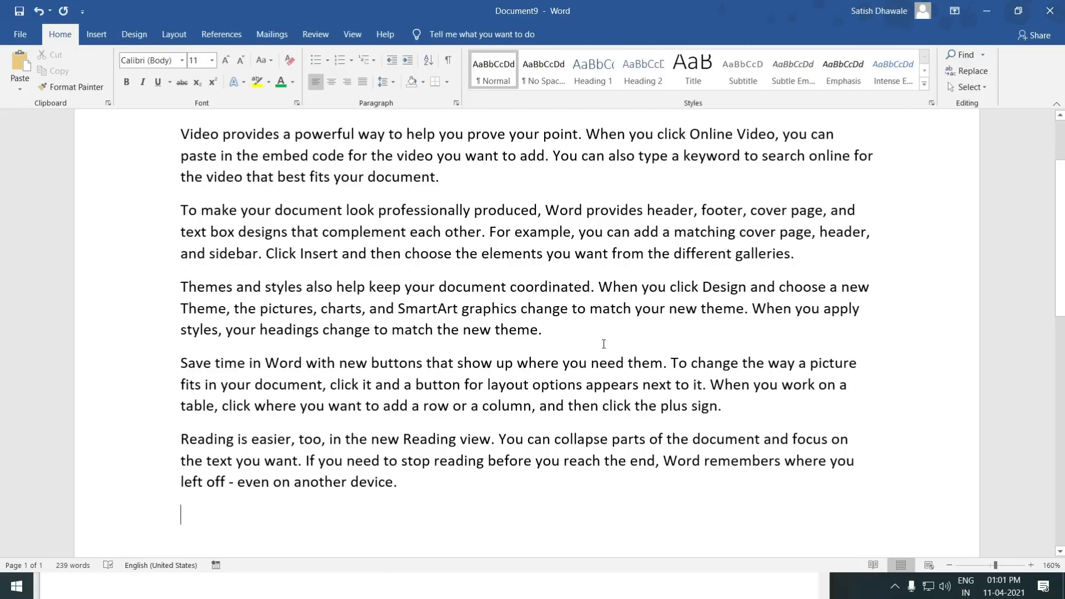
left_click_drag(555, 332, 182, 287)
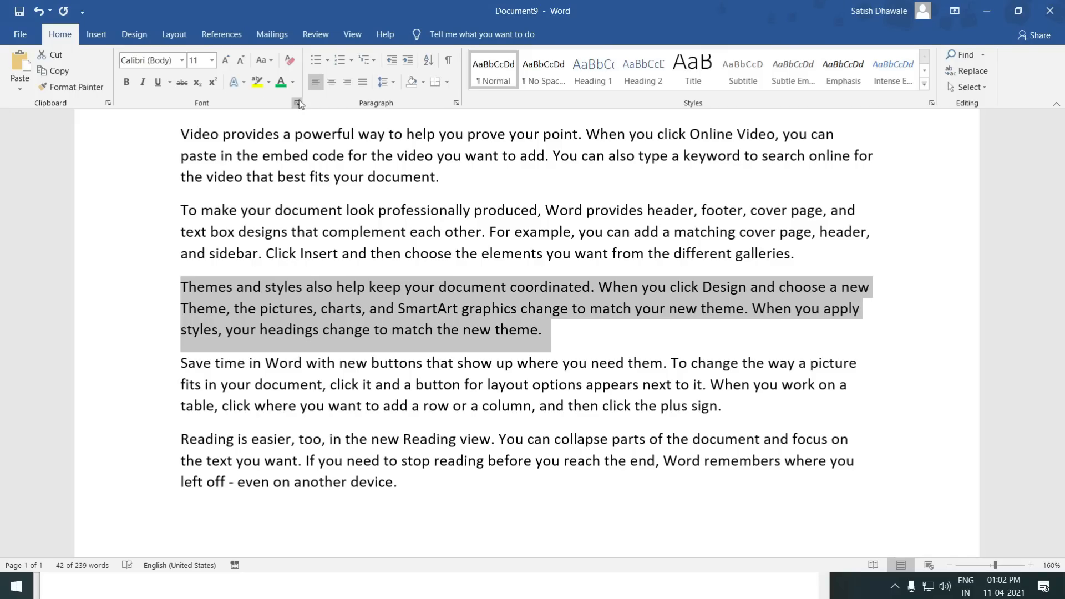
left_click(298, 101)
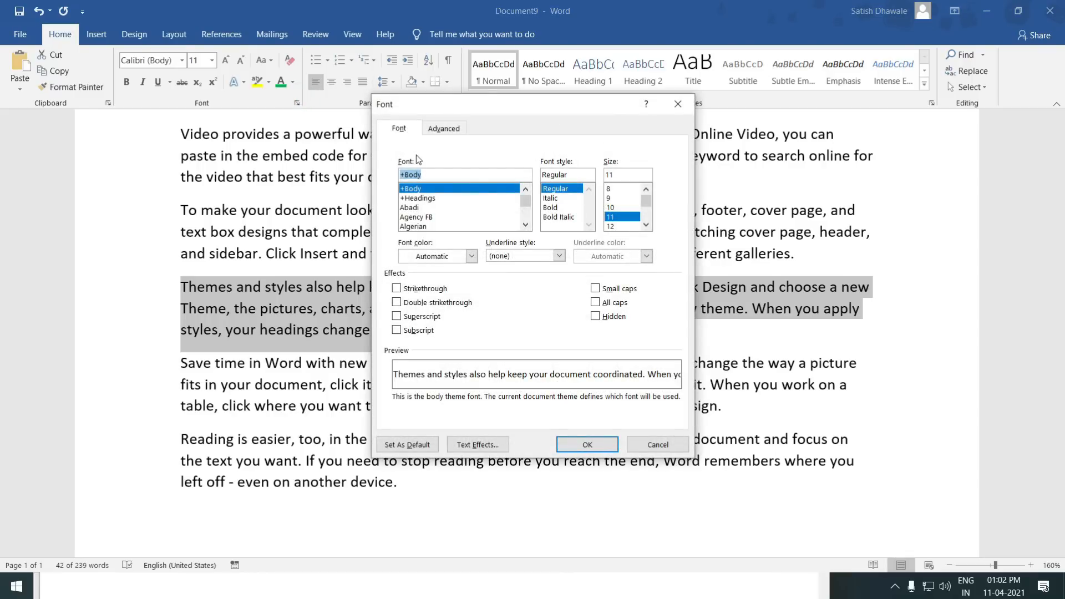
left_click(611, 318)
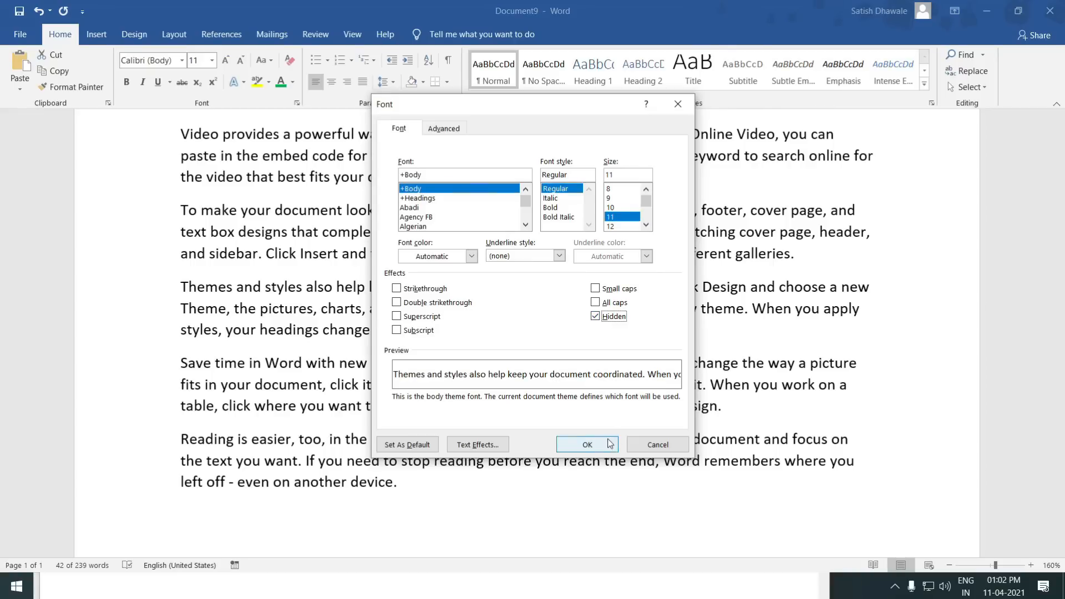
left_click(607, 441)
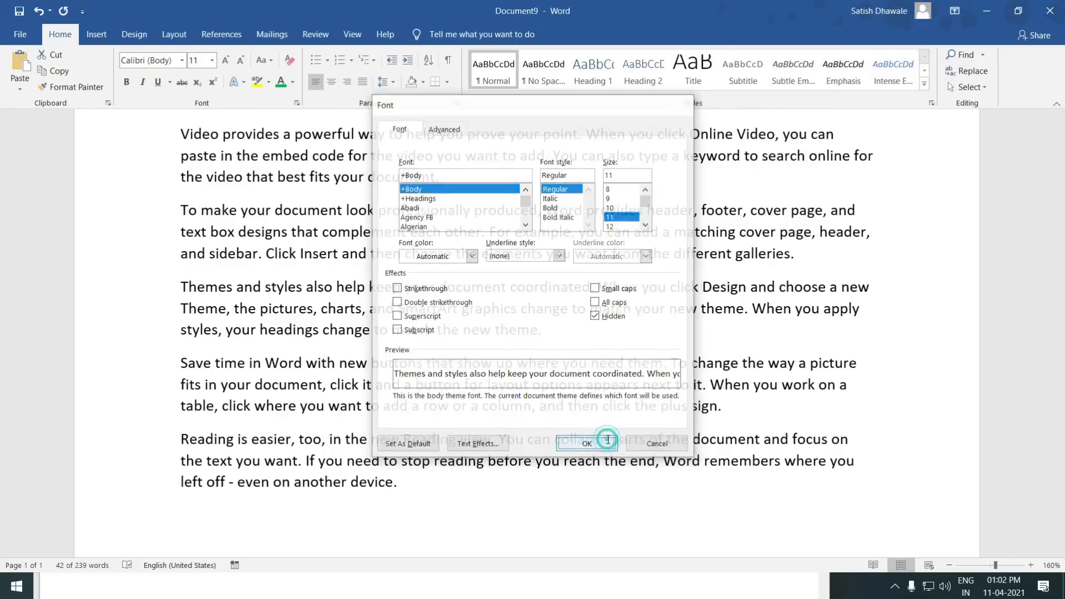
scroll(605, 436, "up", 1)
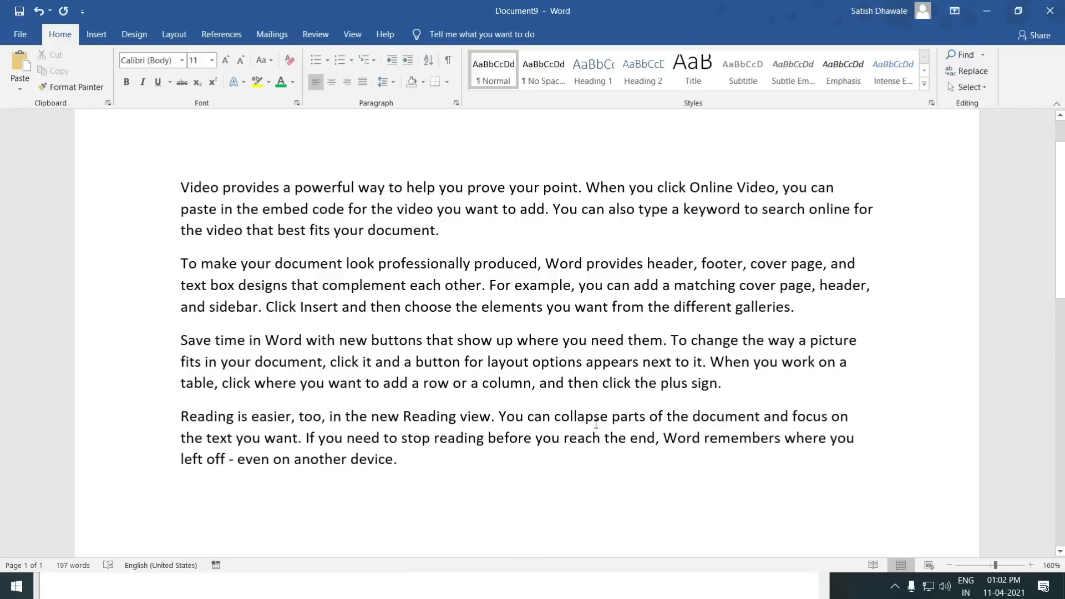
left_click(295, 104)
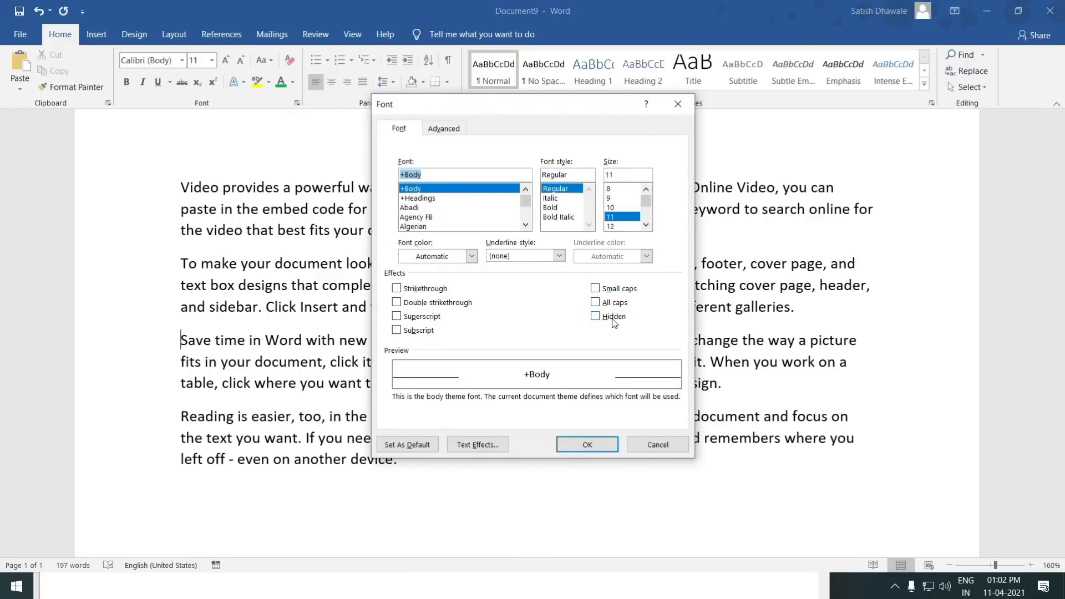
left_click(613, 319)
left_click(613, 319)
left_click(656, 445)
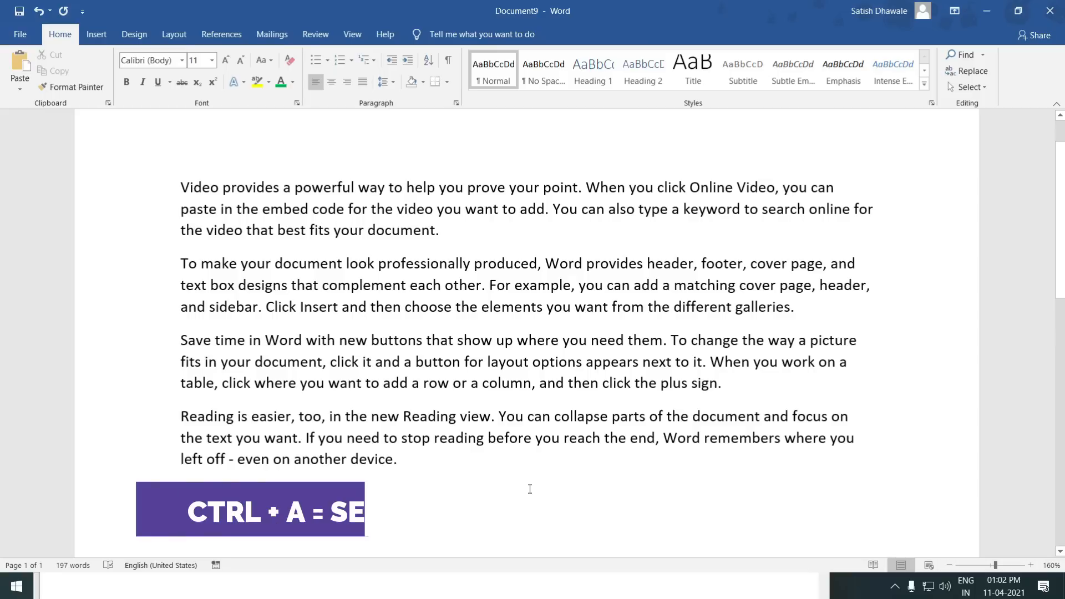
Select all text, remove the Hidden font effect from it, and check the "Themes and styles" paragraph.
key("ctrl+a")
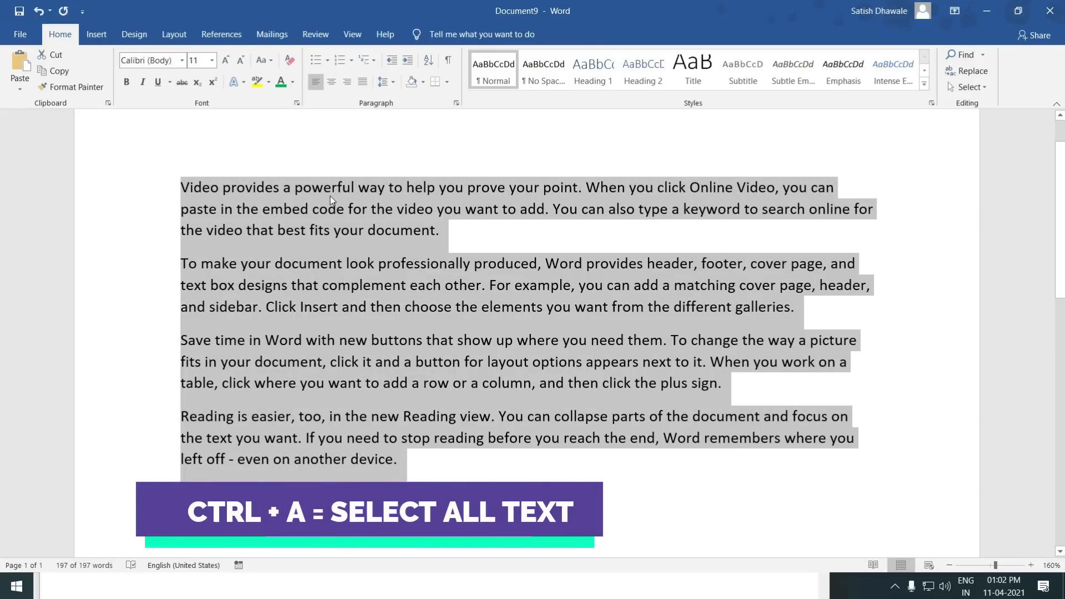
left_click(297, 103)
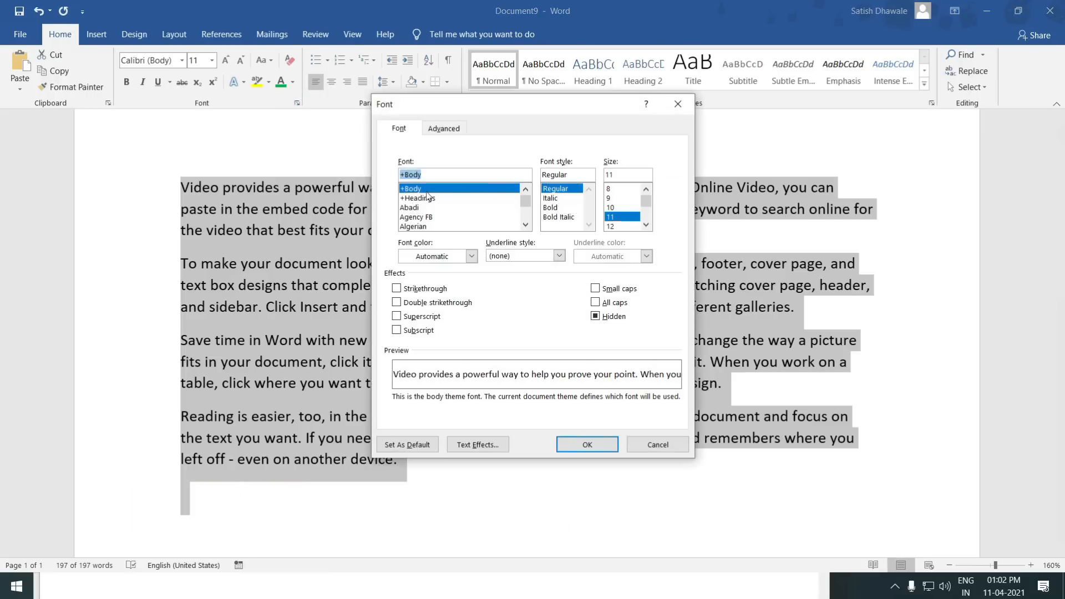
left_click(596, 317)
left_click(596, 317)
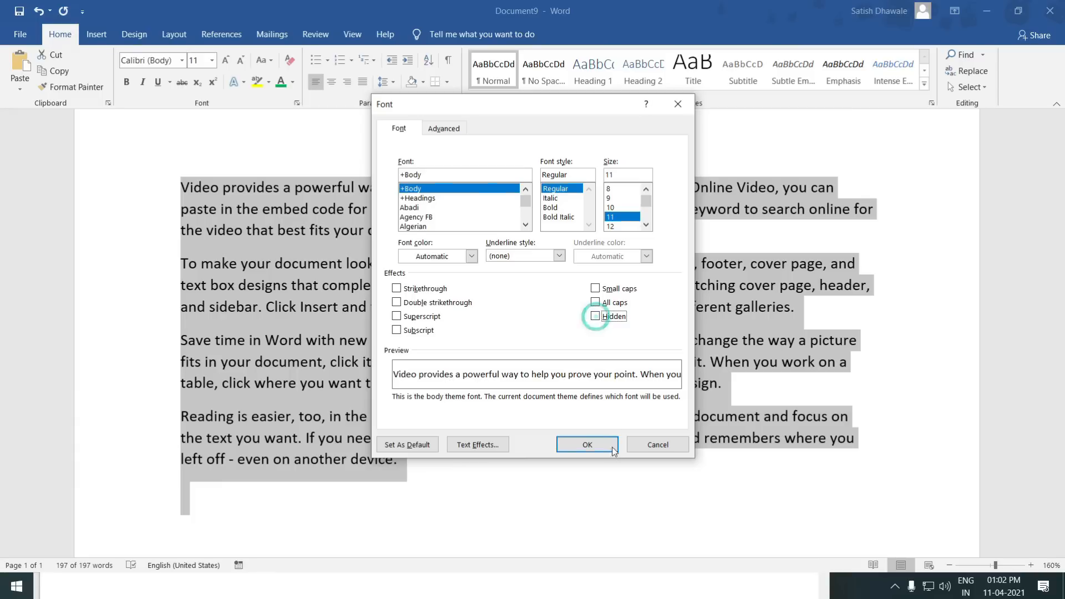
left_click(605, 446)
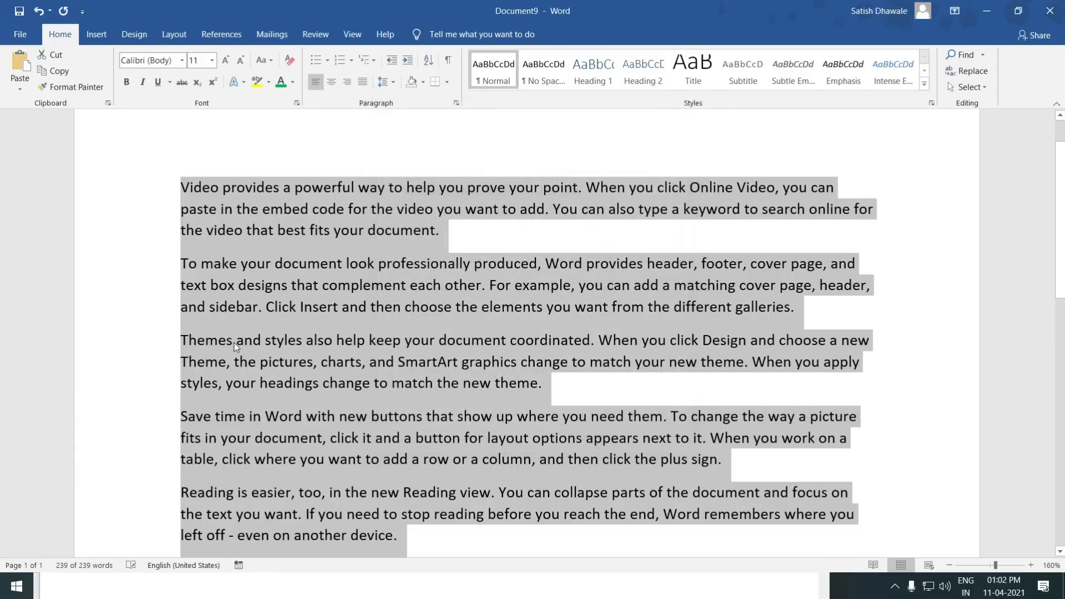
left_click(234, 341)
triple_click(189, 340)
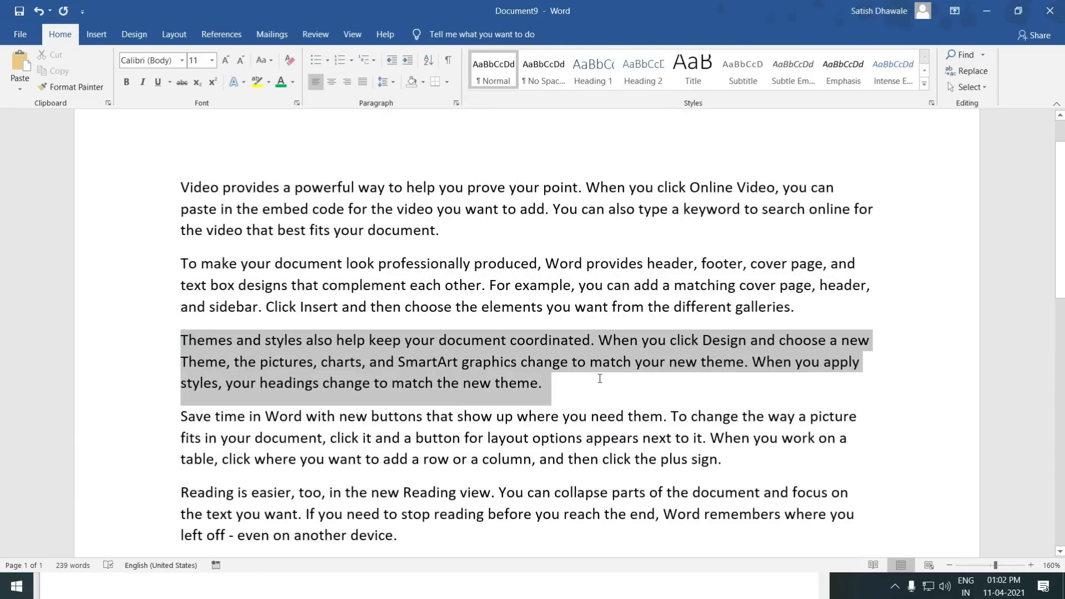
left_click(568, 414)
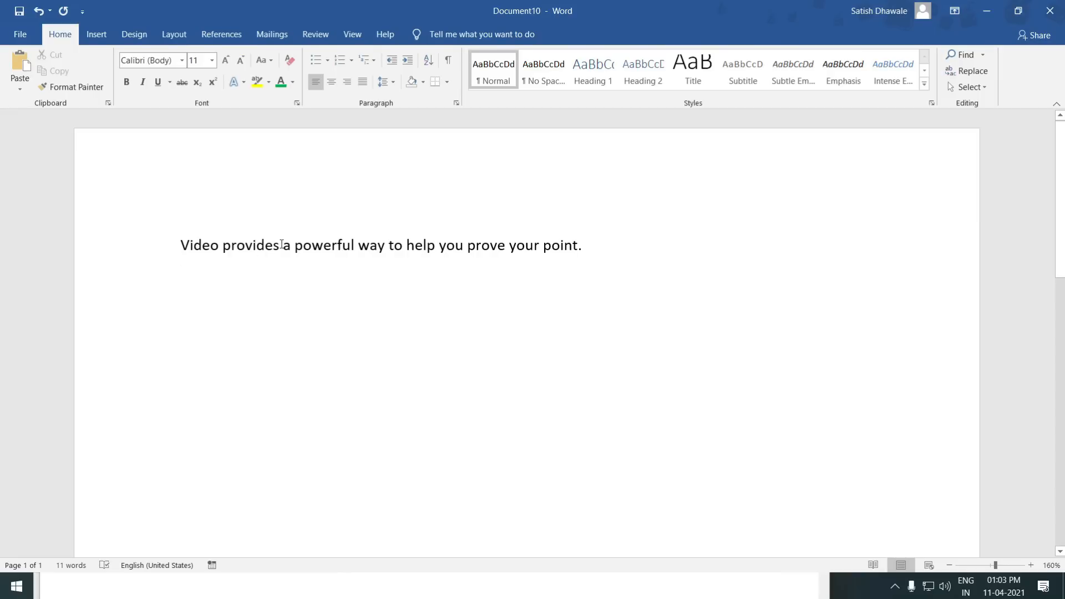
Copy the word "powerful" from the sentence and paste it on the line below.
left_click_drag(359, 248, 297, 251)
key("ctrl+c")
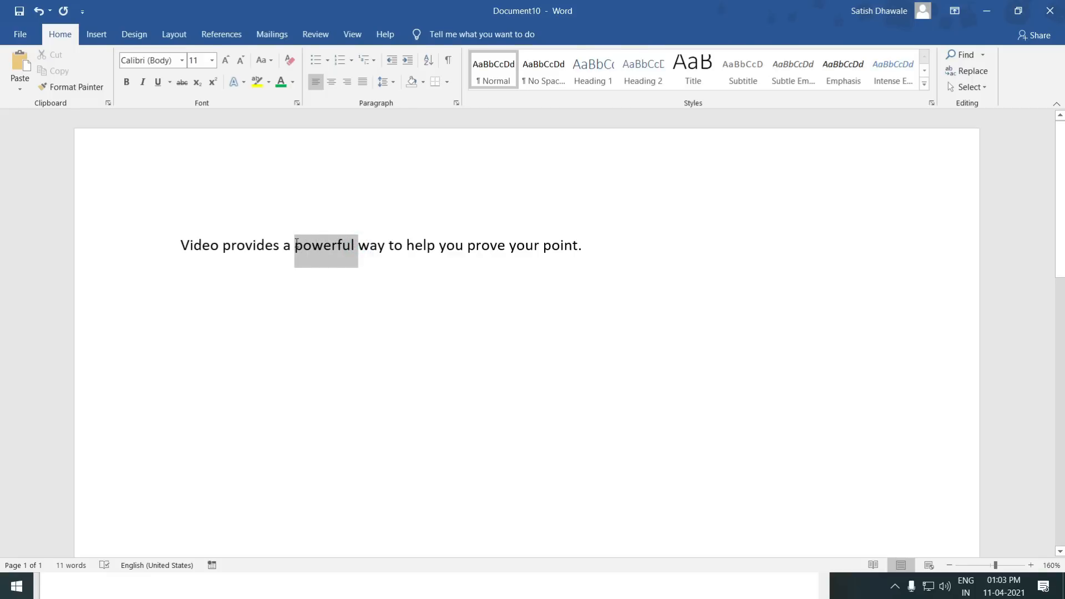
left_click(212, 298)
key("ctrl+v")
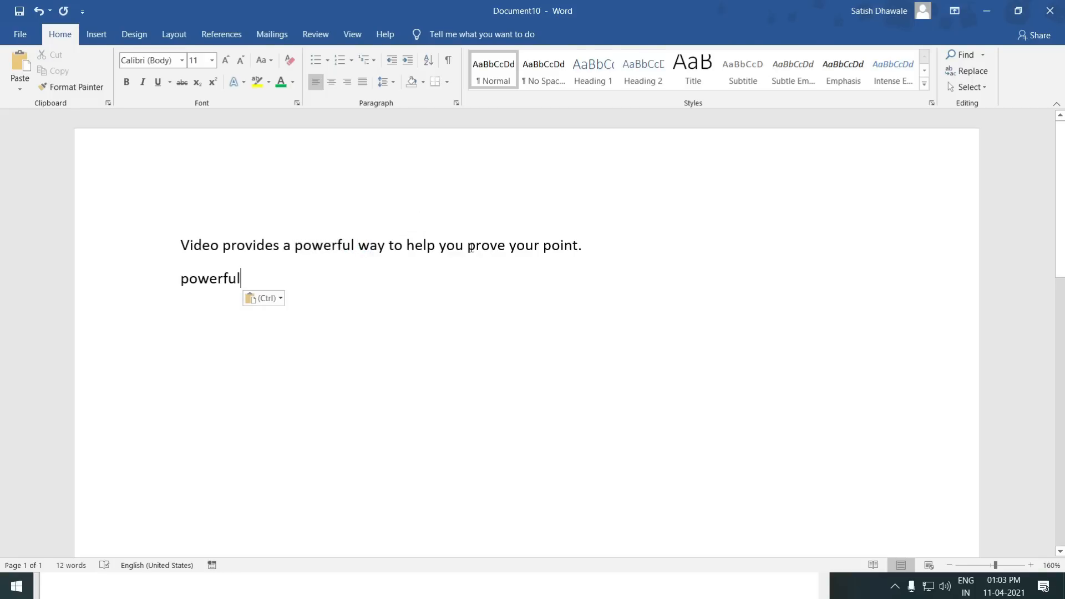
Copy "prove" from the first sentence, paste it on a new line under "Powerful", and start another line.
left_click_drag(471, 244, 491, 248)
double_click(491, 248)
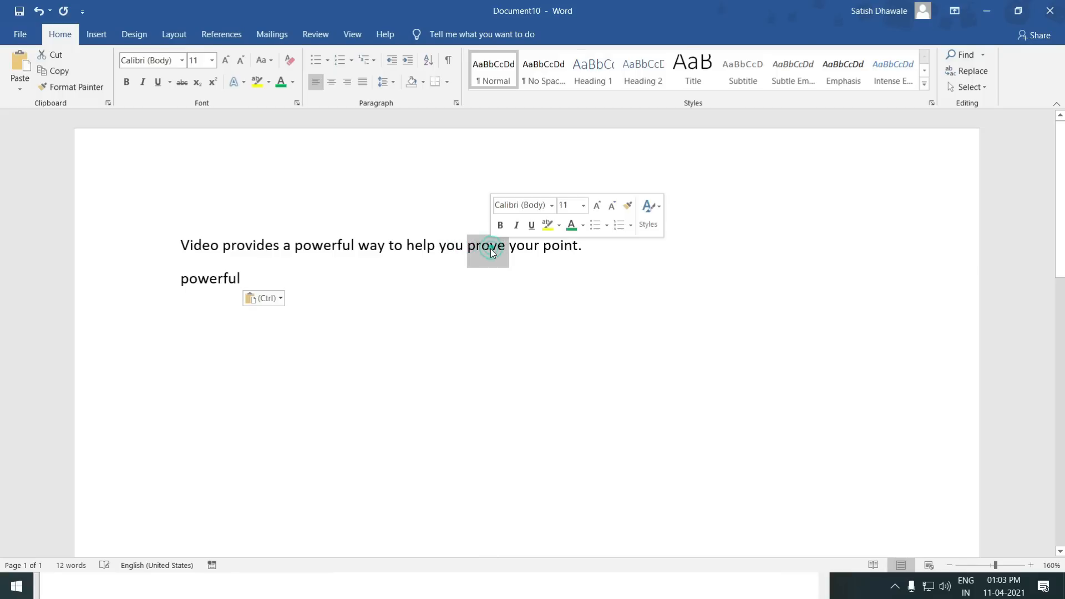
key("ctrl+c")
left_click(340, 281)
key("Return")
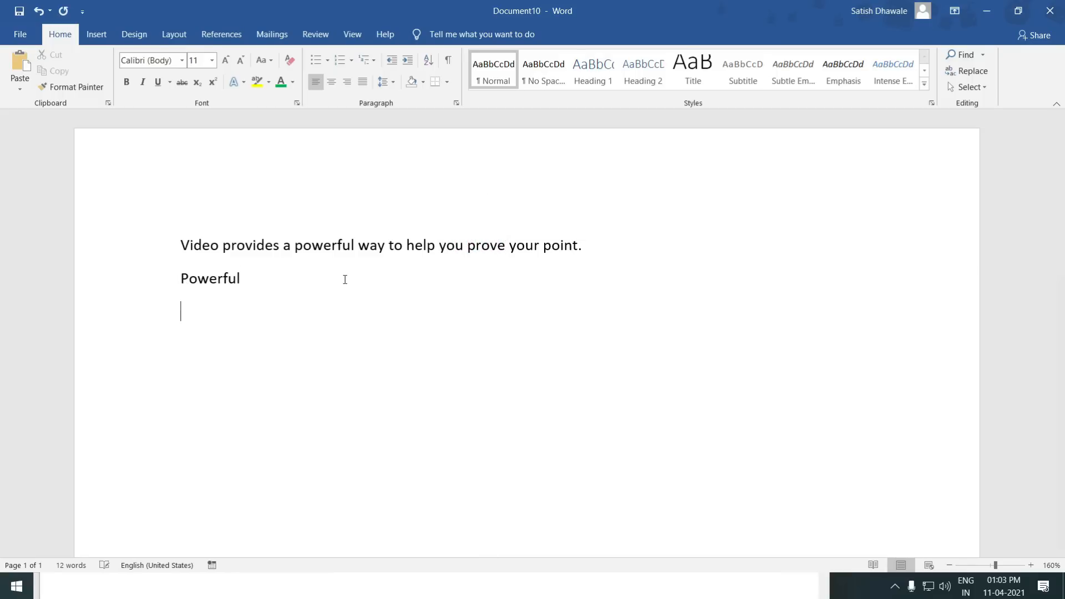
key("ctrl+v")
key("Return")
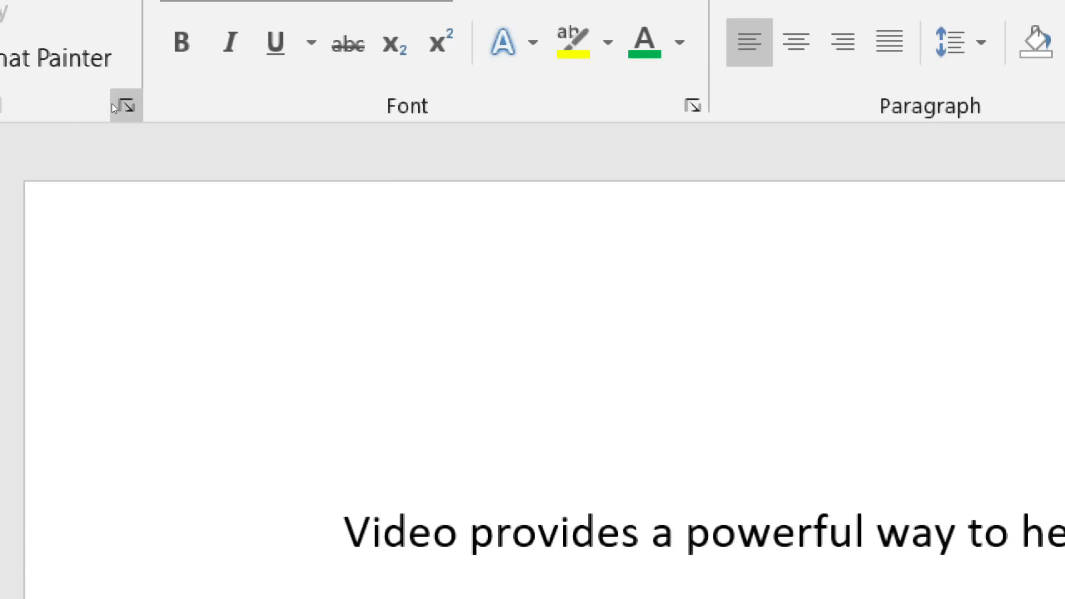
Show the Office Clipboard, copy "Powerful" from the second line into it, and return to the end of the text.
left_click(125, 106)
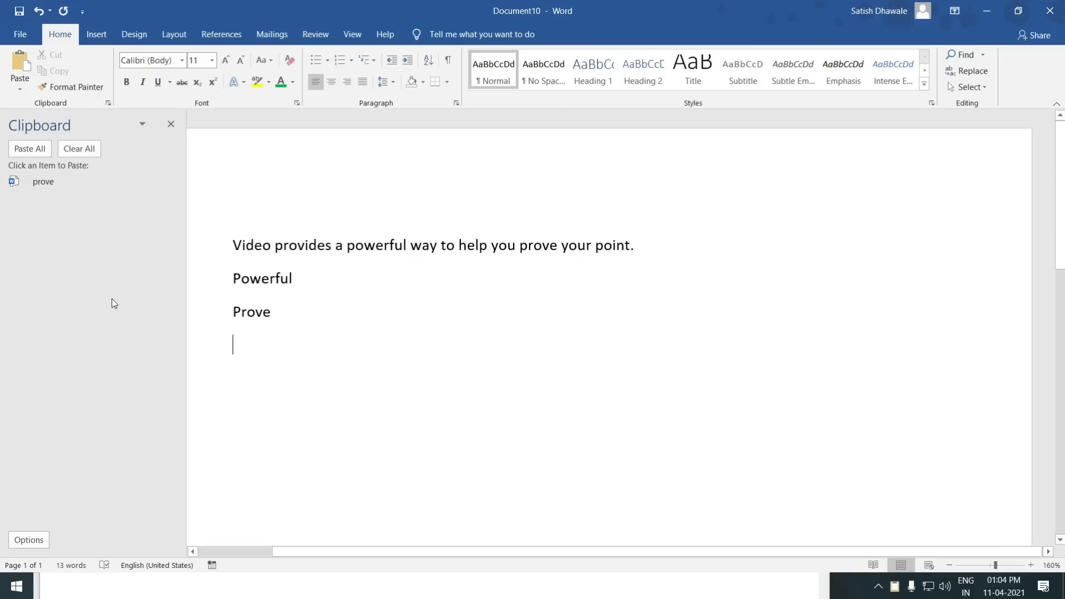
left_click(288, 287)
double_click(288, 287)
key("ctrl+c")
left_click(340, 320)
key("Return")
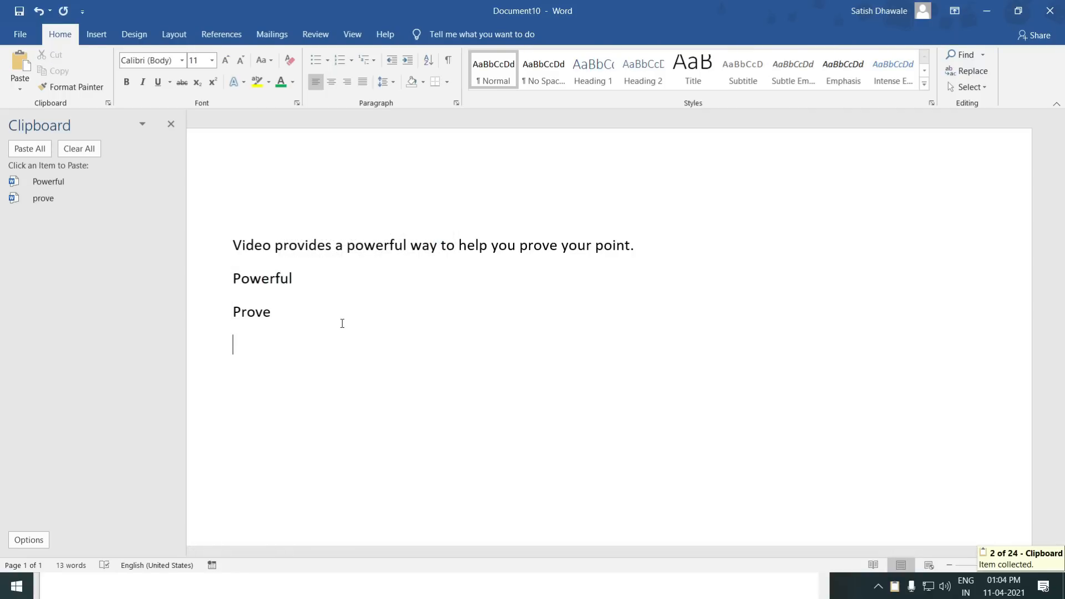
Collect the words "provides" and "point" from the first sentence on the Clipboard.
double_click(285, 249)
key("ctrl+c")
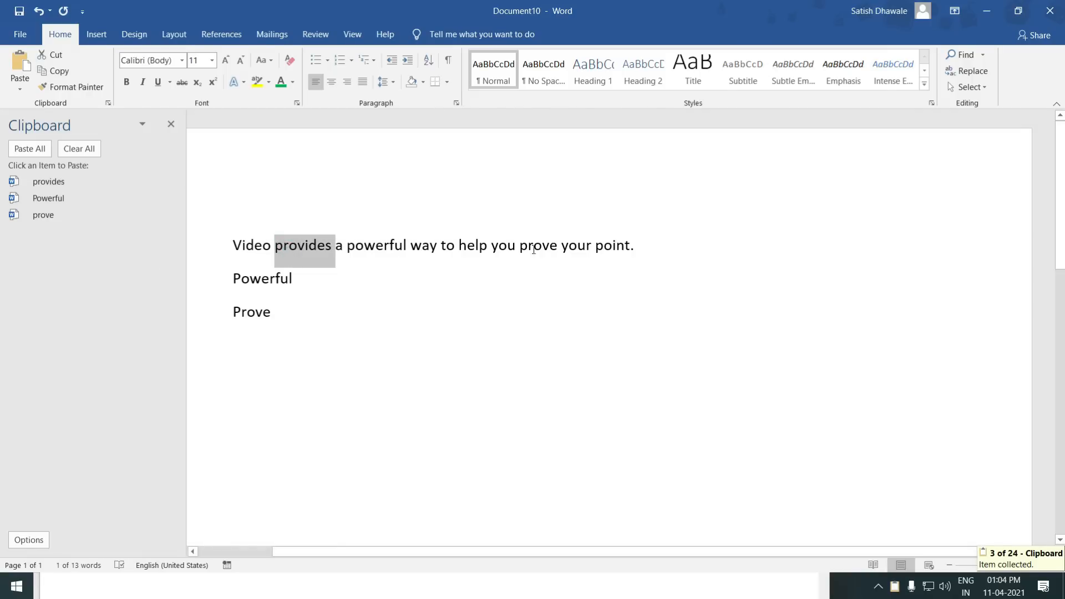
double_click(597, 248)
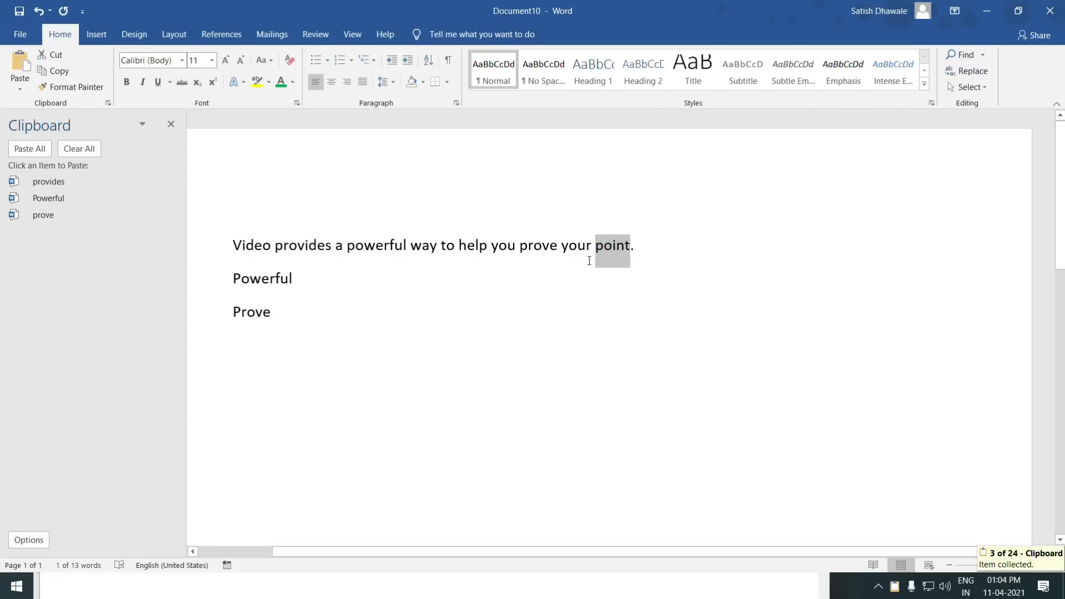
key("ctrl+c")
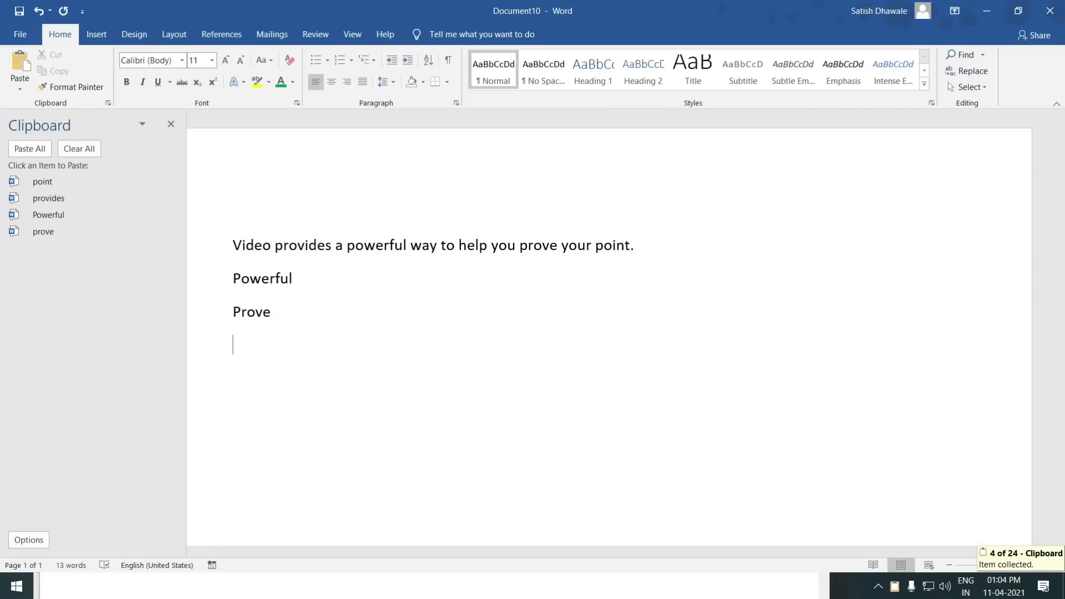
Paste the collected Clipboard items below "Prove" in the order Powerful, provides, point, provides, Powerful, prove, Powerful, provides, point.
left_click(56, 213)
left_click(52, 201)
left_click(49, 185)
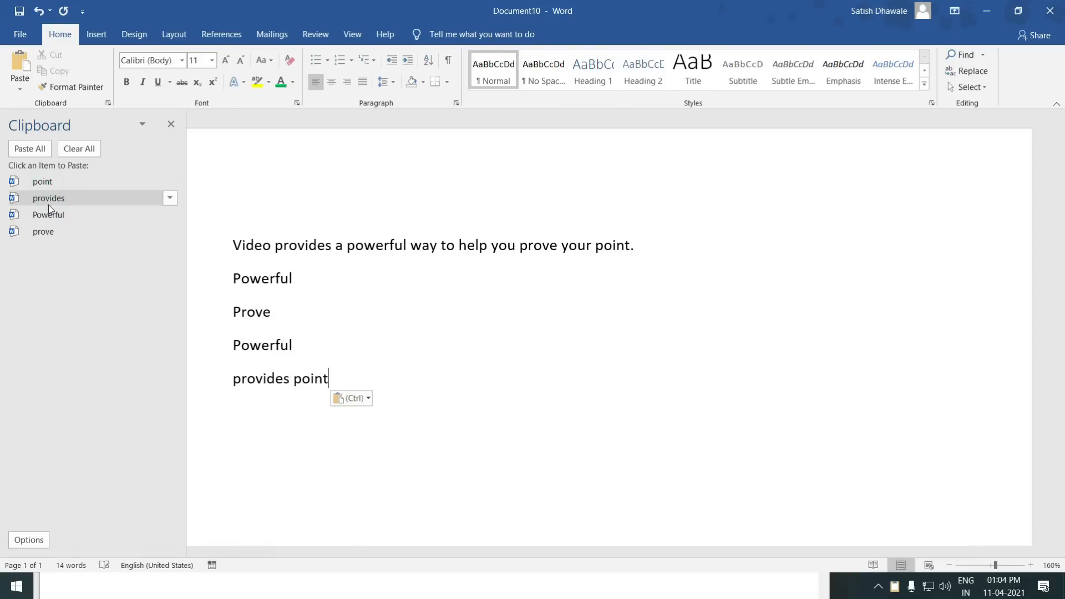
left_click(49, 202)
left_click(53, 216)
left_click(53, 234)
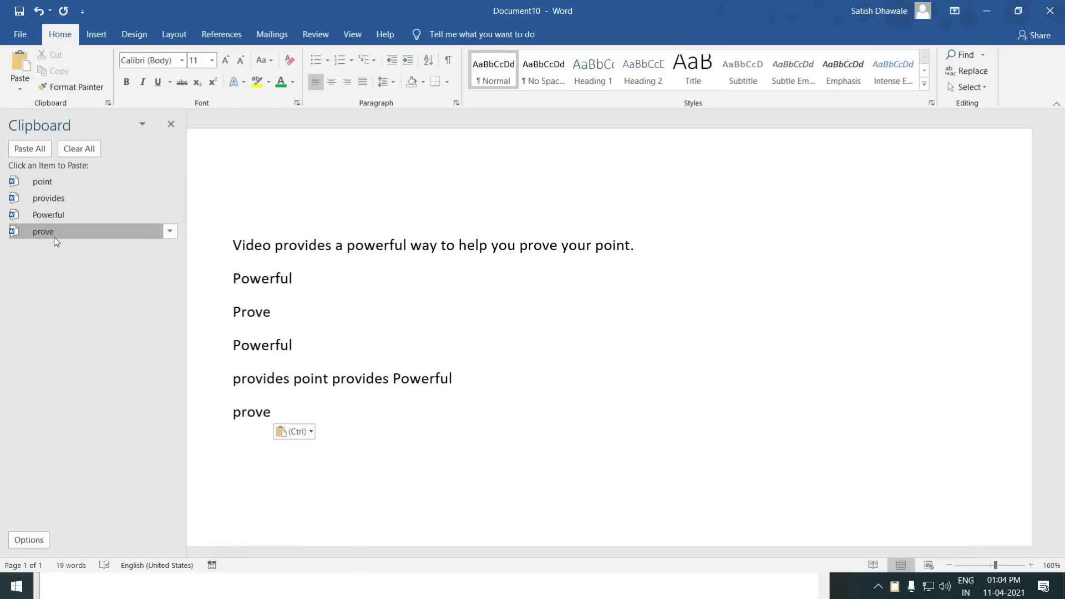
left_click(60, 214)
left_click(58, 199)
left_click(49, 182)
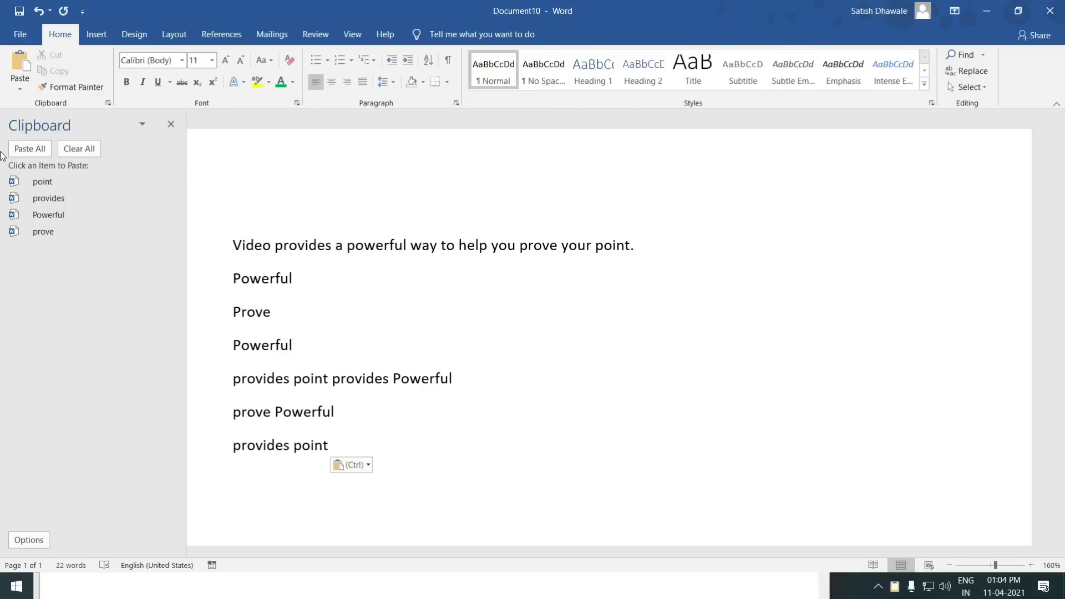
Clear all collected Clipboard items, and copy "powerful" and "help" from the first sentence as new ones.
left_click(74, 148)
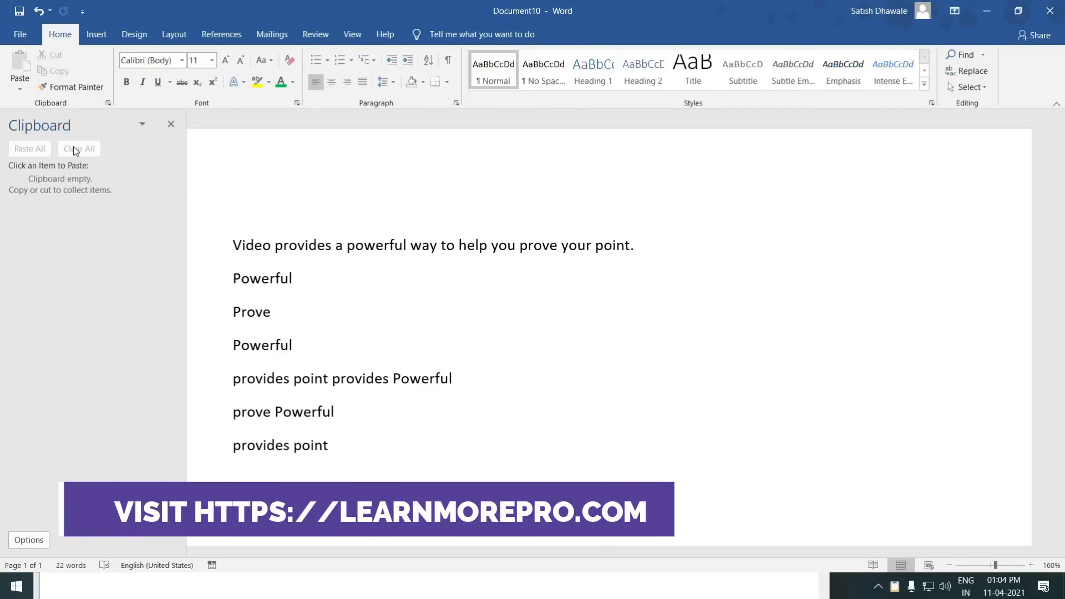
double_click(372, 253)
left_click(59, 71)
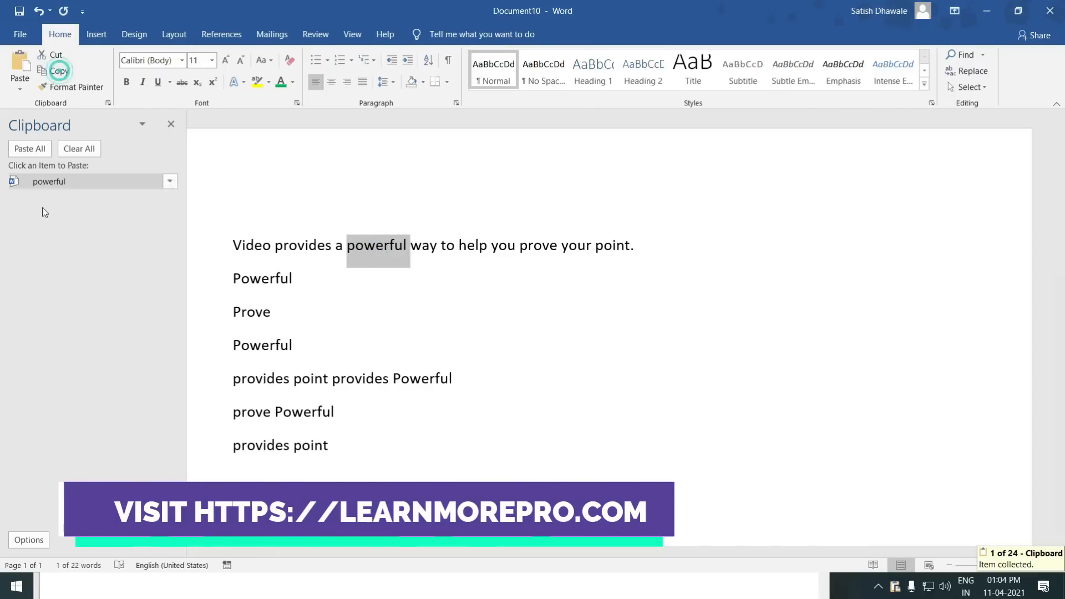
left_click(467, 245)
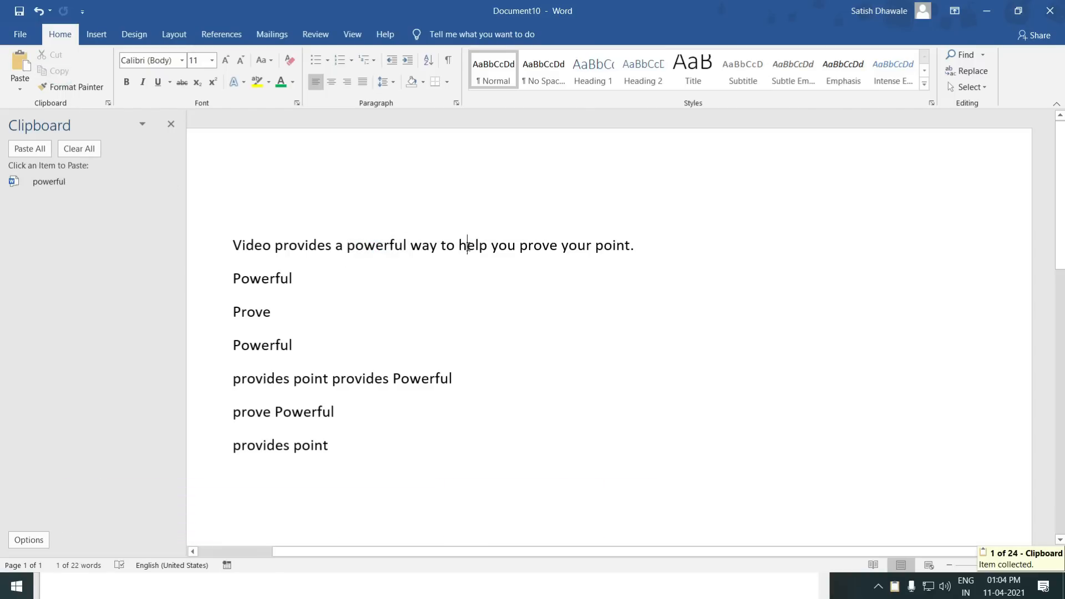
double_click(468, 245)
left_click(57, 70)
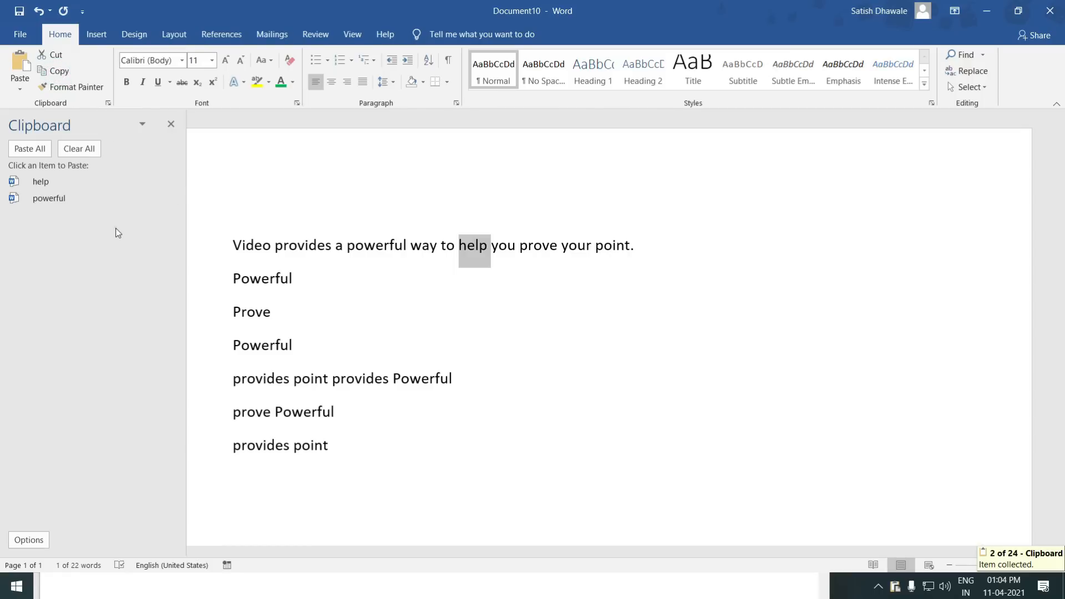
left_click(409, 345)
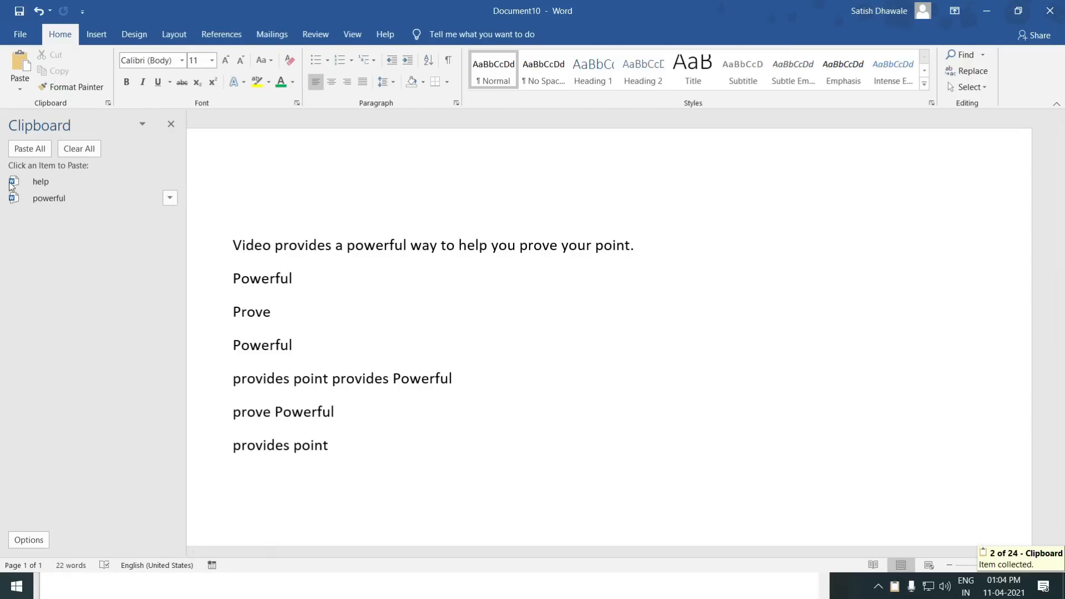